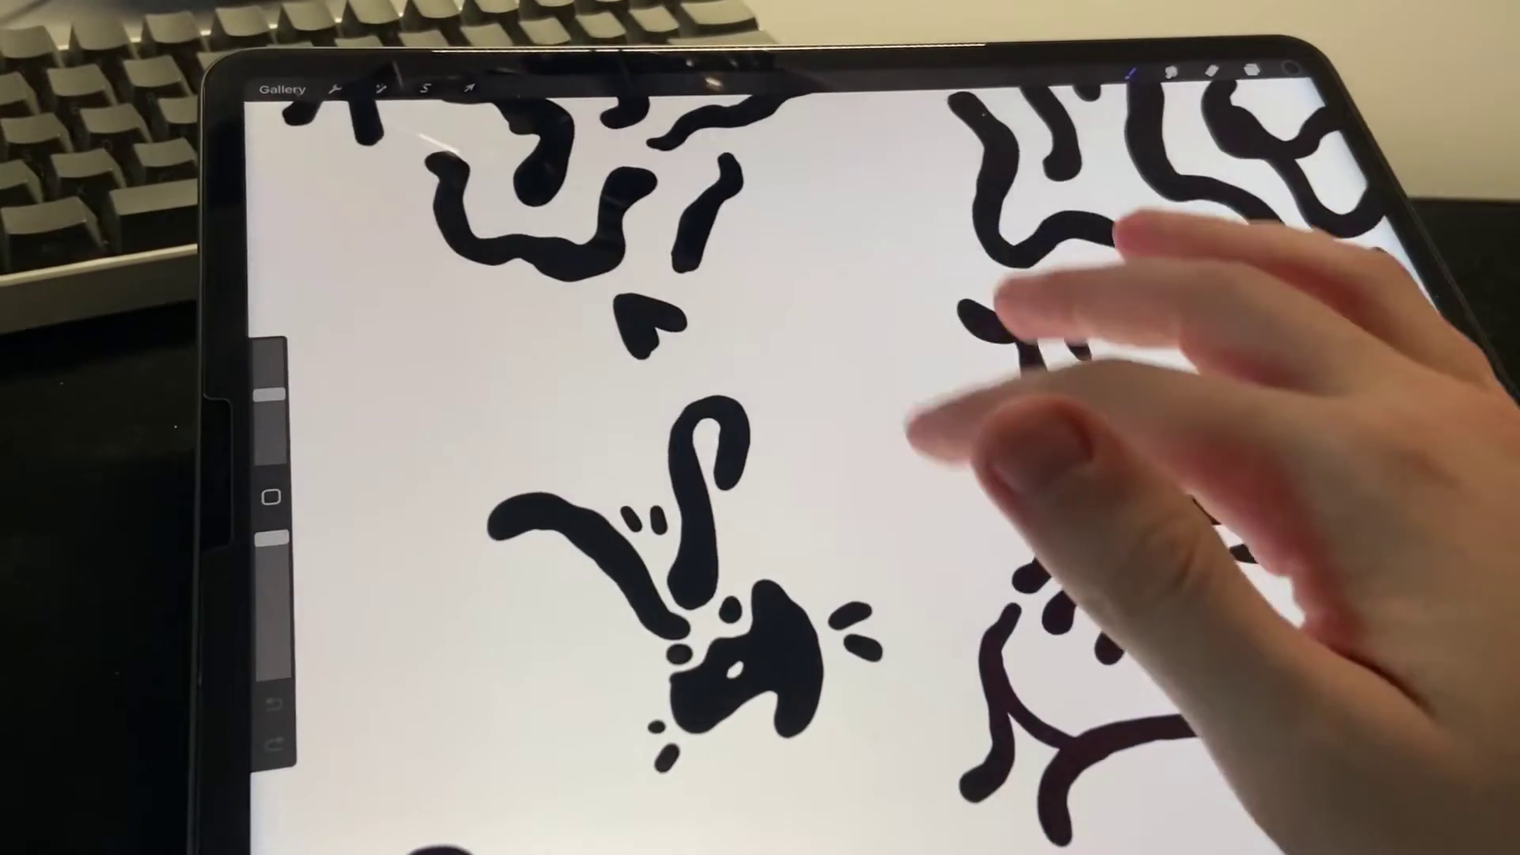
- Zoom out and pan around the black blob doodles in Untitled-2
{"action": "left_click_drag", "start_coordinate": [926, 435], "coordinate": [791, 475]}
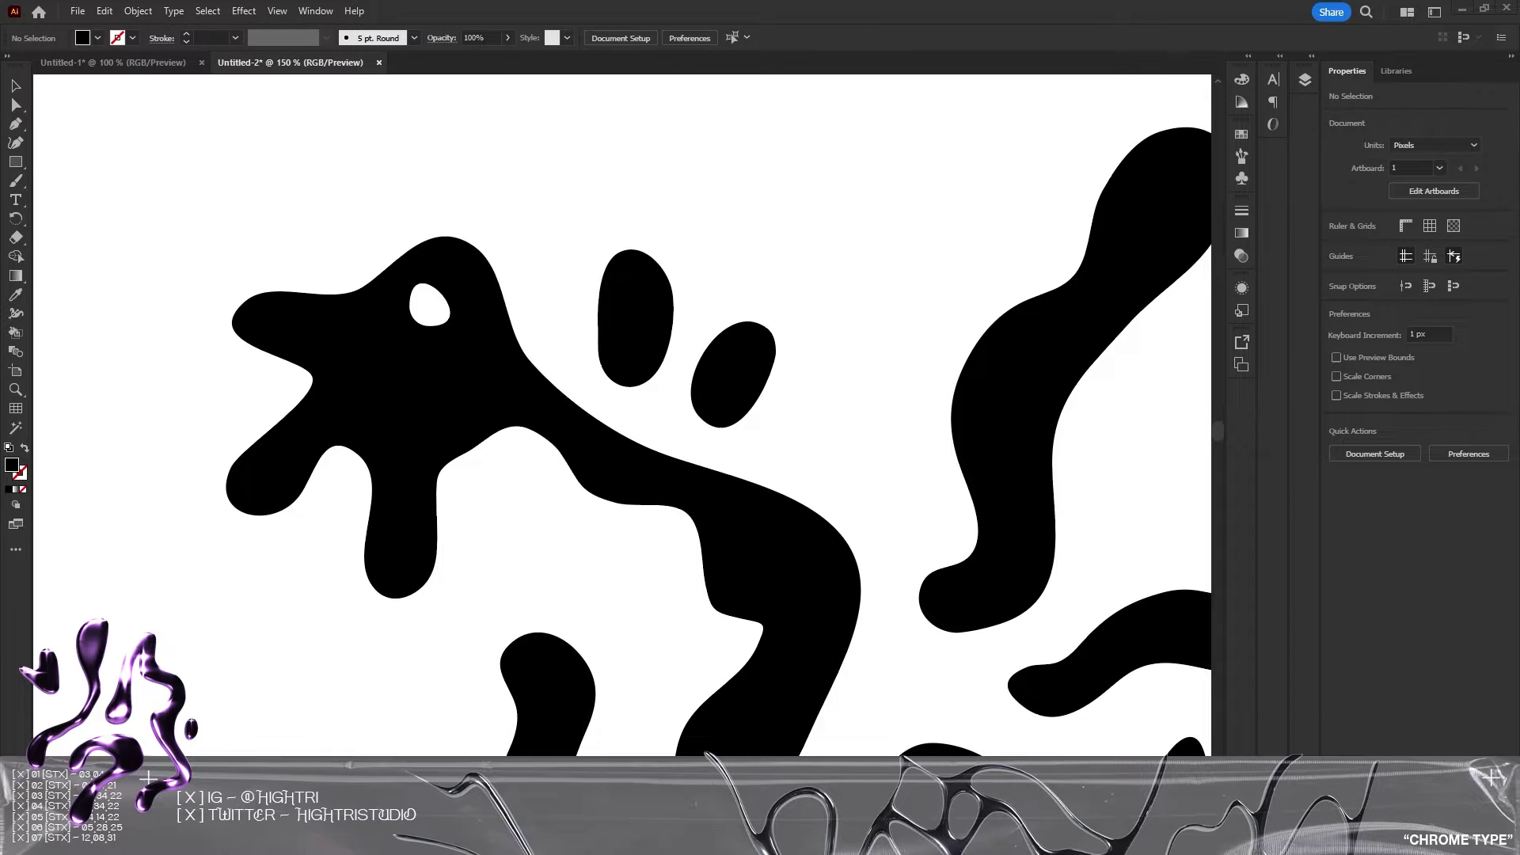
{"action": "scroll", "coordinate": [156, 638], "scroll_direction": "down", "scroll_amount": 3, "text": "alt"}
{"action": "left_click_drag", "start_coordinate": [448, 511], "coordinate": [604, 363]}
{"action": "scroll", "coordinate": [599, 363], "scroll_direction": "up", "scroll_amount": 2, "text": "alt"}
{"action": "left_click_drag", "start_coordinate": [451, 427], "coordinate": [552, 473]}
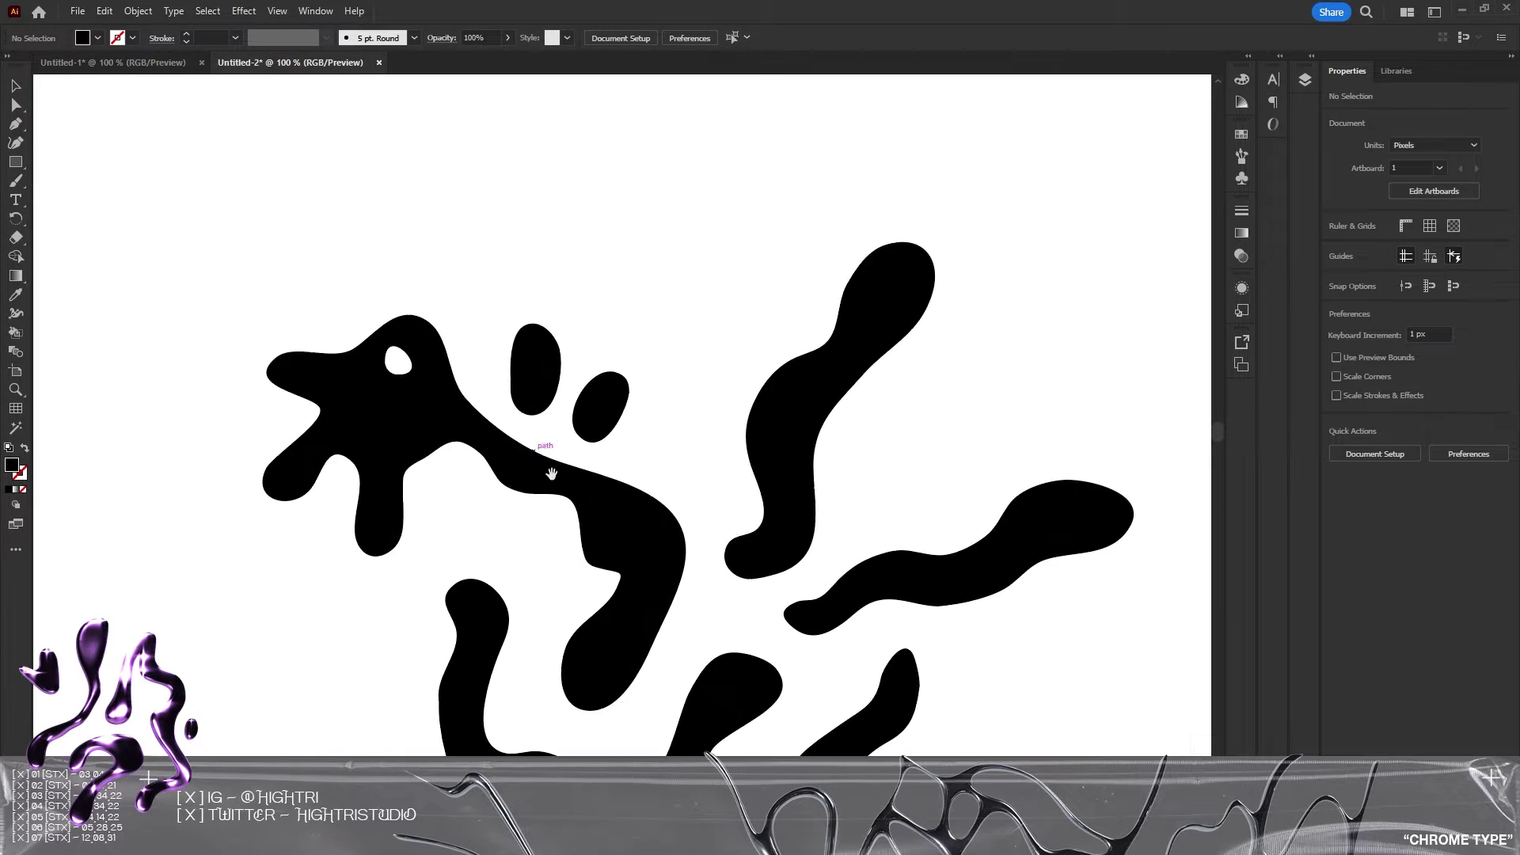
- Switch to Untitled-1 and browse its blob artworks
{"action": "left_click", "coordinate": [83, 62]}
{"action": "scroll", "coordinate": [801, 592], "scroll_direction": "up", "scroll_amount": 1, "text": "alt"}
{"action": "left_click_drag", "start_coordinate": [868, 590], "coordinate": [668, 349]}
{"action": "left_click_drag", "start_coordinate": [767, 398], "coordinate": [855, 624]}
{"action": "left_click_drag", "start_coordinate": [653, 412], "coordinate": [872, 606]}
{"action": "left_click_drag", "start_coordinate": [631, 550], "coordinate": [859, 384]}
- Back in Untitled-2, undo a stray squiggle duplicate and go to File > Export
{"action": "left_click", "coordinate": [304, 64]}
{"action": "left_click_drag", "start_coordinate": [808, 621], "coordinate": [818, 479], "text": "alt"}
{"action": "key", "text": "ctrl+z"}
{"action": "left_click", "coordinate": [878, 467]}
{"action": "left_click_drag", "start_coordinate": [614, 467], "coordinate": [635, 357]}
{"action": "scroll", "coordinate": [558, 340], "scroll_direction": "down", "scroll_amount": 1, "text": "alt"}
{"action": "left_click", "coordinate": [77, 11]}
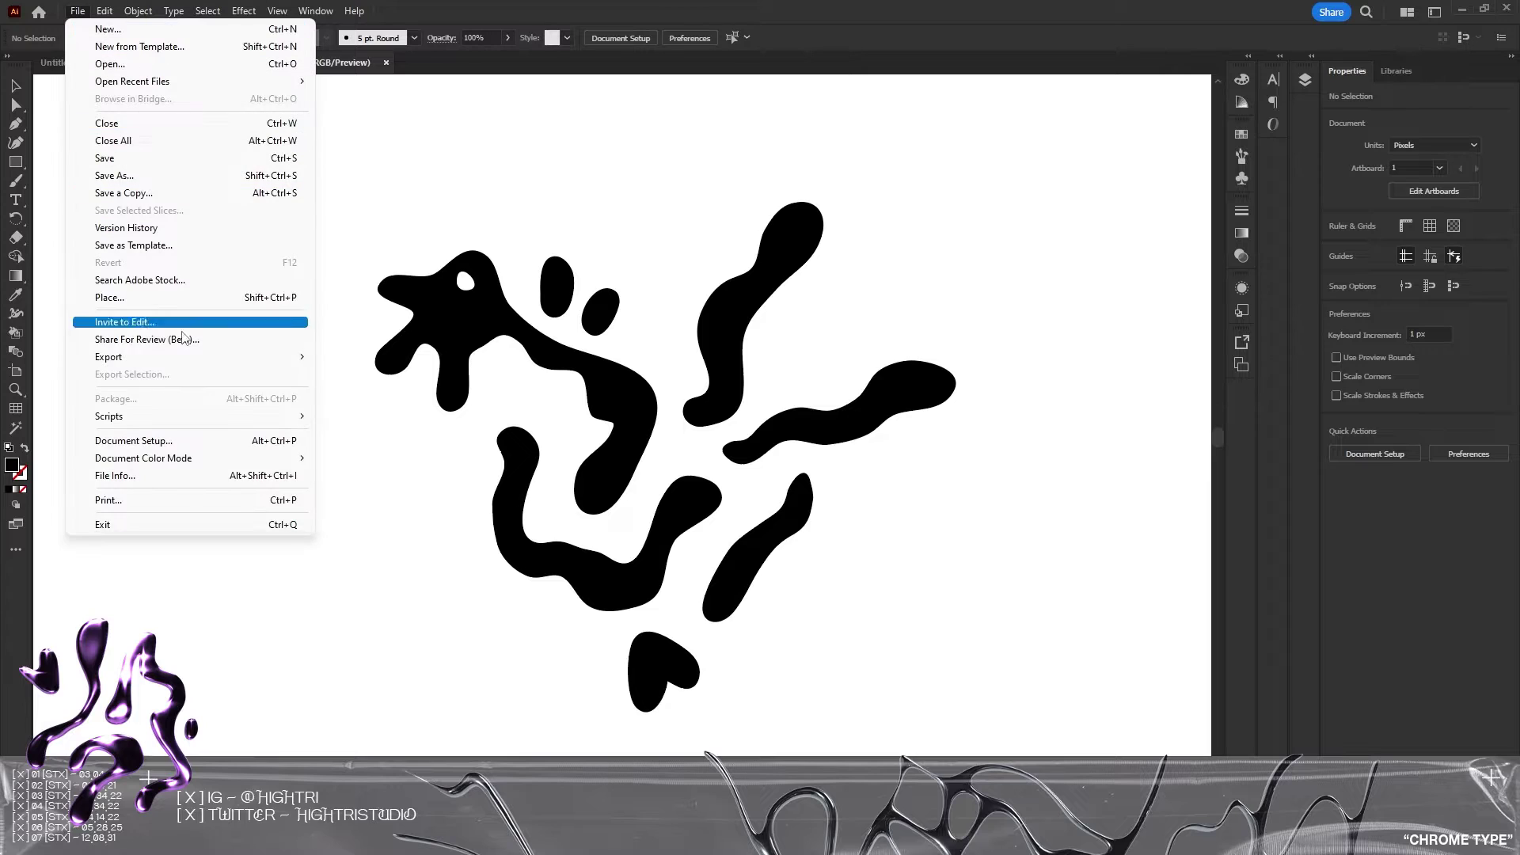
{"action": "mouse_move", "coordinate": [217, 361]}
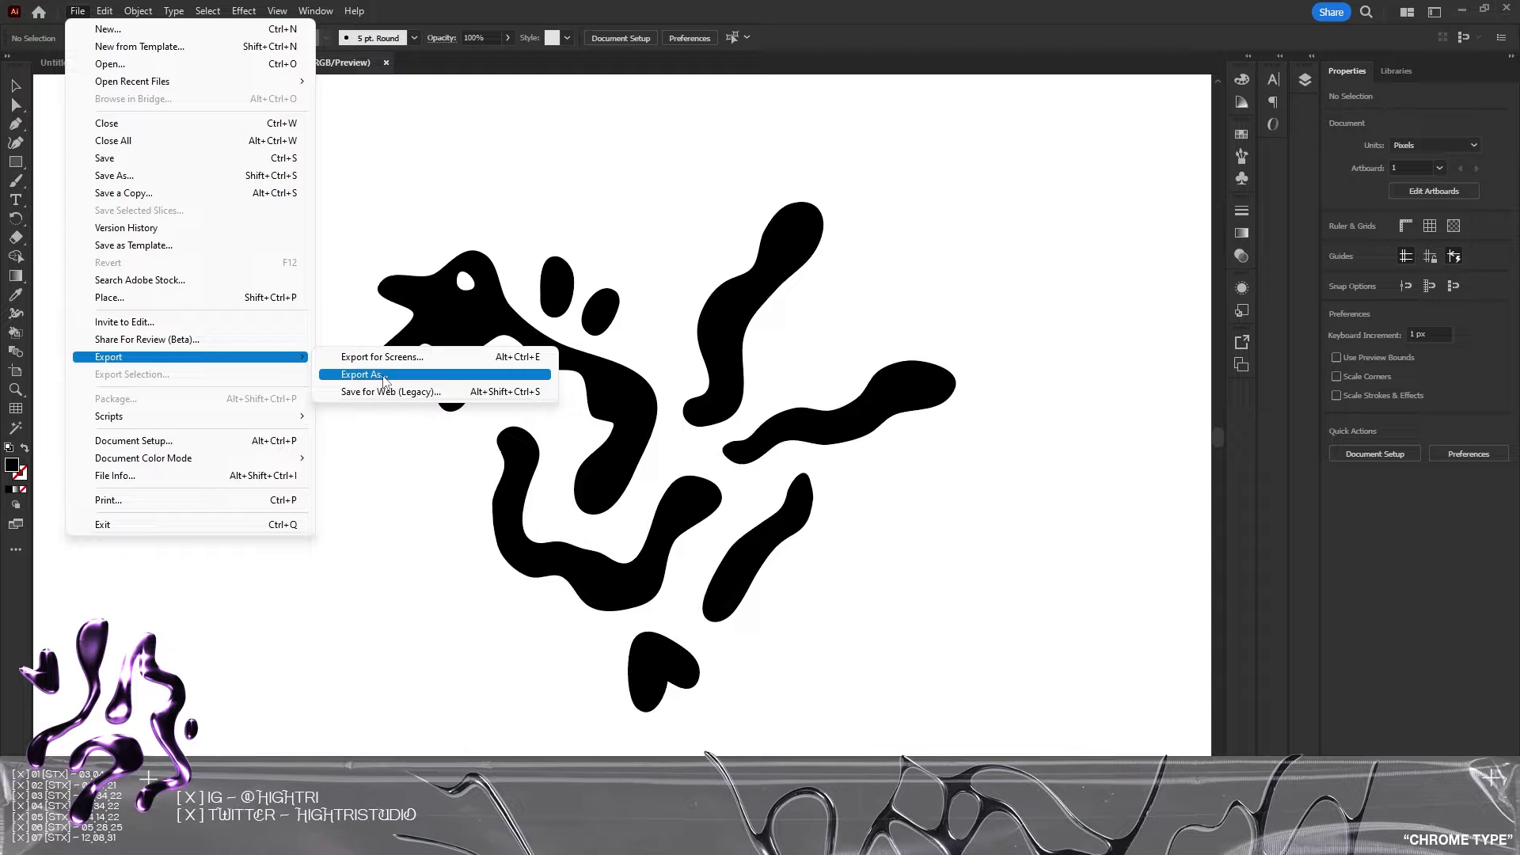
{"action": "left_click", "coordinate": [362, 374]}
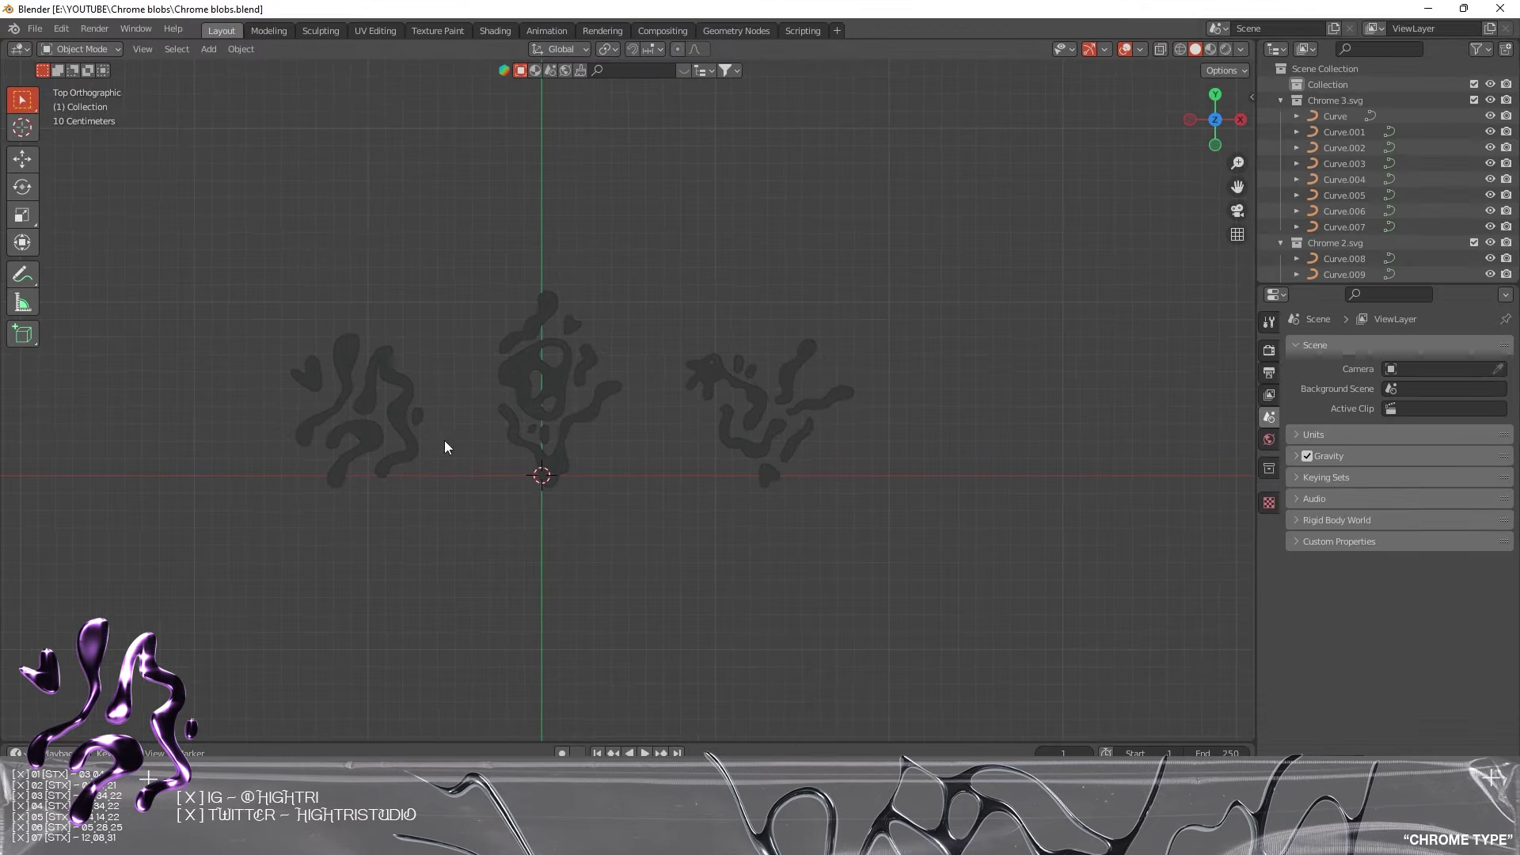
{"action": "scroll", "coordinate": [444, 447], "scroll_direction": "up", "scroll_amount": 1}
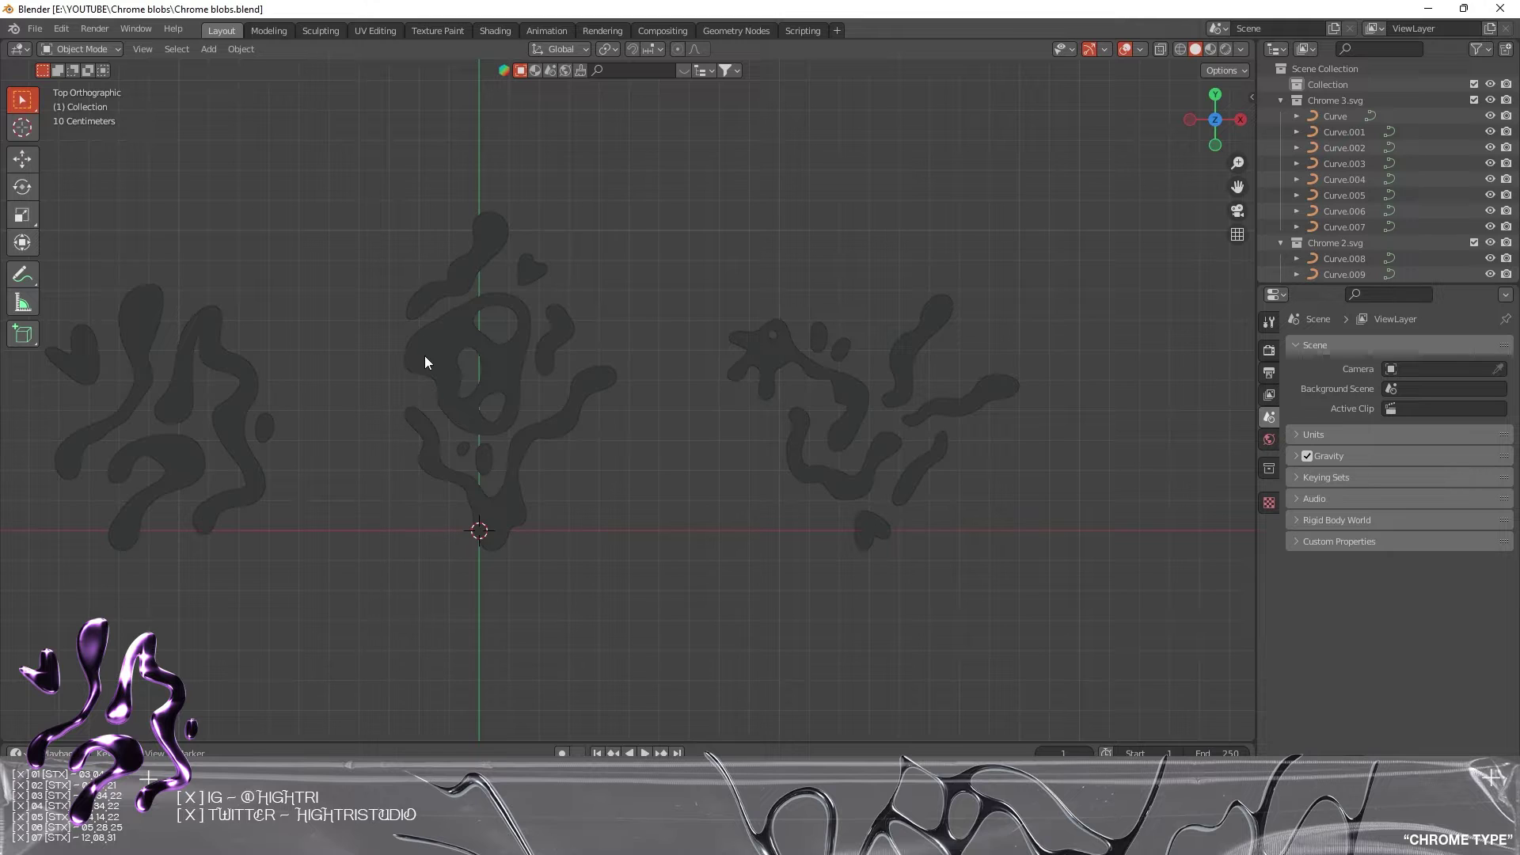
{"action": "scroll", "coordinate": [424, 359], "scroll_direction": "up", "scroll_amount": 2}
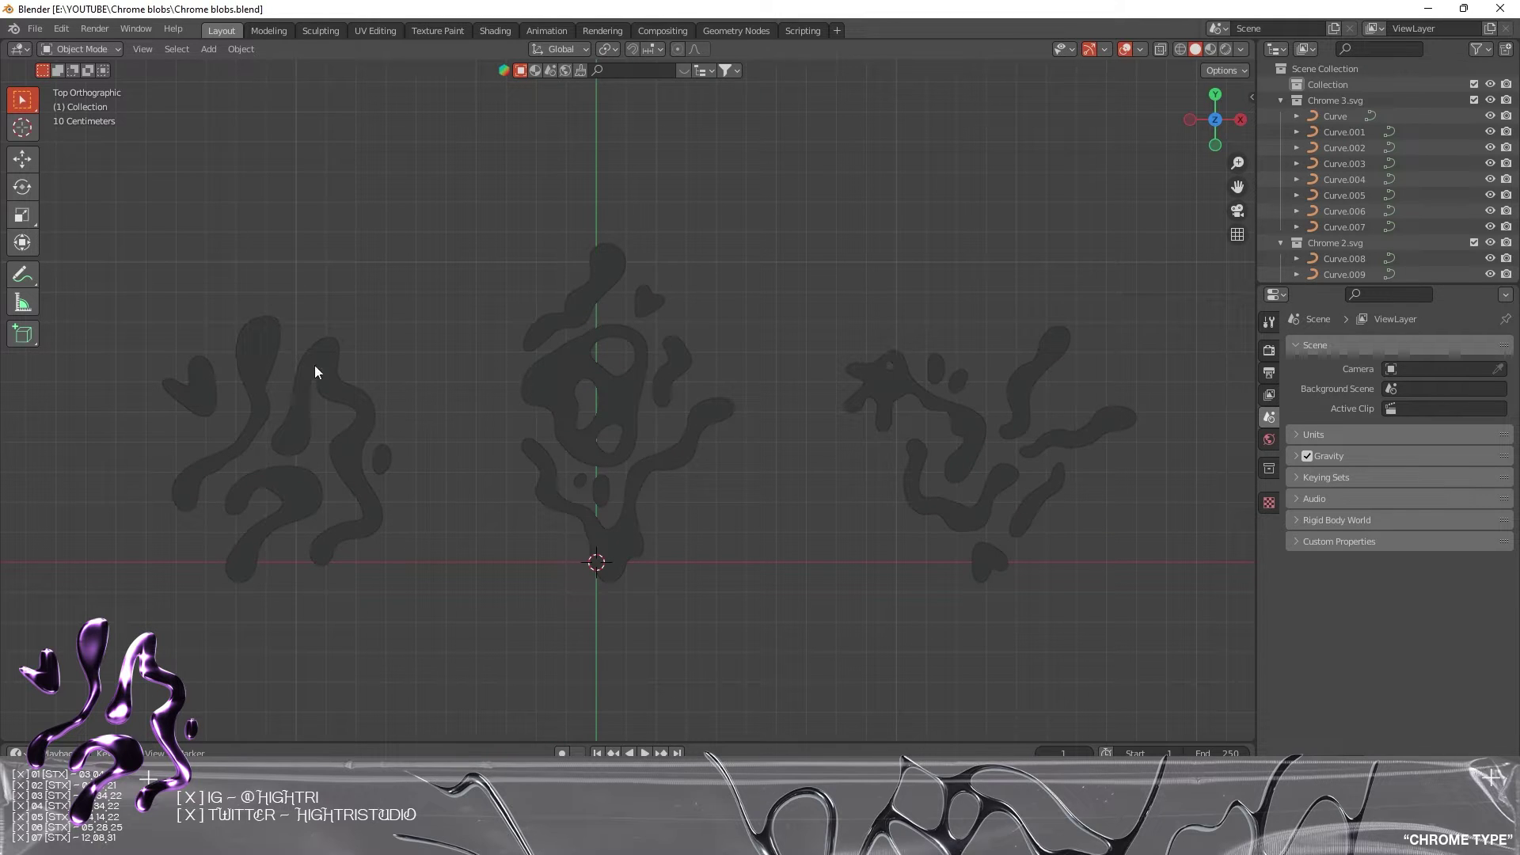
{"action": "left_click_drag", "start_coordinate": [138, 233], "coordinate": [380, 388]}
{"action": "left_click", "coordinate": [691, 472]}
{"action": "left_click", "coordinate": [35, 28]}
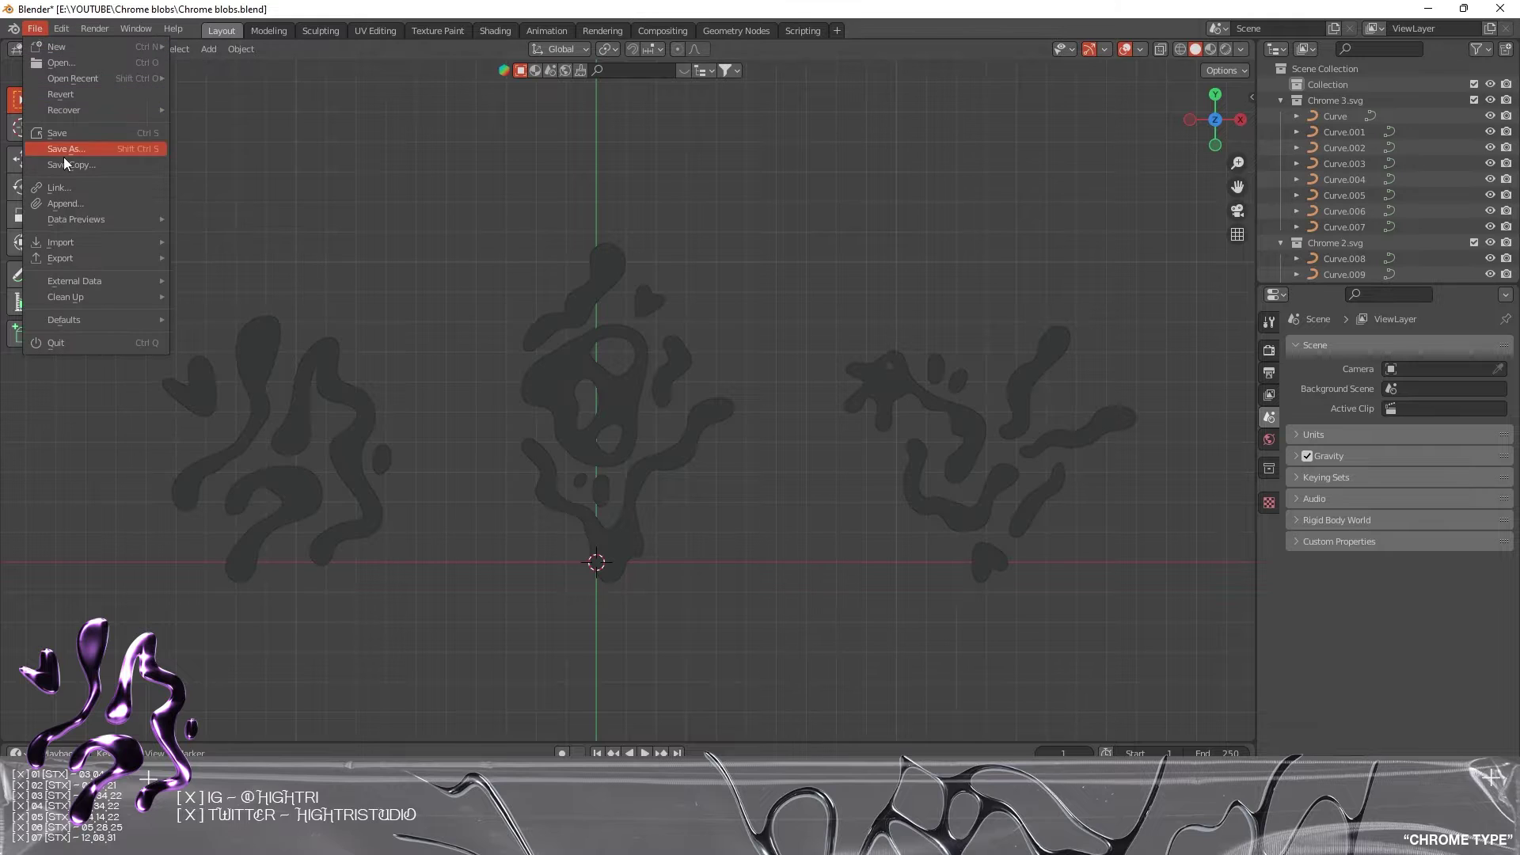
{"action": "mouse_move", "coordinate": [69, 240]}
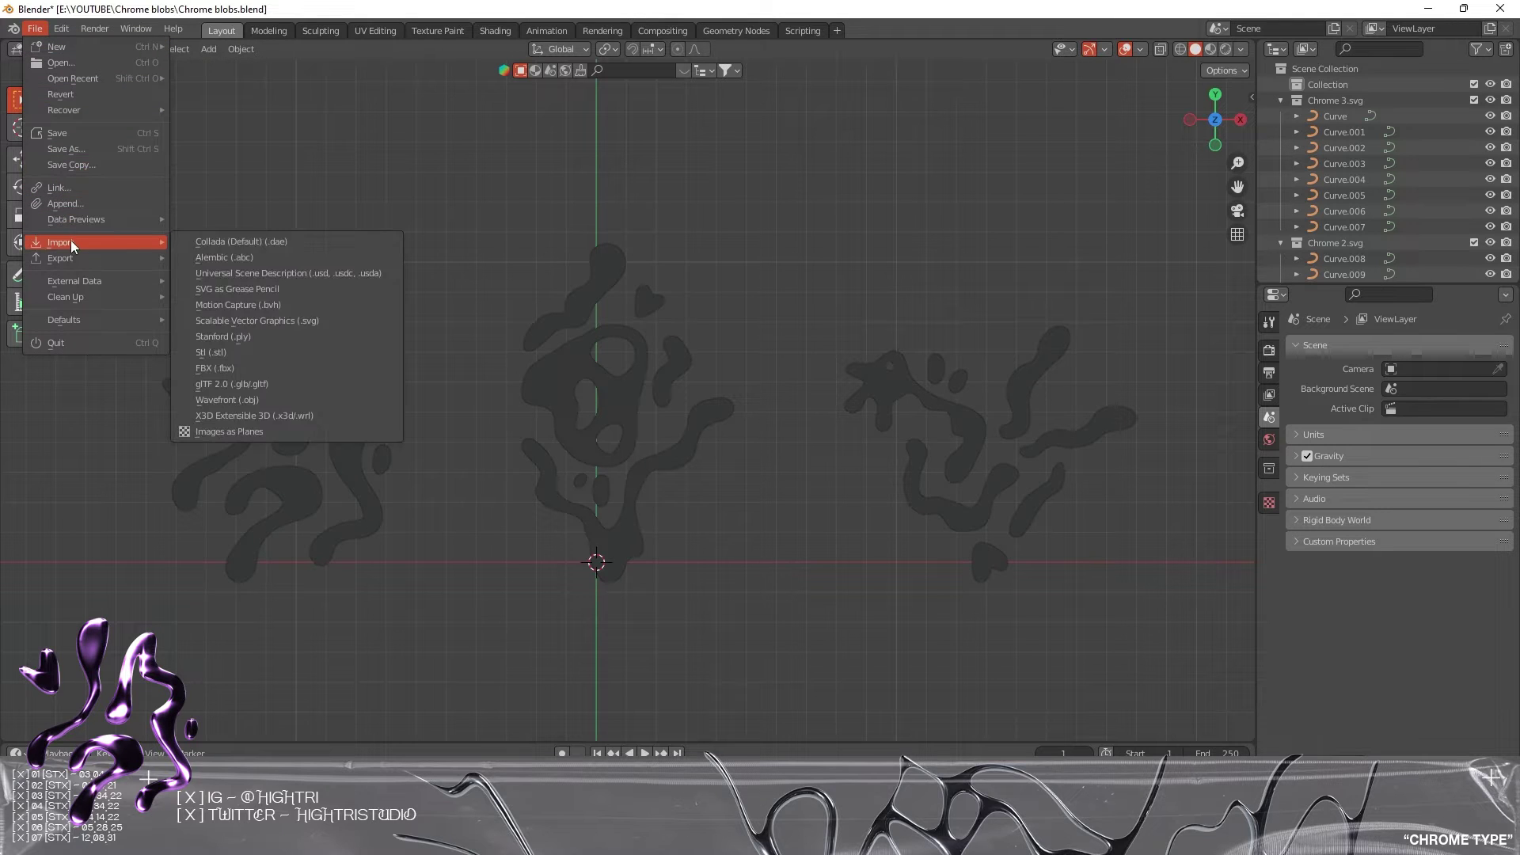
{"action": "left_click", "coordinate": [283, 320]}
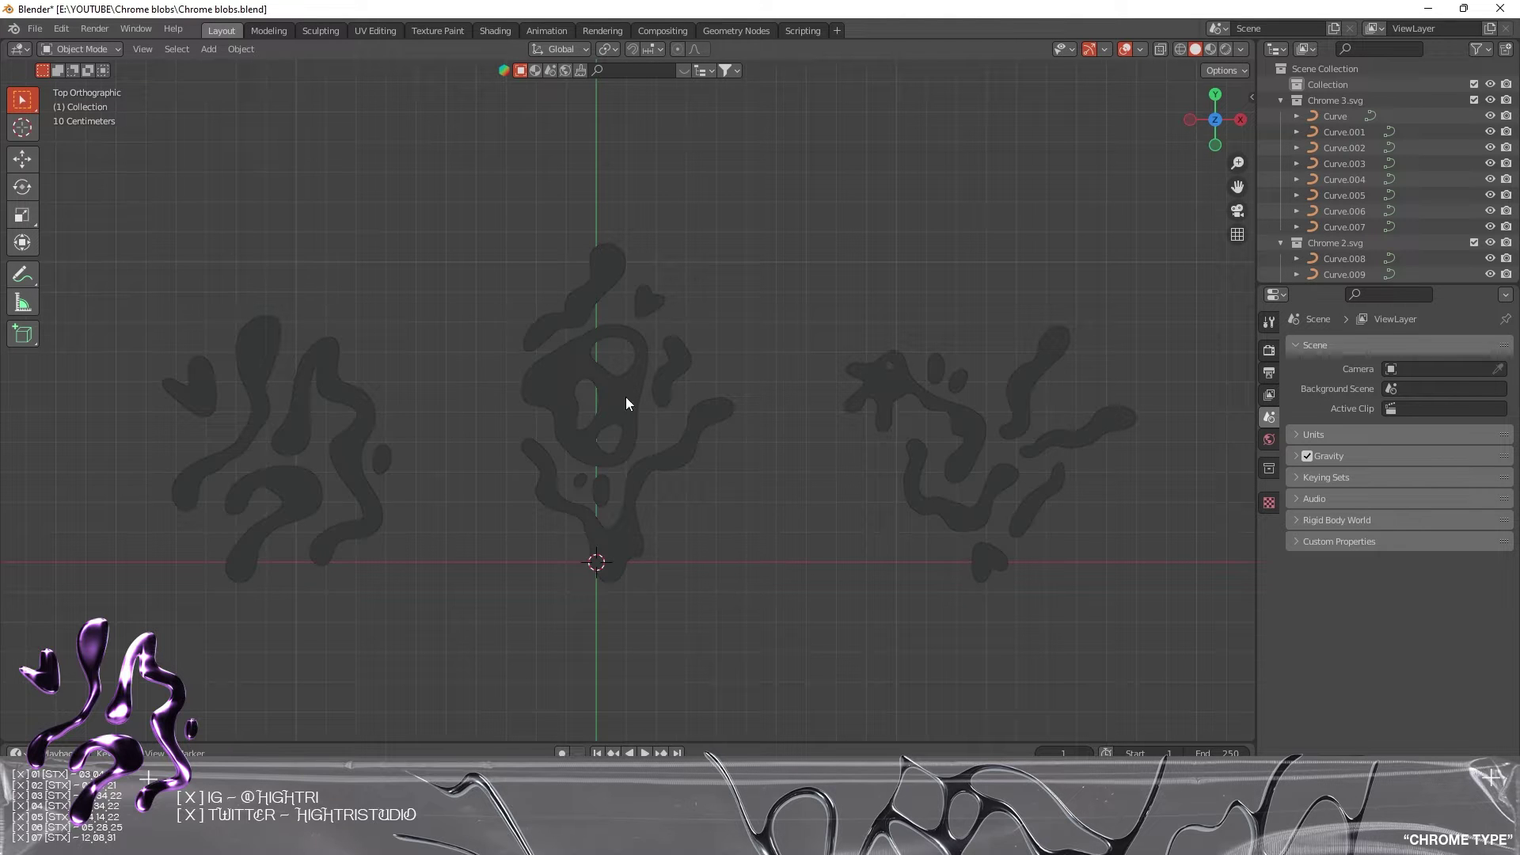
- Scale up all the imported blob curves and move them into place
{"action": "key", "text": "ctrl+z"}
{"action": "key", "text": "ctrl+z"}
{"action": "key", "text": "ctrl+z"}
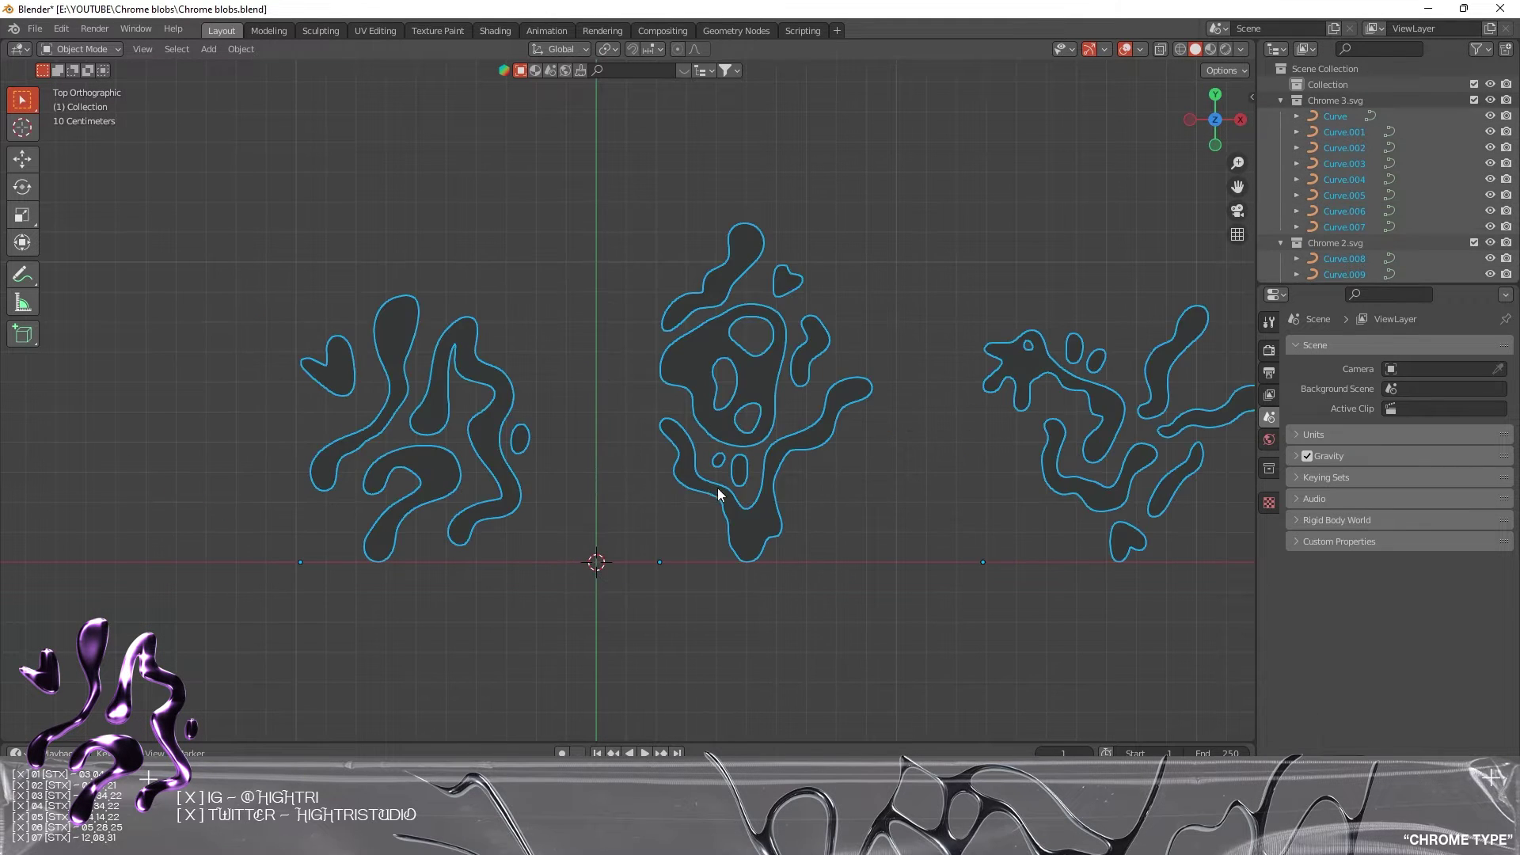
{"action": "key", "text": "s"}
{"action": "left_click", "coordinate": [898, 582]}
{"action": "key", "text": "g"}
{"action": "left_click", "coordinate": [824, 427]}
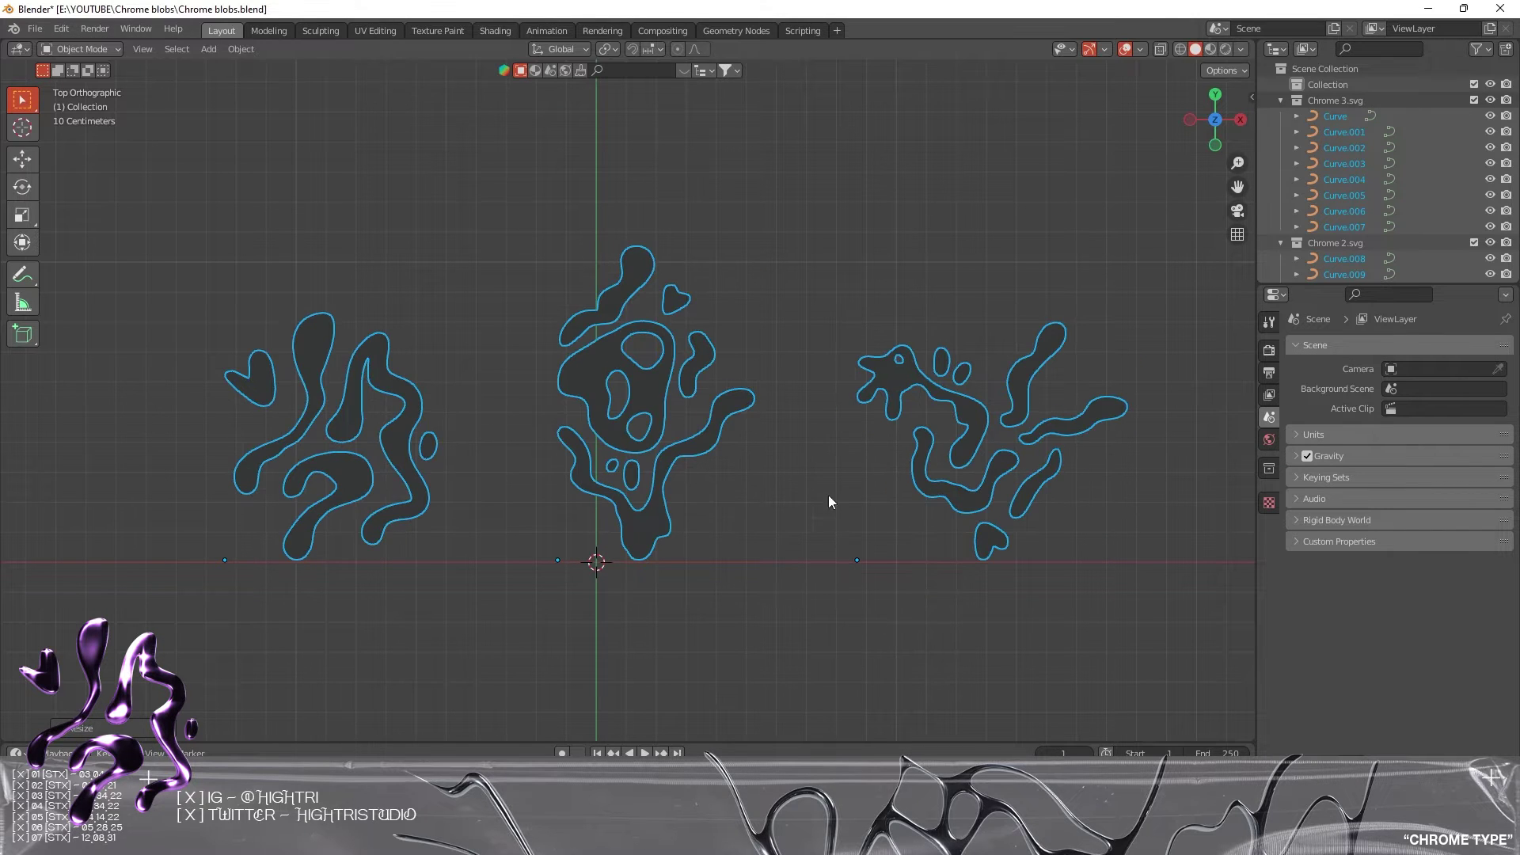
{"action": "key", "text": "g"}
{"action": "left_click", "coordinate": [773, 420]}
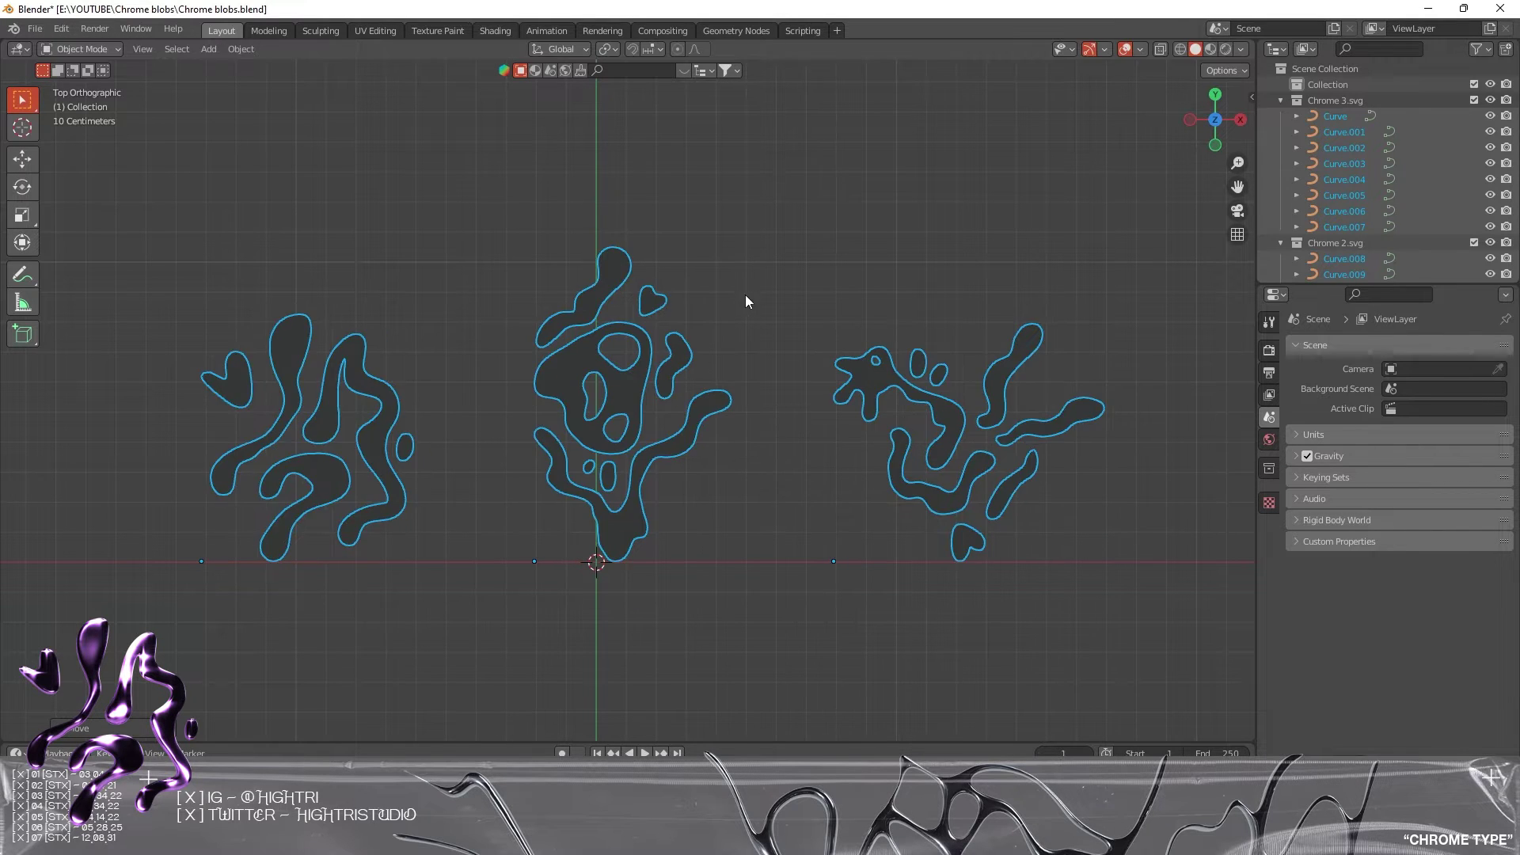
{"action": "left_click", "coordinate": [758, 317]}
- Click through the individual blob pieces, from heart to Curve.003 stroke, then deselect everything
{"action": "mouse_move", "coordinate": [648, 392]}
{"action": "middle_mouse_down", "text": "shift"}
{"action": "mouse_move", "coordinate": [744, 354]}
{"action": "mouse_move", "coordinate": [677, 402]}
{"action": "middle_mouse_up", "text": "shift"}
{"action": "left_click", "coordinate": [685, 350]}
{"action": "left_click", "coordinate": [663, 308]}
{"action": "left_click", "coordinate": [664, 290]}
{"action": "left_click", "coordinate": [684, 297]}
{"action": "left_click", "coordinate": [888, 378]}
{"action": "left_click", "coordinate": [967, 364]}
{"action": "left_click", "coordinate": [950, 356]}
{"action": "left_click", "coordinate": [1042, 374]}
{"action": "left_click", "coordinate": [1091, 434]}
{"action": "key", "text": "alt+a"}
{"action": "middle_click_drag", "start_coordinate": [483, 365], "coordinate": [598, 338], "text": "shift"}
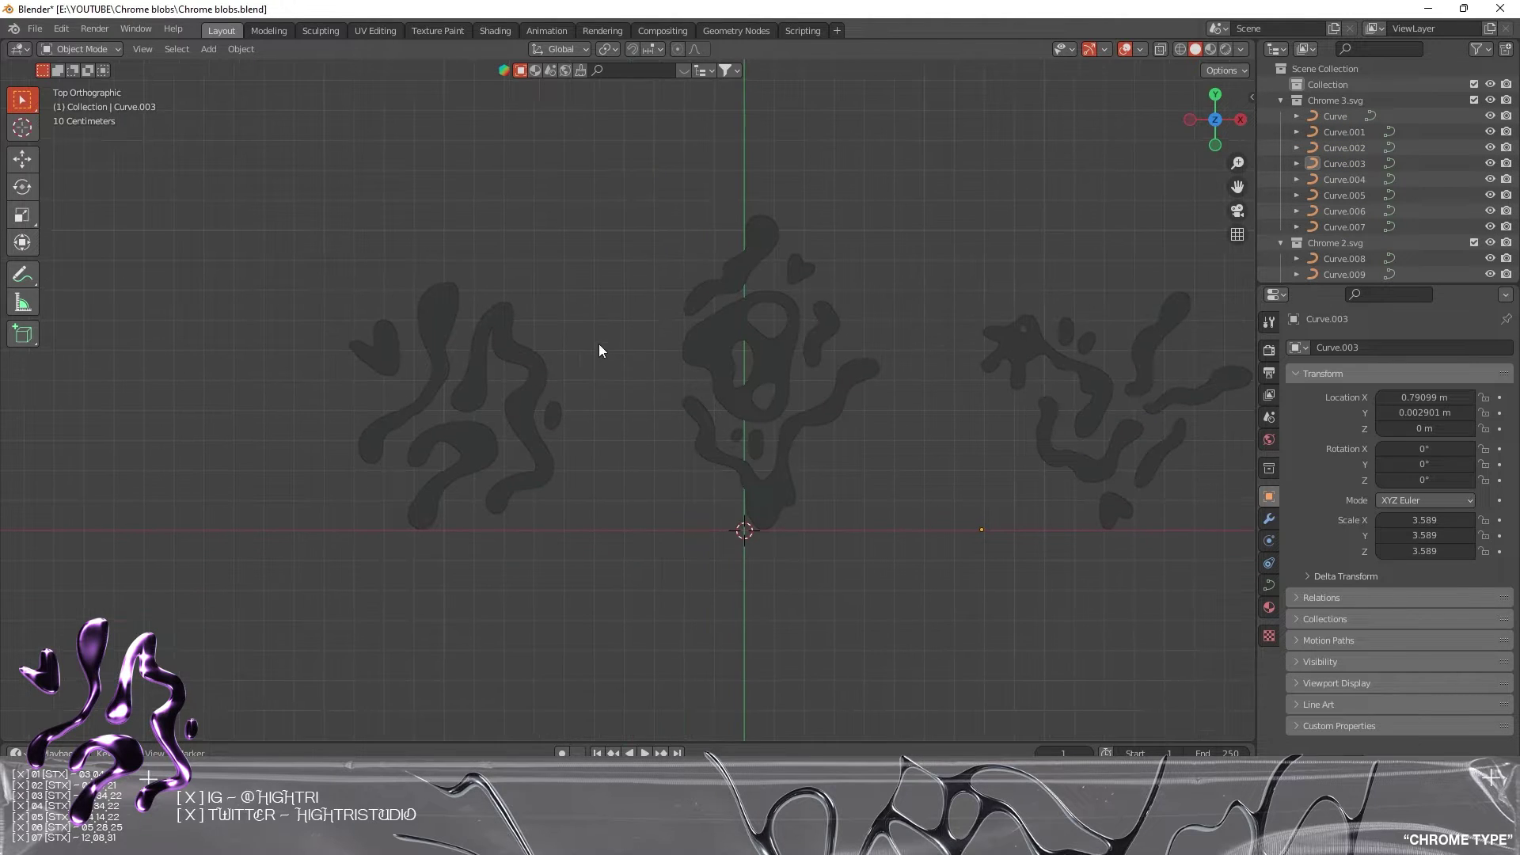
- Collapse the Chrome 3.svg, Chrome 2.svg and Chrome 1.svg collections in the Outliner
{"action": "left_click", "coordinate": [1280, 100]}
{"action": "left_click", "coordinate": [1281, 116]}
{"action": "left_click", "coordinate": [1281, 131]}
{"action": "left_click", "coordinate": [1280, 132]}
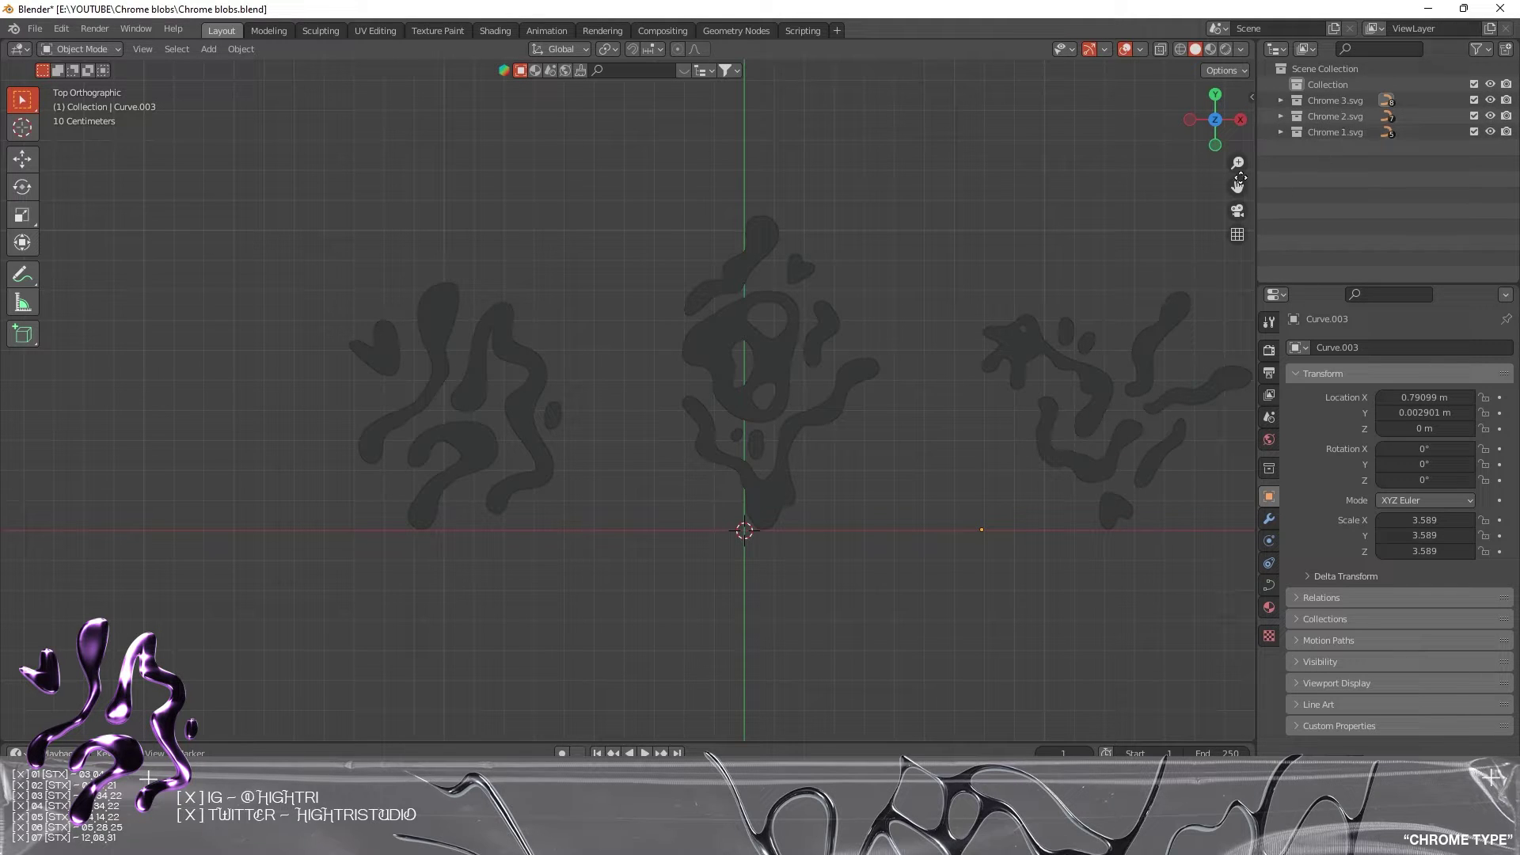
- Hide the Chrome 3 and Chrome 2 collections and box-select the five Chrome 1 curves
{"action": "middle_click_drag", "start_coordinate": [958, 360], "coordinate": [725, 349], "text": "shift"}
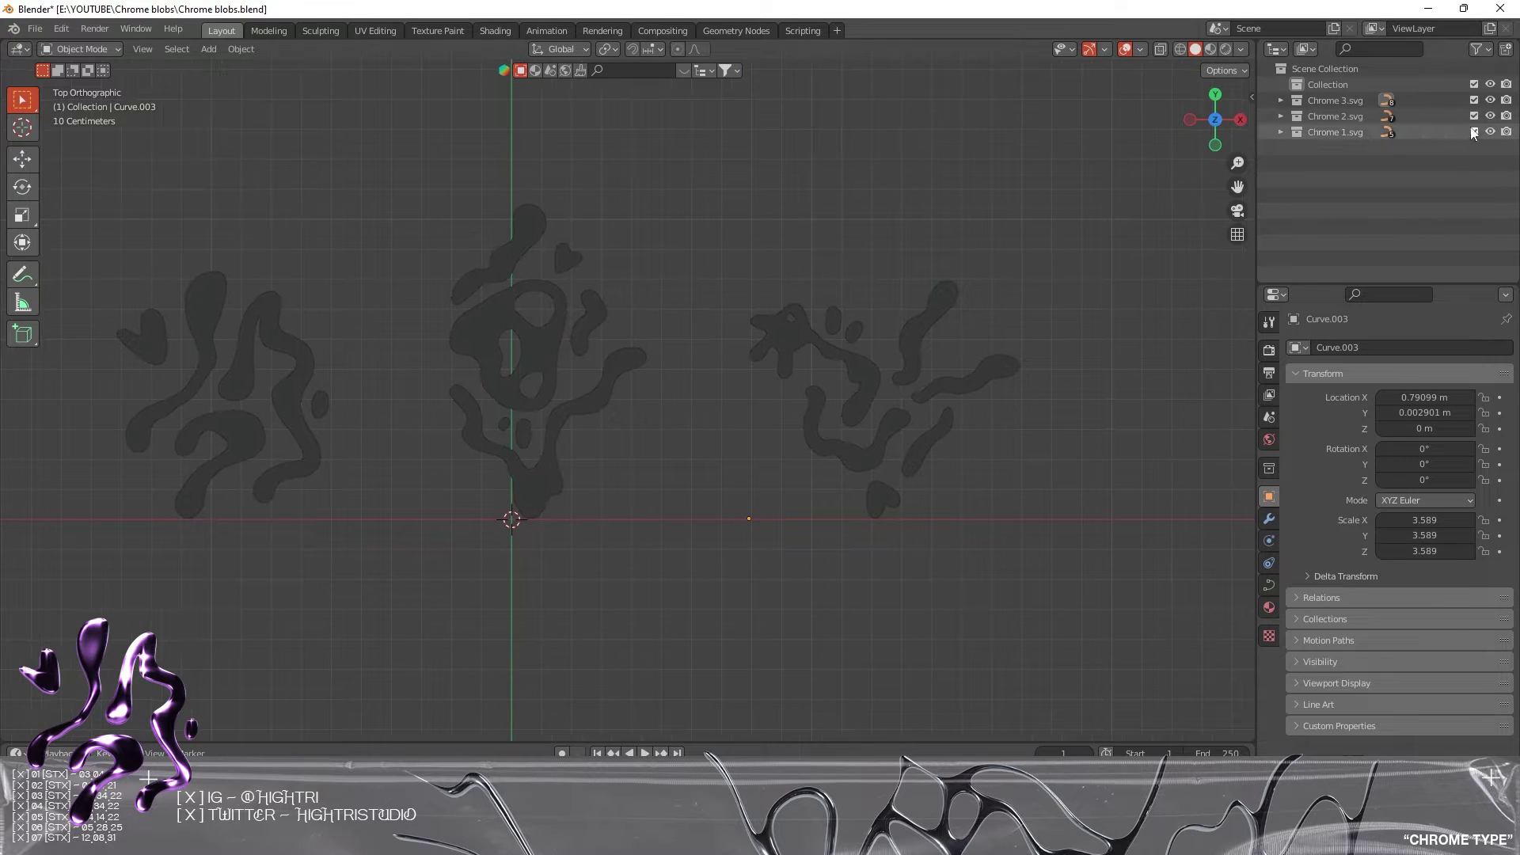
{"action": "left_click_drag", "start_coordinate": [1489, 101], "coordinate": [1491, 117]}
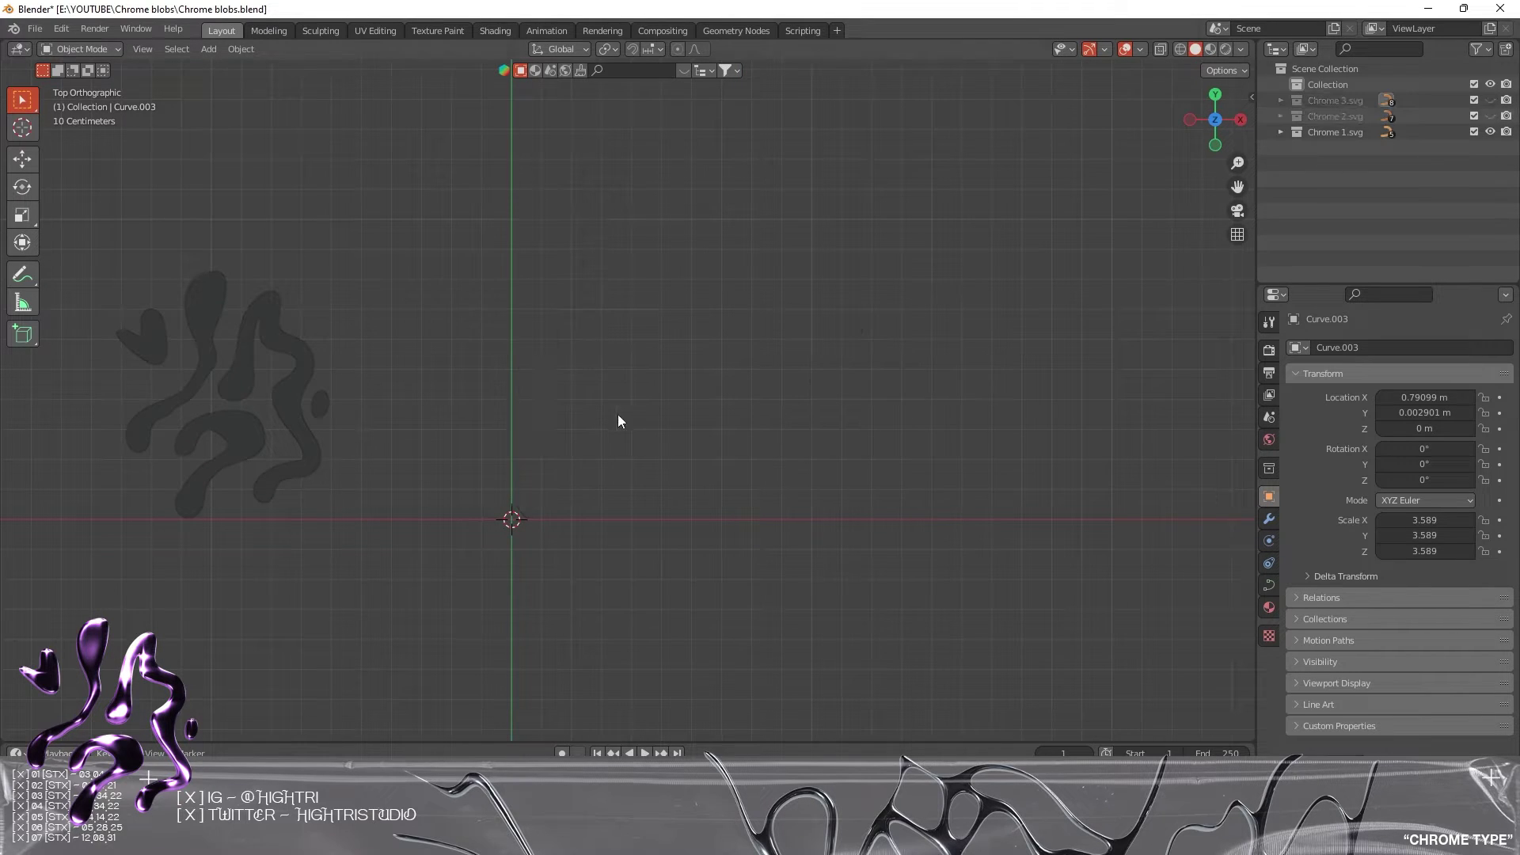
{"action": "left_click_drag", "start_coordinate": [80, 255], "coordinate": [427, 613]}
- Move the Chrome 1 curves along X, then Y, to centre them on the world origin
{"action": "key", "text": "g"}
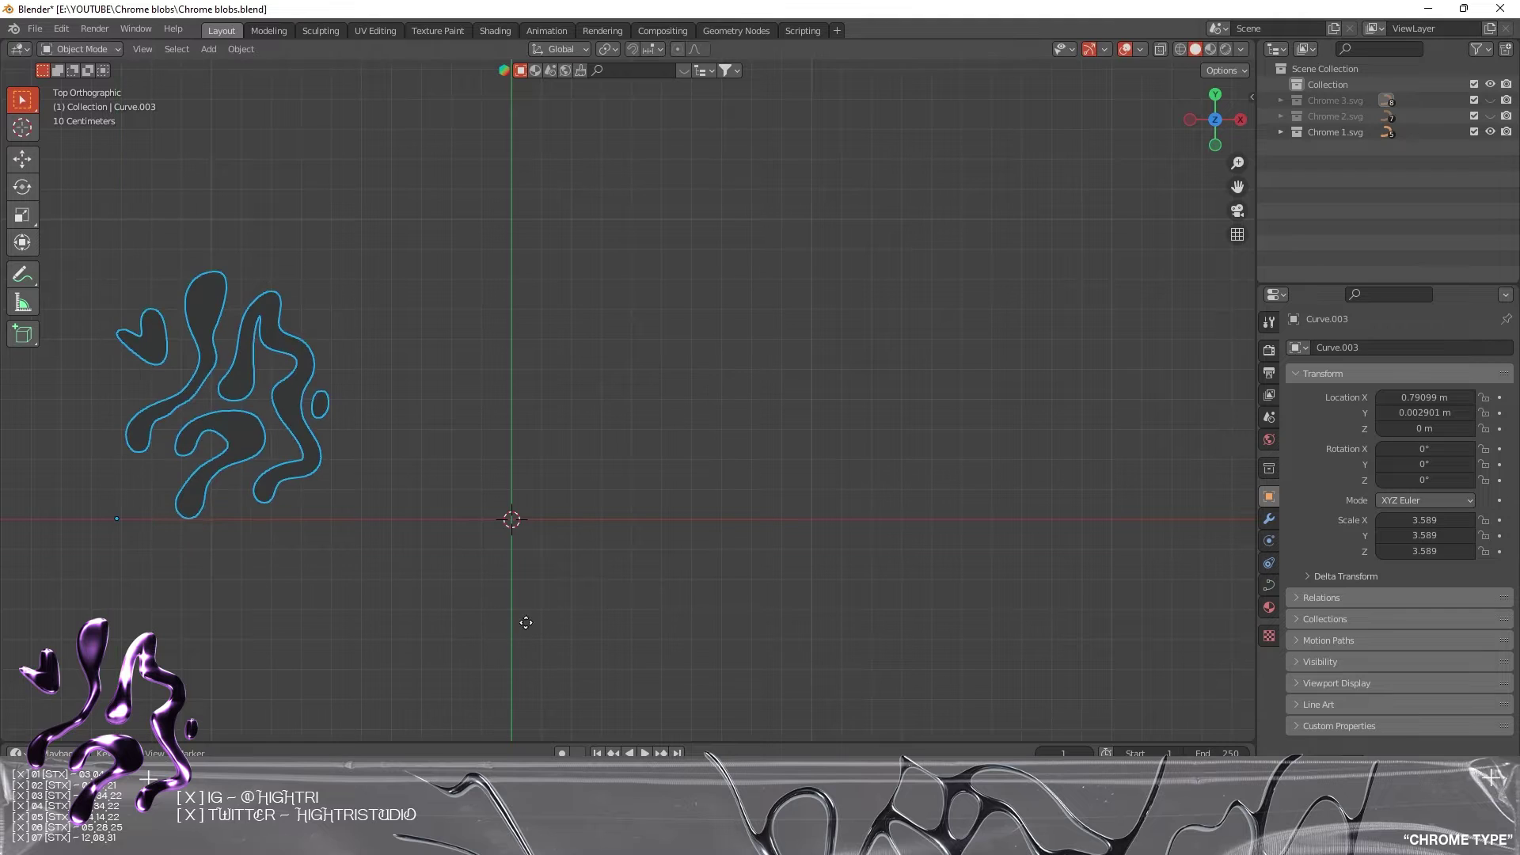
{"action": "key", "text": "x"}
{"action": "left_click", "coordinate": [842, 607]}
{"action": "key", "text": "g"}
{"action": "key", "text": "y"}
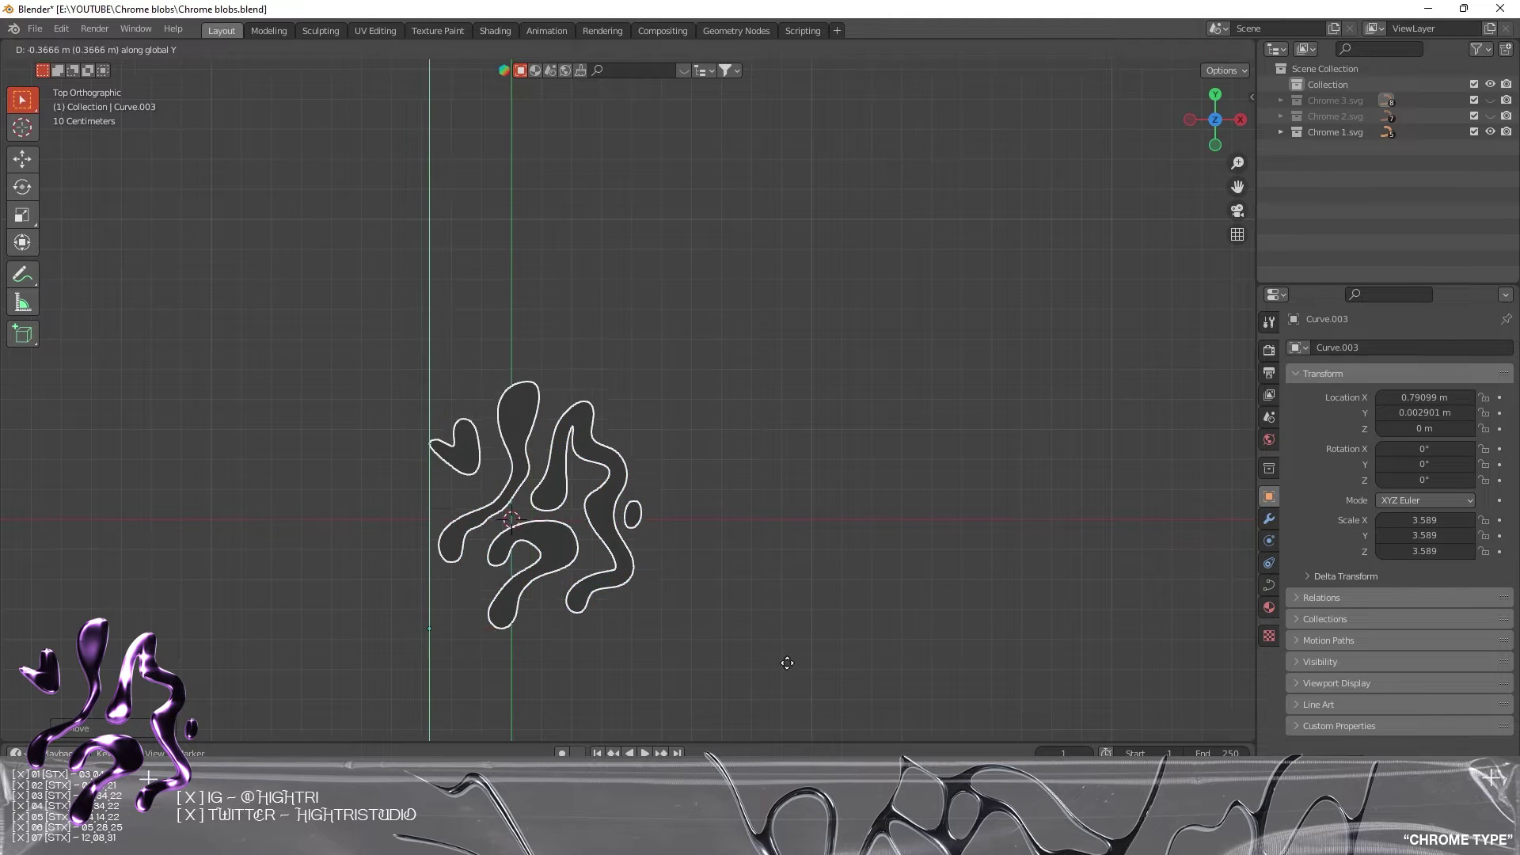
{"action": "left_click", "coordinate": [782, 652]}
{"action": "middle_click_drag", "start_coordinate": [565, 486], "coordinate": [724, 448], "text": "shift"}
{"action": "scroll", "coordinate": [628, 397], "scroll_direction": "up", "scroll_amount": 4}
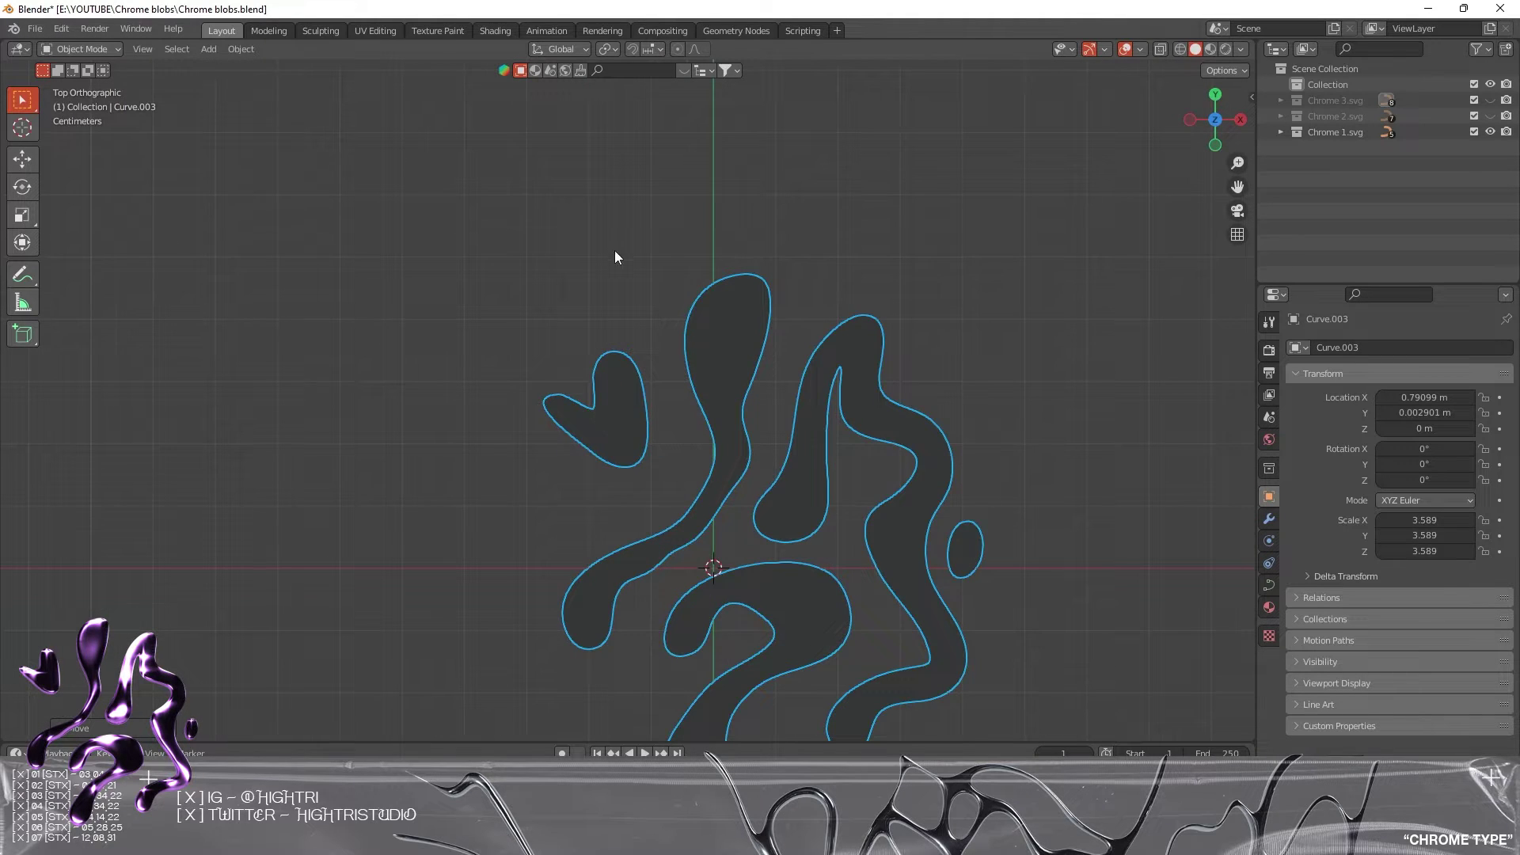
{"action": "scroll", "coordinate": [626, 277], "scroll_direction": "down", "scroll_amount": 5}
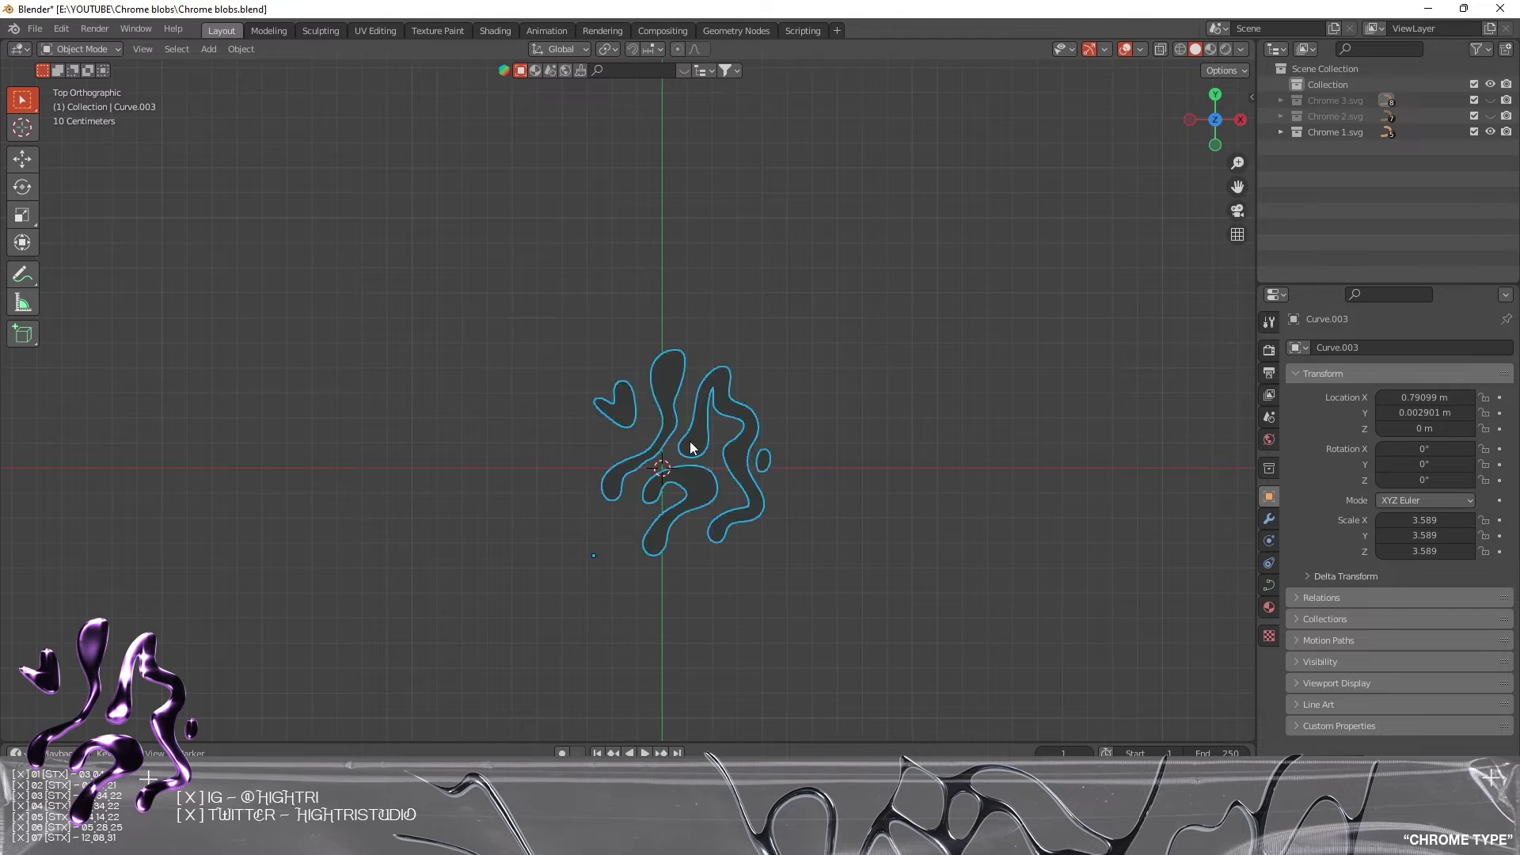
{"action": "scroll", "coordinate": [623, 416], "scroll_direction": "up", "scroll_amount": 4}
- Select all the blob curves and set their origin to geometry
{"action": "left_click", "coordinate": [624, 416], "text": "shift"}
{"action": "key", "text": "a"}
{"action": "scroll", "coordinate": [834, 515], "scroll_direction": "down", "scroll_amount": 3}
{"action": "scroll", "coordinate": [694, 425], "scroll_direction": "up", "scroll_amount": 1}
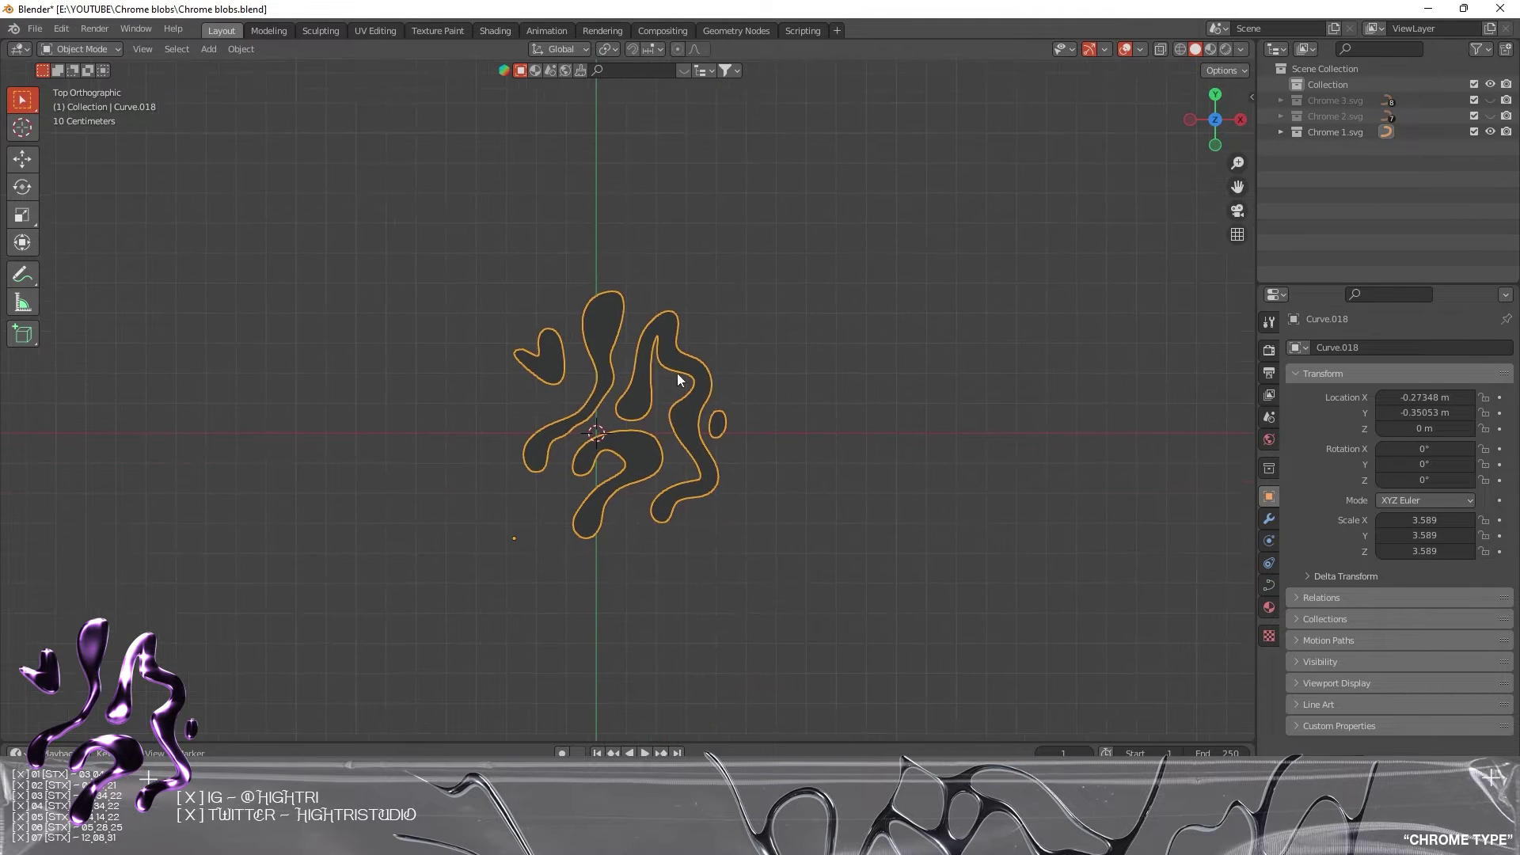
{"action": "scroll", "coordinate": [735, 464], "scroll_direction": "up", "scroll_amount": 3}
{"action": "middle_click_drag", "start_coordinate": [734, 464], "coordinate": [649, 372]}
{"action": "left_click", "coordinate": [240, 48]}
{"action": "mouse_move", "coordinate": [266, 87]}
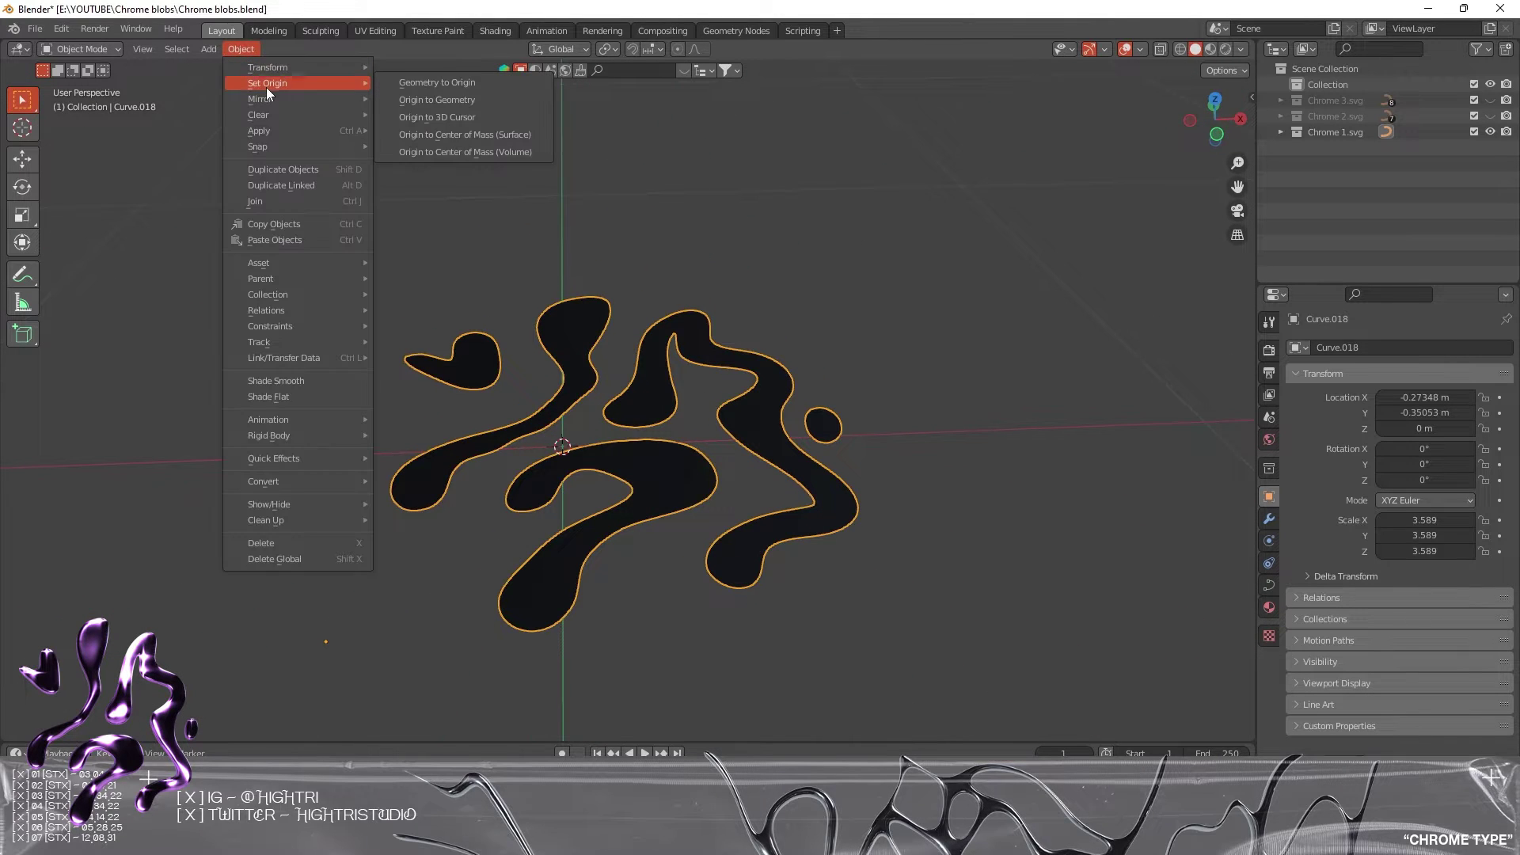
{"action": "left_click", "coordinate": [431, 99]}
{"action": "middle_click_drag", "start_coordinate": [881, 386], "coordinate": [828, 451]}
{"action": "key", "text": "Tab"}
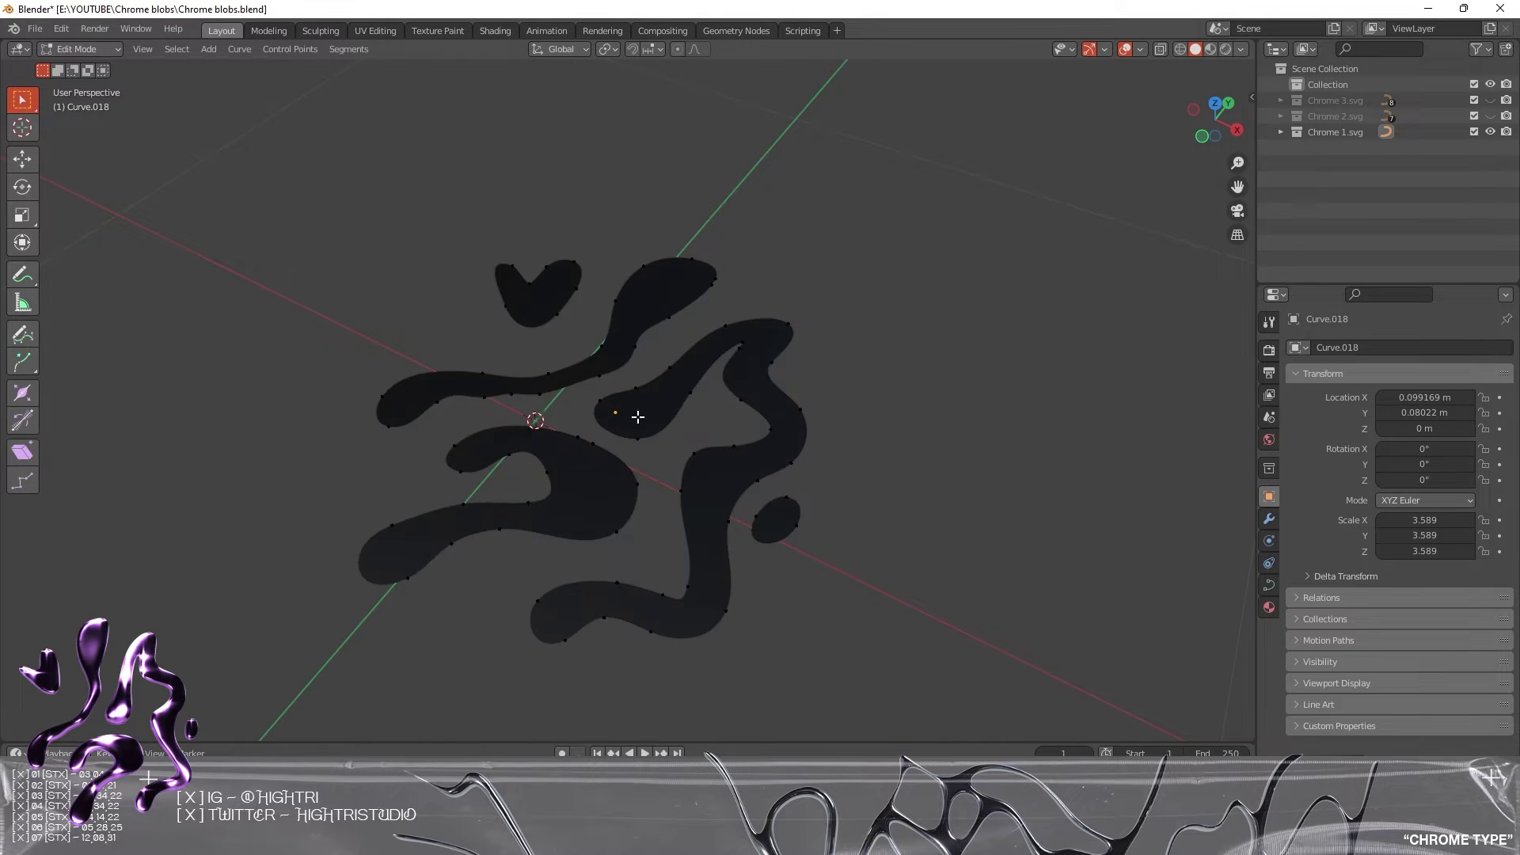
{"action": "key", "text": "Tab"}
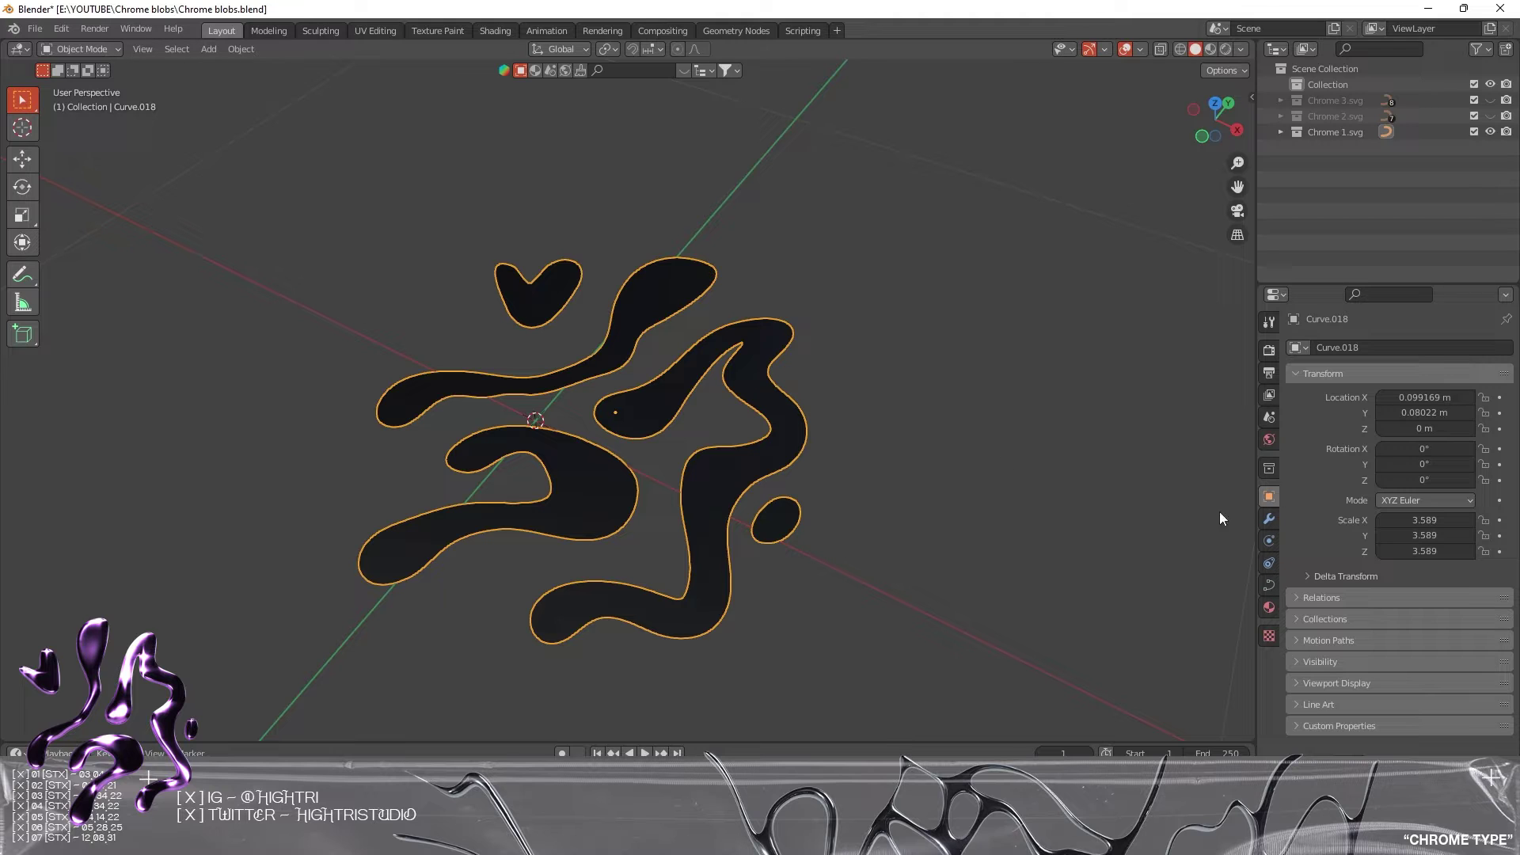
- In the curve Data Geometry settings, extrude the blobs to 0.02 m
{"action": "left_click", "coordinate": [1268, 584]}
{"action": "left_click", "coordinate": [1320, 608]}
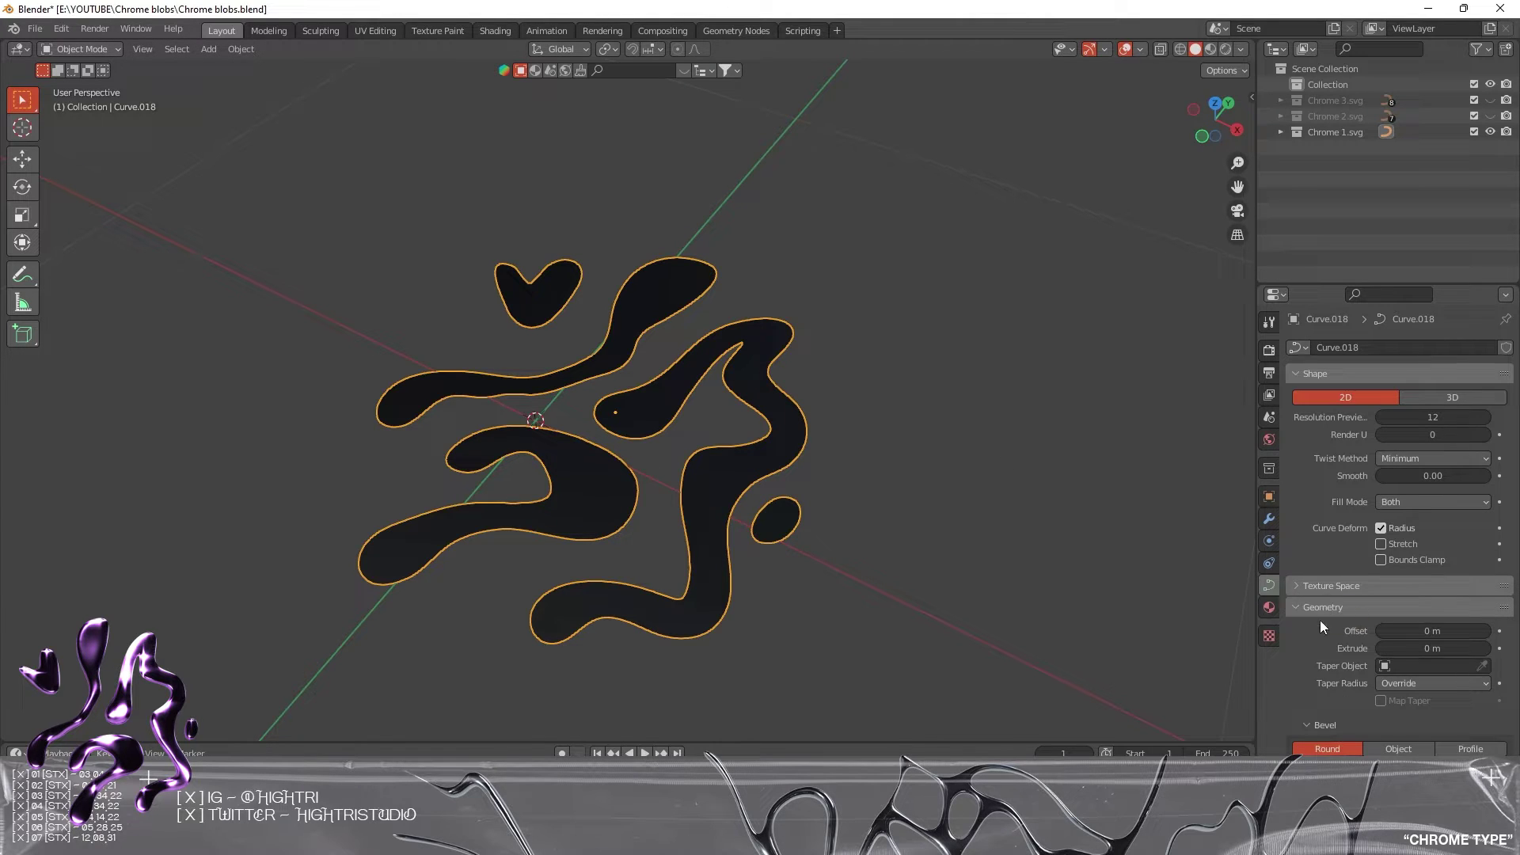
{"action": "scroll", "coordinate": [1321, 625], "scroll_direction": "down", "scroll_amount": 2}
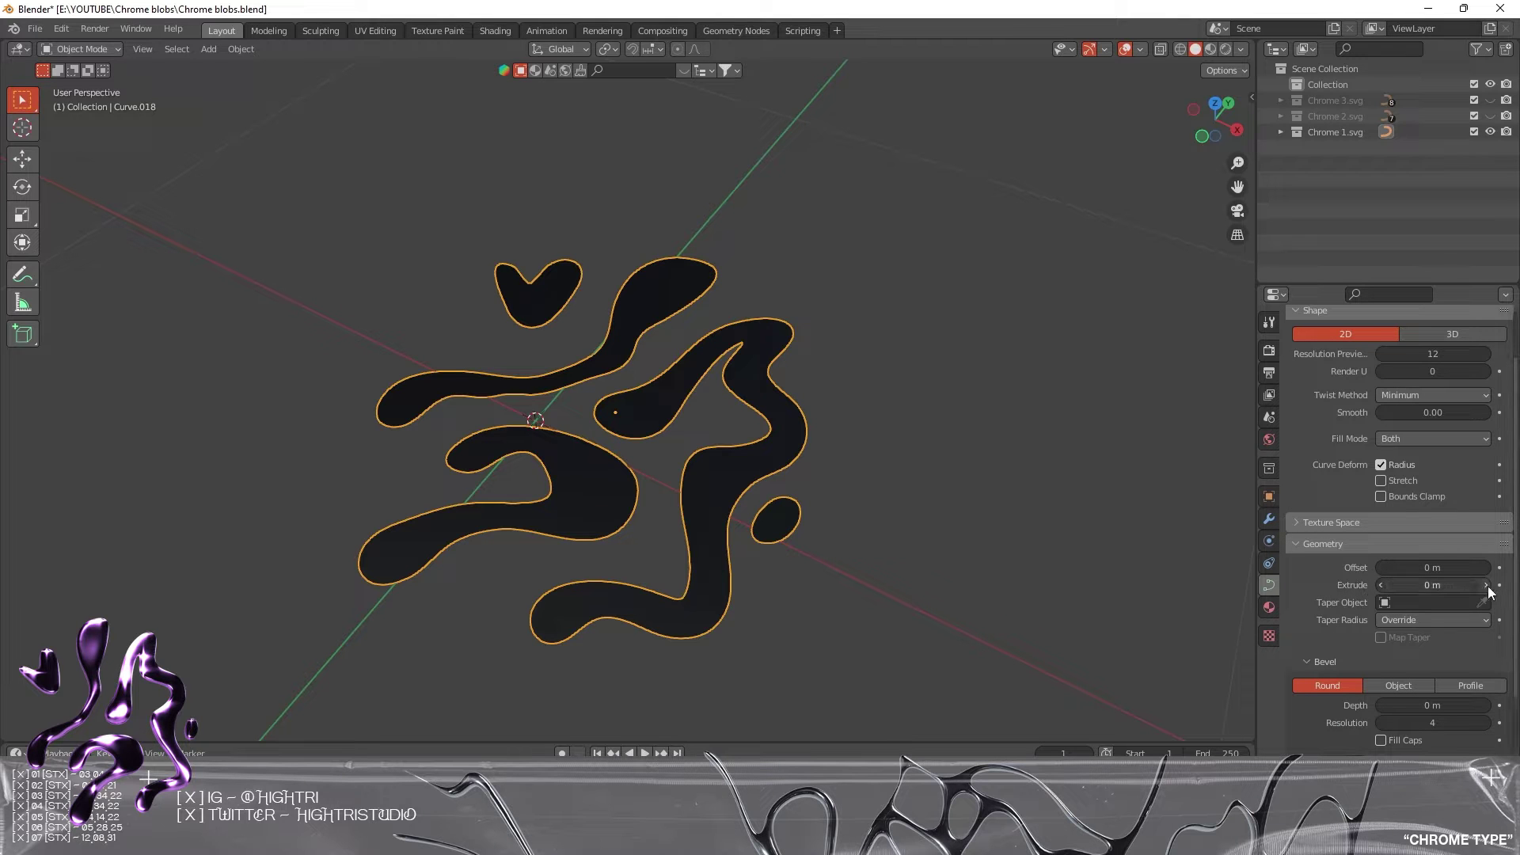
{"action": "left_click_drag", "start_coordinate": [1488, 592], "coordinate": [1508, 592]}
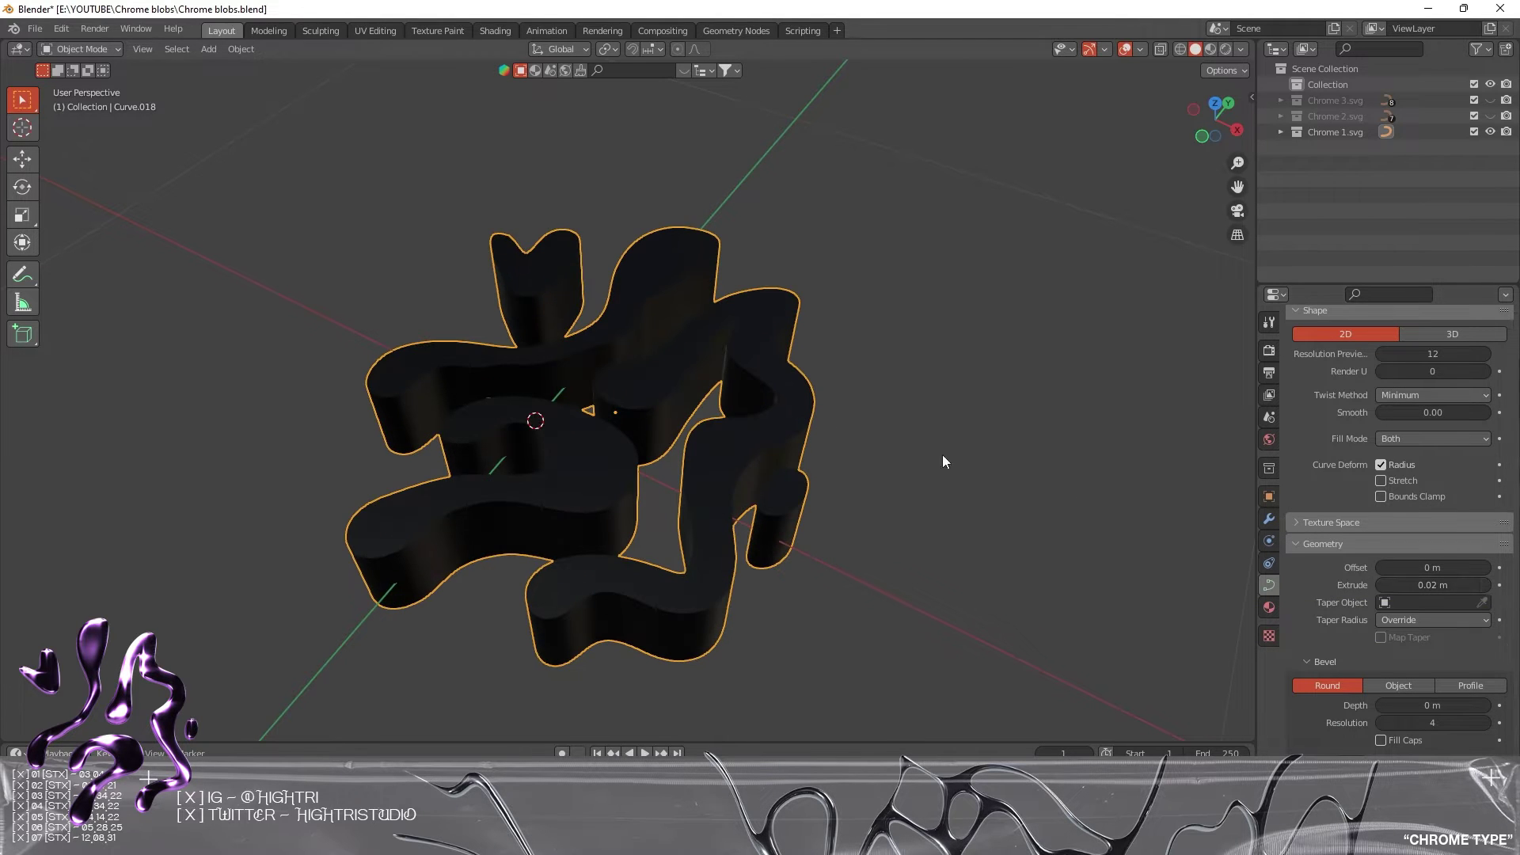
{"action": "middle_click_drag", "start_coordinate": [862, 434], "coordinate": [919, 428]}
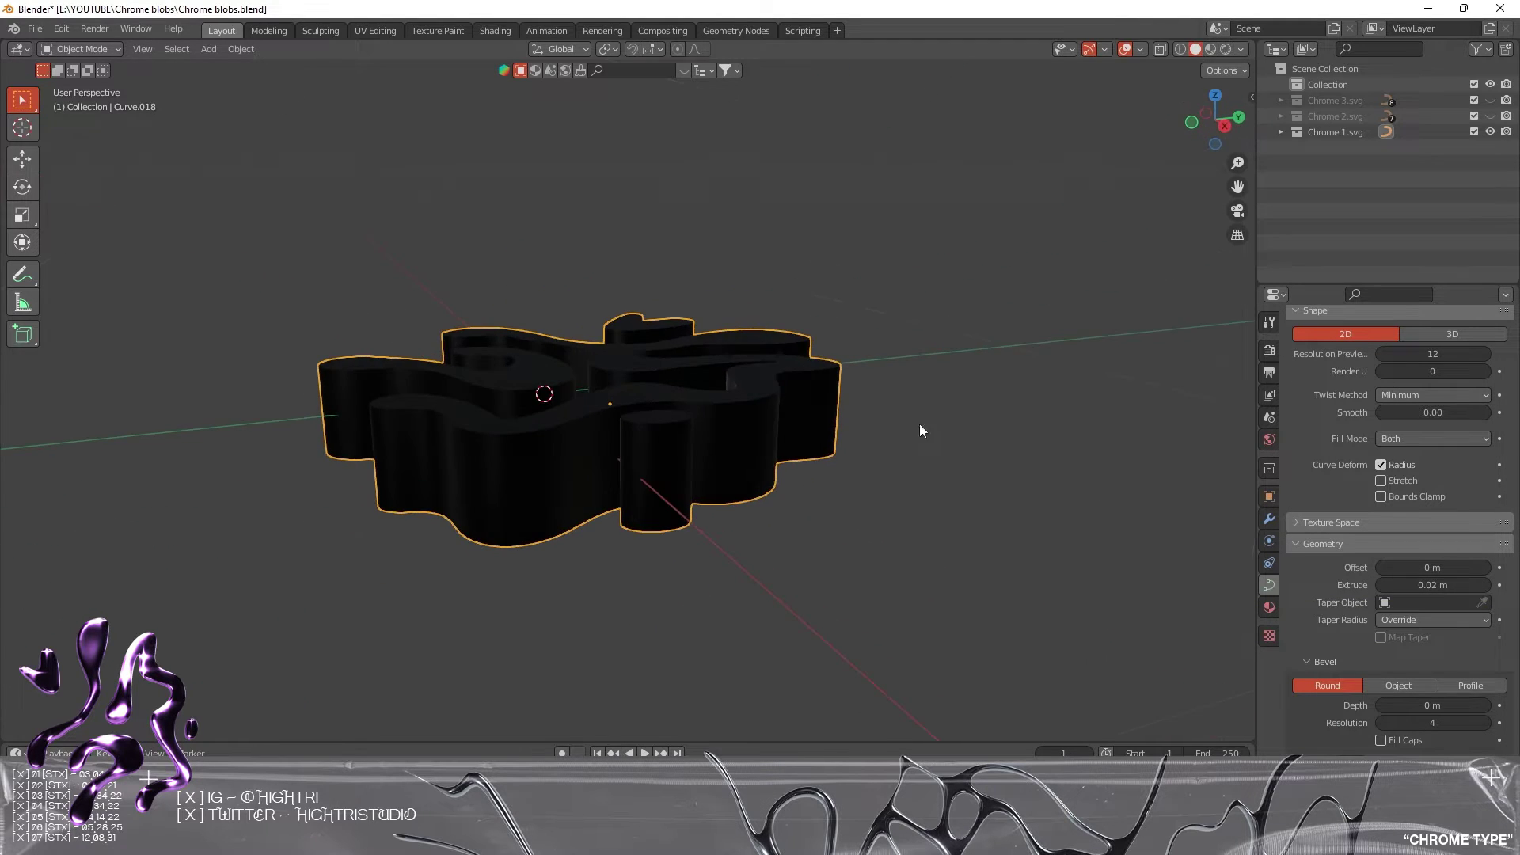
- Reduce the Extrude value to 0.01 m and inspect the thinner blobs
{"action": "left_click", "coordinate": [1393, 586]}
{"action": "key", "text": "BackSpace"}
{"action": "key", "text": "BackSpace"}
{"action": "key", "text": "BackSpace"}
{"action": "key", "text": "BackSpace"}
{"action": "key", "text": "BackSpace"}
{"action": "key", "text": "BackSpace"}
{"action": "type", "text": "0.01"}
{"action": "key", "text": "Return"}
{"action": "left_click", "coordinate": [806, 468]}
{"action": "middle_click_drag", "start_coordinate": [626, 394], "coordinate": [707, 427]}
{"action": "scroll", "coordinate": [707, 428], "scroll_direction": "up", "scroll_amount": 1}
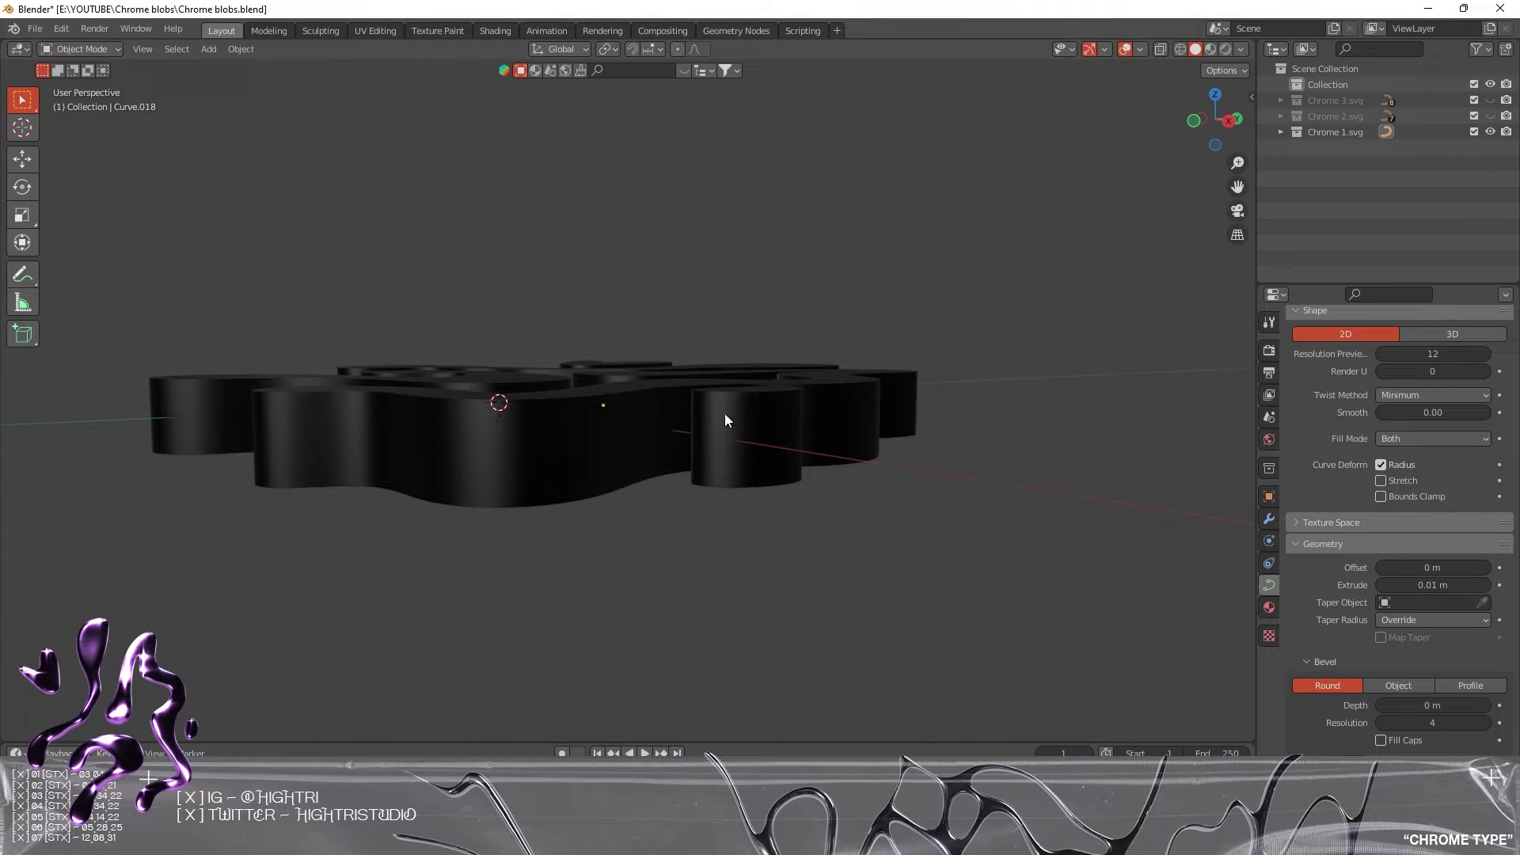
{"action": "middle_click_drag", "start_coordinate": [726, 420], "coordinate": [843, 546]}
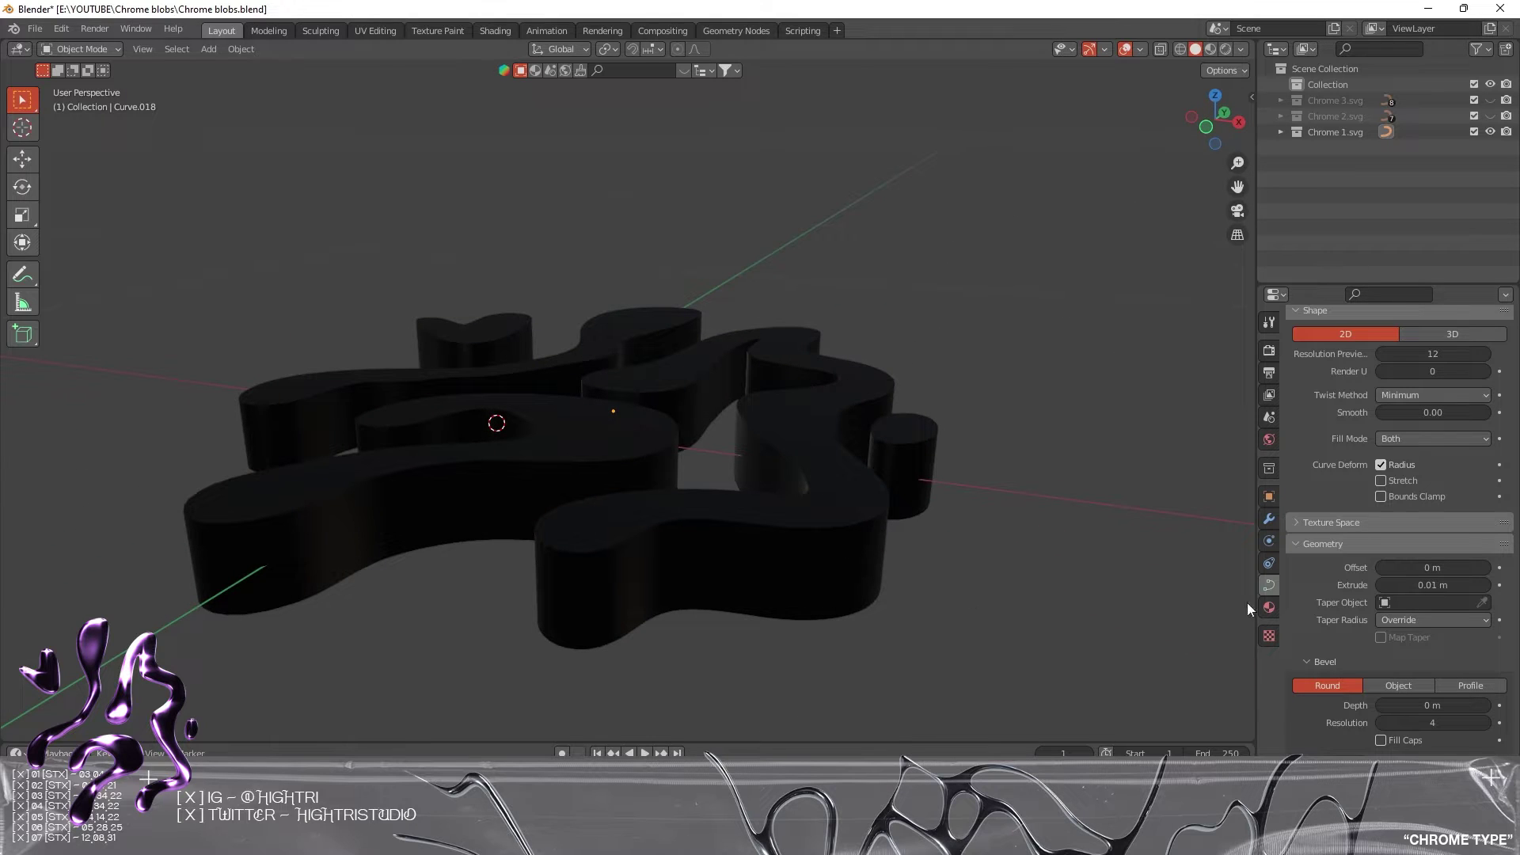
- Change Extrude to 0.005 m and check the thinner blobs from the side
{"action": "left_click", "coordinate": [1421, 585]}
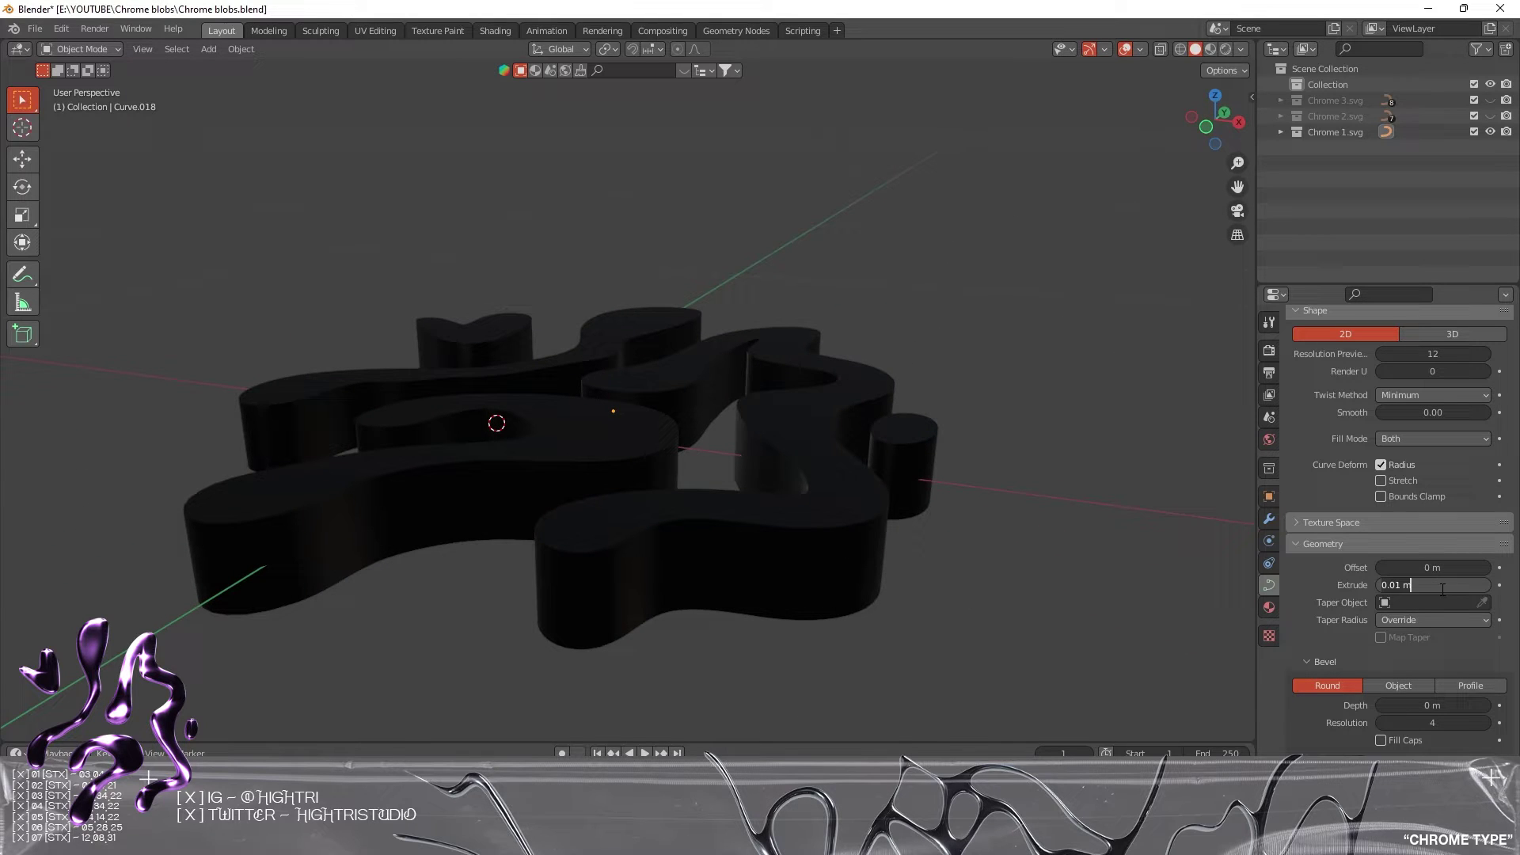
{"action": "key", "text": "Return"}
{"action": "left_click", "coordinate": [1415, 585]}
{"action": "left_click", "coordinate": [1409, 585]}
{"action": "key", "text": "Left"}
{"action": "key", "text": "BackSpace"}
{"action": "type", "text": "05"}
{"action": "key", "text": "Return"}
{"action": "middle_click_drag", "start_coordinate": [1001, 566], "coordinate": [786, 475]}
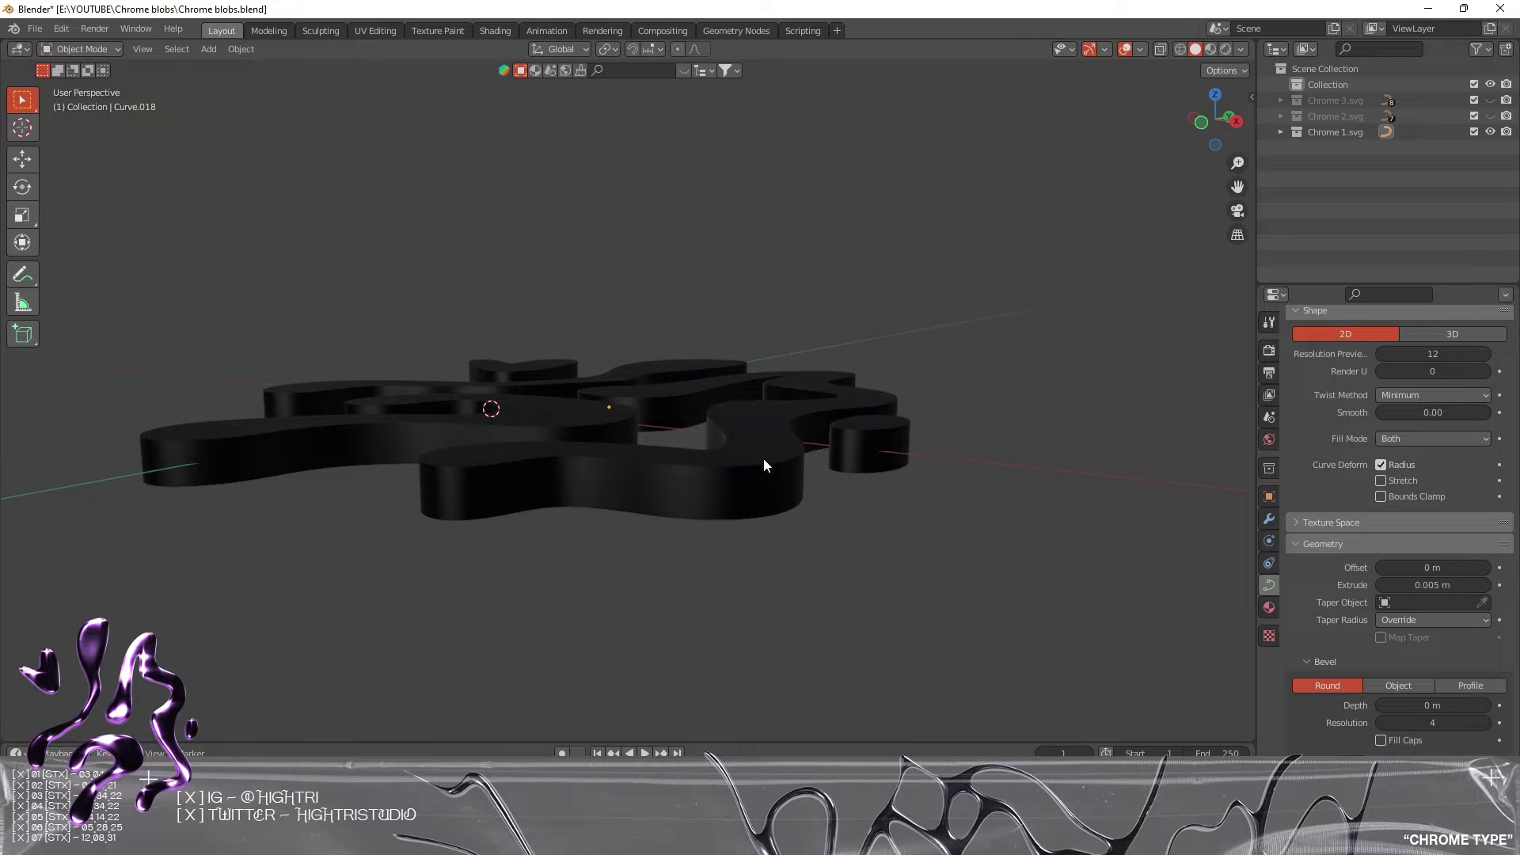
{"action": "middle_click_drag", "start_coordinate": [787, 479], "coordinate": [890, 429]}
{"action": "key", "text": "KP_3"}
{"action": "scroll", "coordinate": [886, 430], "scroll_direction": "up", "scroll_amount": 2}
{"action": "middle_click_drag", "start_coordinate": [410, 371], "coordinate": [1037, 388], "text": "shift"}
{"action": "scroll", "coordinate": [1037, 389], "scroll_direction": "up", "scroll_amount": 1}
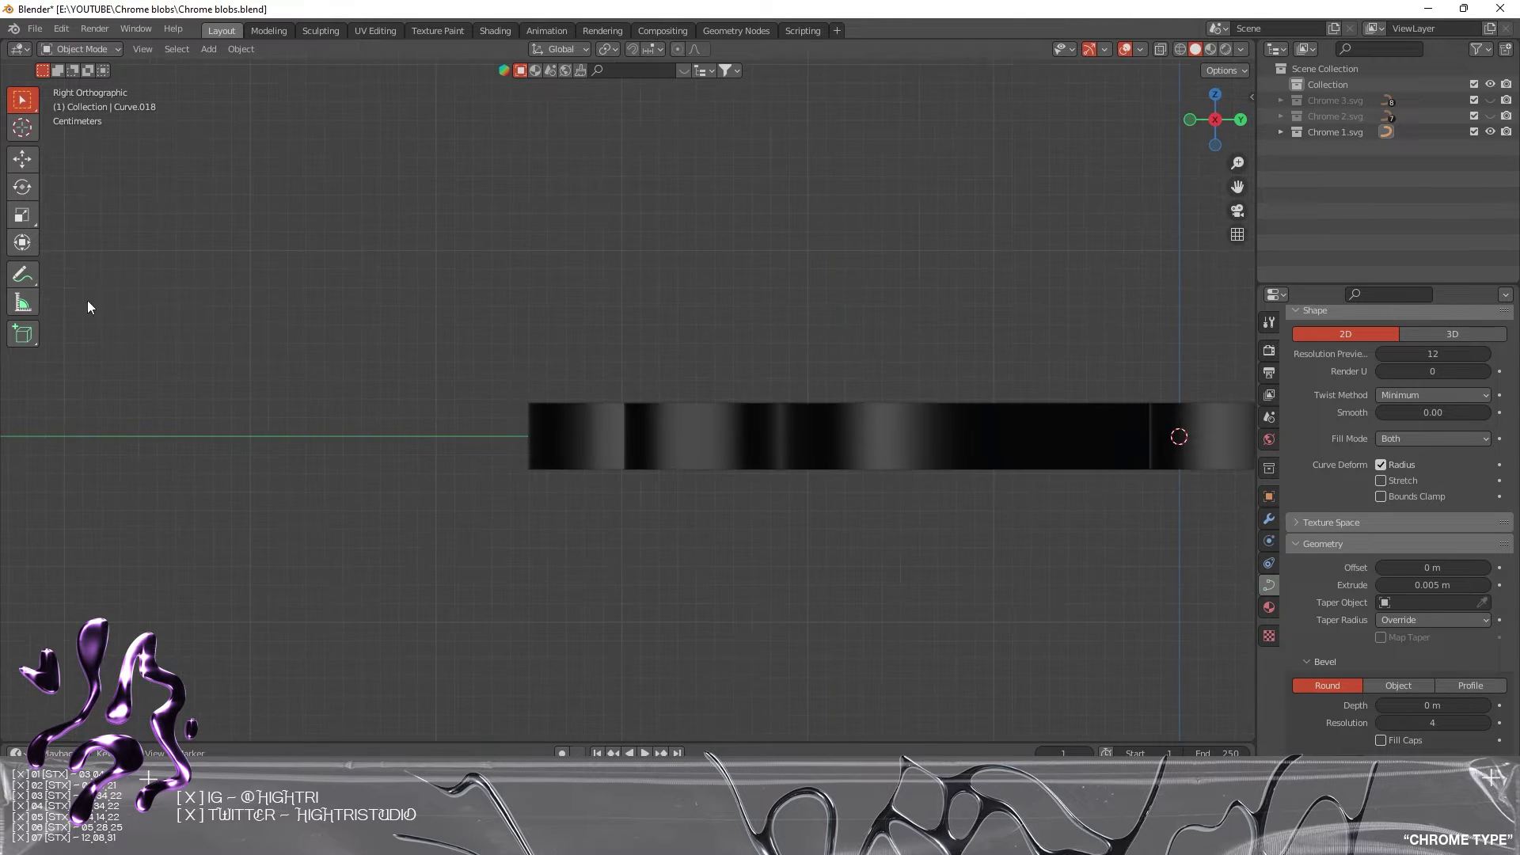
{"action": "left_click", "coordinate": [33, 273]}
{"action": "scroll", "coordinate": [479, 369], "scroll_direction": "up", "scroll_amount": 4}
{"action": "middle_click_drag", "start_coordinate": [476, 406], "coordinate": [524, 398], "text": "shift"}
{"action": "mouse_move", "coordinate": [542, 400]}
{"action": "left_mouse_down"}
{"action": "mouse_move", "coordinate": [478, 441]}
{"action": "mouse_move", "coordinate": [484, 500]}
{"action": "mouse_move", "coordinate": [546, 534]}
{"action": "left_mouse_up"}
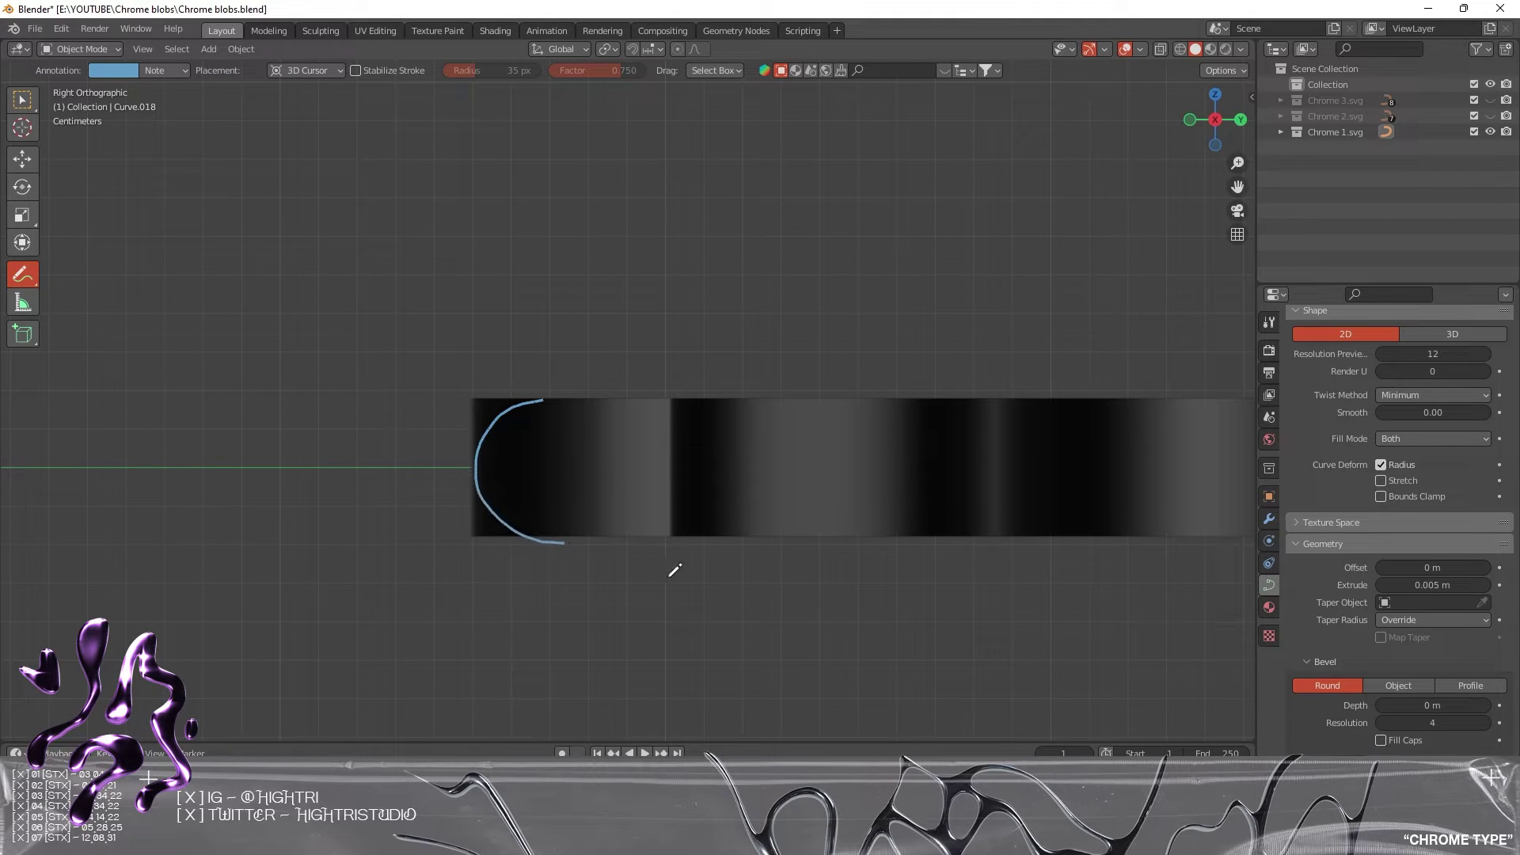
{"action": "key", "text": "ctrl+z"}
{"action": "key", "text": "ctrl+z"}
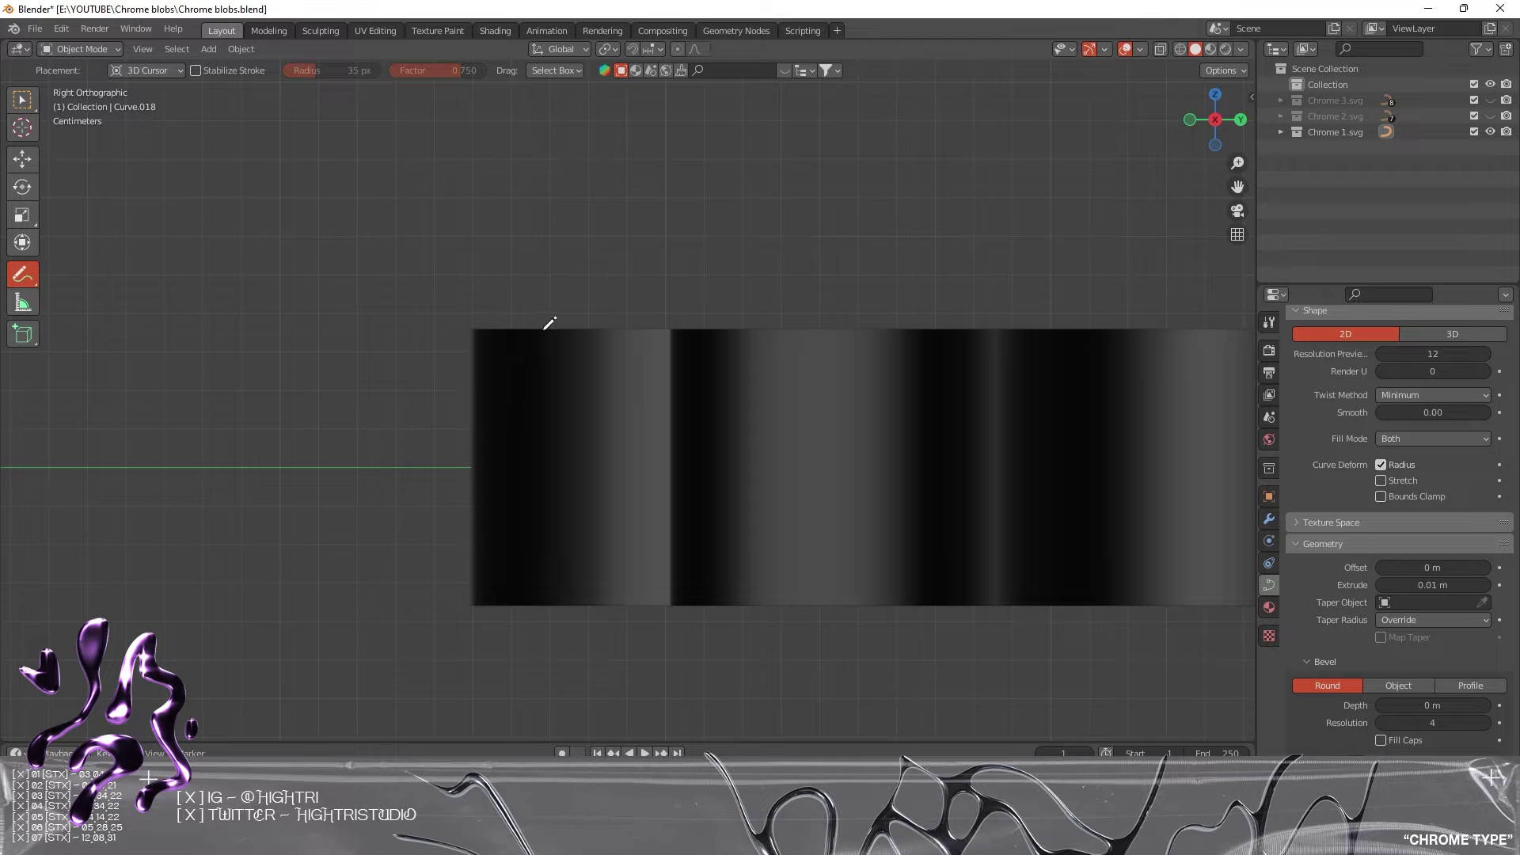
{"action": "mouse_move", "coordinate": [542, 331]}
{"action": "left_mouse_down"}
{"action": "mouse_move", "coordinate": [508, 339]}
{"action": "mouse_move", "coordinate": [475, 432]}
{"action": "left_mouse_up"}
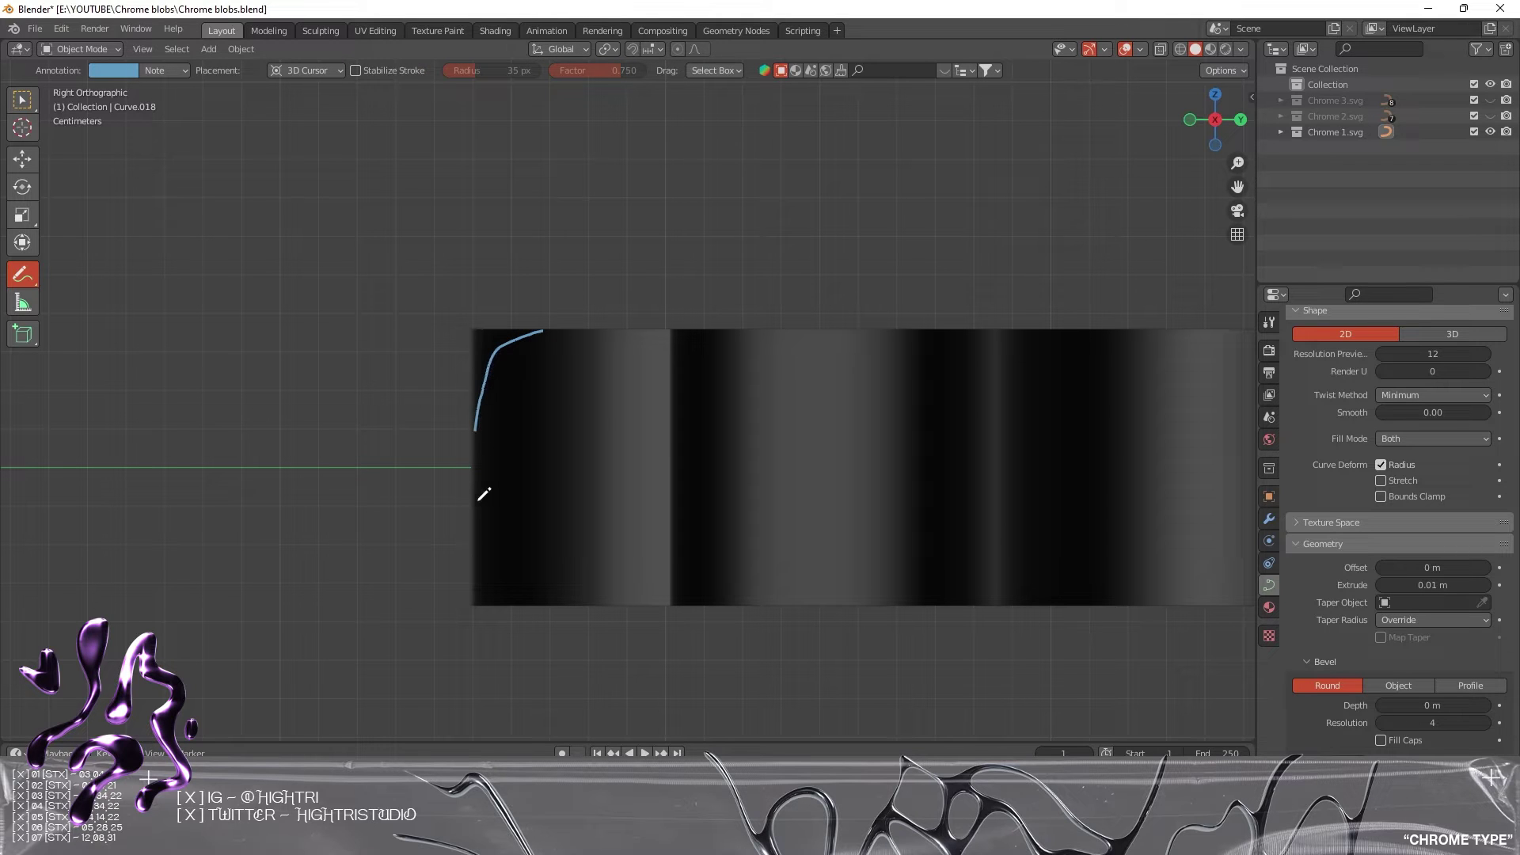
{"action": "mouse_move", "coordinate": [474, 504]}
{"action": "left_mouse_down"}
{"action": "mouse_move", "coordinate": [480, 556]}
{"action": "mouse_move", "coordinate": [557, 592]}
{"action": "left_mouse_up"}
{"action": "mouse_move", "coordinate": [474, 433]}
{"action": "left_mouse_down"}
{"action": "mouse_move", "coordinate": [471, 475]}
{"action": "mouse_move", "coordinate": [456, 473]}
{"action": "left_mouse_up"}
{"action": "key", "text": "ctrl+z"}
{"action": "key", "text": "ctrl+z"}
{"action": "key", "text": "ctrl+z"}
{"action": "key", "text": "ctrl+z"}
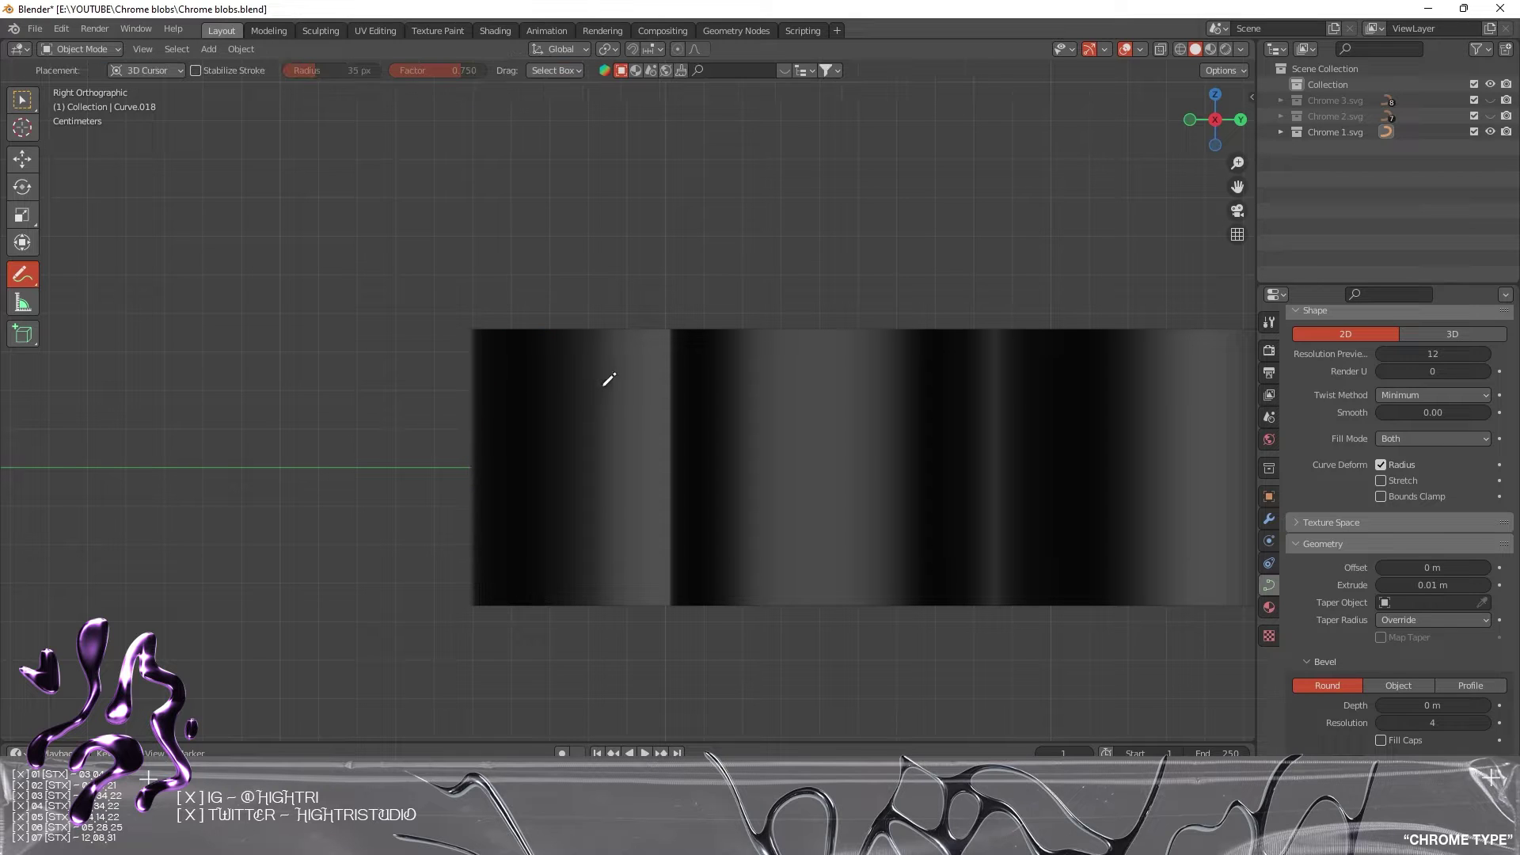
{"action": "left_click", "coordinate": [1410, 585]}
{"action": "left_click", "coordinate": [1410, 586]}
{"action": "type", "text": "0.005"}
{"action": "key", "text": "Return"}
{"action": "scroll", "coordinate": [669, 333], "scroll_direction": "down", "scroll_amount": 3}
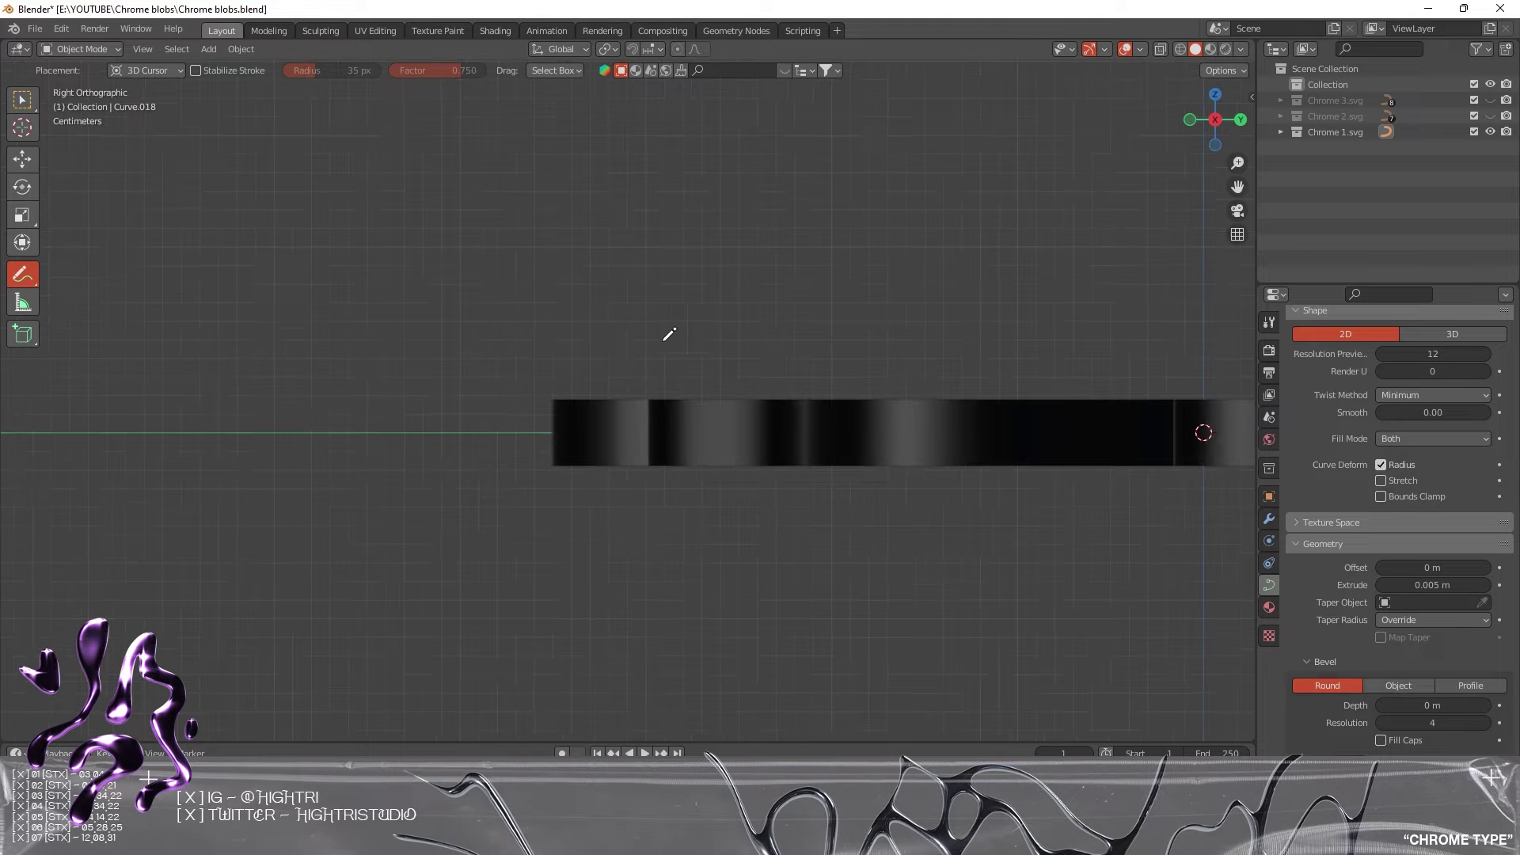
{"action": "left_click", "coordinate": [23, 159]}
{"action": "middle_click_drag", "start_coordinate": [835, 326], "coordinate": [733, 433]}
{"action": "scroll", "coordinate": [733, 432], "scroll_direction": "down", "scroll_amount": 8}
{"action": "left_click_drag", "start_coordinate": [532, 269], "coordinate": [920, 513]}
- Remove the SVGMat.002 slot in Material Properties so Curve.018 shows plain grey
{"action": "left_click", "coordinate": [1268, 608]}
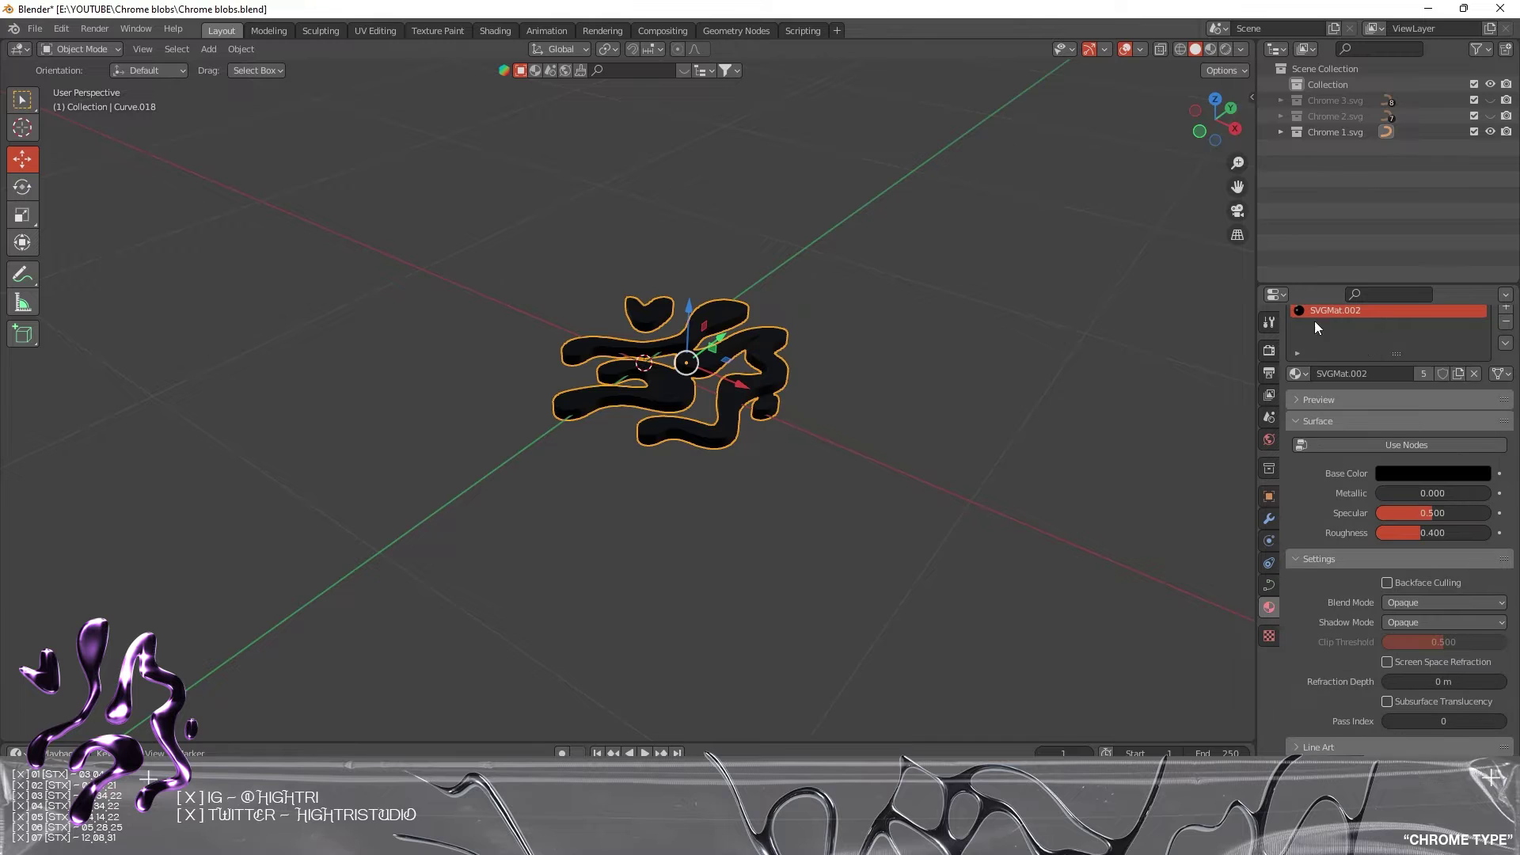
{"action": "scroll", "coordinate": [1337, 319], "scroll_direction": "up", "scroll_amount": 2}
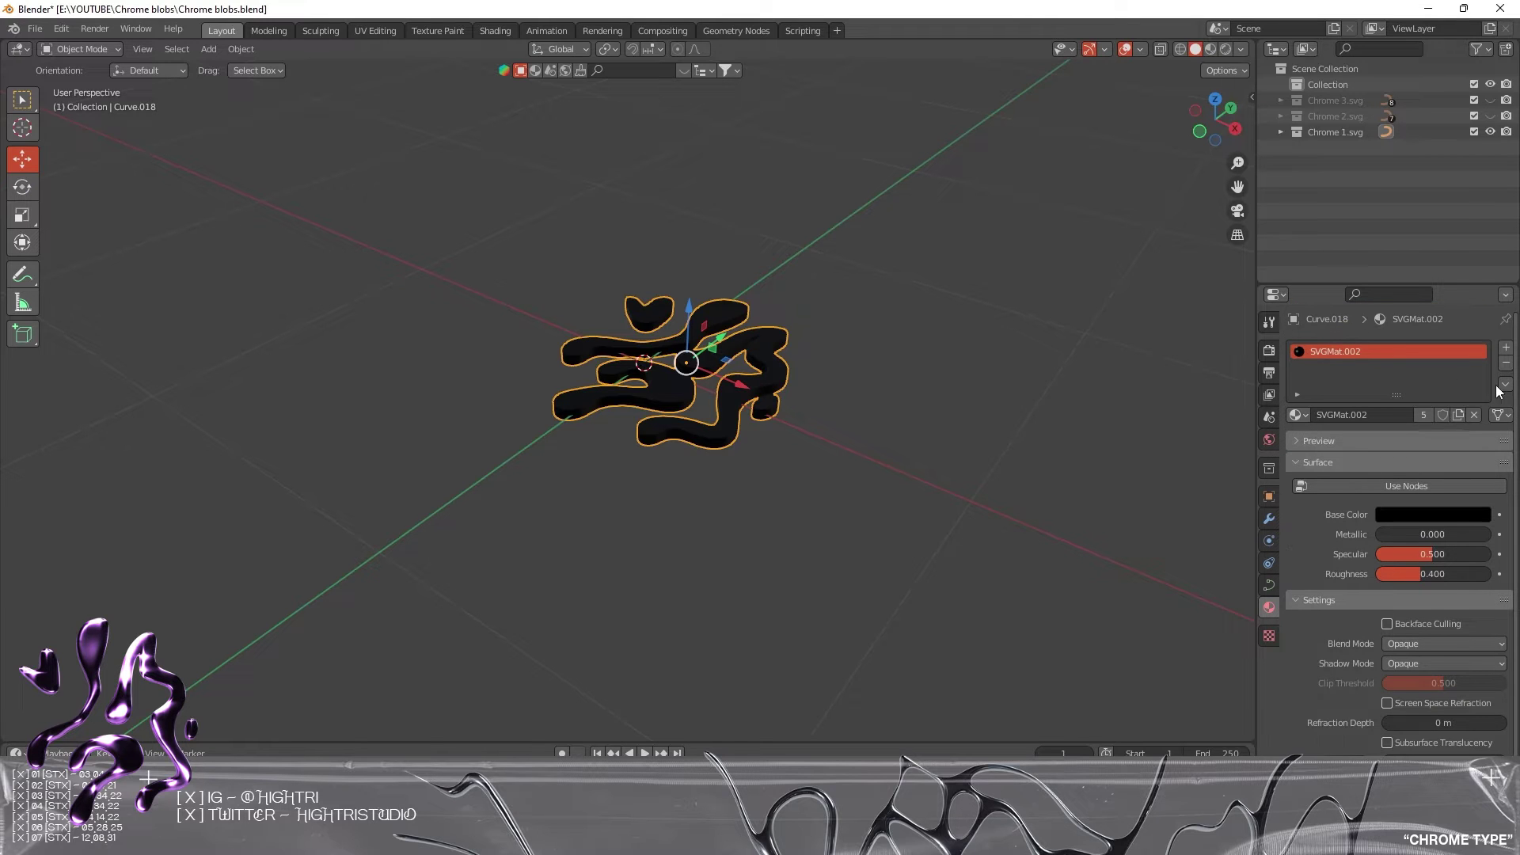
{"action": "left_click", "coordinate": [1505, 363]}
{"action": "middle_click_drag", "start_coordinate": [837, 402], "coordinate": [710, 425]}
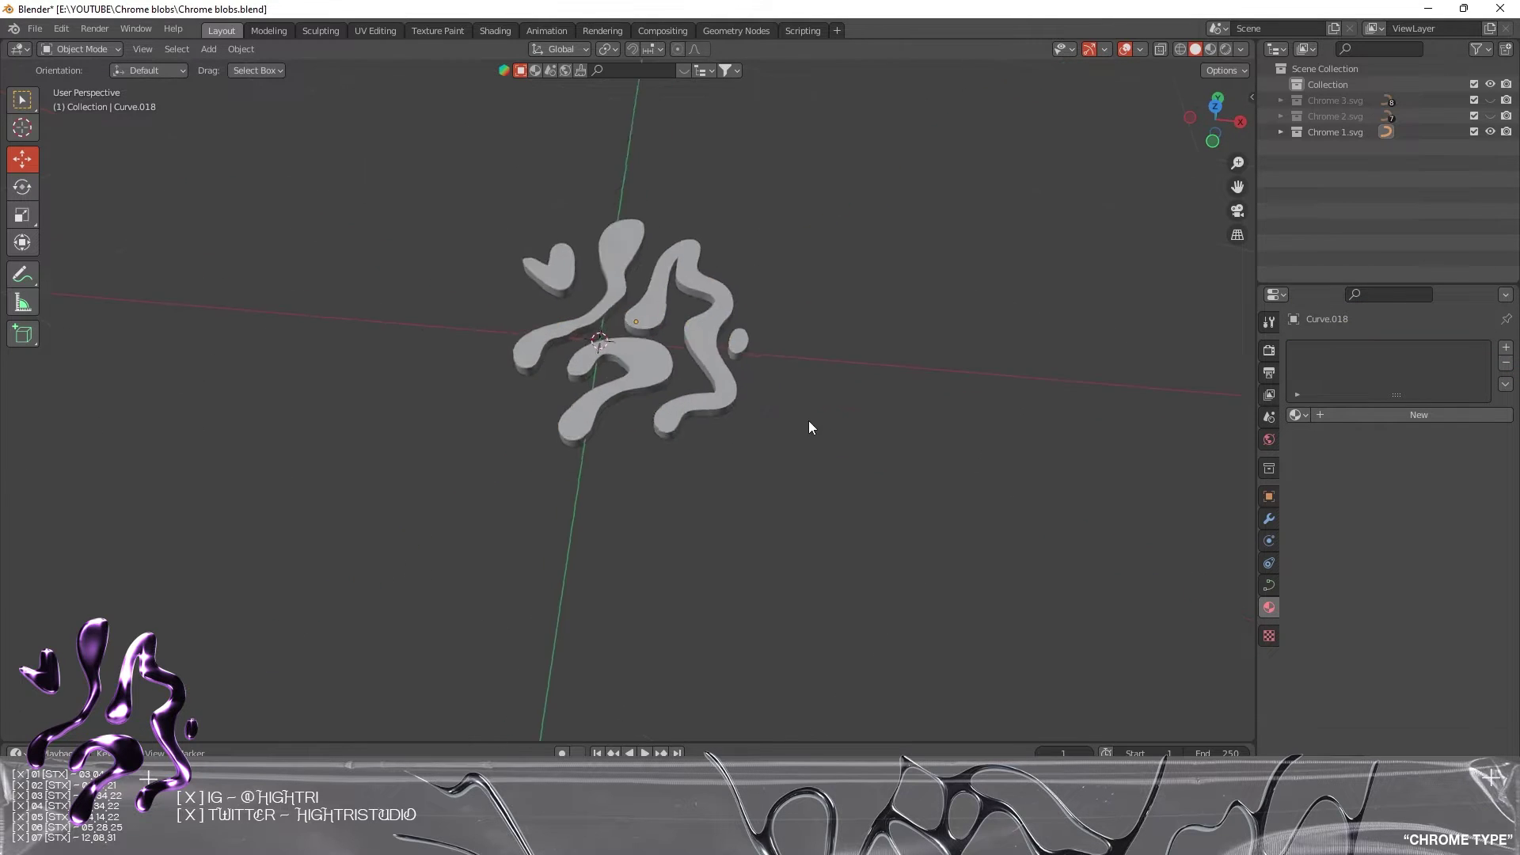
{"action": "scroll", "coordinate": [679, 384], "scroll_direction": "up", "scroll_amount": 3}
{"action": "left_click", "coordinate": [814, 503]}
{"action": "middle_click_drag", "start_coordinate": [956, 681], "coordinate": [773, 360]}
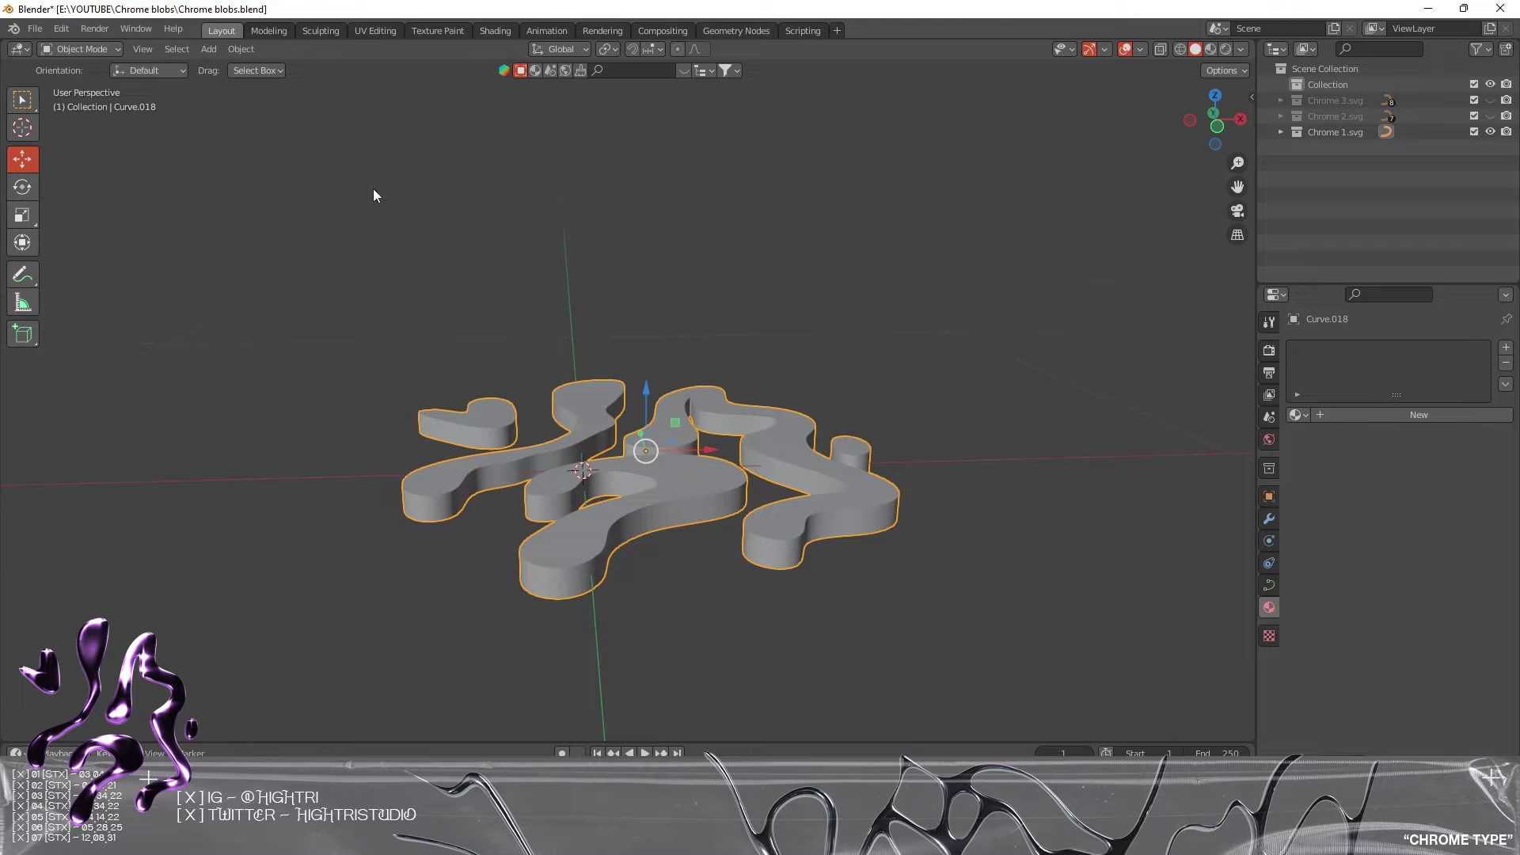
- Convert the Curve.018 blob object to a mesh from the right-click menu
{"action": "right_click", "coordinate": [645, 468]}
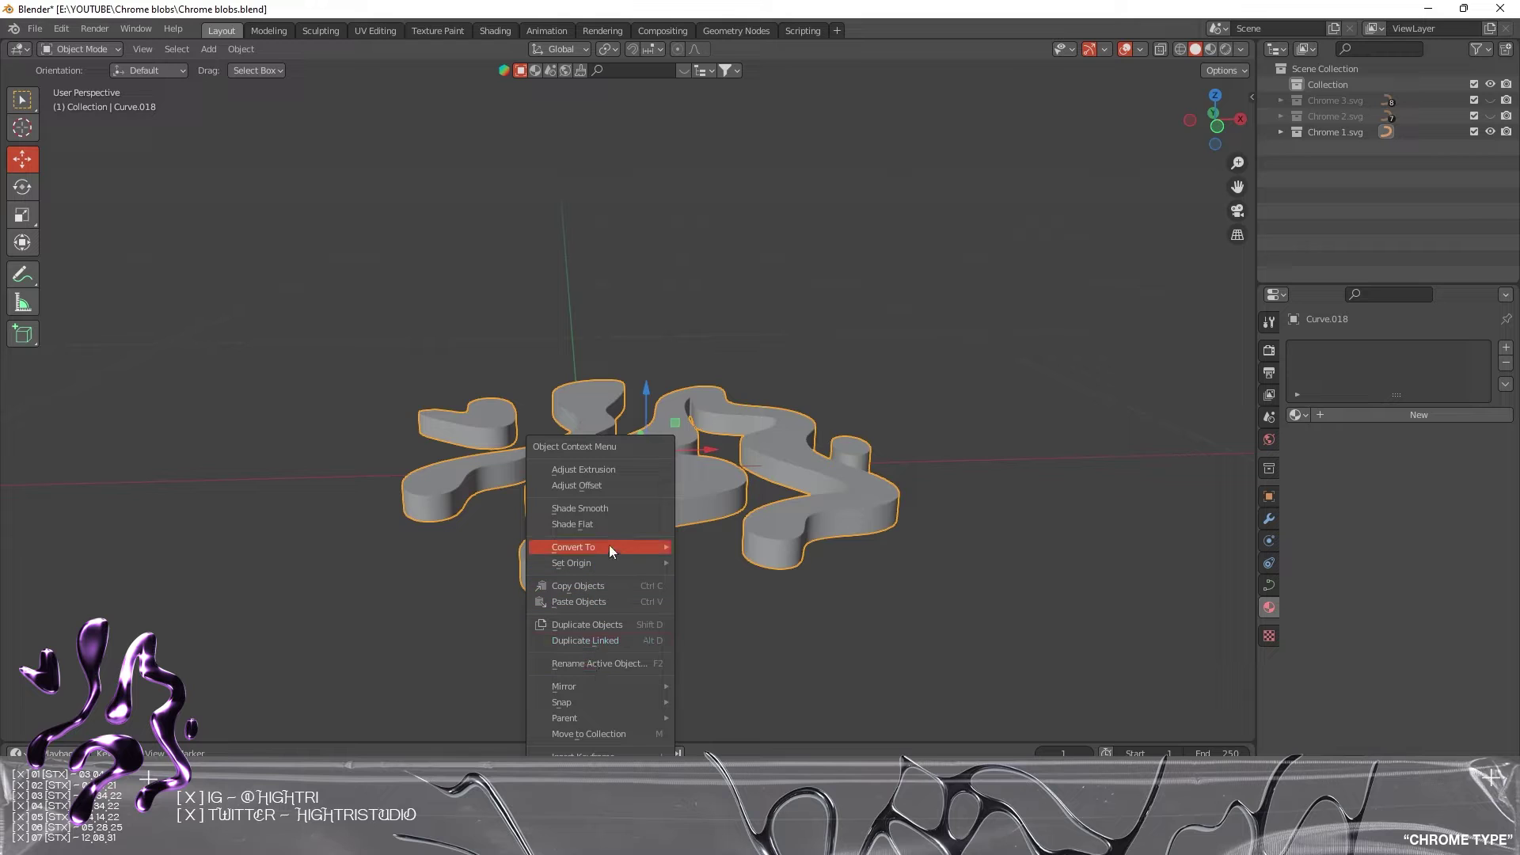
{"action": "mouse_move", "coordinate": [609, 547]}
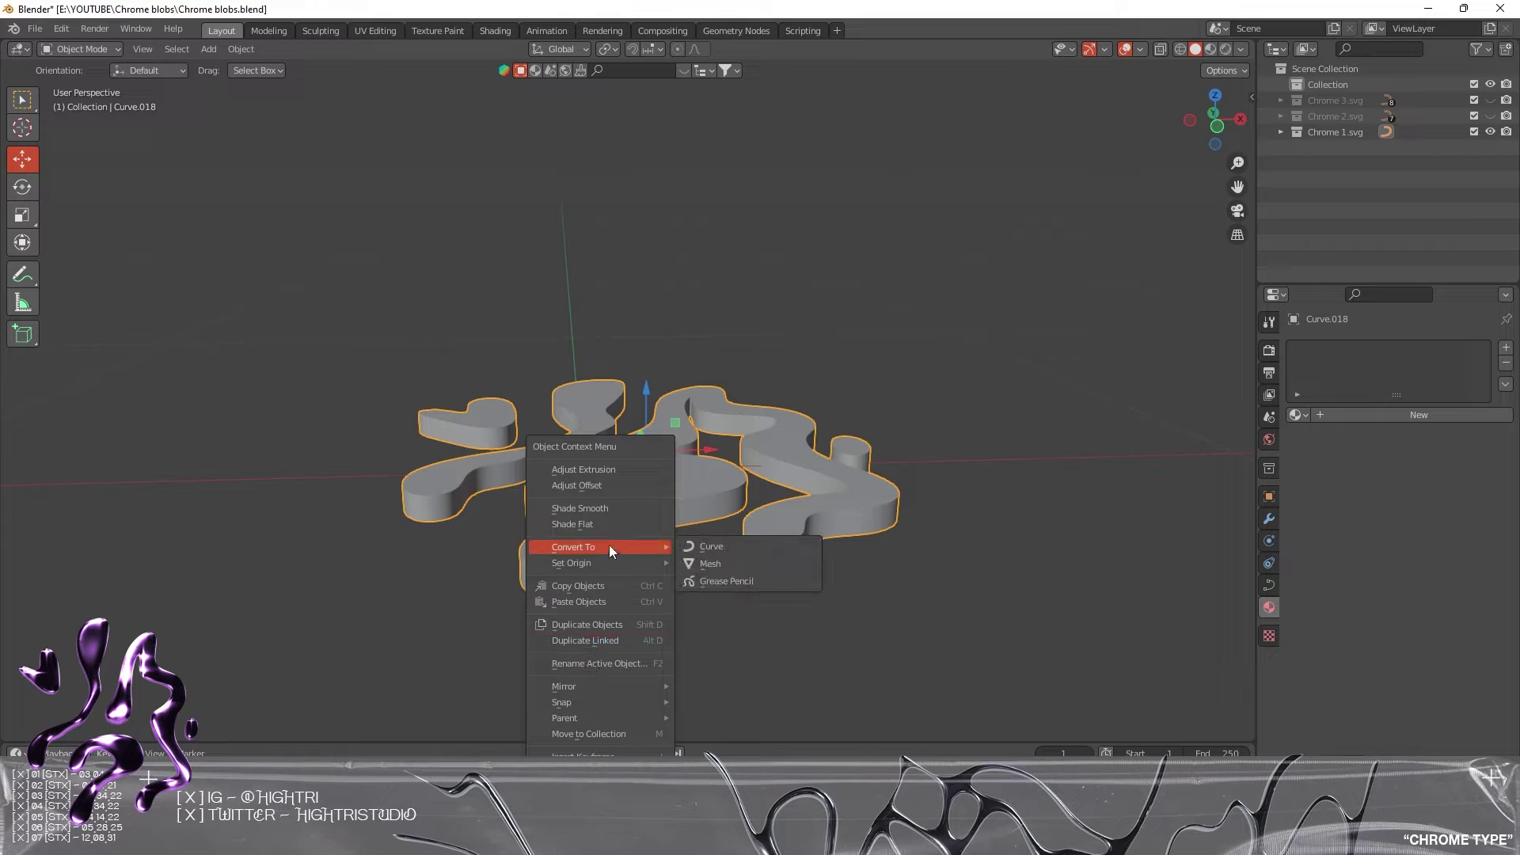
{"action": "left_click", "coordinate": [710, 563]}
{"action": "middle_click_drag", "start_coordinate": [711, 565], "coordinate": [876, 568]}
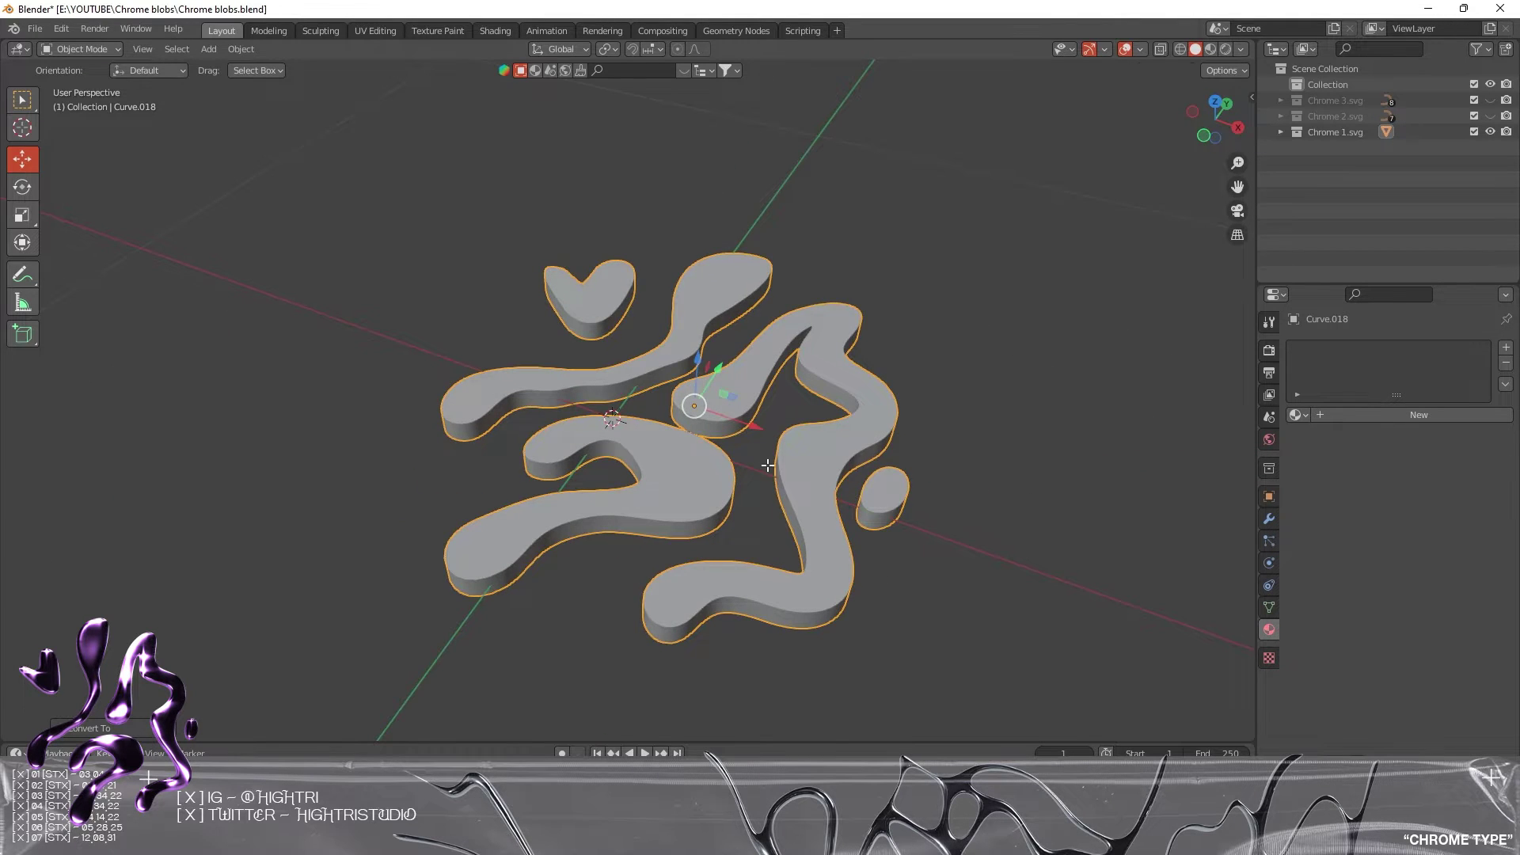
- Inspect the mesh's triangulated faces in Edit Mode, including the notch and S-shaped blob, then return to Object Mode
{"action": "key", "text": "Tab"}
{"action": "middle_click_drag", "start_coordinate": [575, 432], "coordinate": [743, 589]}
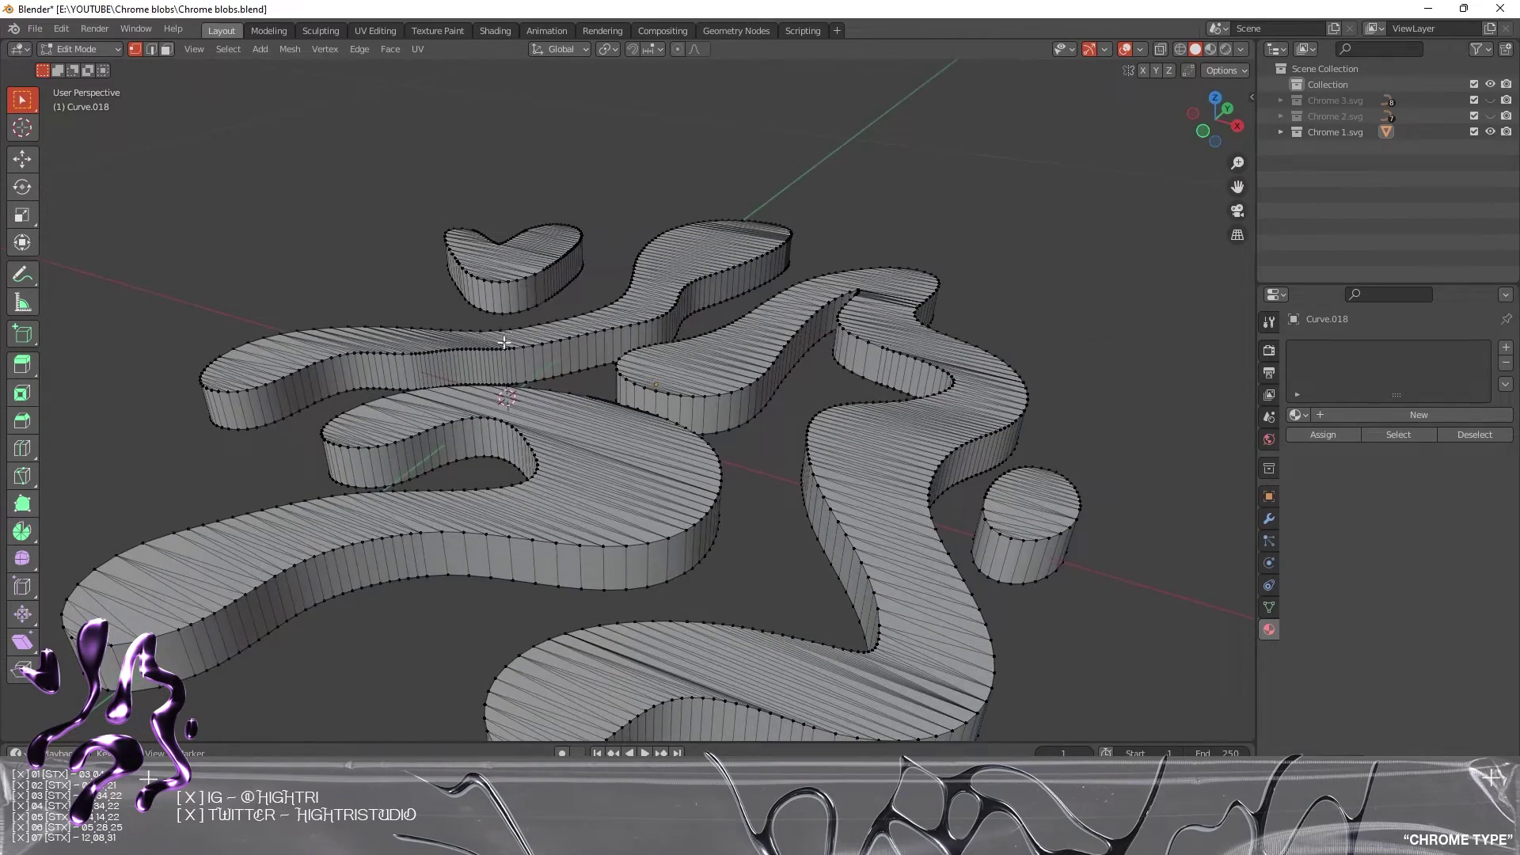
{"action": "scroll", "coordinate": [744, 633], "scroll_direction": "up", "scroll_amount": 5}
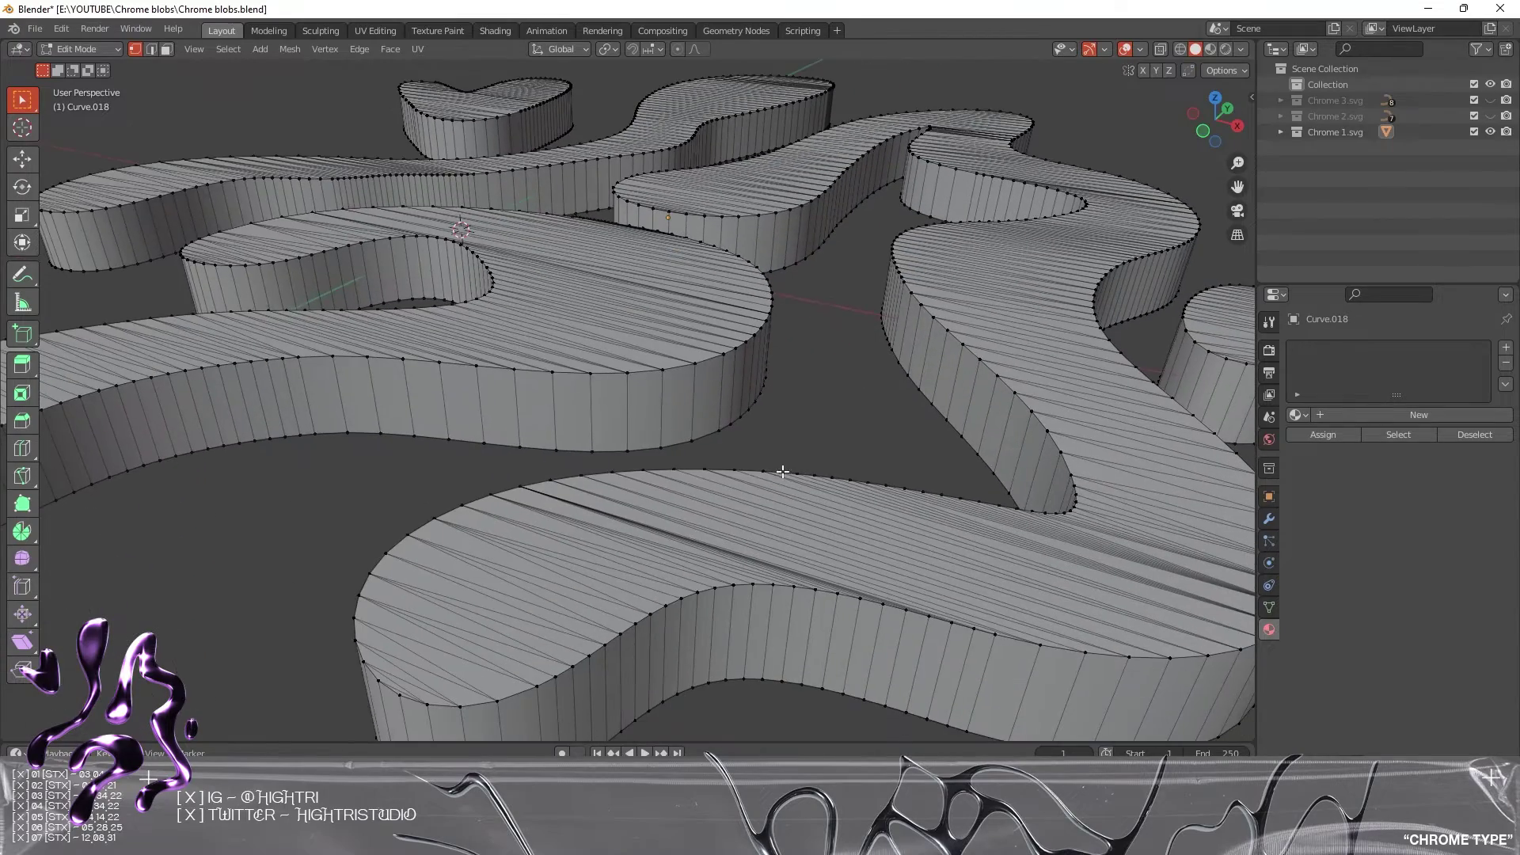
{"action": "middle_click_drag", "start_coordinate": [734, 551], "coordinate": [672, 433]}
{"action": "middle_click_drag", "start_coordinate": [835, 510], "coordinate": [720, 526]}
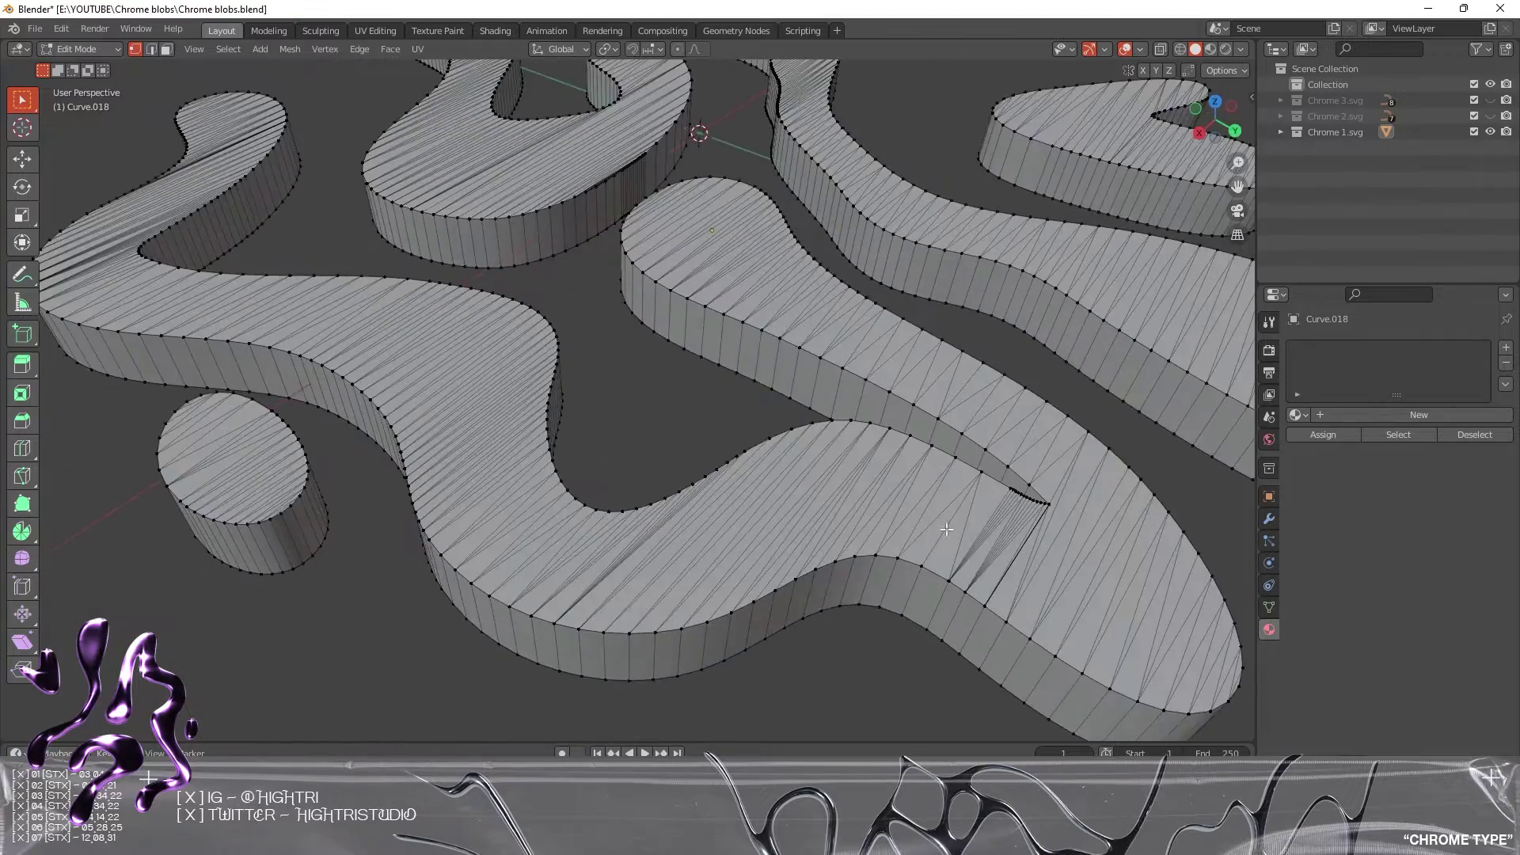
{"action": "middle_click_drag", "start_coordinate": [964, 527], "coordinate": [674, 468], "text": "shift"}
{"action": "scroll", "coordinate": [768, 472], "scroll_direction": "up", "scroll_amount": 5}
{"action": "middle_click_drag", "start_coordinate": [972, 539], "coordinate": [699, 510], "text": "shift"}
{"action": "scroll", "coordinate": [614, 430], "scroll_direction": "down", "scroll_amount": 8}
{"action": "key", "text": "Tab"}
{"action": "scroll", "coordinate": [612, 429], "scroll_direction": "down", "scroll_amount": 3}
{"action": "middle_click_drag", "start_coordinate": [613, 430], "coordinate": [753, 440]}
{"action": "scroll", "coordinate": [737, 442], "scroll_direction": "down", "scroll_amount": 3}
- Add a Voxel Remesh modifier to the blobs from the Modifier tab
{"action": "middle_click_drag", "start_coordinate": [685, 524], "coordinate": [746, 462], "text": "shift"}
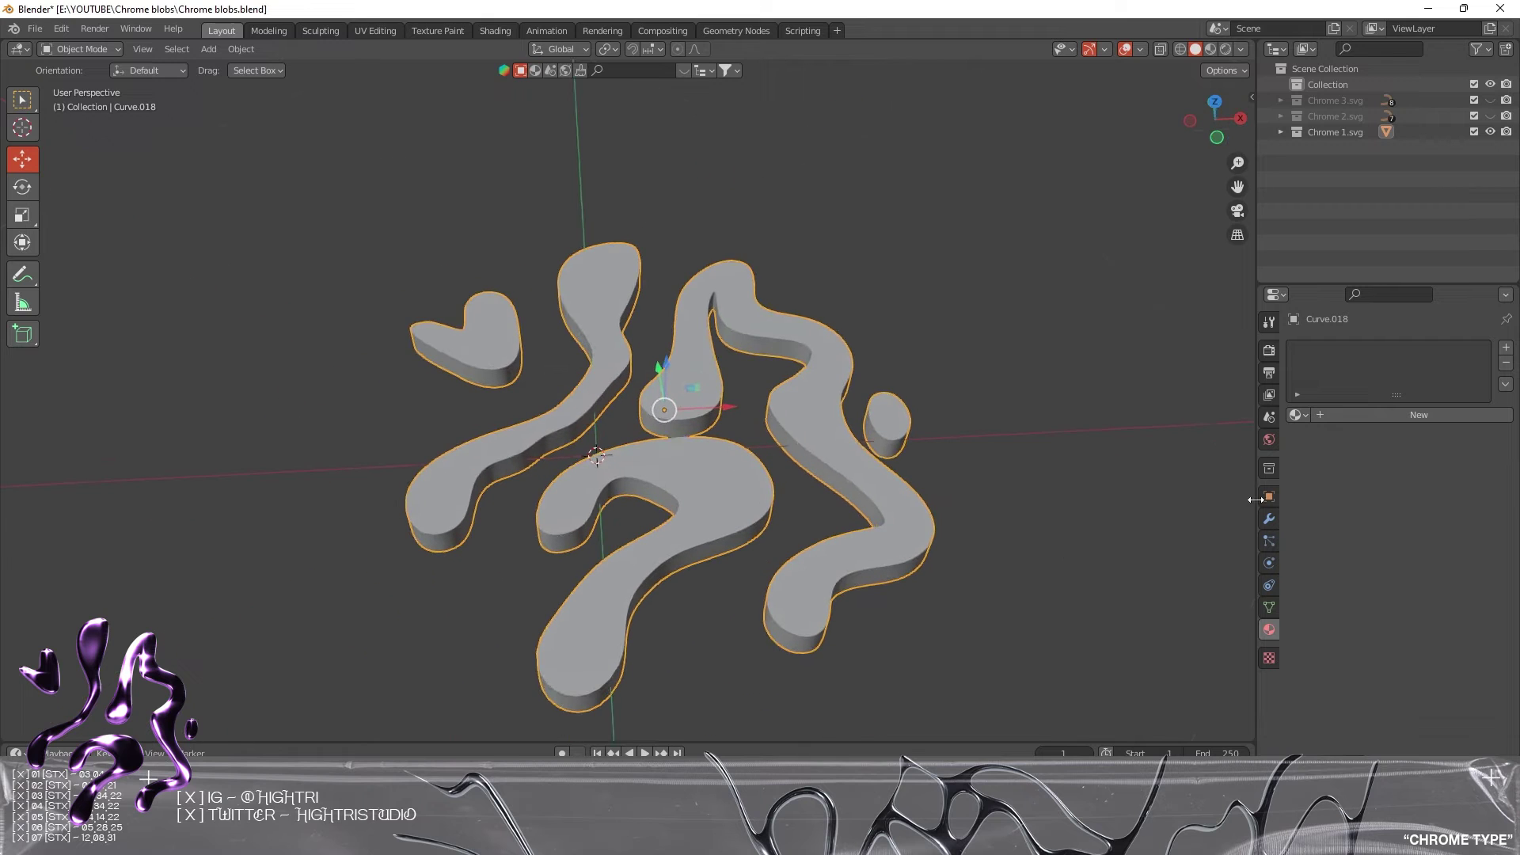
{"action": "left_click", "coordinate": [1269, 519]}
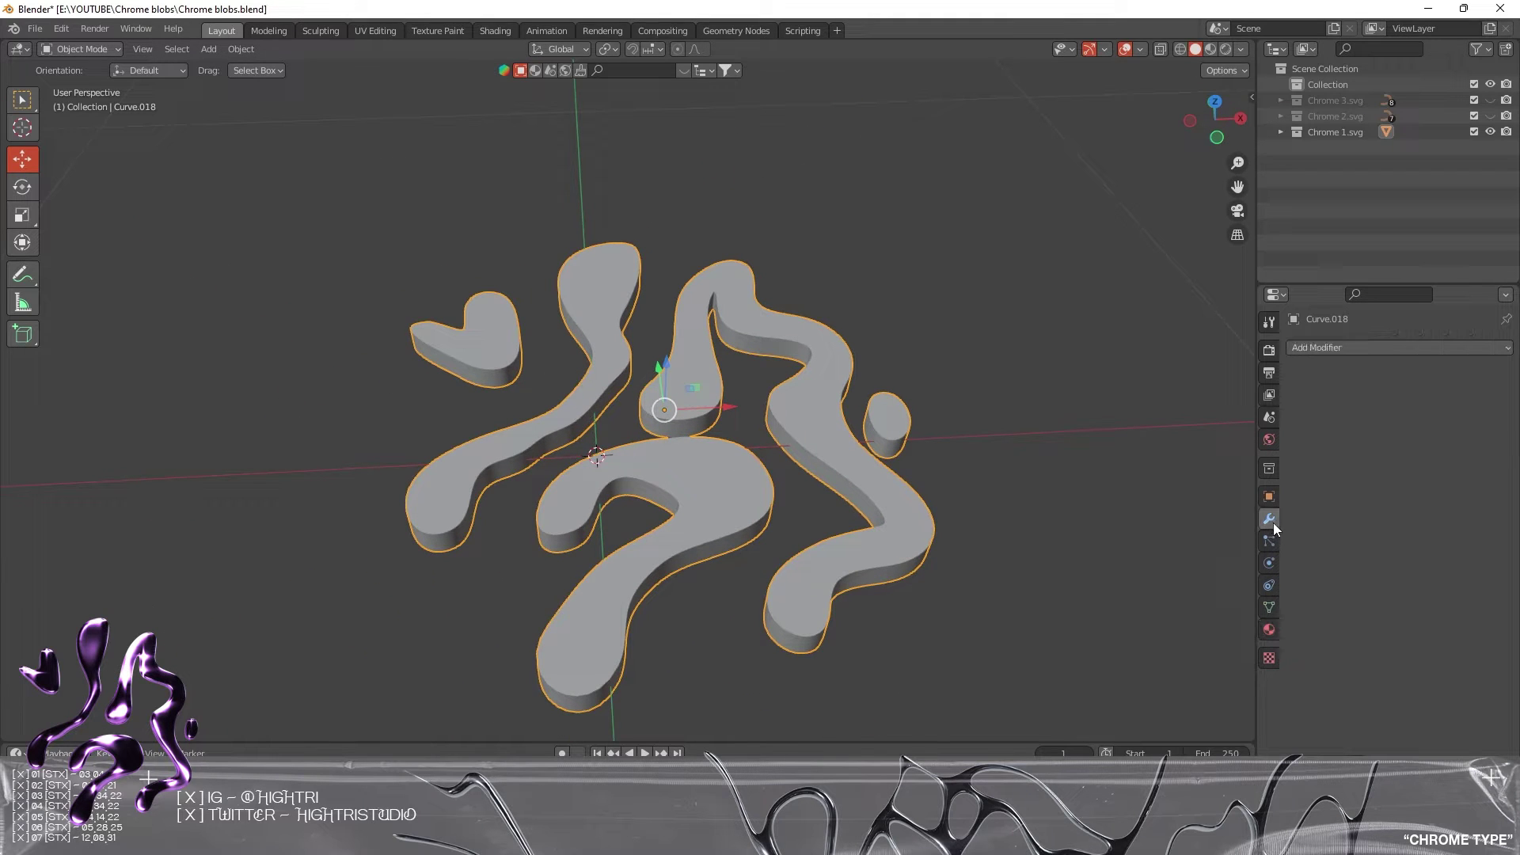
{"action": "left_click", "coordinate": [1300, 351]}
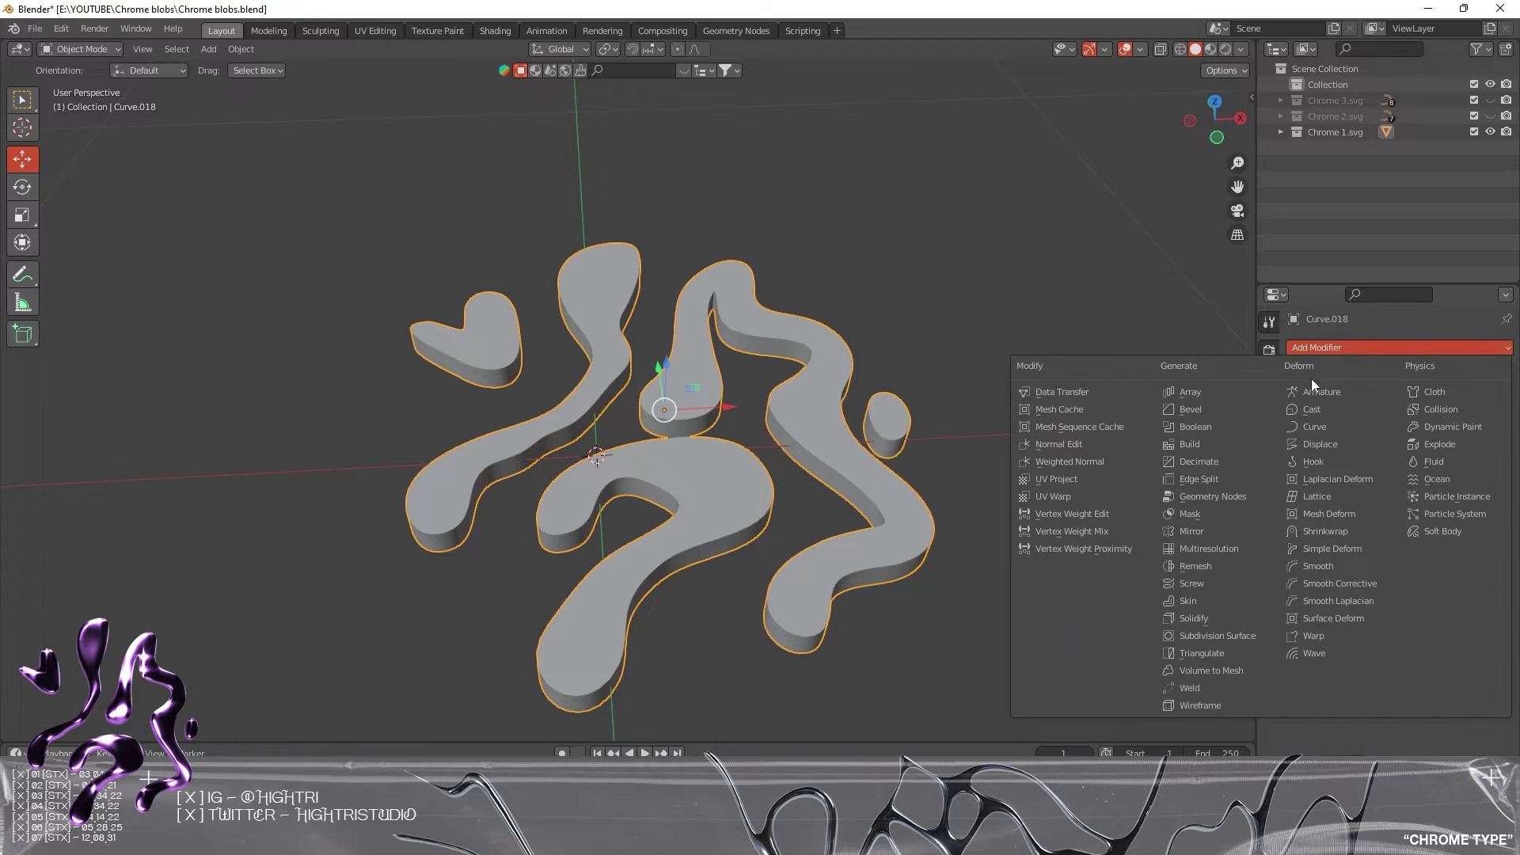
{"action": "left_click", "coordinate": [1193, 566]}
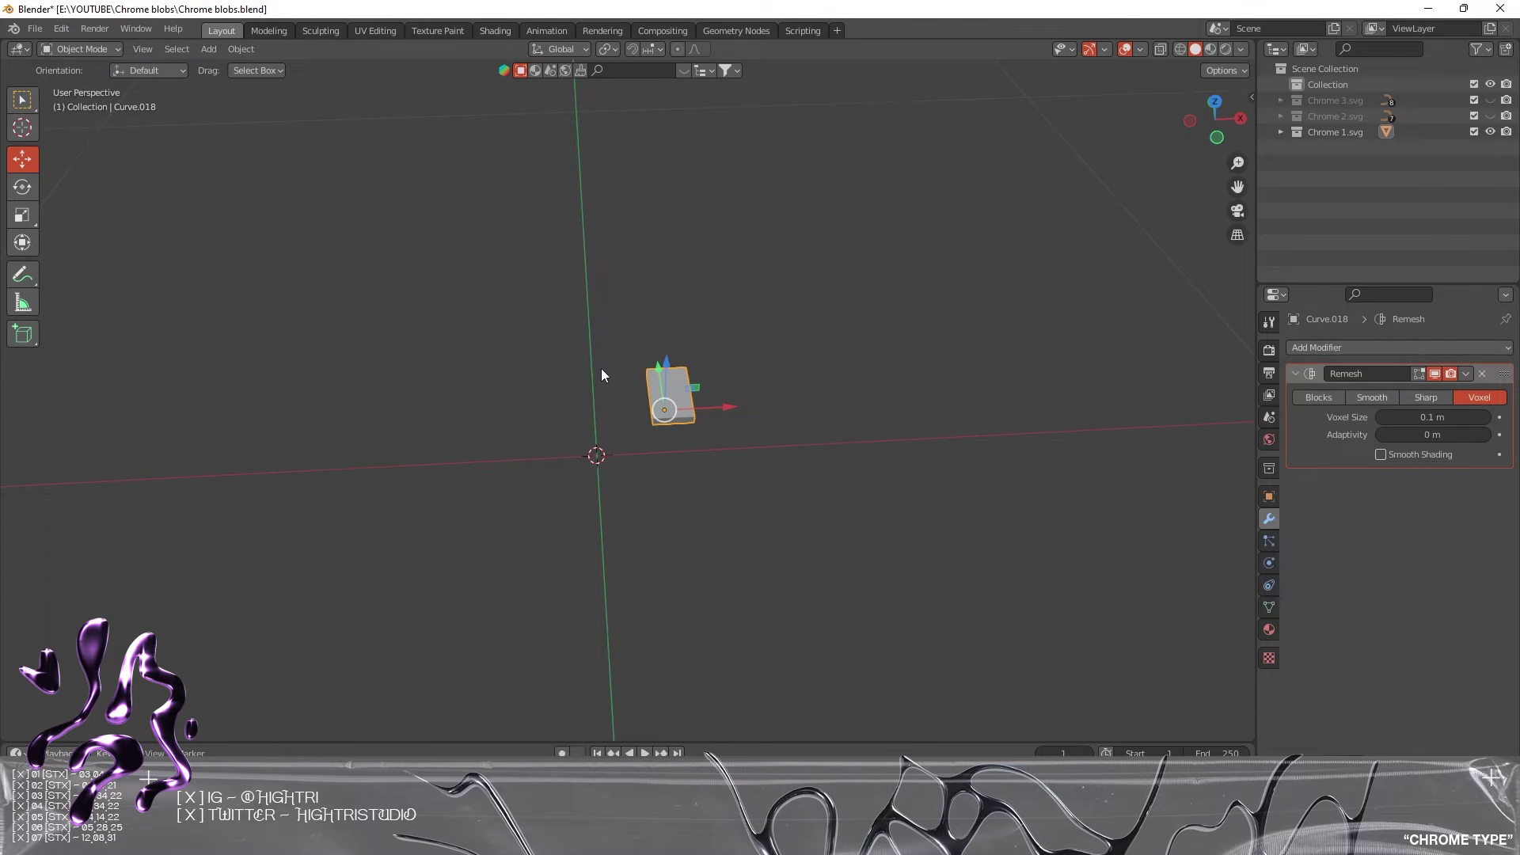
{"action": "left_click_drag", "start_coordinate": [583, 300], "coordinate": [950, 532]}
{"action": "left_click", "coordinate": [958, 534]}
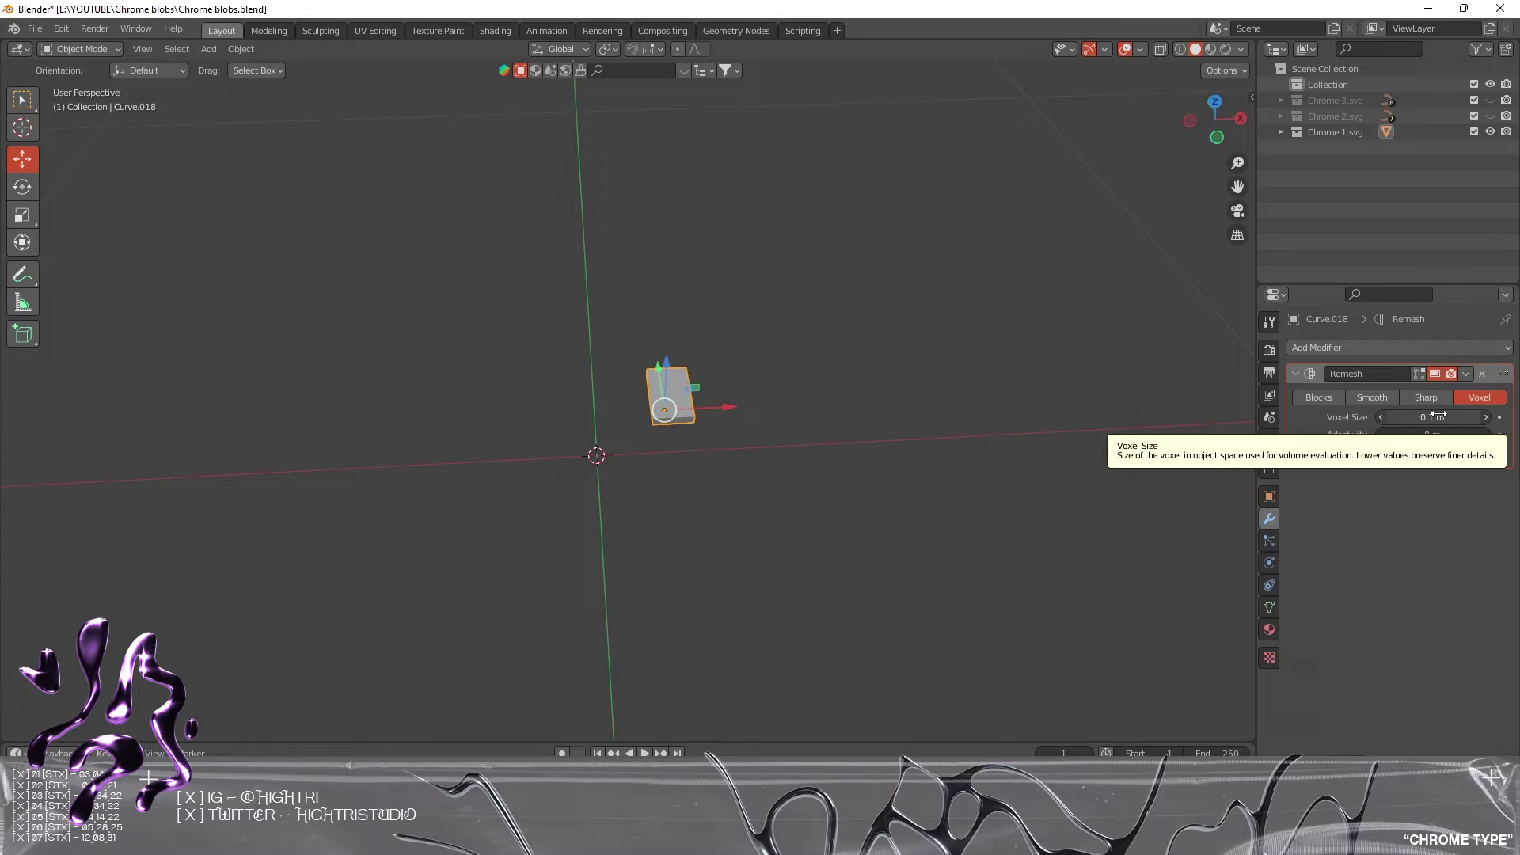
- Lower the Remesh Voxel Size to 0.00066 m and orbit to inspect the dense geometry
{"action": "left_click_drag", "start_coordinate": [1435, 416], "coordinate": [1319, 417]}
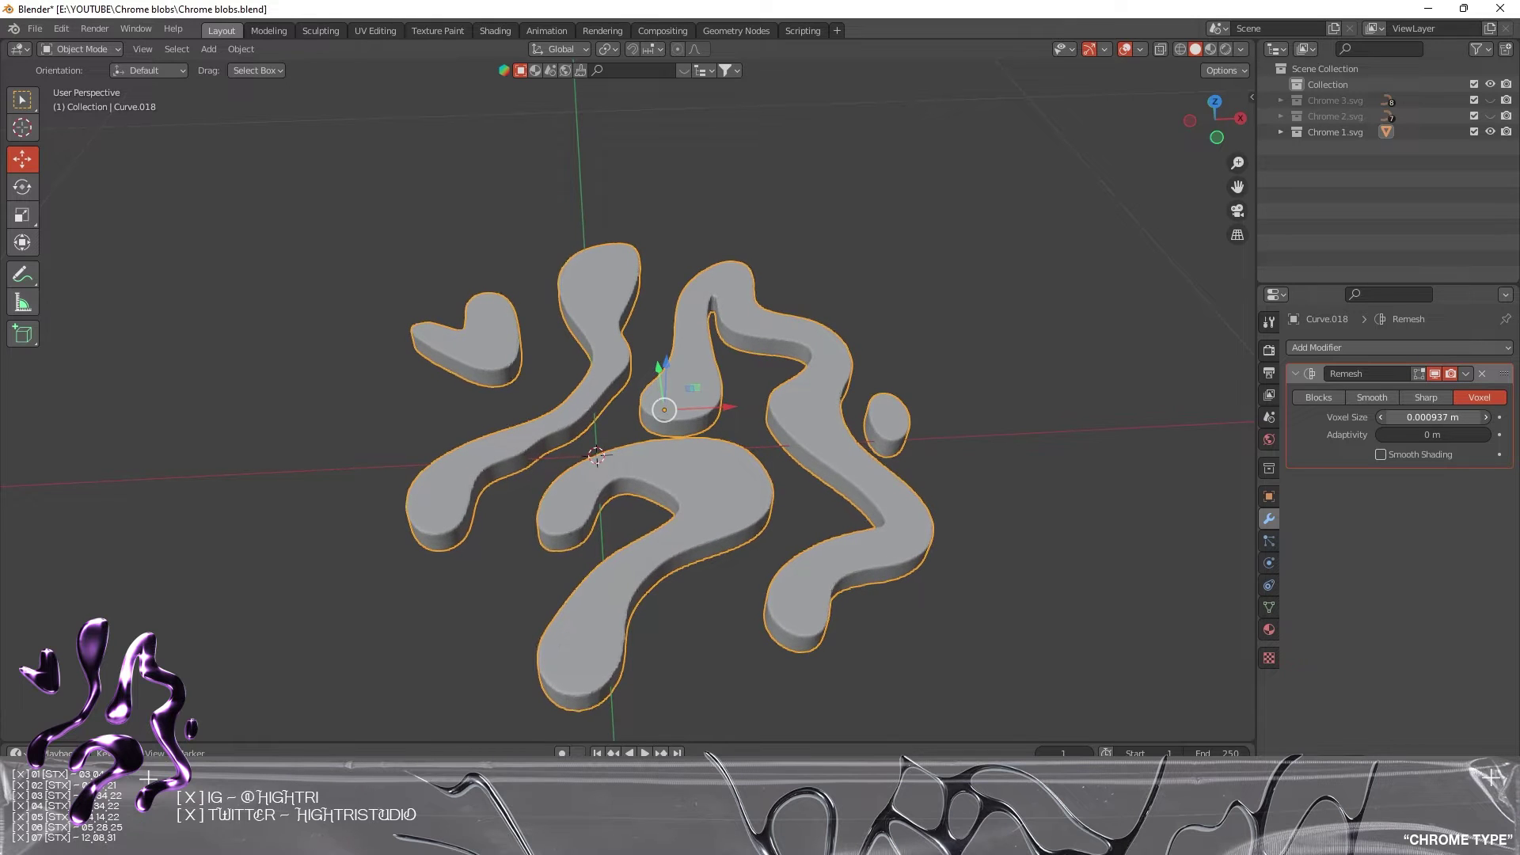
{"action": "left_click_drag", "start_coordinate": [1318, 418], "coordinate": [1318, 417]}
{"action": "scroll", "coordinate": [463, 492], "scroll_direction": "up", "scroll_amount": 5}
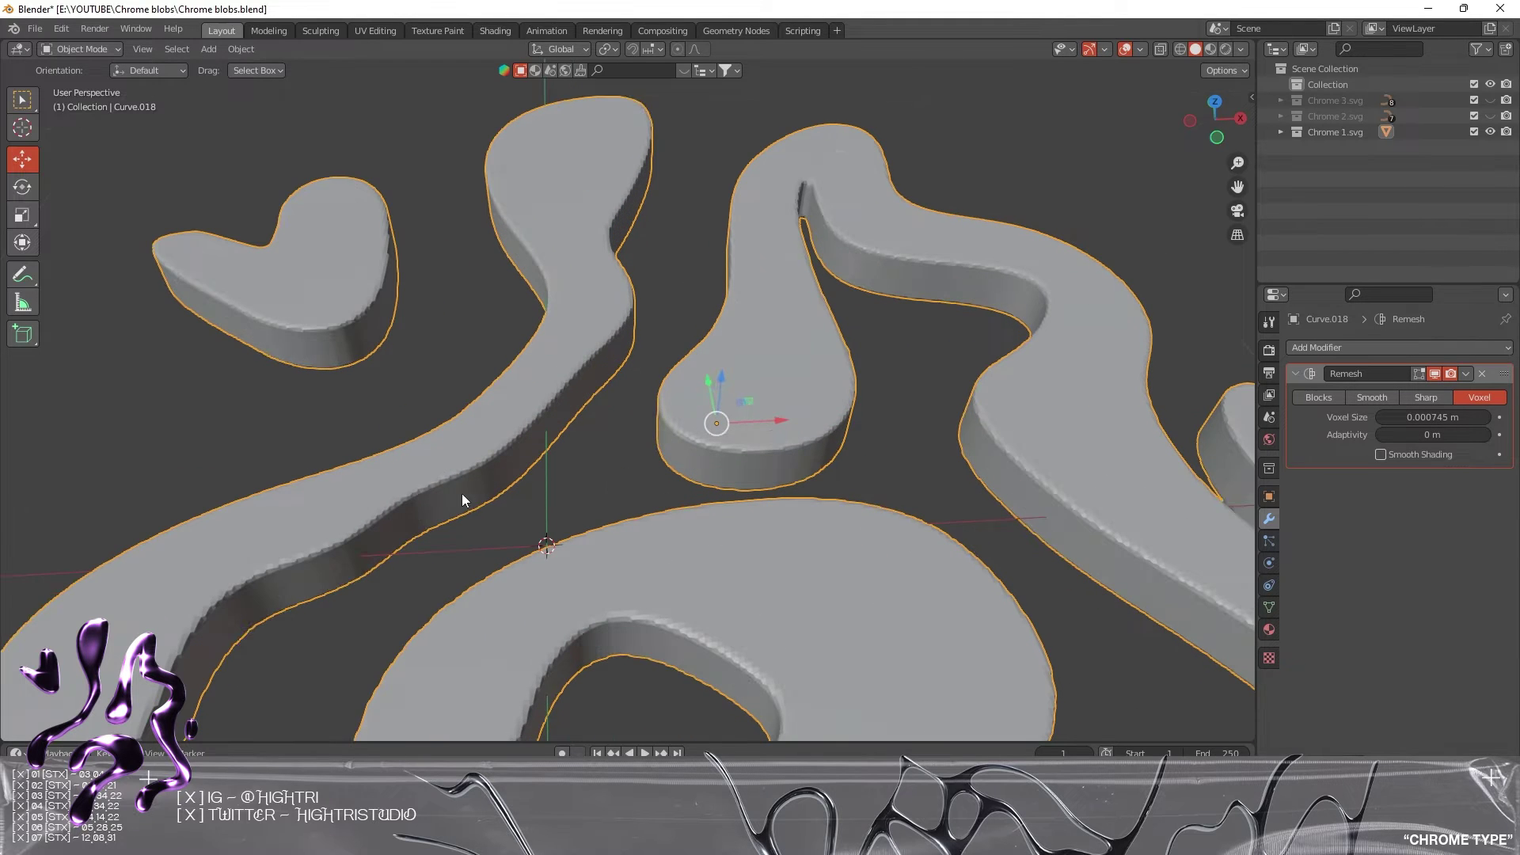
{"action": "left_click_drag", "start_coordinate": [1433, 417], "coordinate": [1425, 417]}
{"action": "scroll", "coordinate": [878, 405], "scroll_direction": "down", "scroll_amount": 4}
{"action": "middle_click_drag", "start_coordinate": [621, 423], "coordinate": [674, 427]}
{"action": "left_click", "coordinate": [934, 241]}
{"action": "middle_click_drag", "start_coordinate": [964, 524], "coordinate": [809, 462]}
{"action": "scroll", "coordinate": [620, 360], "scroll_direction": "up", "scroll_amount": 4}
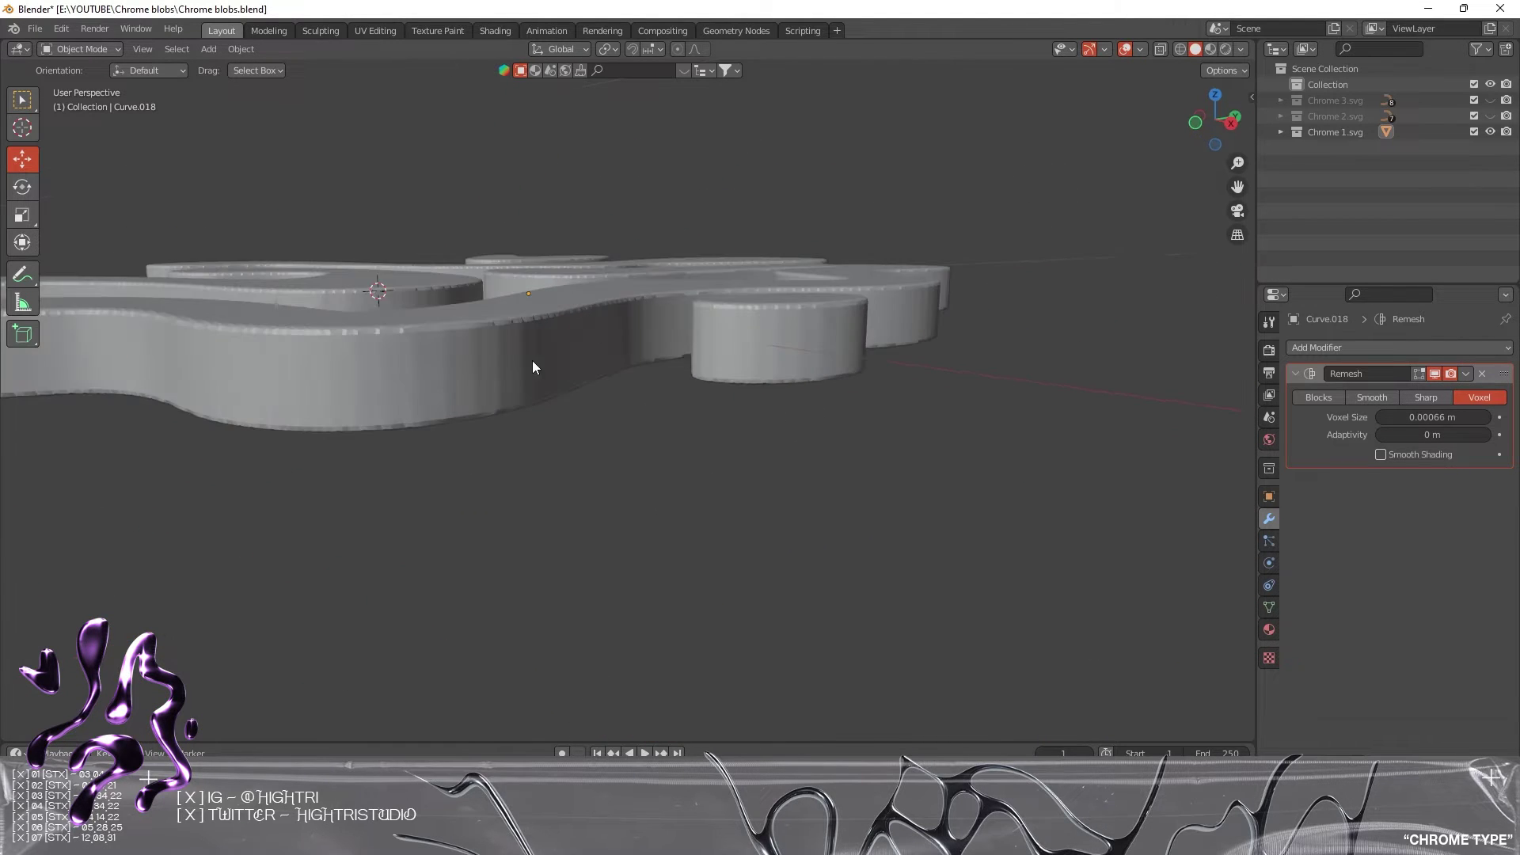
{"action": "middle_click_drag", "start_coordinate": [532, 359], "coordinate": [607, 407]}
- Select all the blobs and shade them smooth
{"action": "key", "text": "a"}
{"action": "right_click", "coordinate": [691, 515]}
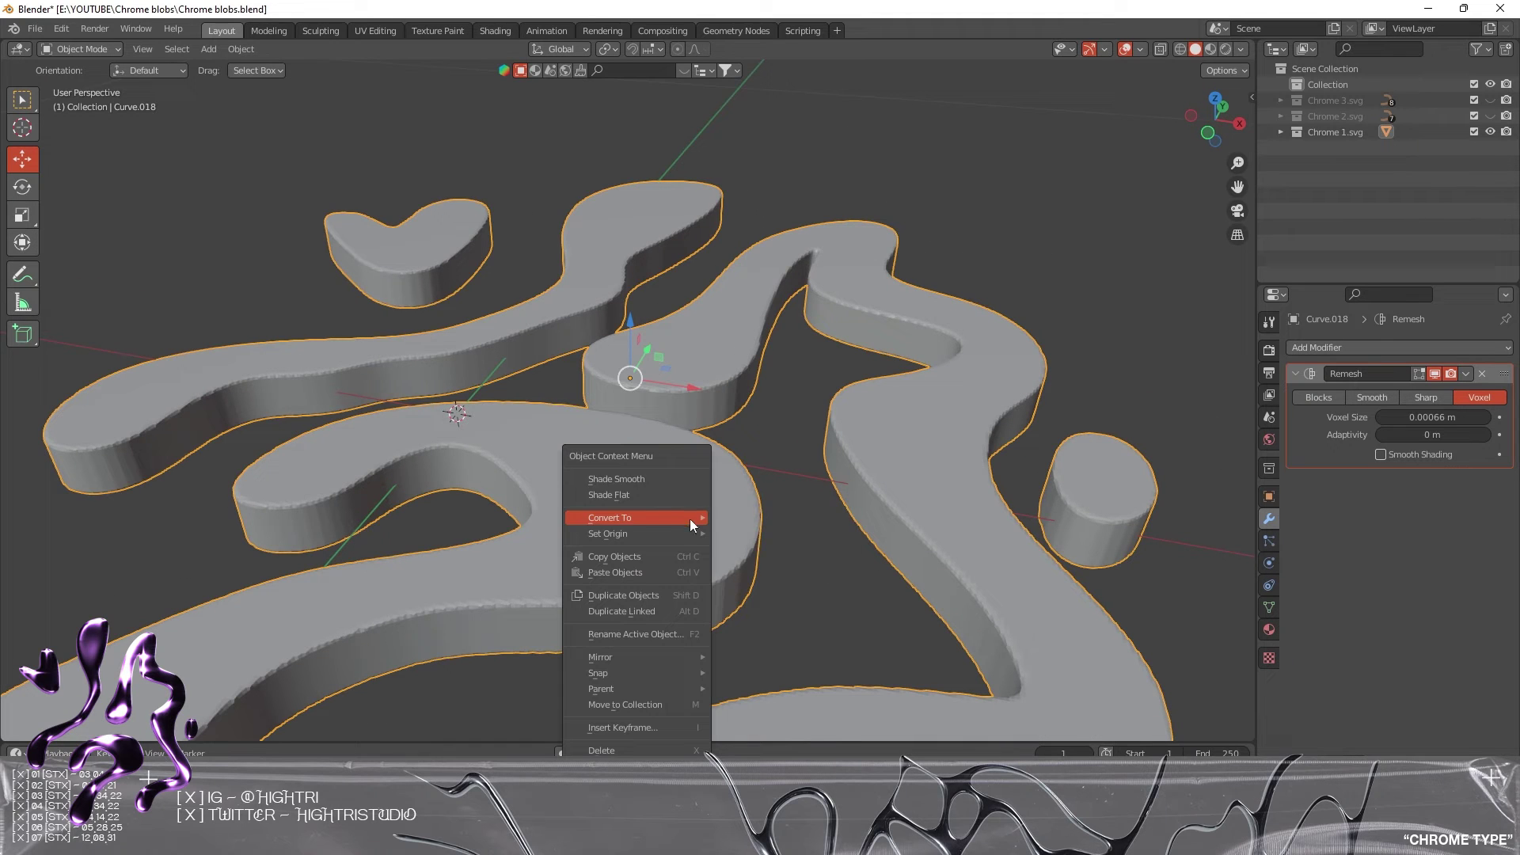
{"action": "left_click", "coordinate": [617, 478]}
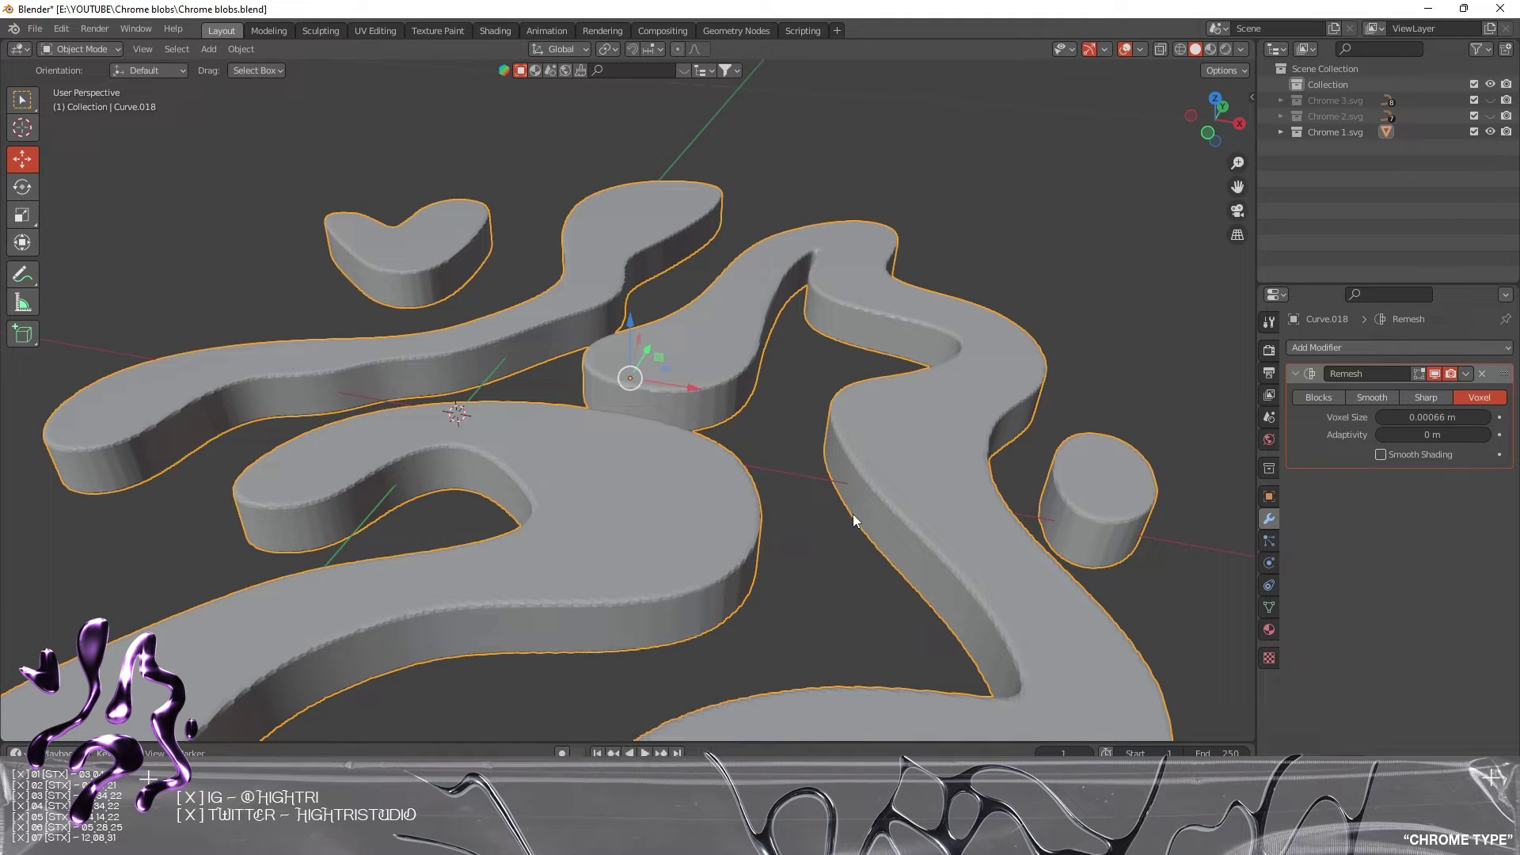
- Apply the Remesh modifier permanently and recentre the view on the blobs
{"action": "left_click", "coordinate": [1464, 373]}
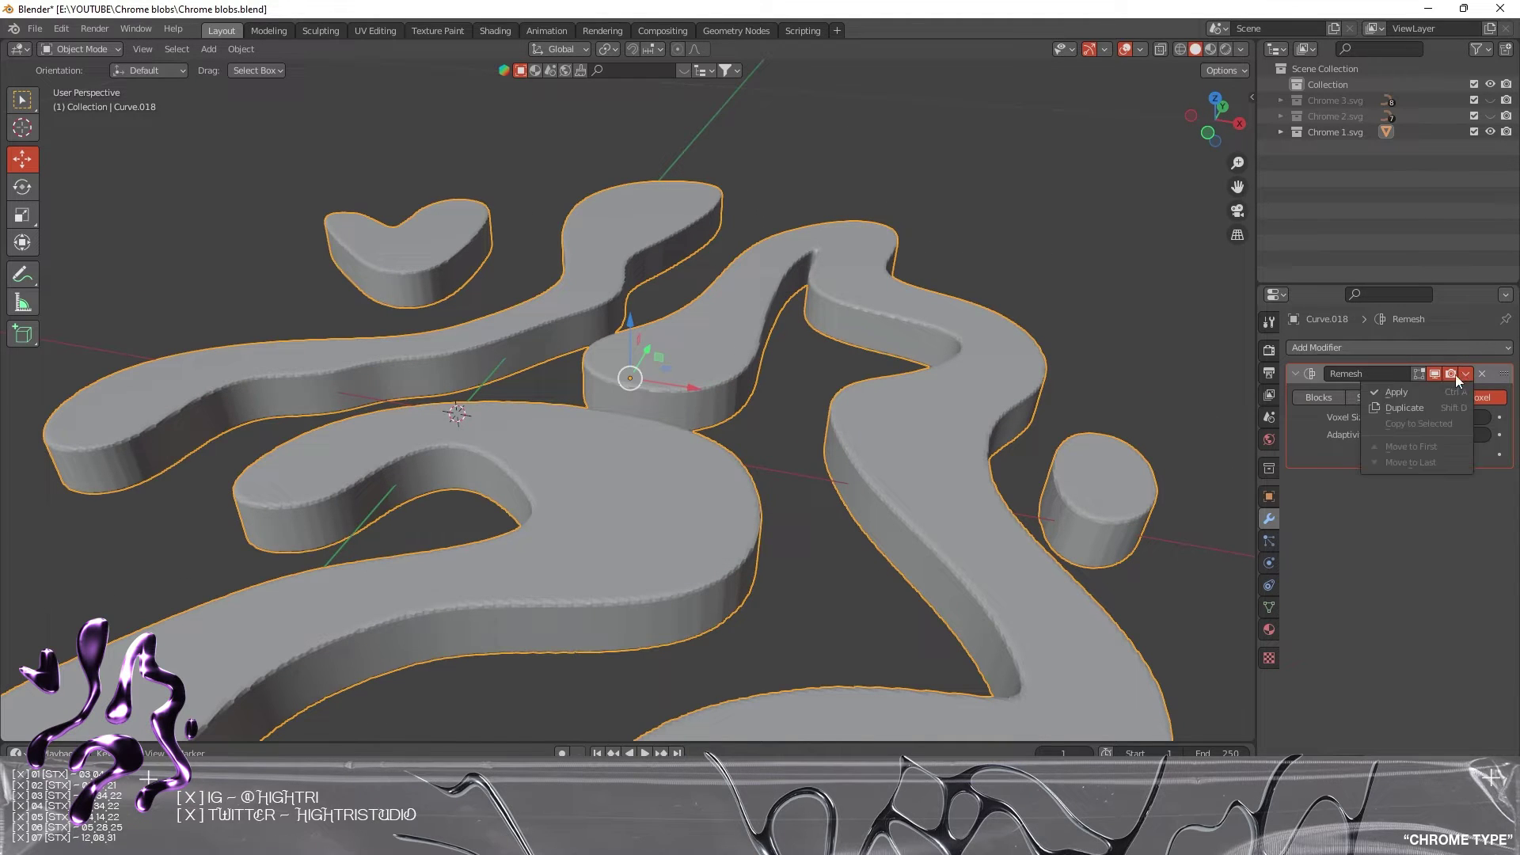
{"action": "left_click", "coordinate": [1393, 391]}
{"action": "middle_click_drag", "start_coordinate": [1039, 502], "coordinate": [832, 438]}
{"action": "scroll", "coordinate": [972, 364], "scroll_direction": "down", "scroll_amount": 3}
{"action": "left_click", "coordinate": [972, 372]}
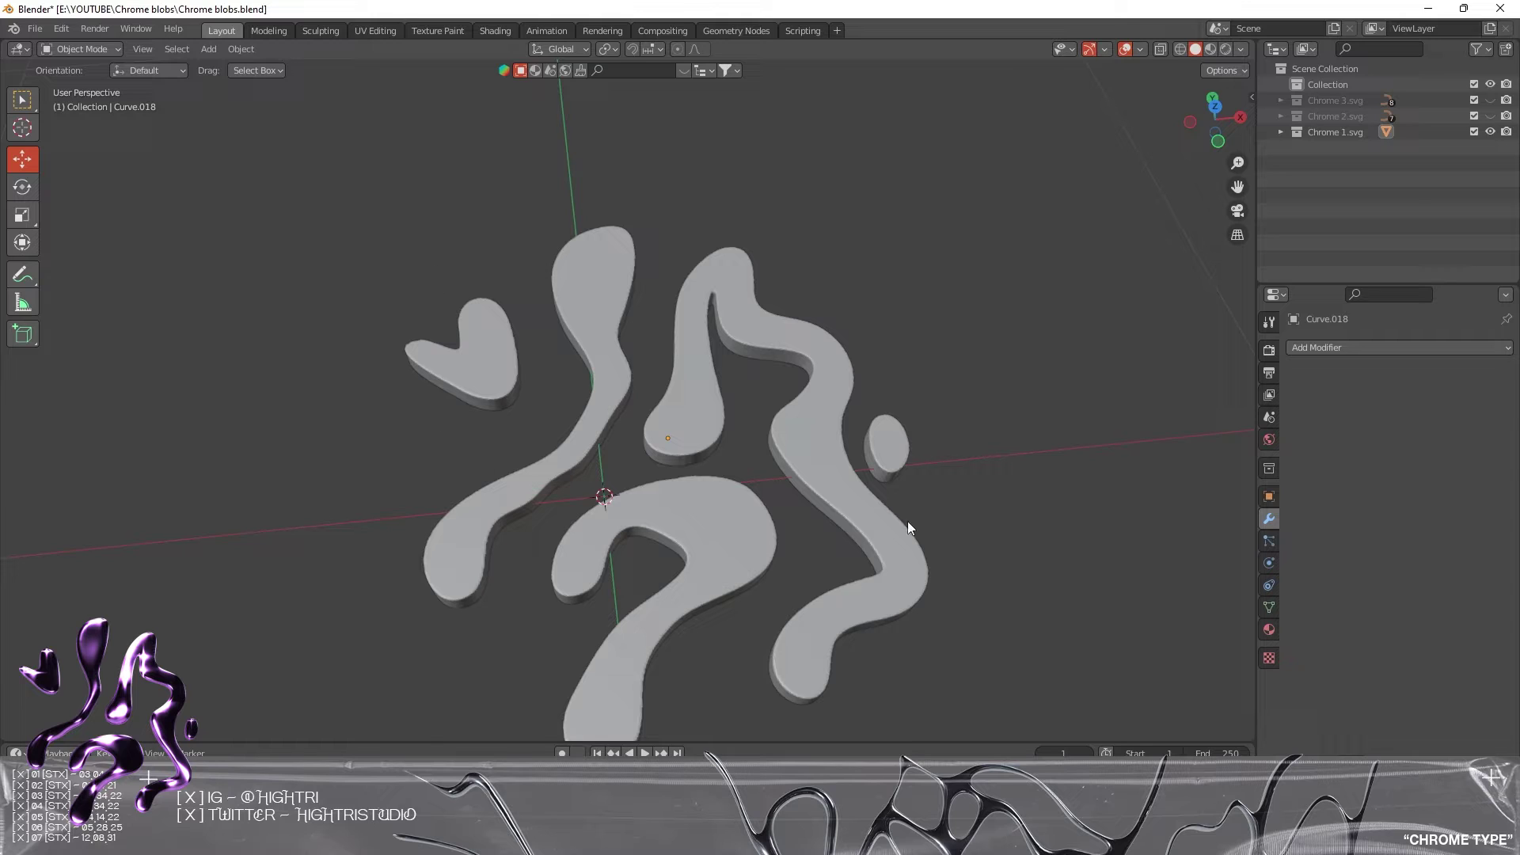
{"action": "middle_click_drag", "start_coordinate": [987, 417], "coordinate": [977, 381], "text": "shift"}
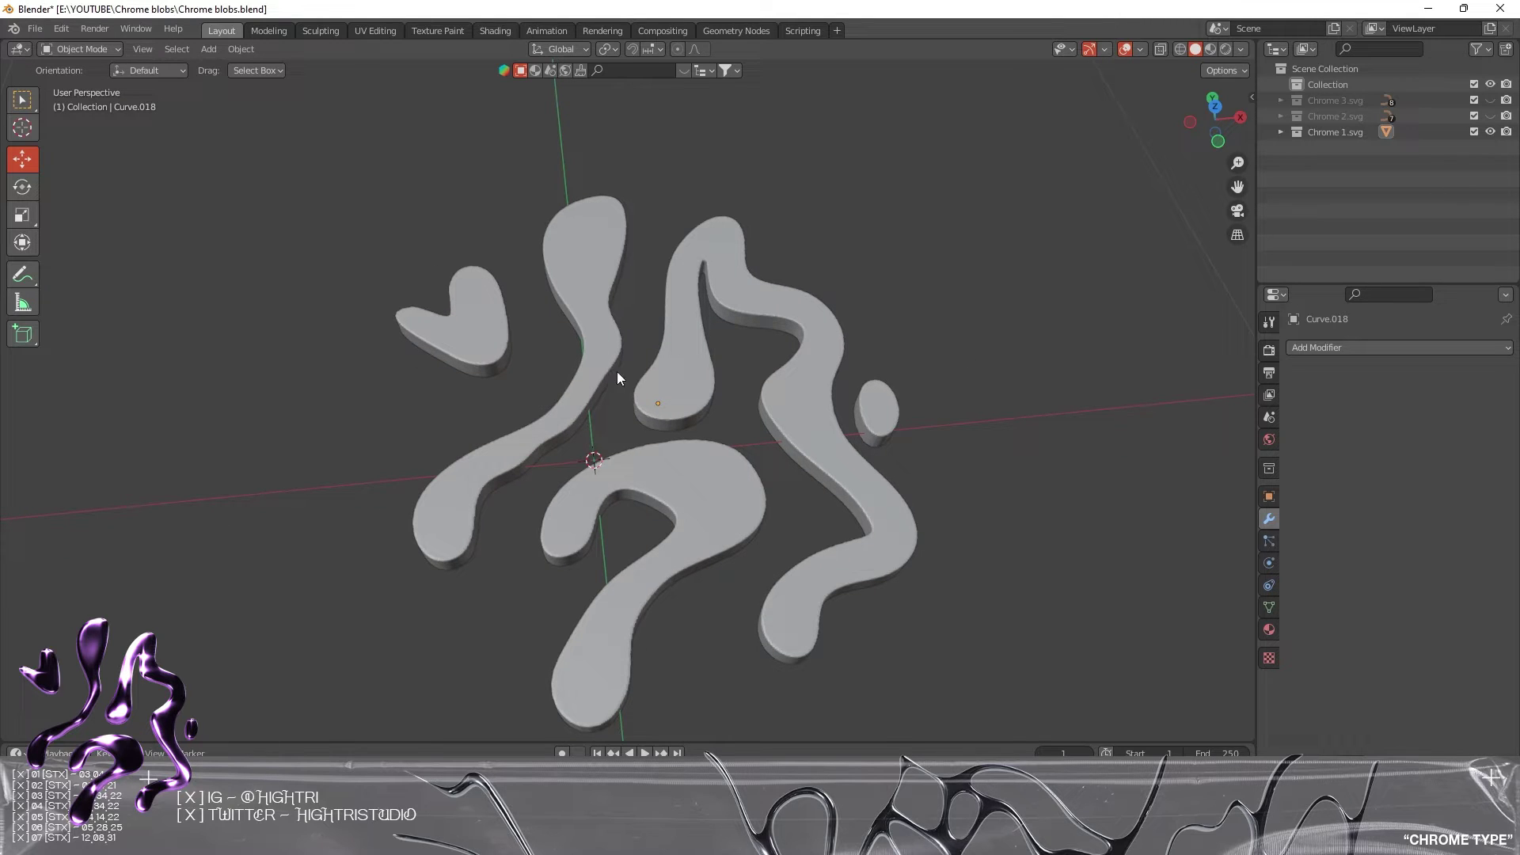
- Select all the blob curves in top view and enter Sculpt Mode
{"action": "key", "text": "a"}
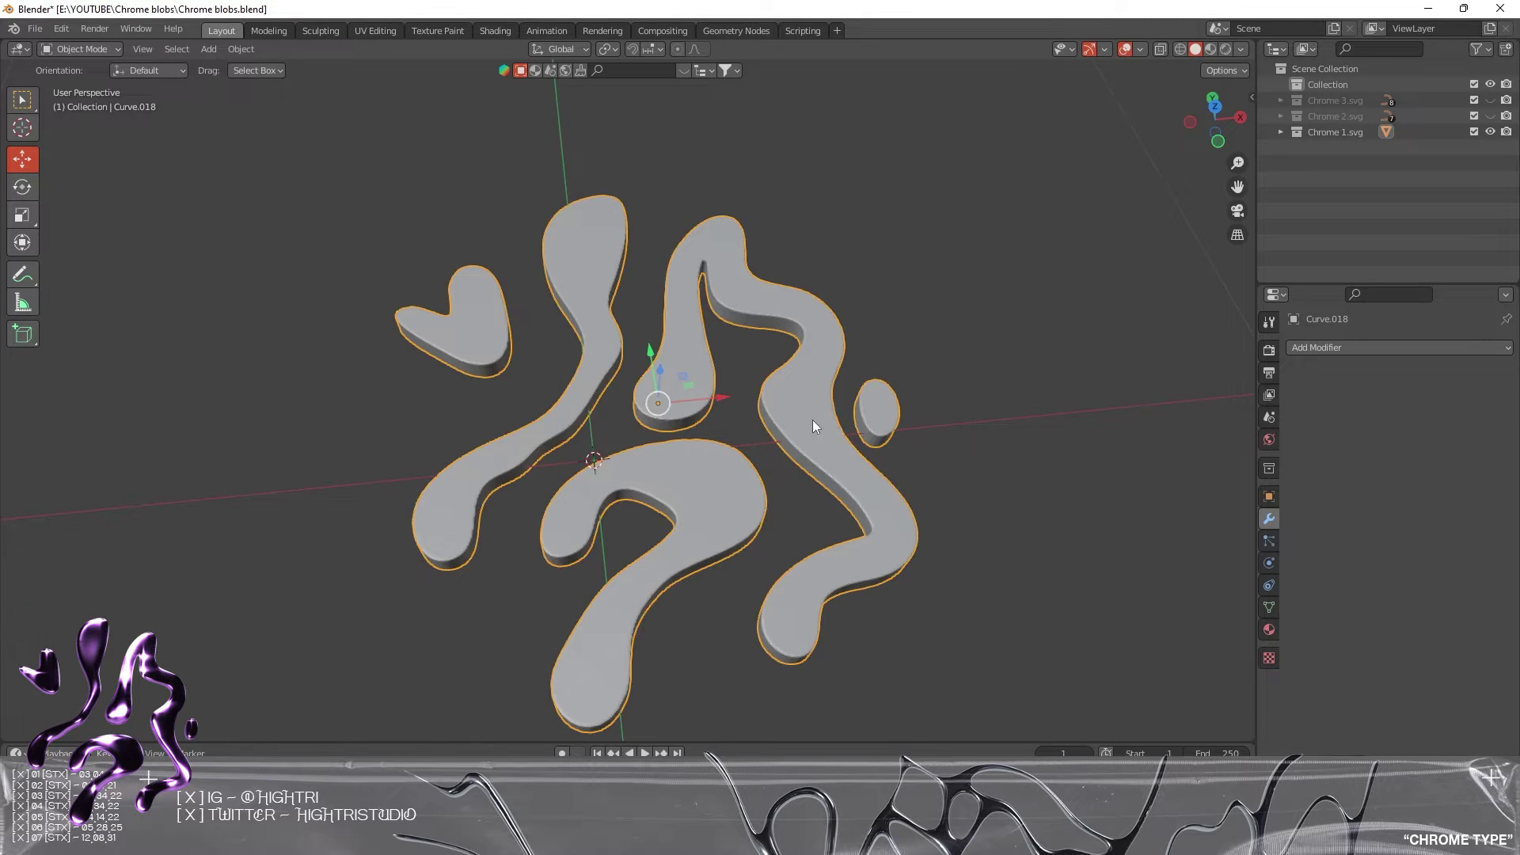
{"action": "key", "text": "KP_7"}
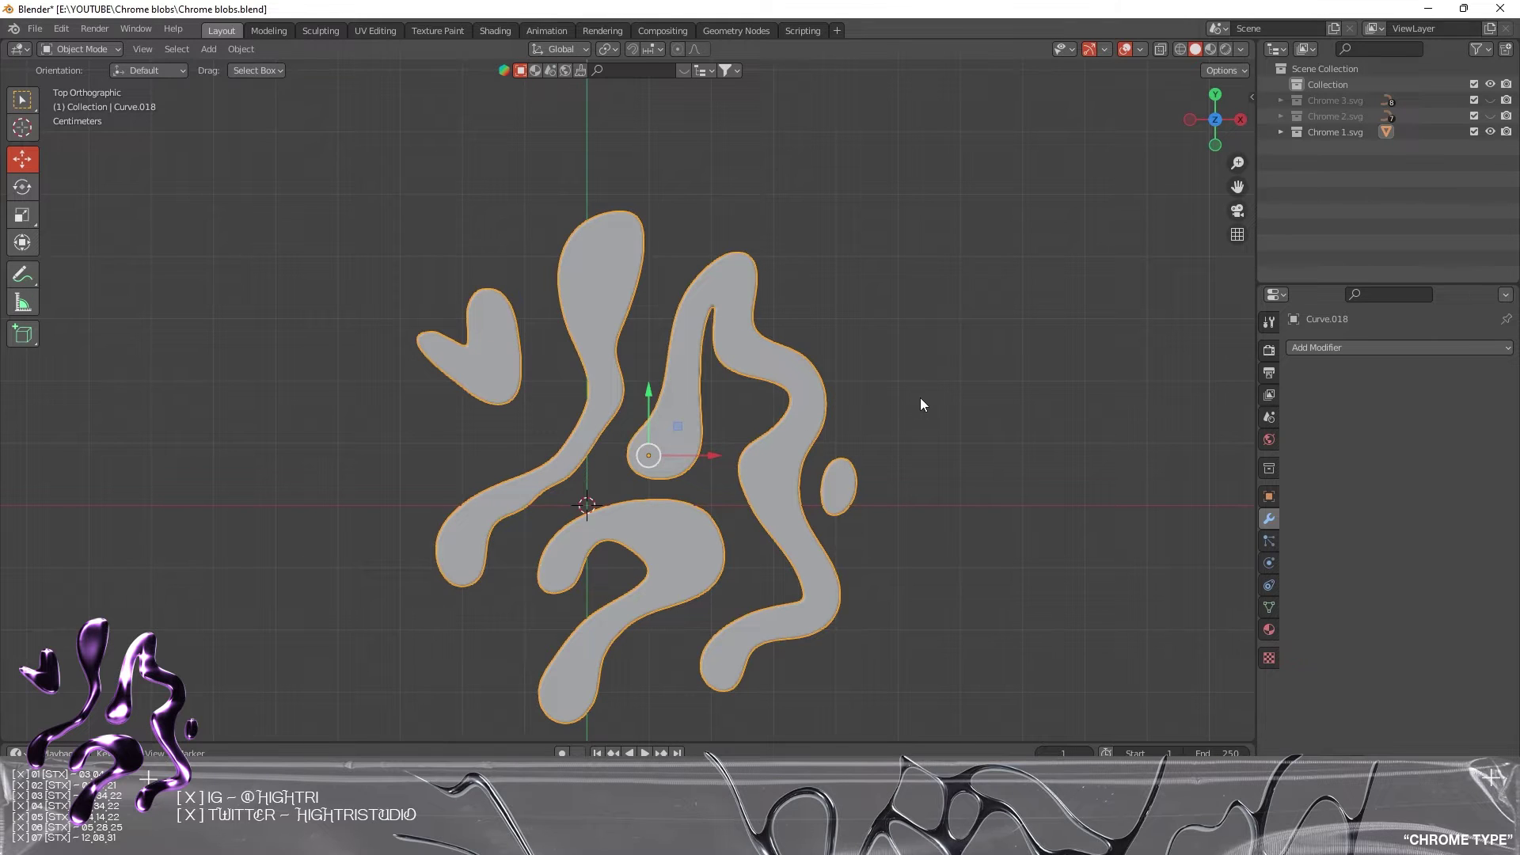
{"action": "key", "text": "alt+a"}
{"action": "key", "text": "a"}
{"action": "left_click", "coordinate": [85, 47]}
{"action": "left_click", "coordinate": [84, 101]}
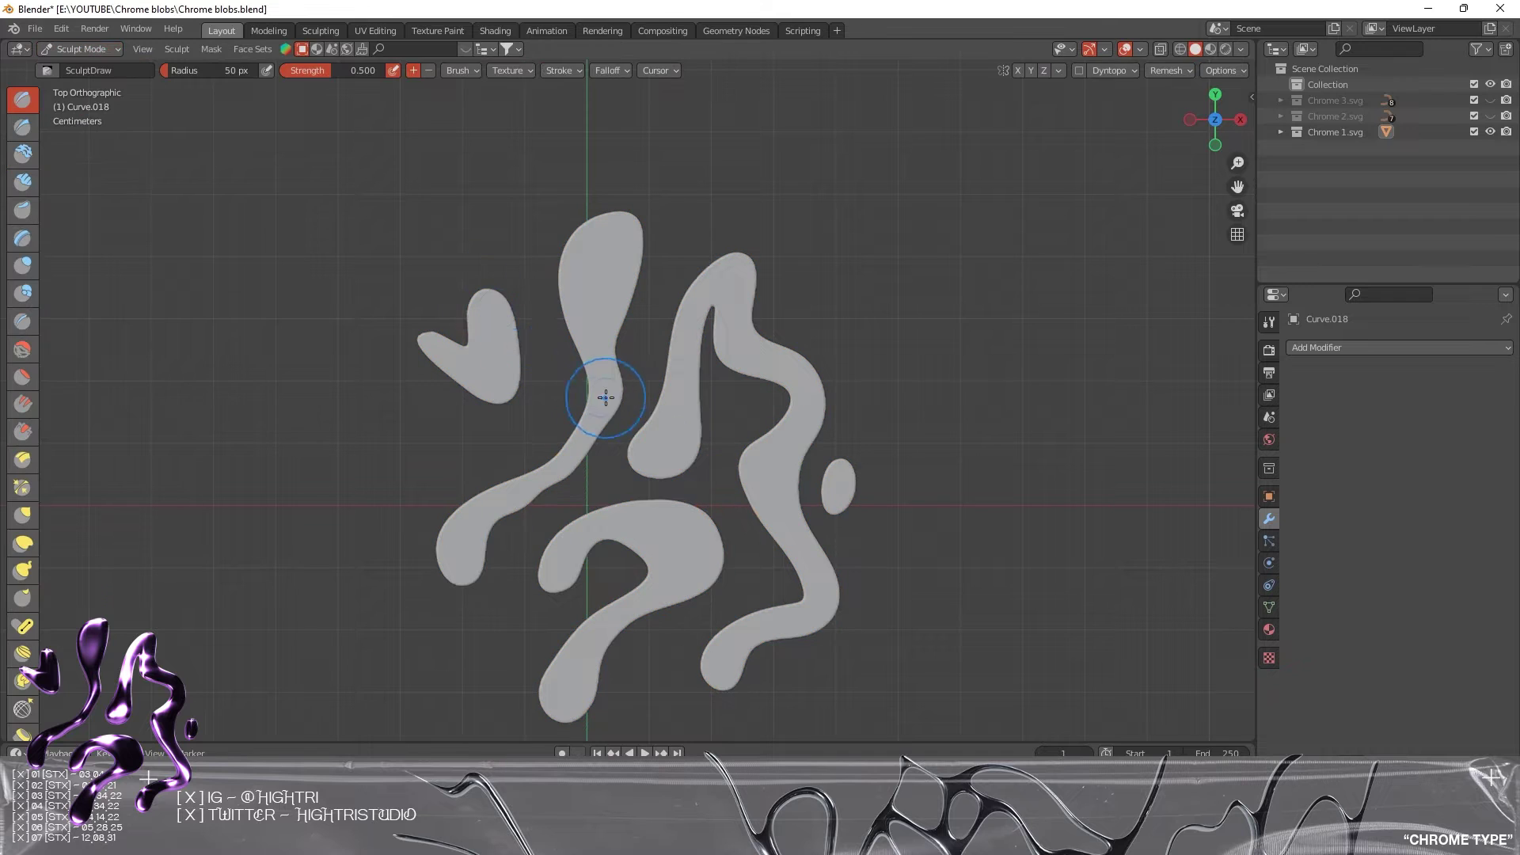
{"action": "scroll", "coordinate": [604, 415], "scroll_direction": "up", "scroll_amount": 3}
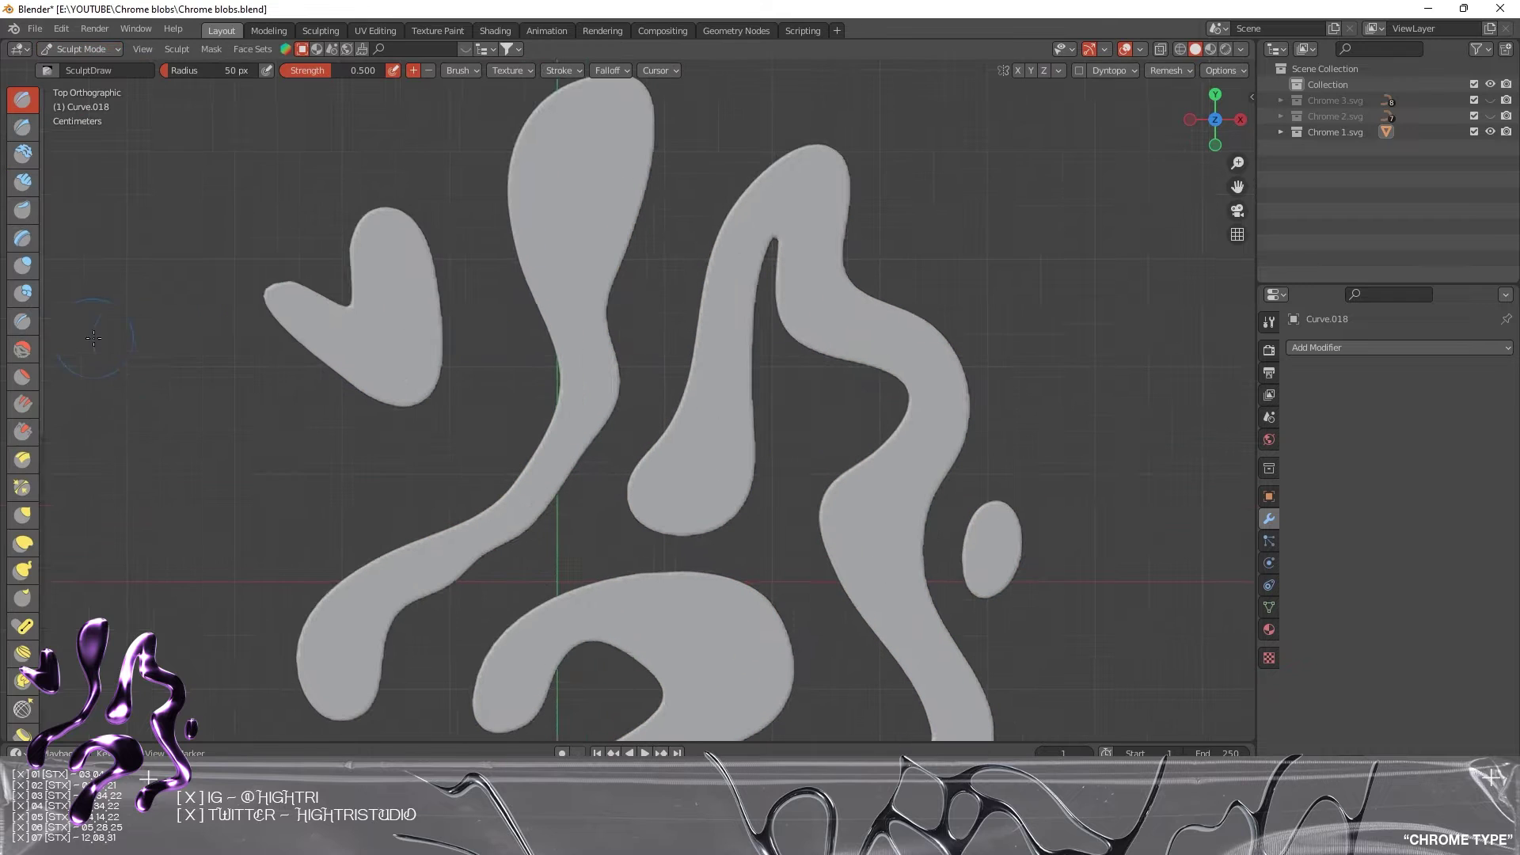
- Pick the Smooth brush at 240 px radius and smooth the hand blob's upper lobe
{"action": "left_click", "coordinate": [19, 352]}
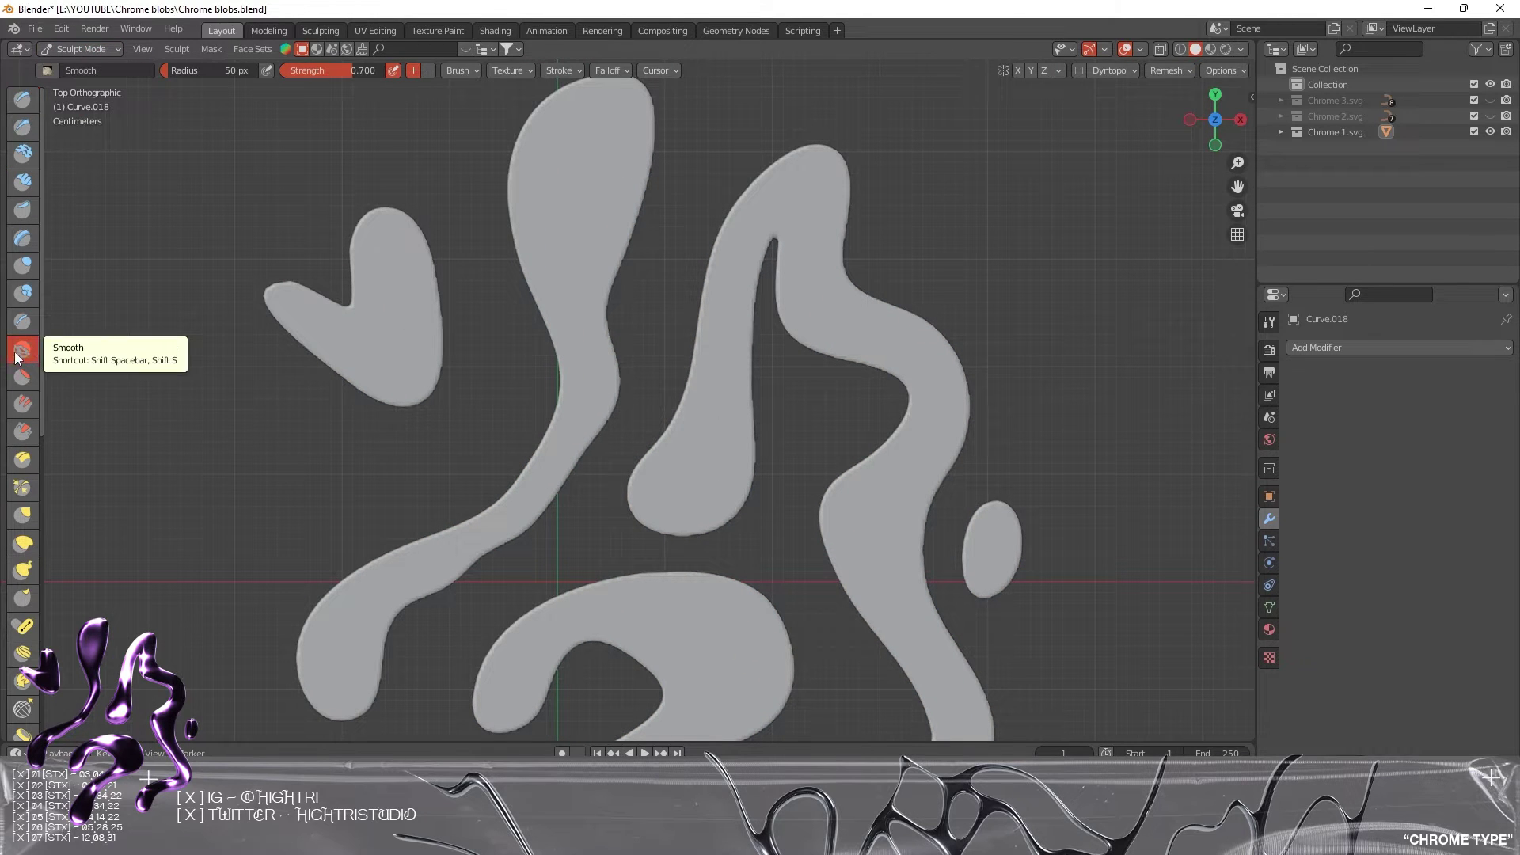
{"action": "middle_click_drag", "start_coordinate": [382, 396], "coordinate": [667, 424], "text": "shift"}
{"action": "scroll", "coordinate": [633, 364], "scroll_direction": "up", "scroll_amount": 2}
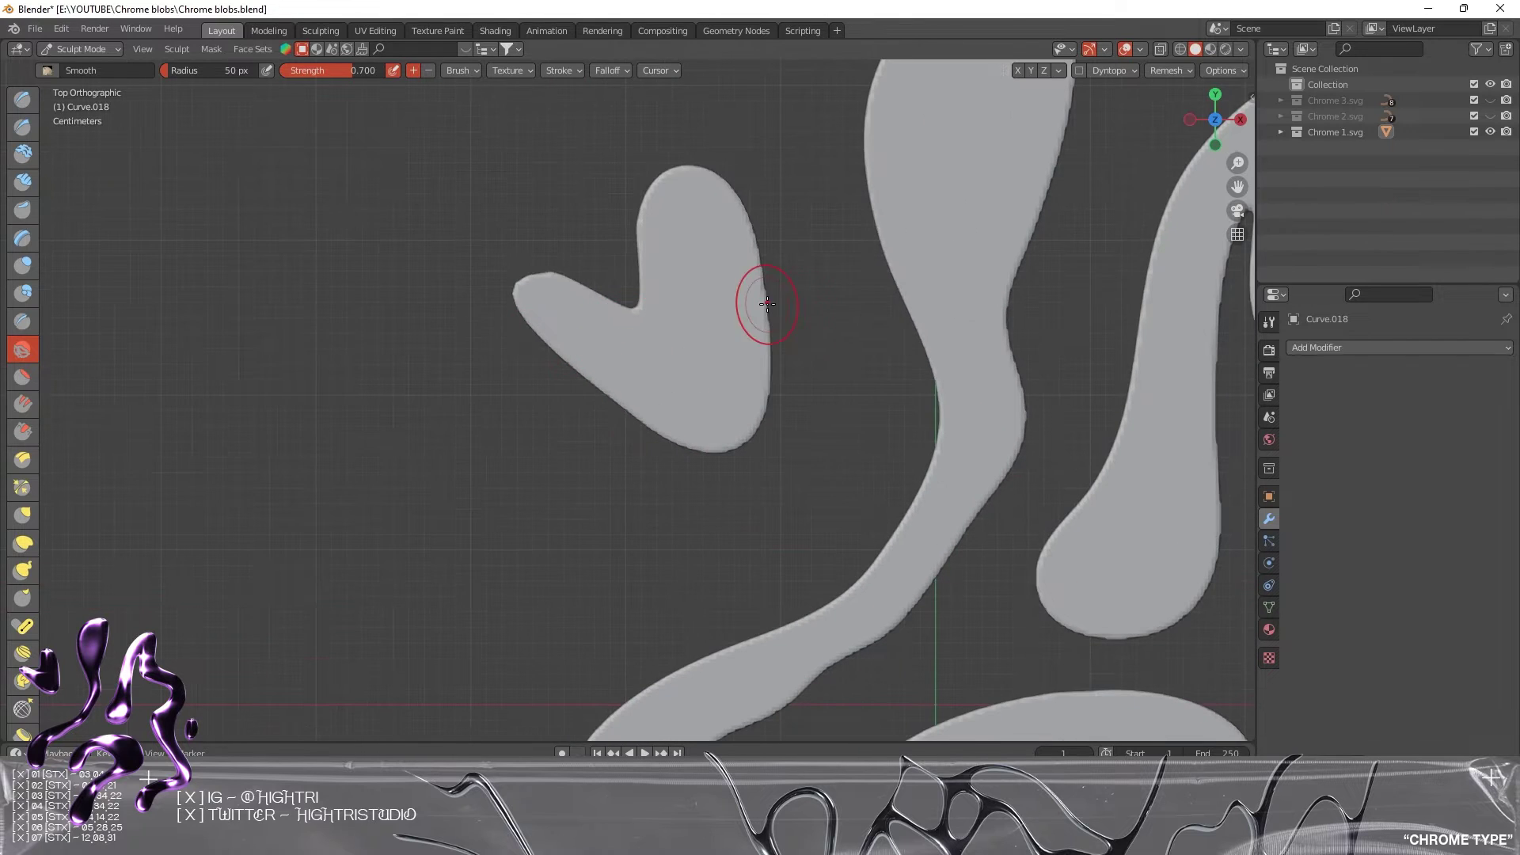
{"action": "scroll", "coordinate": [720, 263], "scroll_direction": "up", "scroll_amount": 2}
{"action": "middle_click_drag", "start_coordinate": [794, 300], "coordinate": [803, 454], "text": "shift"}
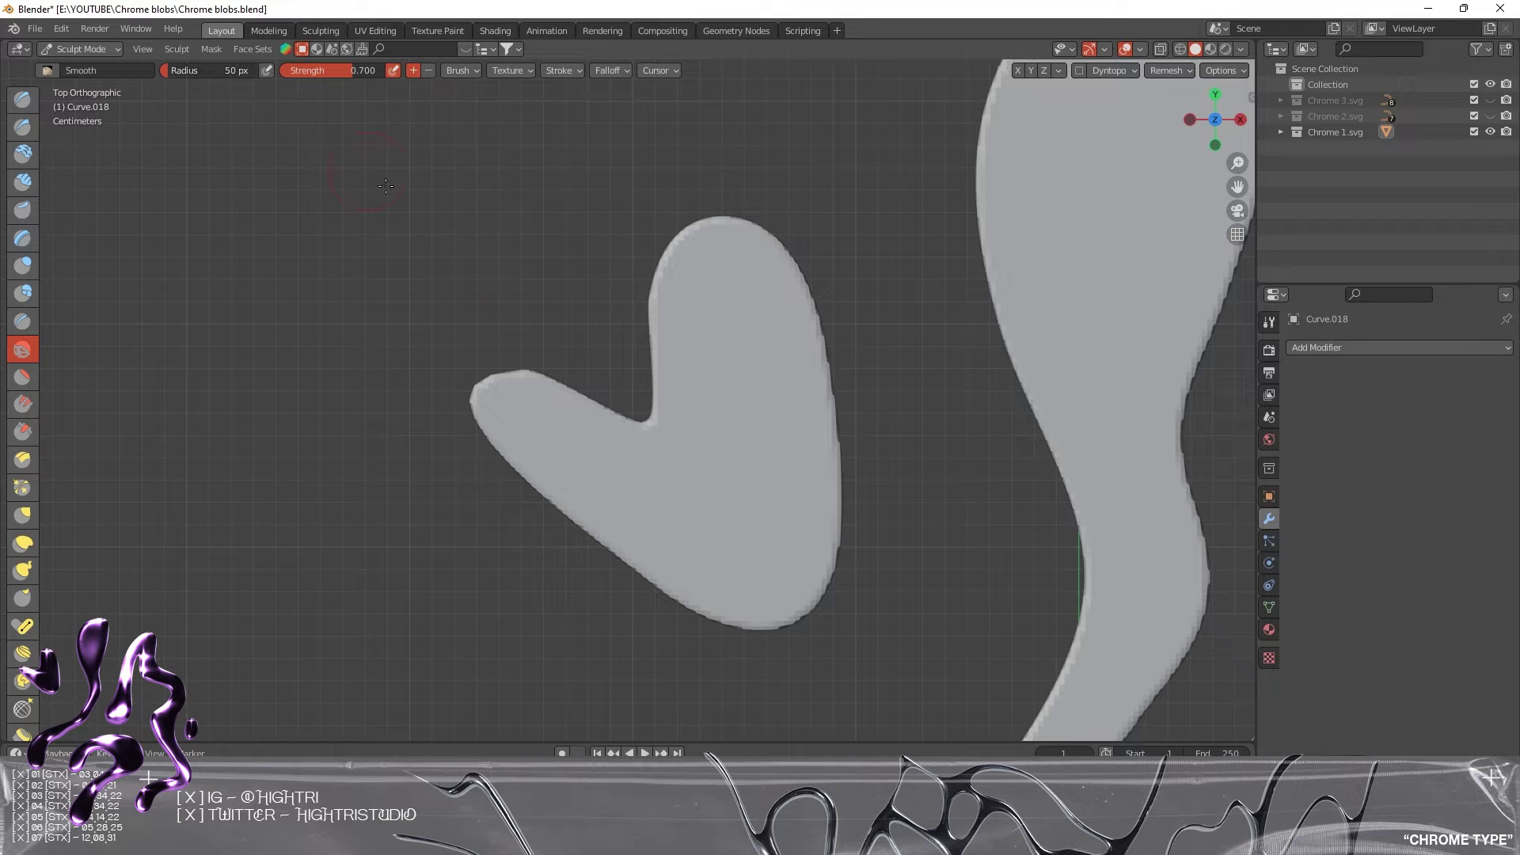
{"action": "left_click_drag", "start_coordinate": [179, 65], "coordinate": [198, 65]}
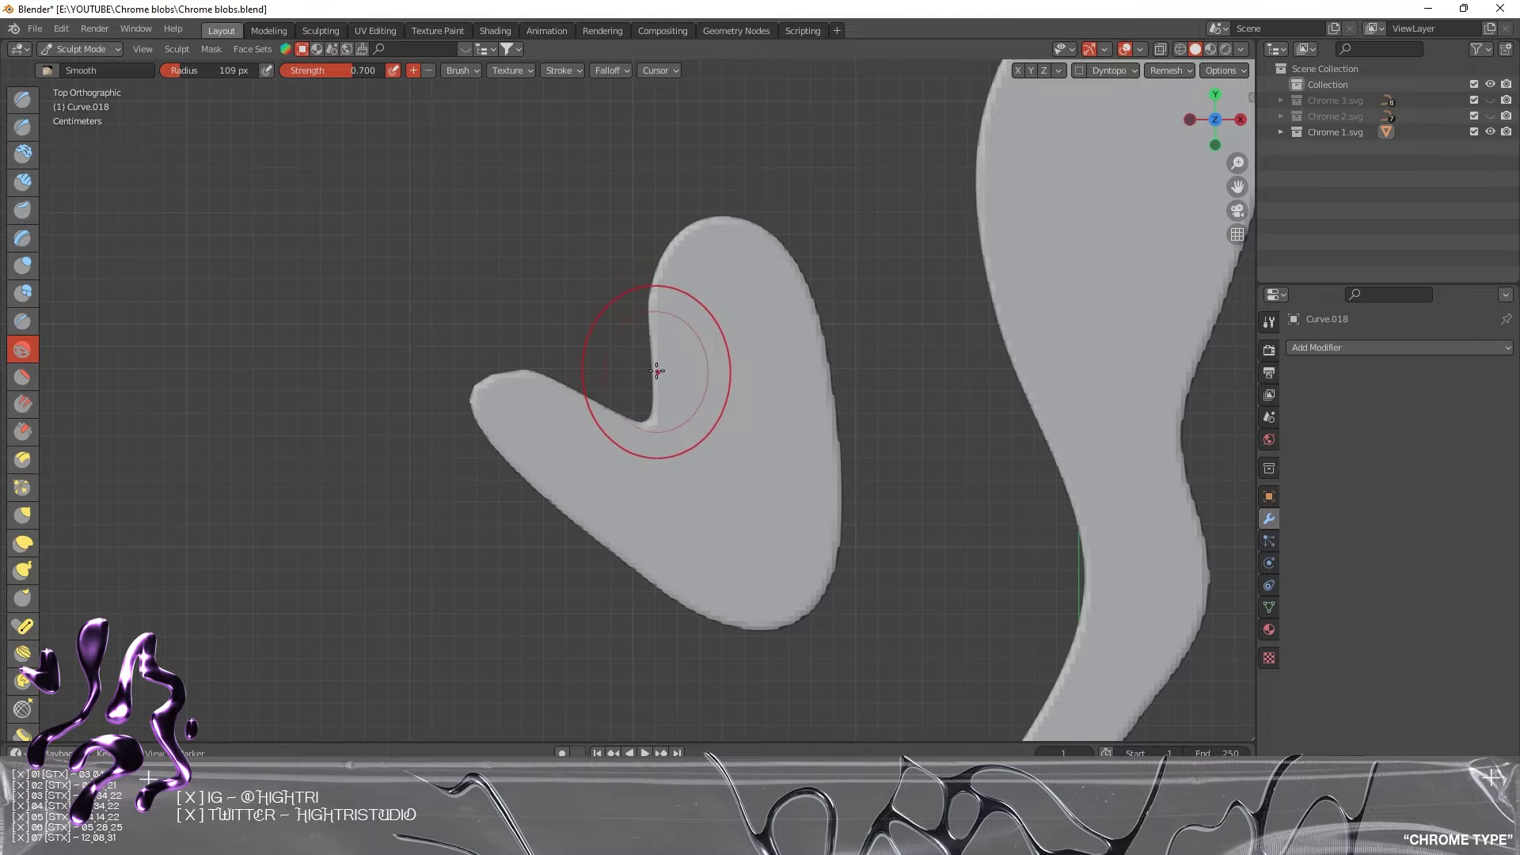
{"action": "mouse_move", "coordinate": [657, 370]}
{"action": "left_mouse_down"}
{"action": "mouse_move", "coordinate": [668, 265]}
{"action": "mouse_move", "coordinate": [743, 247]}
{"action": "mouse_move", "coordinate": [719, 237]}
{"action": "mouse_move", "coordinate": [773, 272]}
{"action": "mouse_move", "coordinate": [791, 359]}
{"action": "left_mouse_up"}
{"action": "left_click_drag", "start_coordinate": [201, 70], "coordinate": [205, 70]}
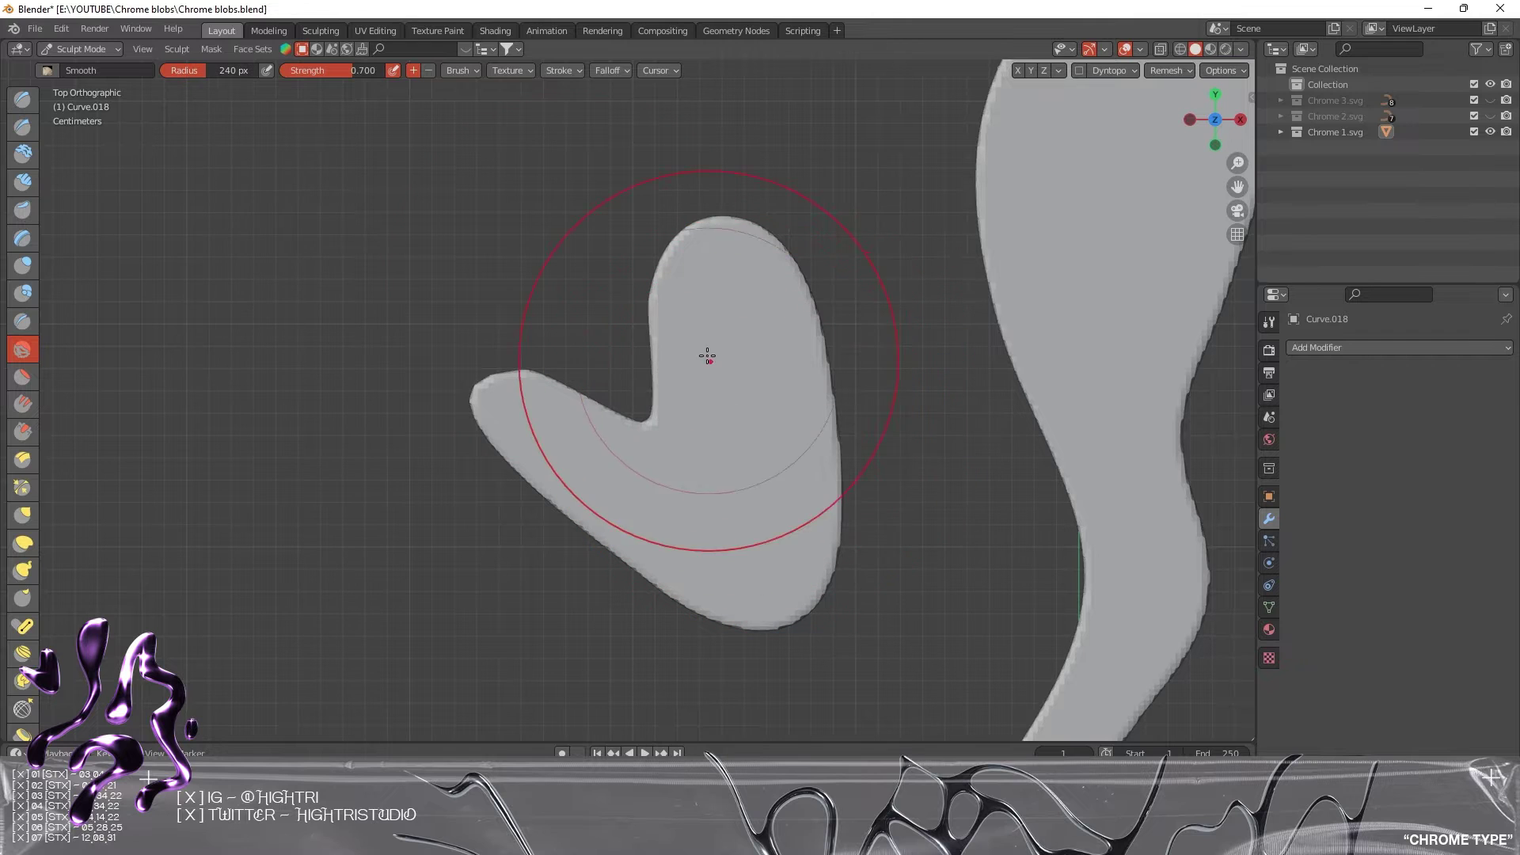
{"action": "mouse_move", "coordinate": [705, 341]}
{"action": "left_mouse_down"}
{"action": "mouse_move", "coordinate": [718, 262]}
{"action": "mouse_move", "coordinate": [696, 338]}
{"action": "left_mouse_up"}
{"action": "key", "text": "ctrl+z"}
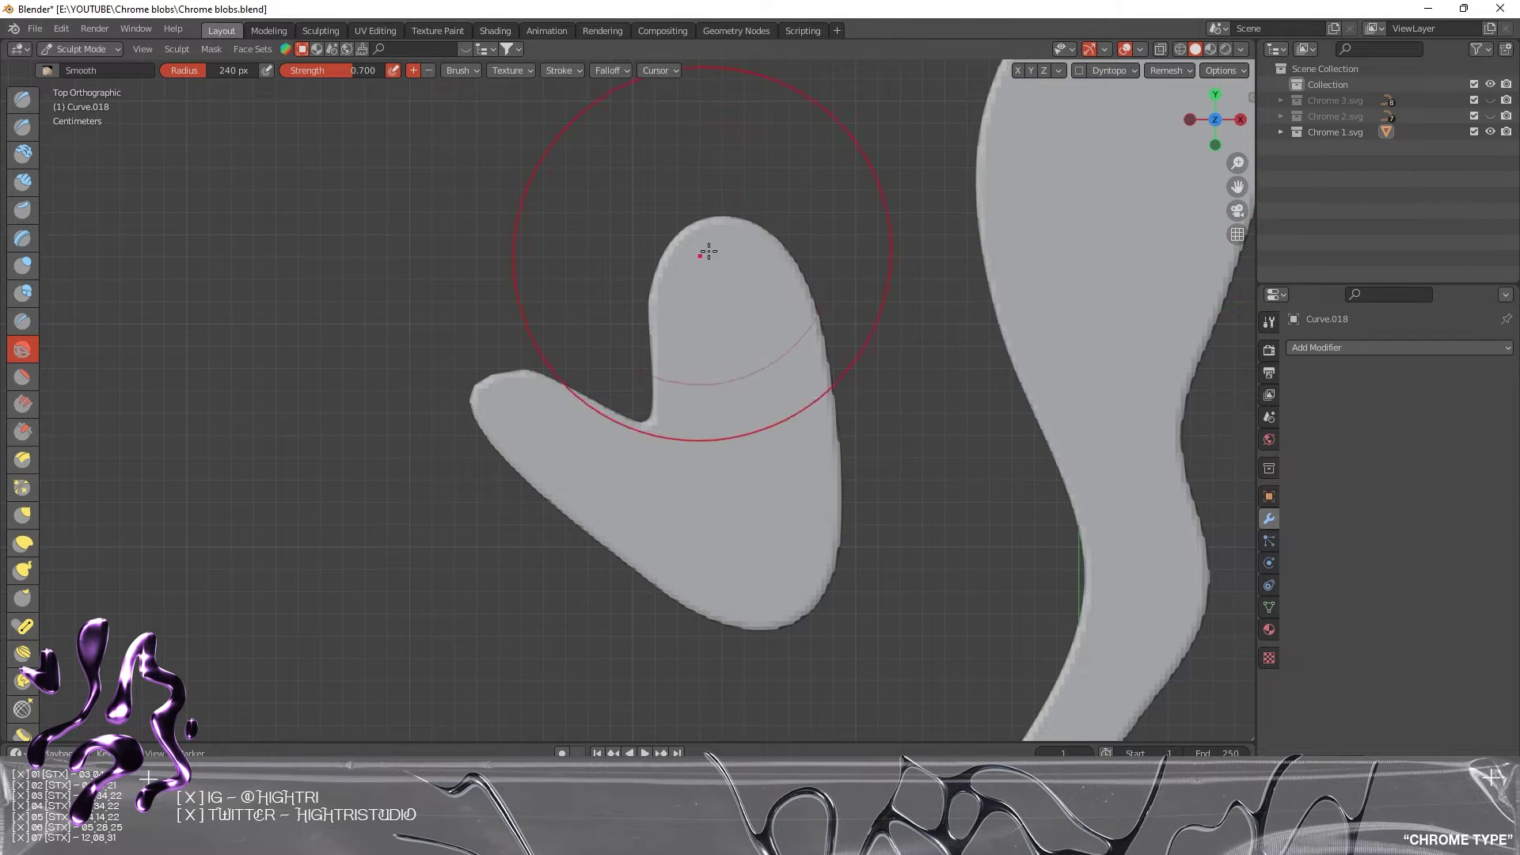
- Enable Z symmetry and smooth the hand blob's notch, edges and the second blob's upper lobe
{"action": "left_click", "coordinate": [1042, 70]}
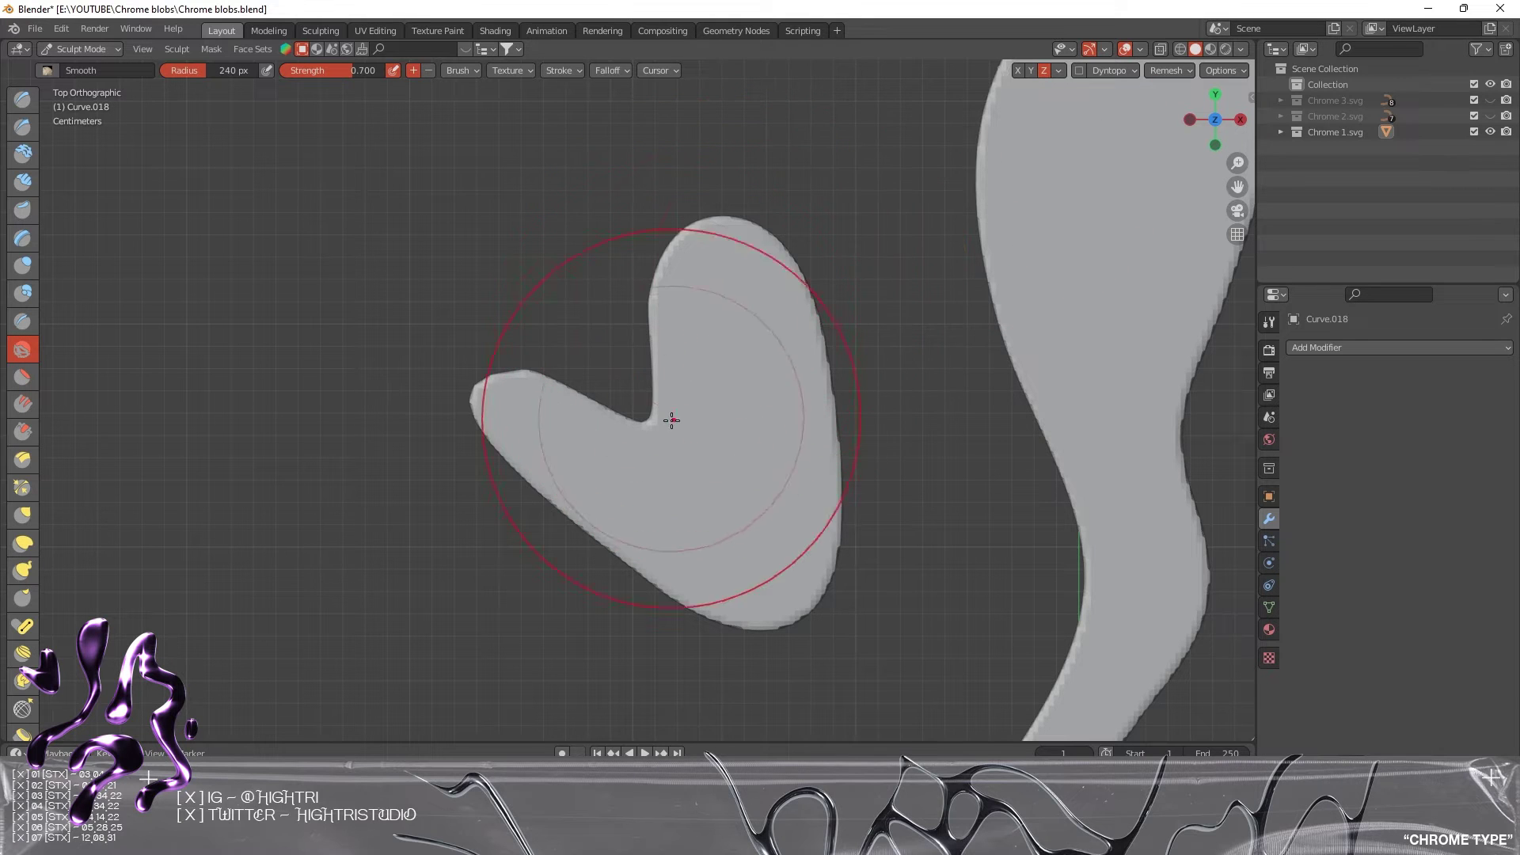
{"action": "mouse_move", "coordinate": [670, 396]}
{"action": "left_mouse_down"}
{"action": "mouse_move", "coordinate": [689, 275]}
{"action": "mouse_move", "coordinate": [816, 471]}
{"action": "mouse_move", "coordinate": [570, 502]}
{"action": "mouse_move", "coordinate": [494, 399]}
{"action": "mouse_move", "coordinate": [710, 247]}
{"action": "mouse_move", "coordinate": [710, 335]}
{"action": "mouse_move", "coordinate": [601, 502]}
{"action": "mouse_move", "coordinate": [549, 453]}
{"action": "left_mouse_up"}
{"action": "mouse_move", "coordinate": [970, 302]}
{"action": "middle_mouse_down", "text": "shift"}
{"action": "mouse_move", "coordinate": [592, 332]}
{"action": "mouse_move", "coordinate": [594, 414]}
{"action": "middle_mouse_up", "text": "shift"}
{"action": "scroll", "coordinate": [592, 332], "scroll_direction": "down", "scroll_amount": 5}
{"action": "mouse_move", "coordinate": [595, 413]}
{"action": "left_mouse_down"}
{"action": "mouse_move", "coordinate": [665, 418]}
{"action": "mouse_move", "coordinate": [649, 434]}
{"action": "mouse_move", "coordinate": [678, 475]}
{"action": "left_mouse_up"}
- Smooth the hooked blob's edges and tail, then the right blob's surface and arch
{"action": "middle_click_drag", "start_coordinate": [693, 482], "coordinate": [700, 304], "text": "shift"}
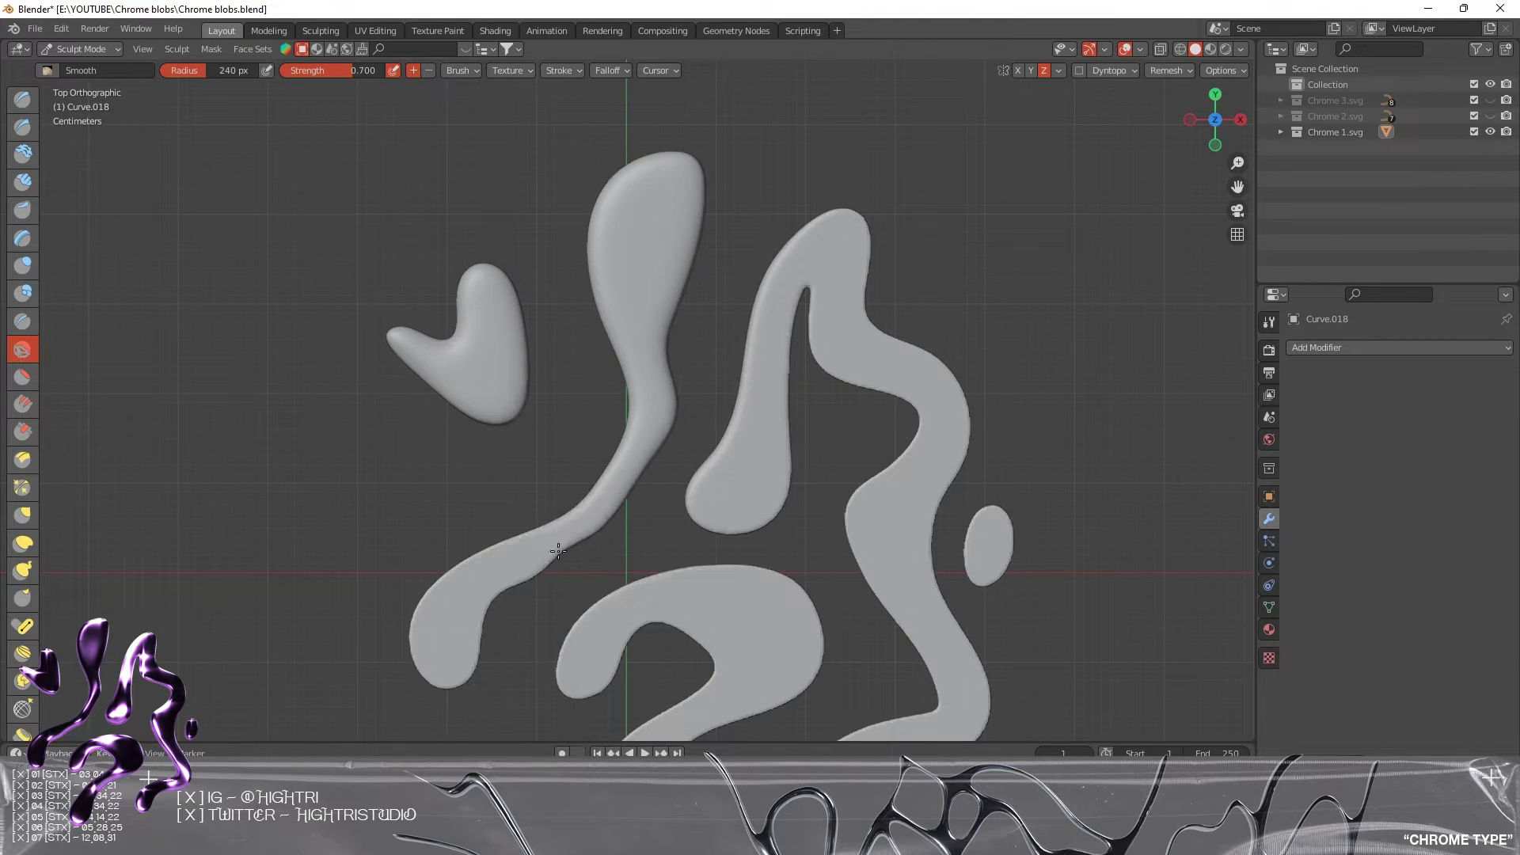
{"action": "middle_click_drag", "start_coordinate": [644, 581], "coordinate": [610, 485], "text": "shift"}
{"action": "mouse_move", "coordinate": [610, 487]}
{"action": "left_mouse_down"}
{"action": "mouse_move", "coordinate": [689, 499]}
{"action": "mouse_move", "coordinate": [700, 591]}
{"action": "mouse_move", "coordinate": [756, 580]}
{"action": "left_mouse_up"}
{"action": "middle_click_drag", "start_coordinate": [760, 578], "coordinate": [845, 375], "text": "shift"}
{"action": "mouse_move", "coordinate": [839, 380]}
{"action": "left_mouse_down"}
{"action": "mouse_move", "coordinate": [676, 476]}
{"action": "mouse_move", "coordinate": [672, 506]}
{"action": "left_mouse_up"}
{"action": "middle_click_drag", "start_coordinate": [850, 501], "coordinate": [620, 569], "text": "shift"}
{"action": "mouse_move", "coordinate": [619, 568]}
{"action": "left_mouse_down"}
{"action": "mouse_move", "coordinate": [696, 519]}
{"action": "mouse_move", "coordinate": [767, 425]}
{"action": "mouse_move", "coordinate": [709, 258]}
{"action": "mouse_move", "coordinate": [758, 226]}
{"action": "left_mouse_up"}
{"action": "middle_click_drag", "start_coordinate": [762, 225], "coordinate": [823, 460], "text": "shift"}
{"action": "mouse_move", "coordinate": [830, 456]}
{"action": "left_mouse_down"}
{"action": "mouse_move", "coordinate": [736, 343]}
{"action": "mouse_move", "coordinate": [699, 242]}
{"action": "mouse_move", "coordinate": [604, 498]}
{"action": "left_mouse_up"}
- From low side angles, finish smoothing the right-hand blob and the blobs' sides
{"action": "middle_click_drag", "start_coordinate": [866, 550], "coordinate": [754, 466], "text": "shift"}
{"action": "scroll", "coordinate": [472, 292], "scroll_direction": "left", "scroll_amount": 7, "text": "ctrl"}
{"action": "scroll", "coordinate": [472, 293], "scroll_direction": "up", "scroll_amount": 1, "text": "shift"}
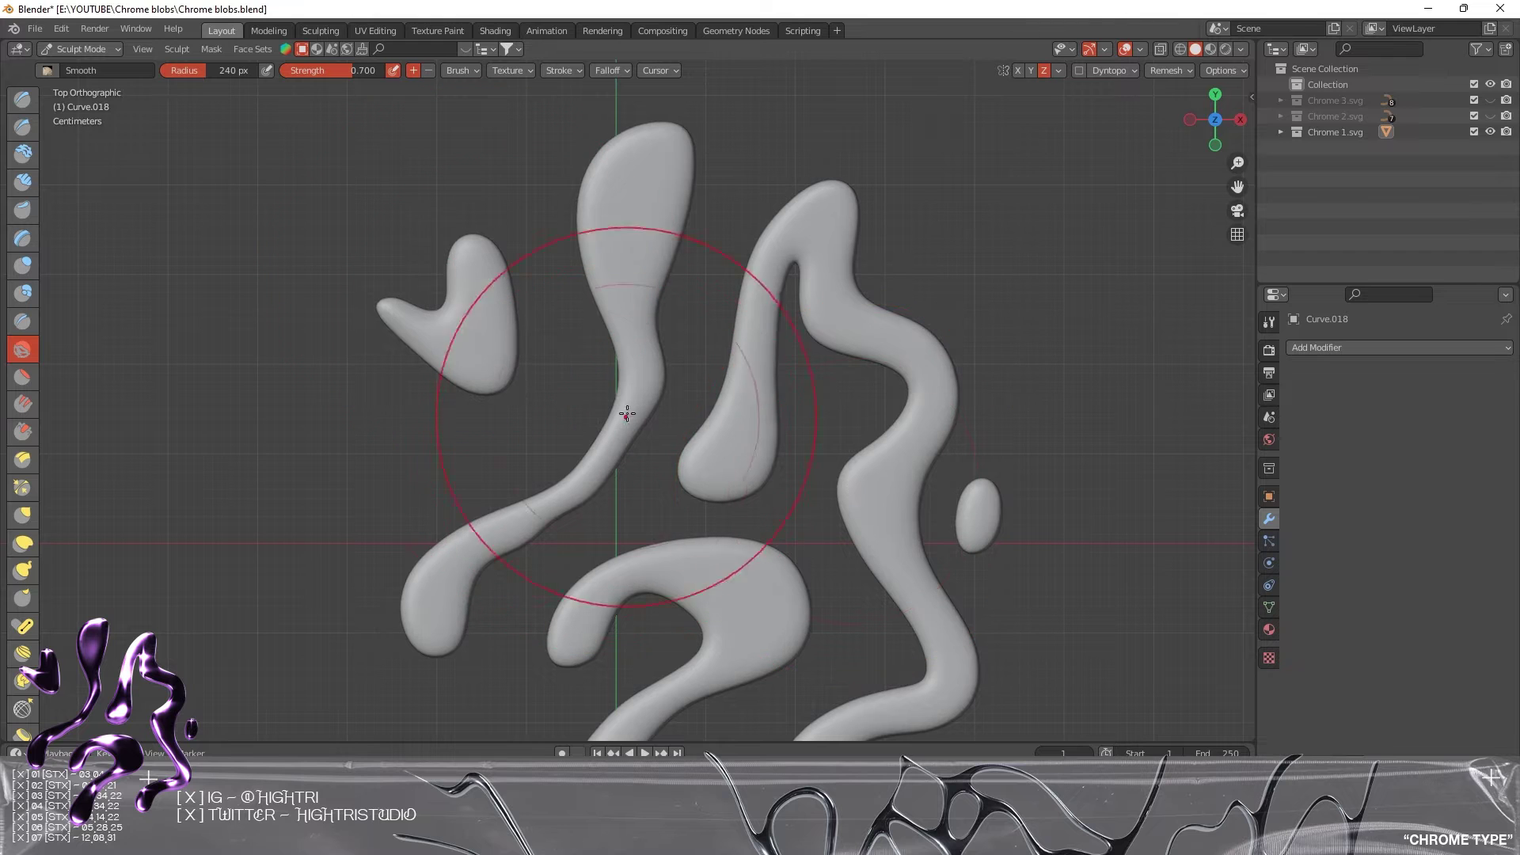
{"action": "scroll", "coordinate": [648, 338], "scroll_direction": "up", "scroll_amount": 5, "text": "shift"}
{"action": "middle_click_drag", "start_coordinate": [649, 338], "coordinate": [740, 348]}
{"action": "left_click_drag", "start_coordinate": [740, 348], "coordinate": [681, 396]}
{"action": "middle_click_drag", "start_coordinate": [614, 435], "coordinate": [713, 382]}
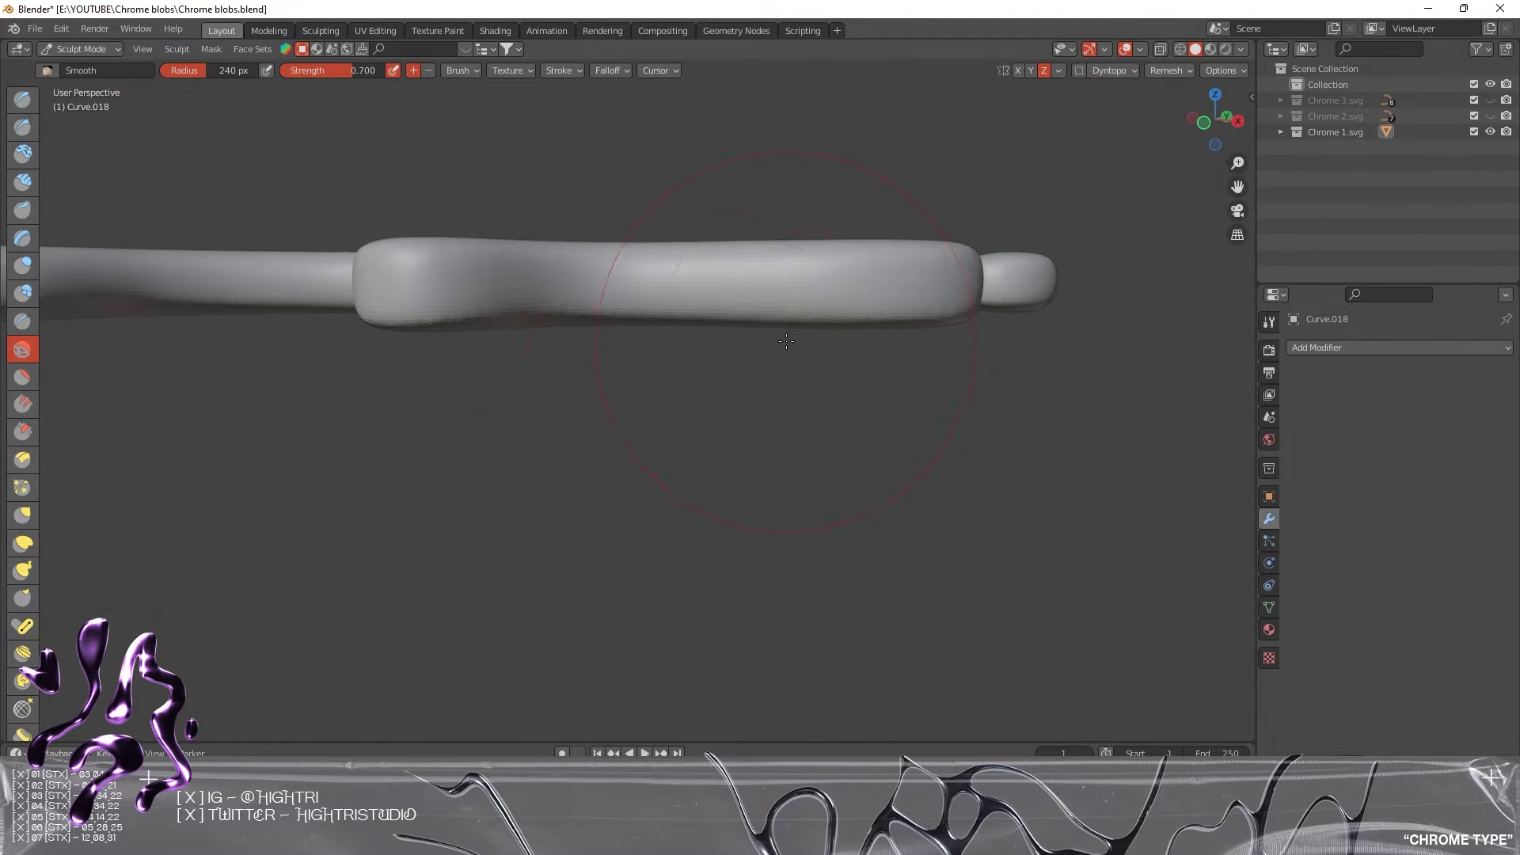
{"action": "mouse_move", "coordinate": [700, 299]}
{"action": "left_mouse_down"}
{"action": "mouse_move", "coordinate": [666, 281]}
{"action": "mouse_move", "coordinate": [422, 276]}
{"action": "left_mouse_up"}
{"action": "middle_click_drag", "start_coordinate": [734, 304], "coordinate": [917, 350]}
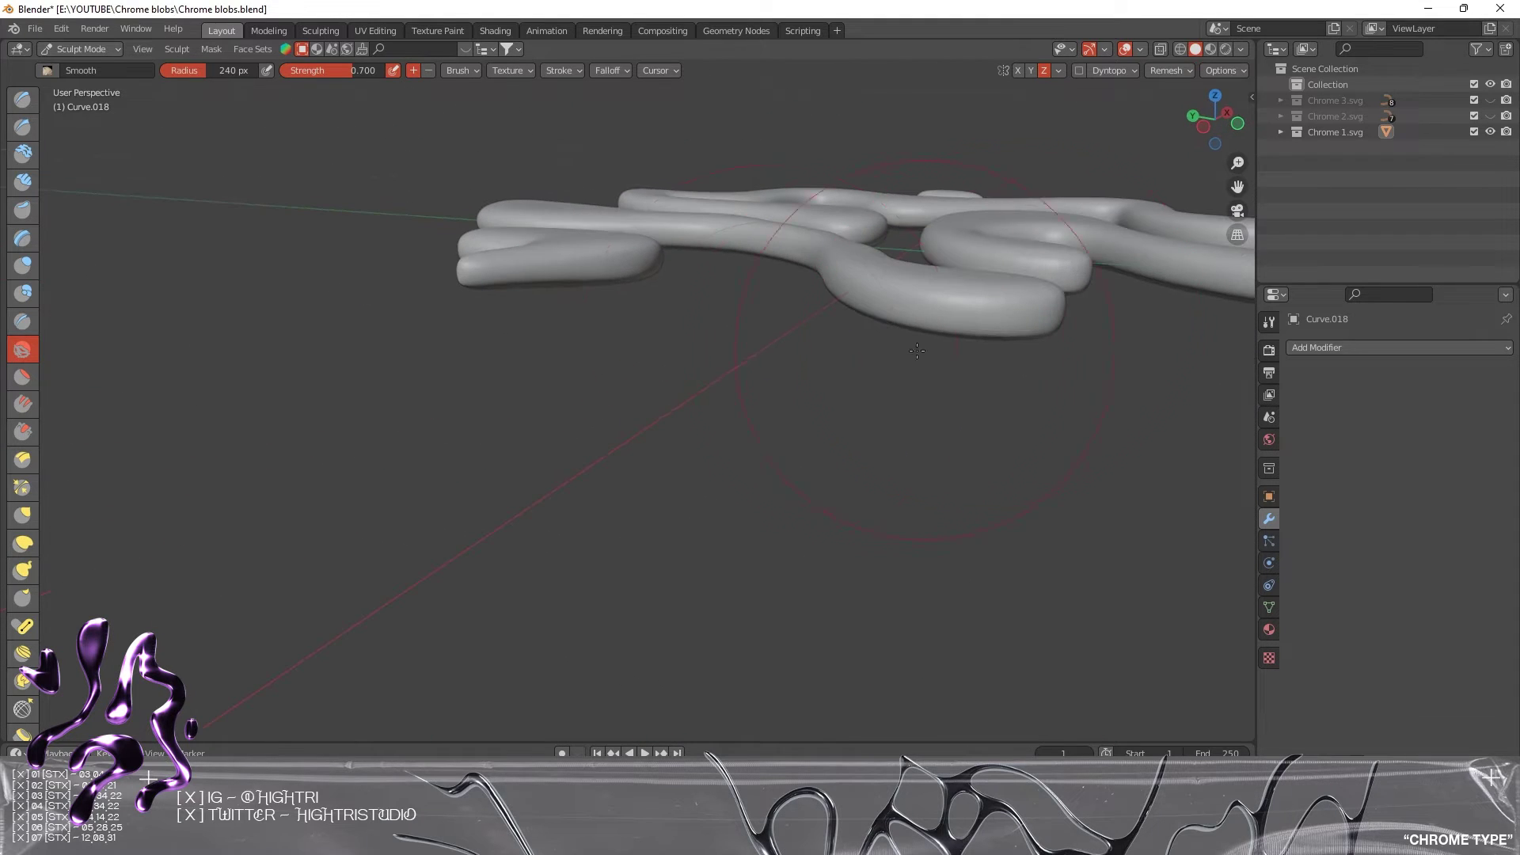
- Switch to the Grab brush with Z symmetry off and orbit to a low side view
{"action": "left_click", "coordinate": [30, 520]}
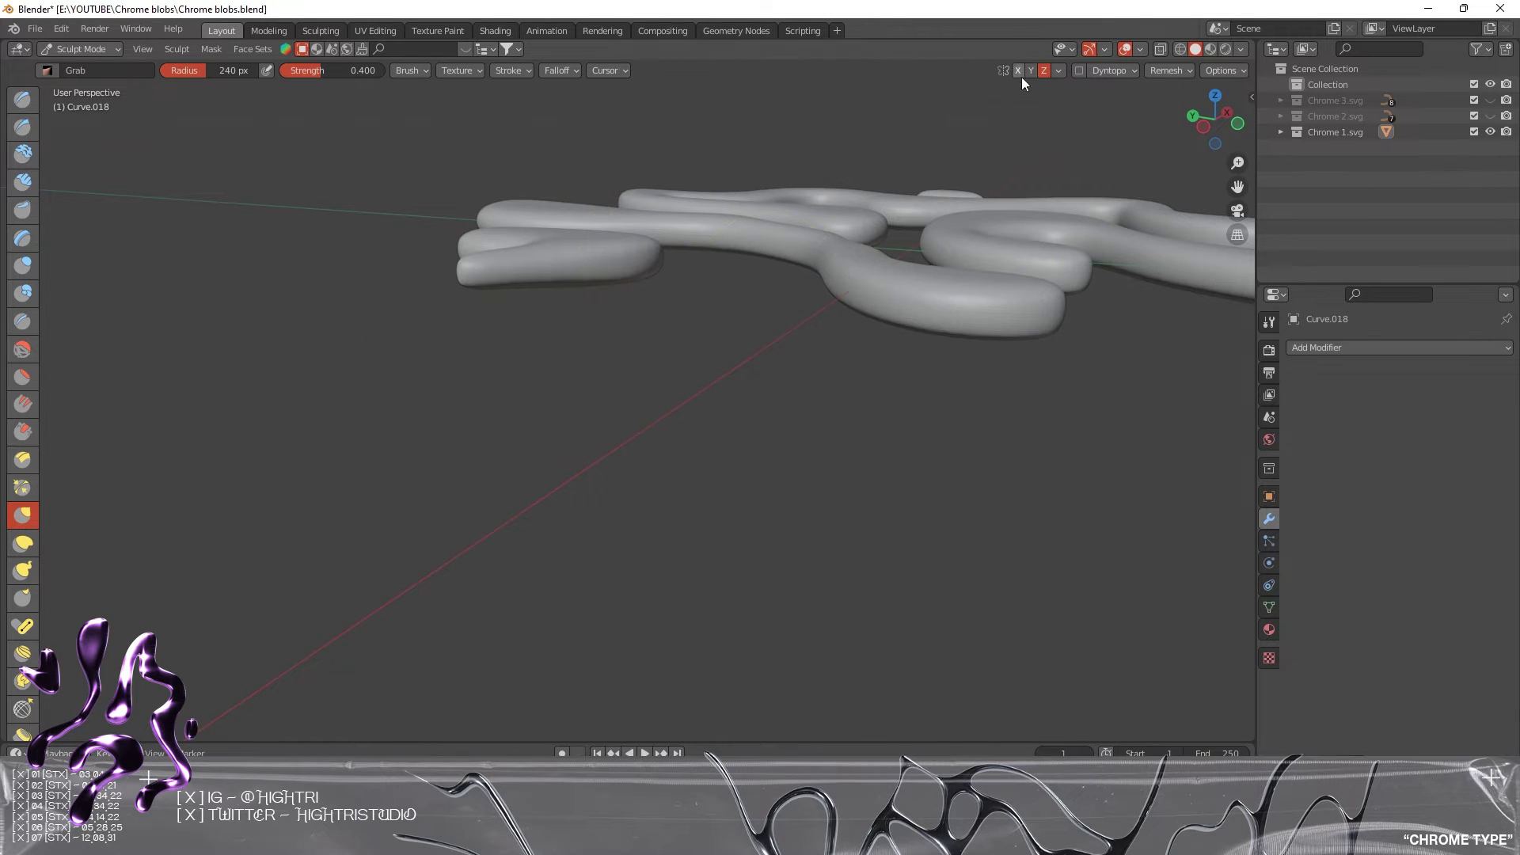
{"action": "left_click", "coordinate": [1045, 70]}
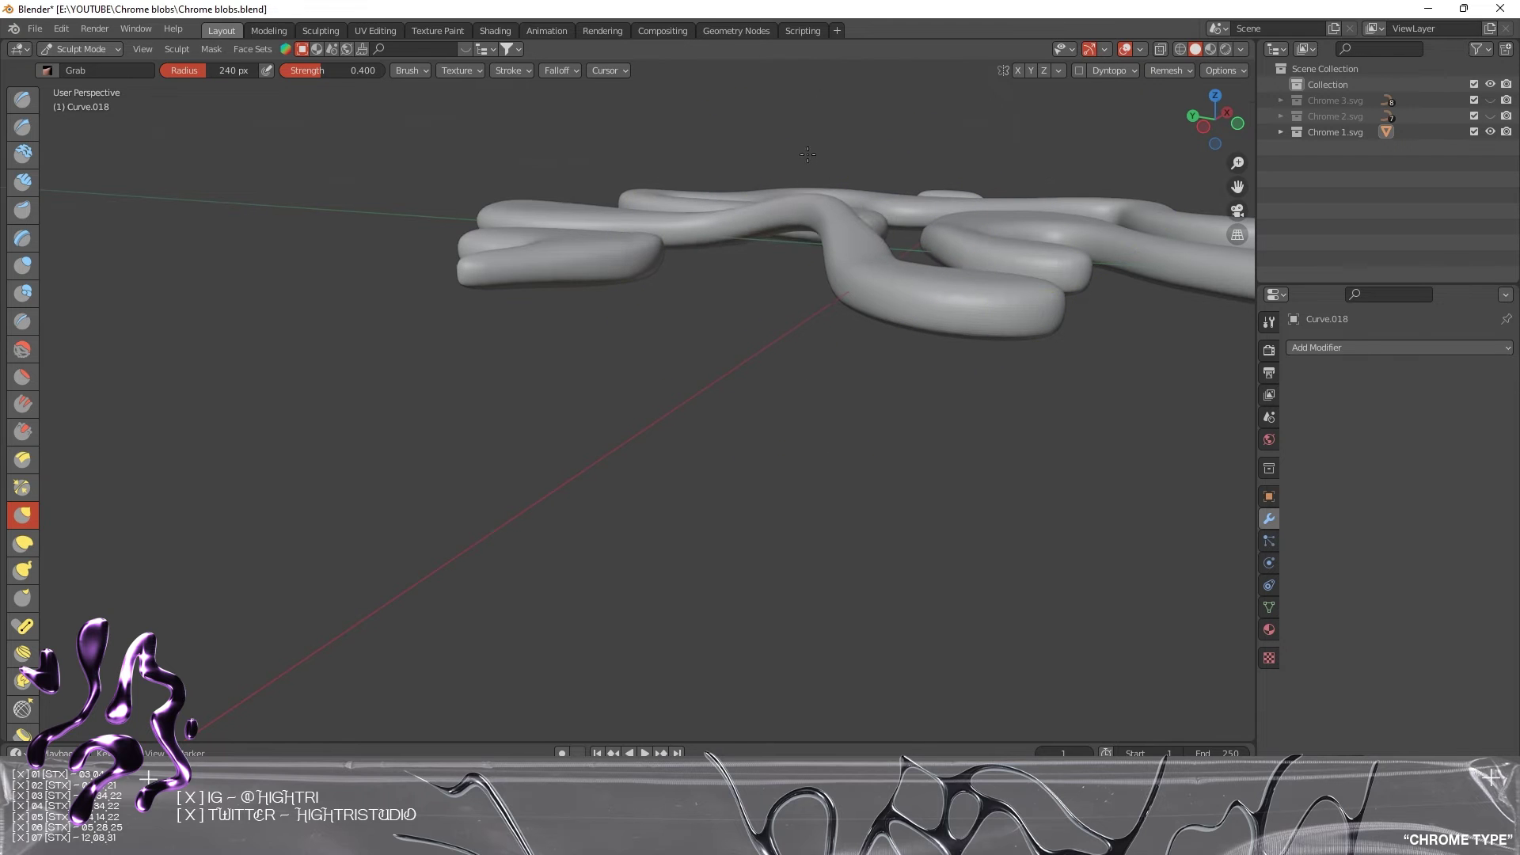
{"action": "middle_click_drag", "start_coordinate": [968, 259], "coordinate": [697, 332]}
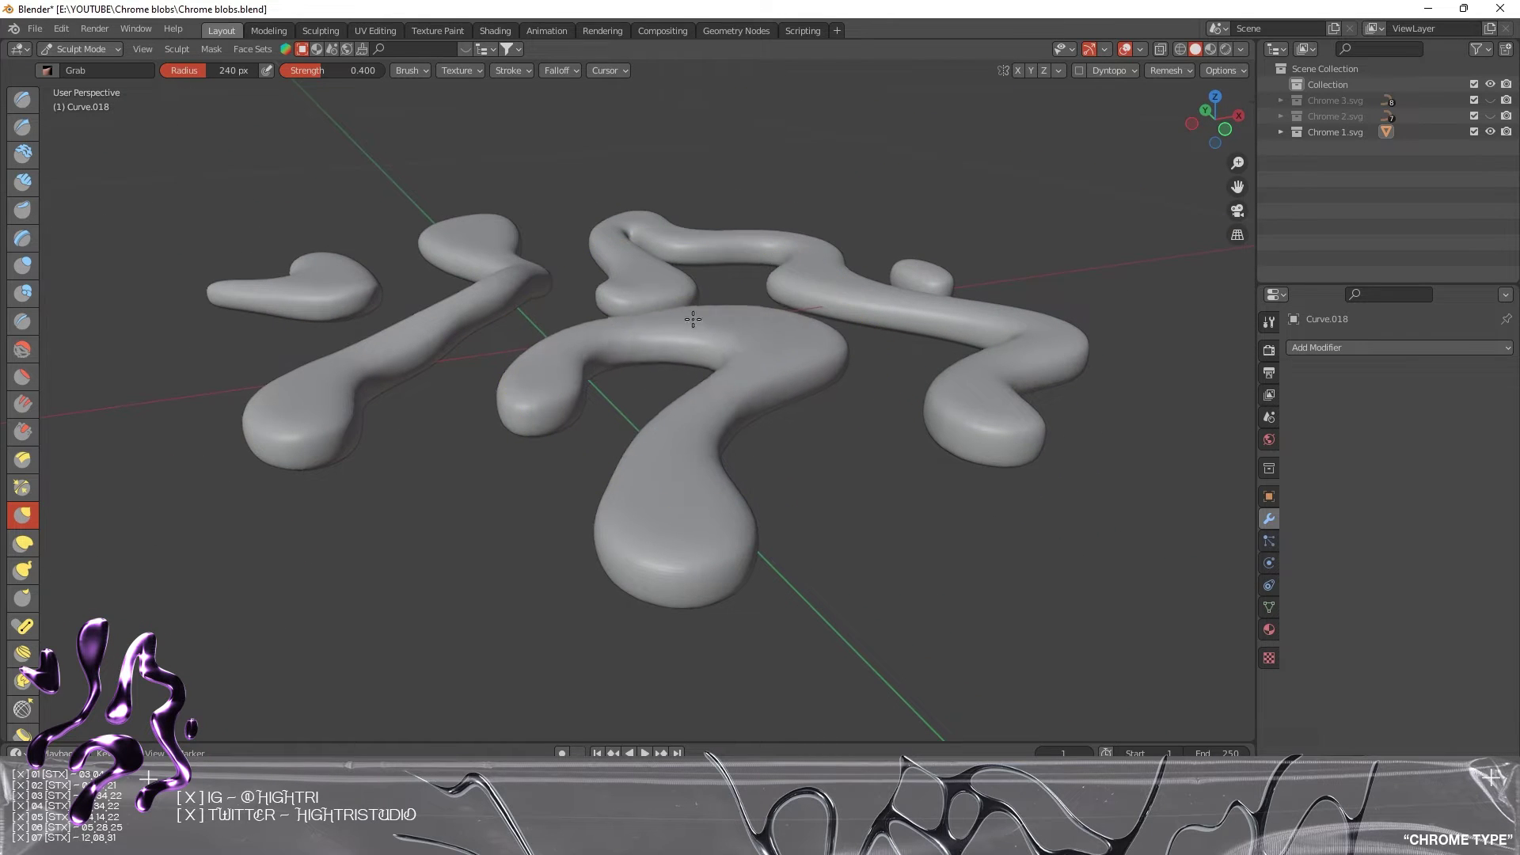
{"action": "mouse_move", "coordinate": [722, 267]}
{"action": "middle_mouse_down"}
{"action": "mouse_move", "coordinate": [650, 395]}
{"action": "mouse_move", "coordinate": [543, 373]}
{"action": "mouse_move", "coordinate": [440, 405]}
{"action": "mouse_move", "coordinate": [538, 445]}
{"action": "middle_mouse_up"}
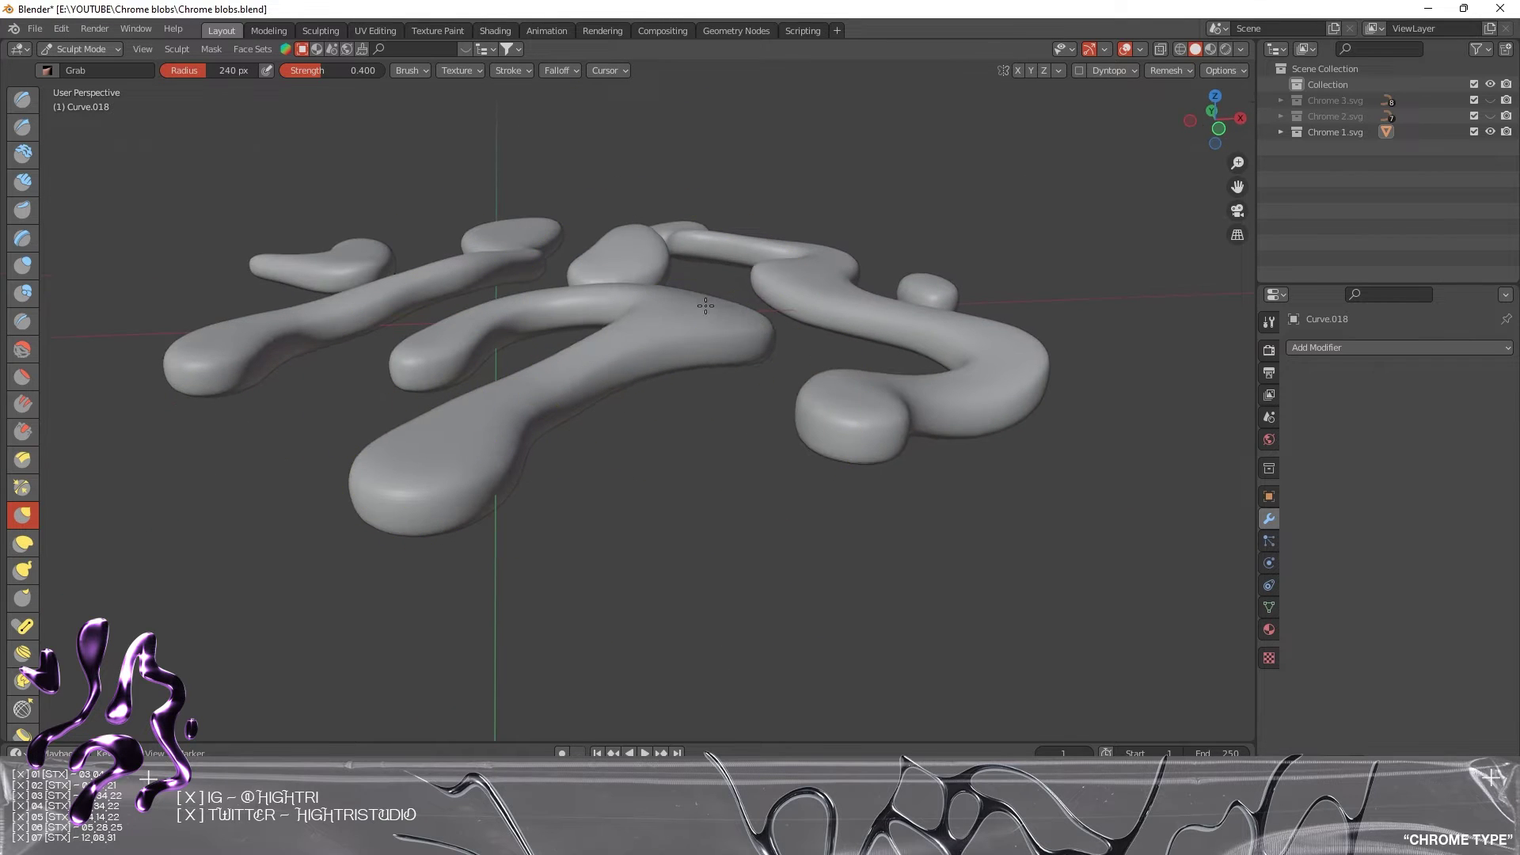
{"action": "mouse_move", "coordinate": [707, 279]}
{"action": "middle_mouse_down"}
{"action": "mouse_move", "coordinate": [713, 300]}
{"action": "mouse_move", "coordinate": [633, 299]}
{"action": "middle_mouse_up"}
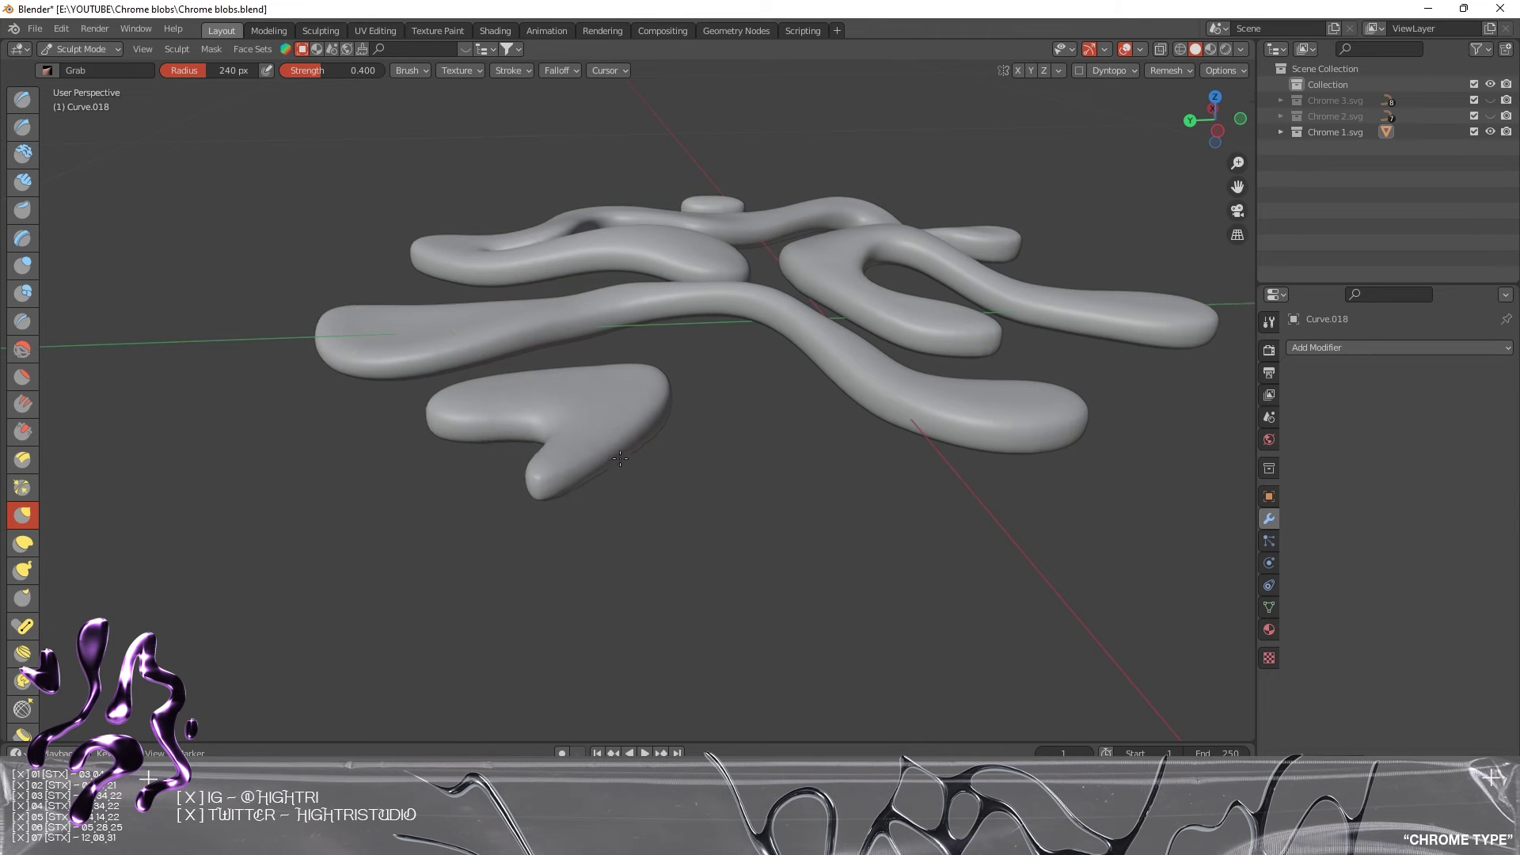
{"action": "mouse_move", "coordinate": [675, 364]}
{"action": "middle_mouse_down"}
{"action": "mouse_move", "coordinate": [753, 549]}
{"action": "mouse_move", "coordinate": [777, 280]}
{"action": "mouse_move", "coordinate": [713, 339]}
{"action": "middle_mouse_up"}
{"action": "middle_click_drag", "start_coordinate": [616, 366], "coordinate": [729, 372]}
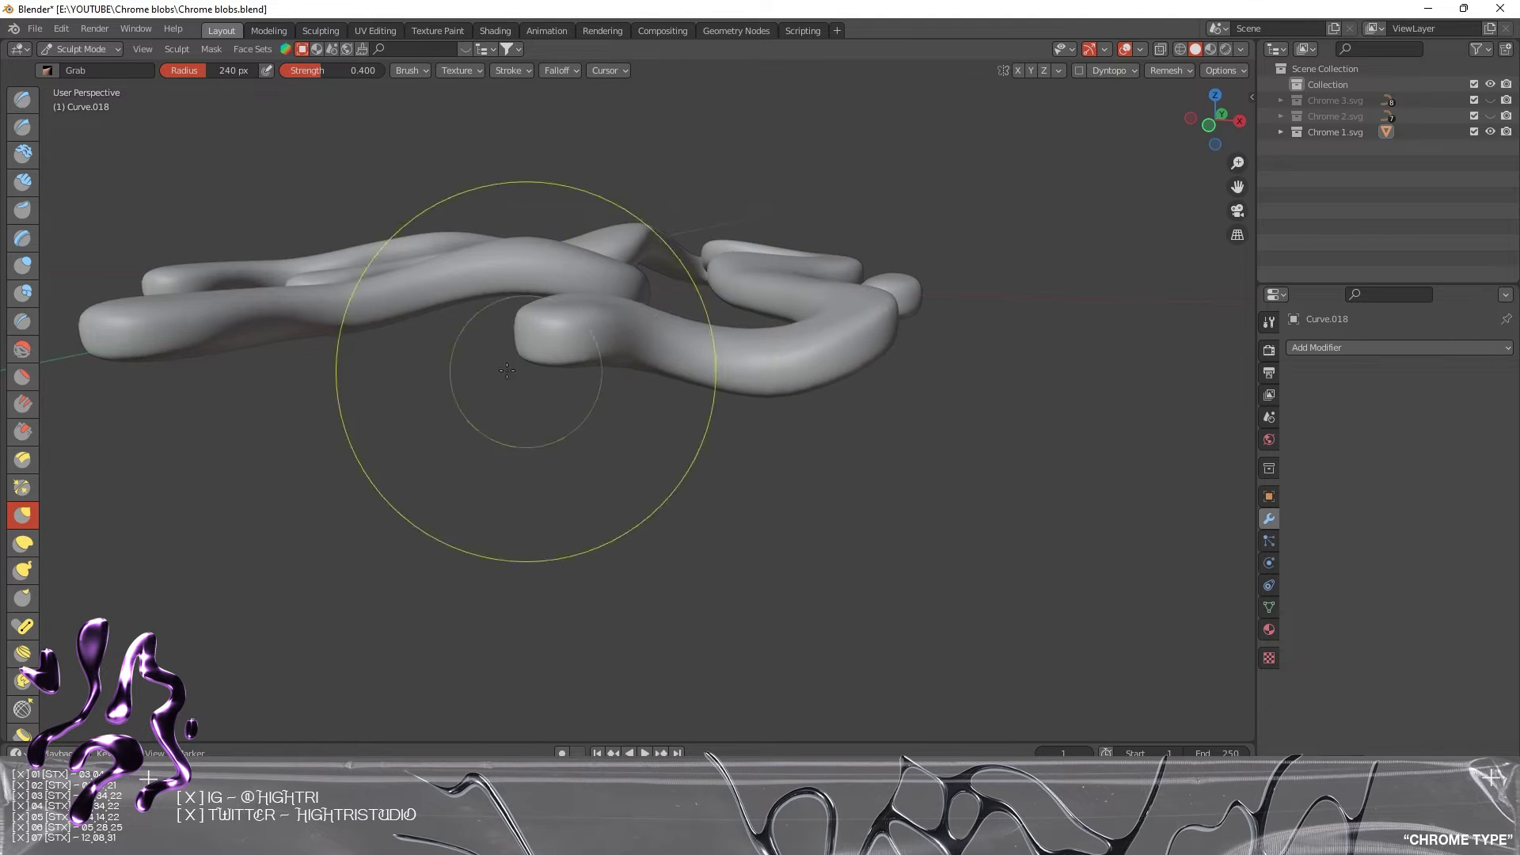
{"action": "middle_click_drag", "start_coordinate": [434, 373], "coordinate": [490, 366]}
- Pull the front blob's neck slightly down, then return to the top view
{"action": "left_click_drag", "start_coordinate": [504, 346], "coordinate": [513, 375]}
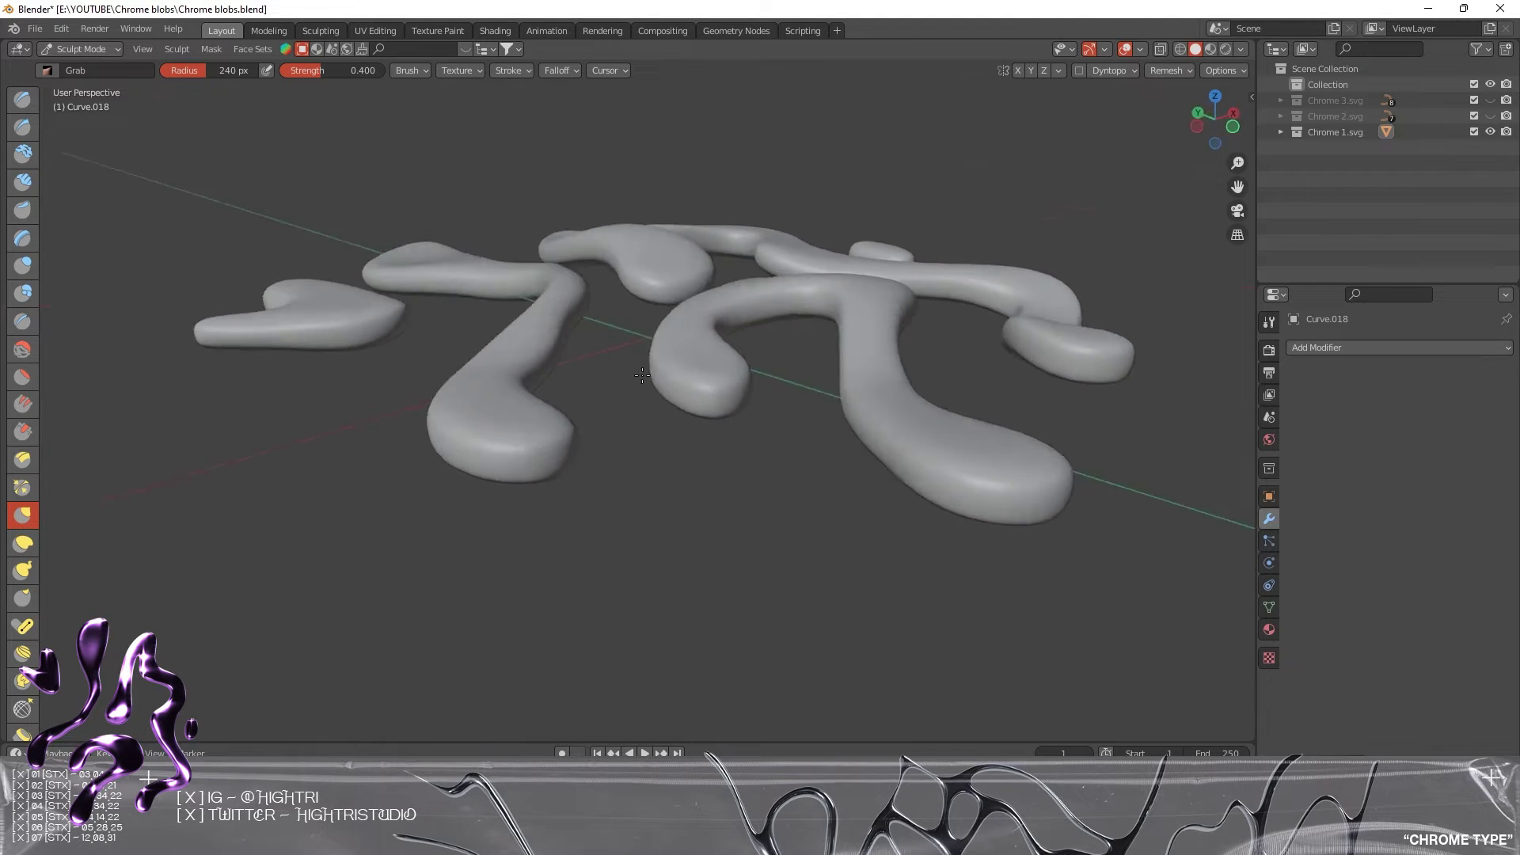
{"action": "middle_click_drag", "start_coordinate": [543, 373], "coordinate": [712, 407]}
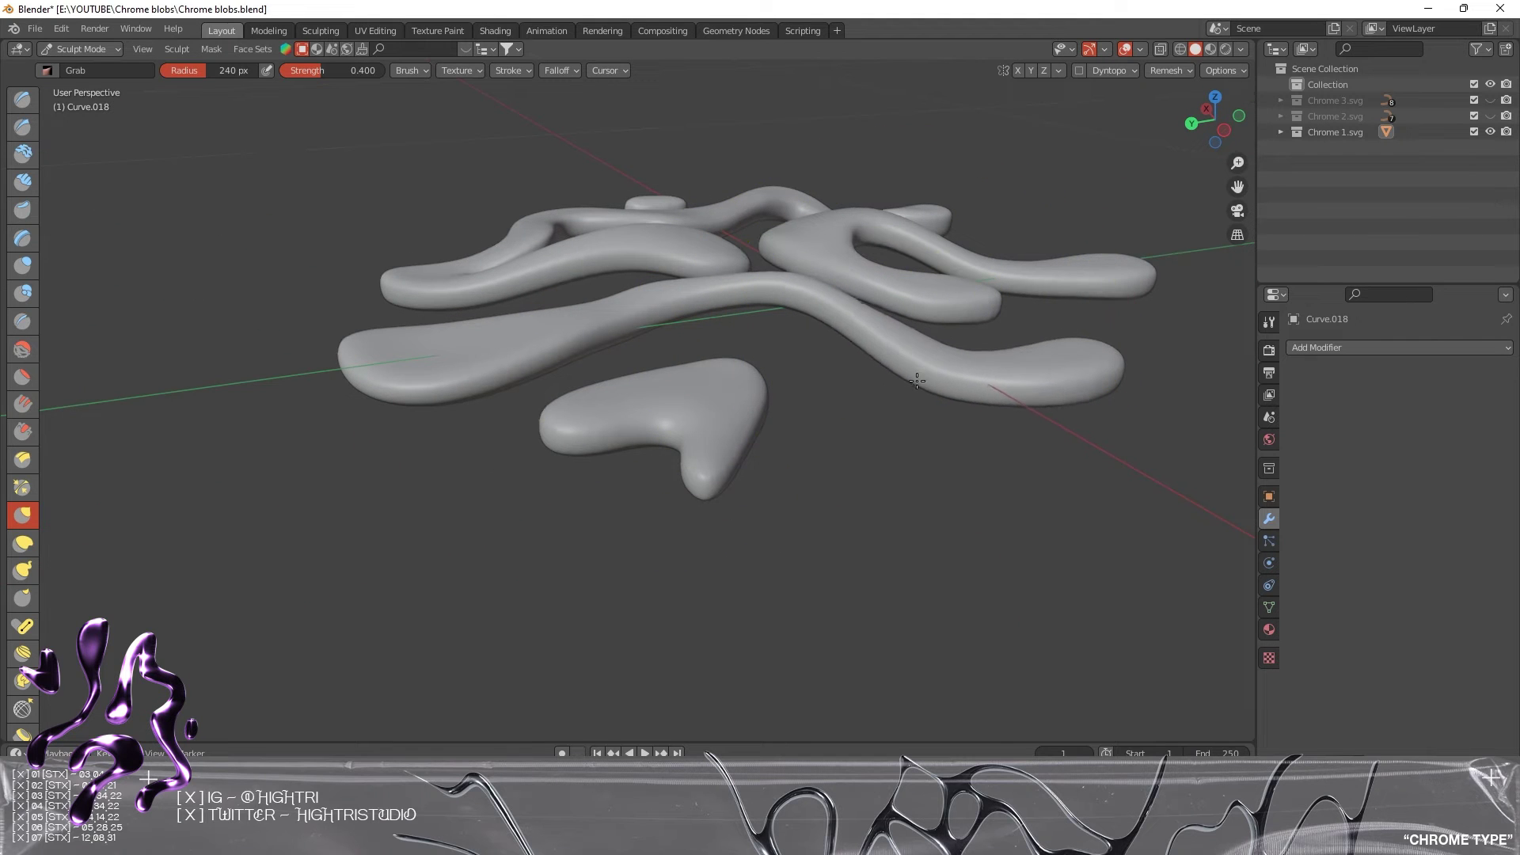
{"action": "middle_click_drag", "start_coordinate": [737, 531], "coordinate": [903, 450]}
{"action": "key", "text": "KP_7"}
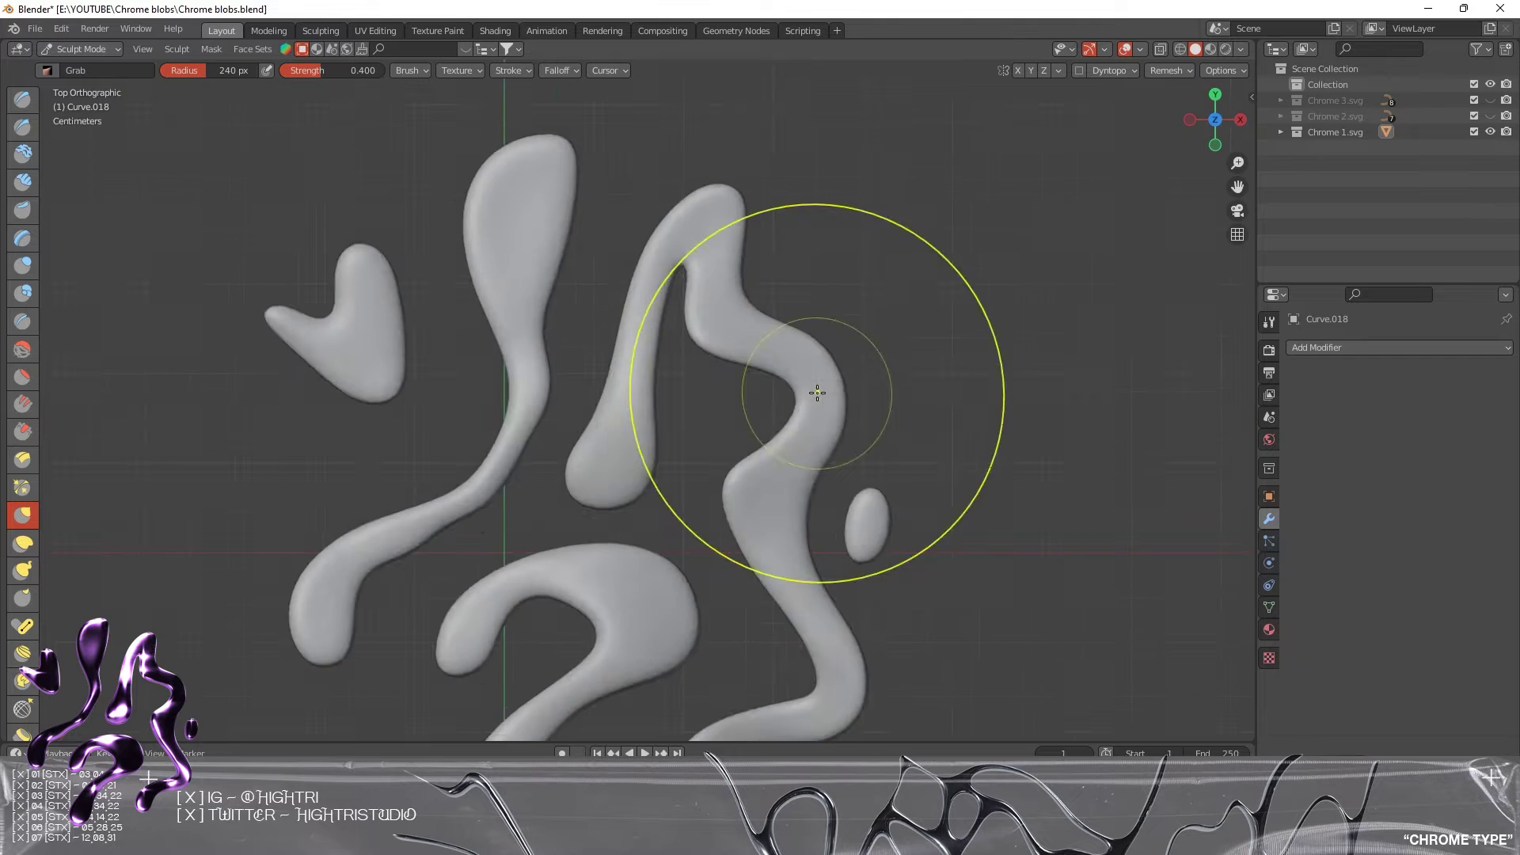
{"action": "scroll", "coordinate": [817, 393], "scroll_direction": "down", "scroll_amount": 3}
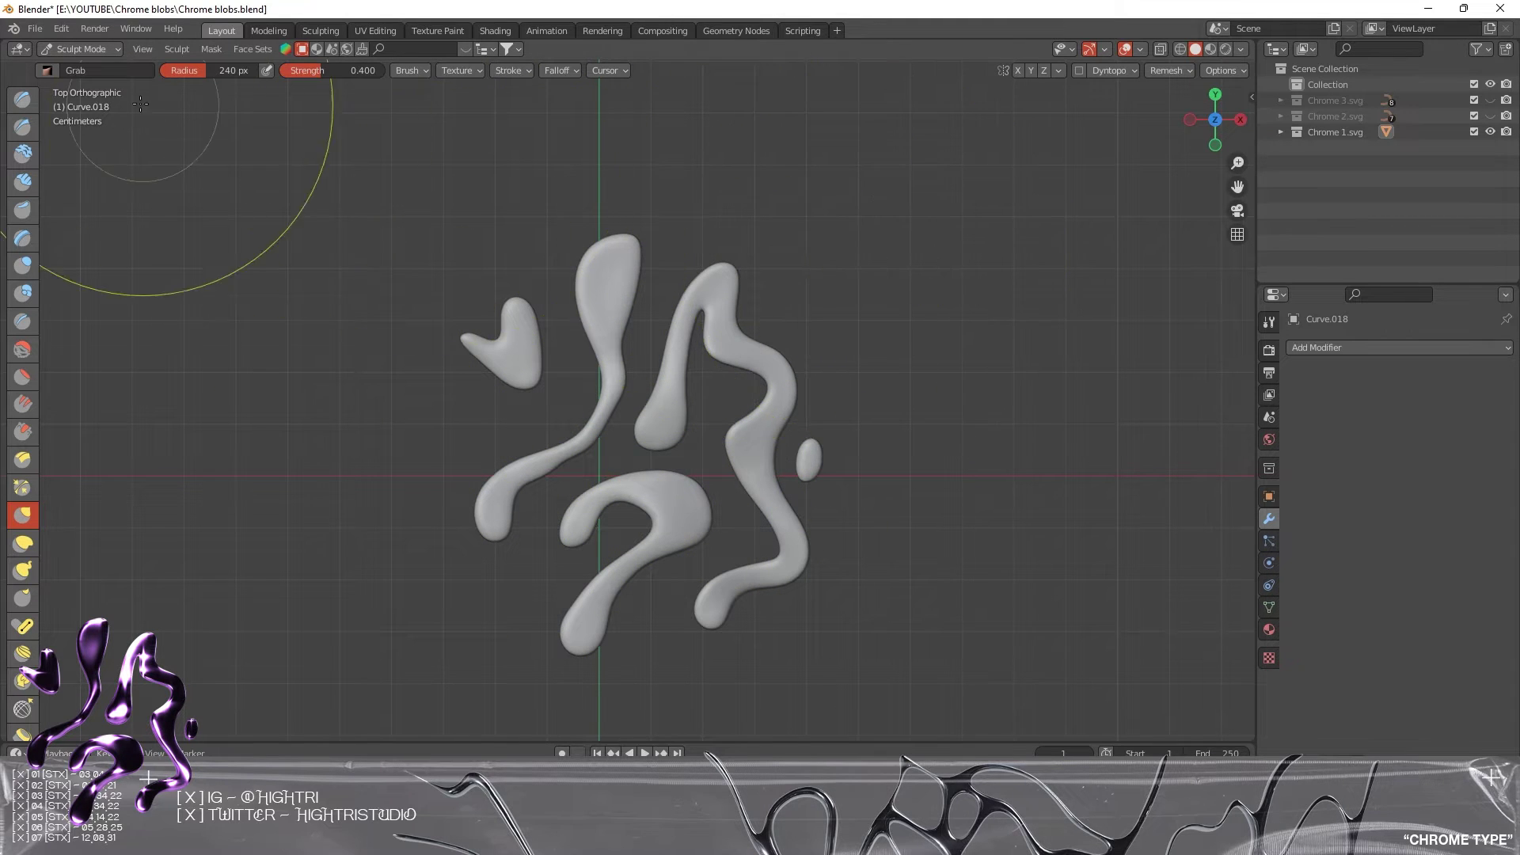
- Back in Object Mode, give the blobs a new material with Metallic 1.000 and Roughness 0.043
{"action": "left_click", "coordinate": [81, 50]}
{"action": "left_click", "coordinate": [75, 63]}
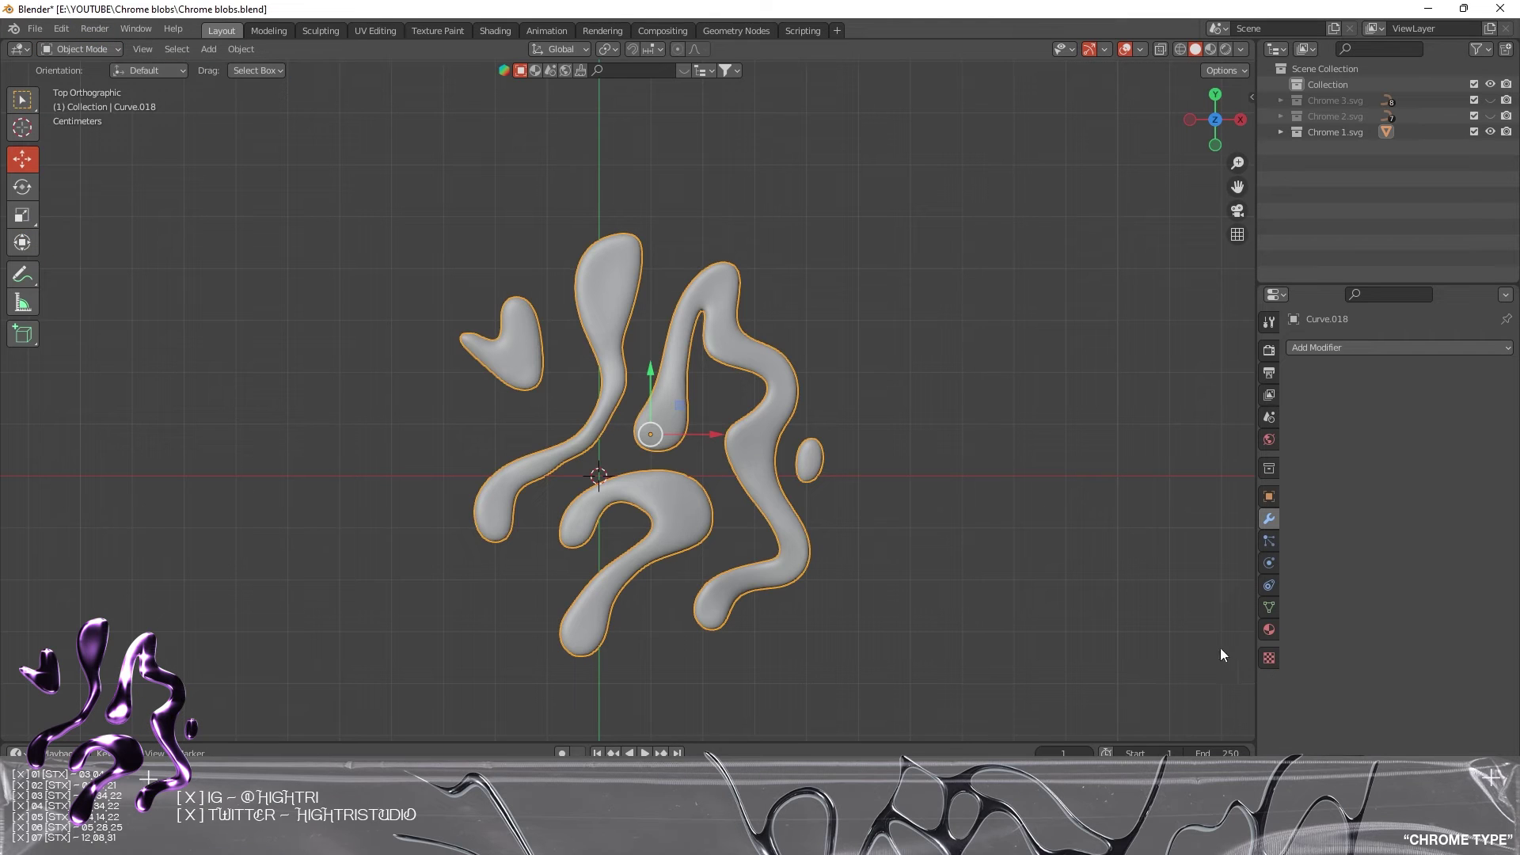
{"action": "left_click", "coordinate": [1269, 629]}
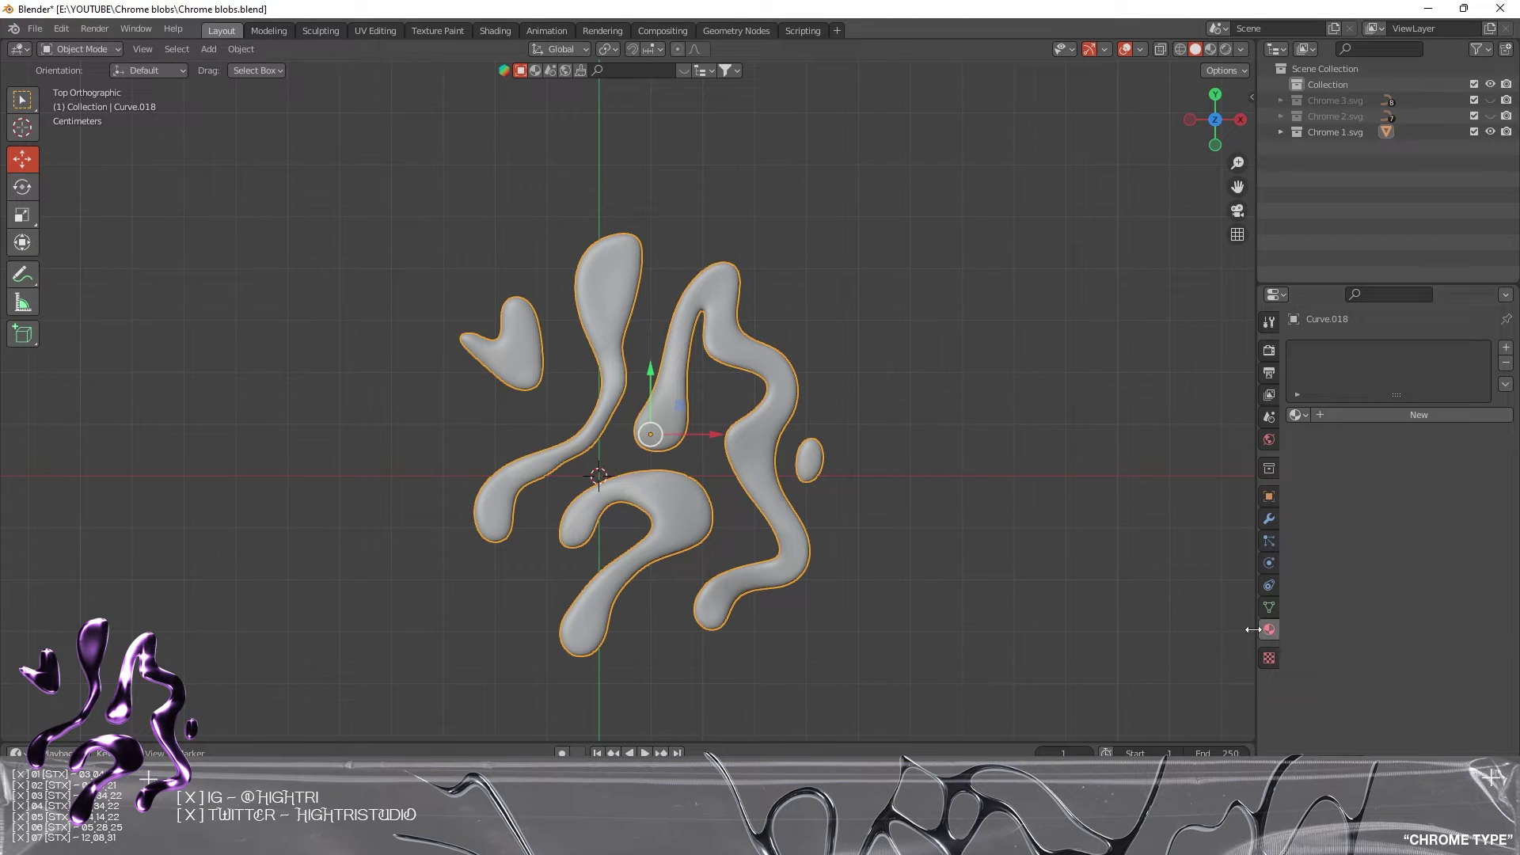
{"action": "left_click", "coordinate": [1406, 423]}
{"action": "scroll", "coordinate": [1407, 659], "scroll_direction": "down", "scroll_amount": 3}
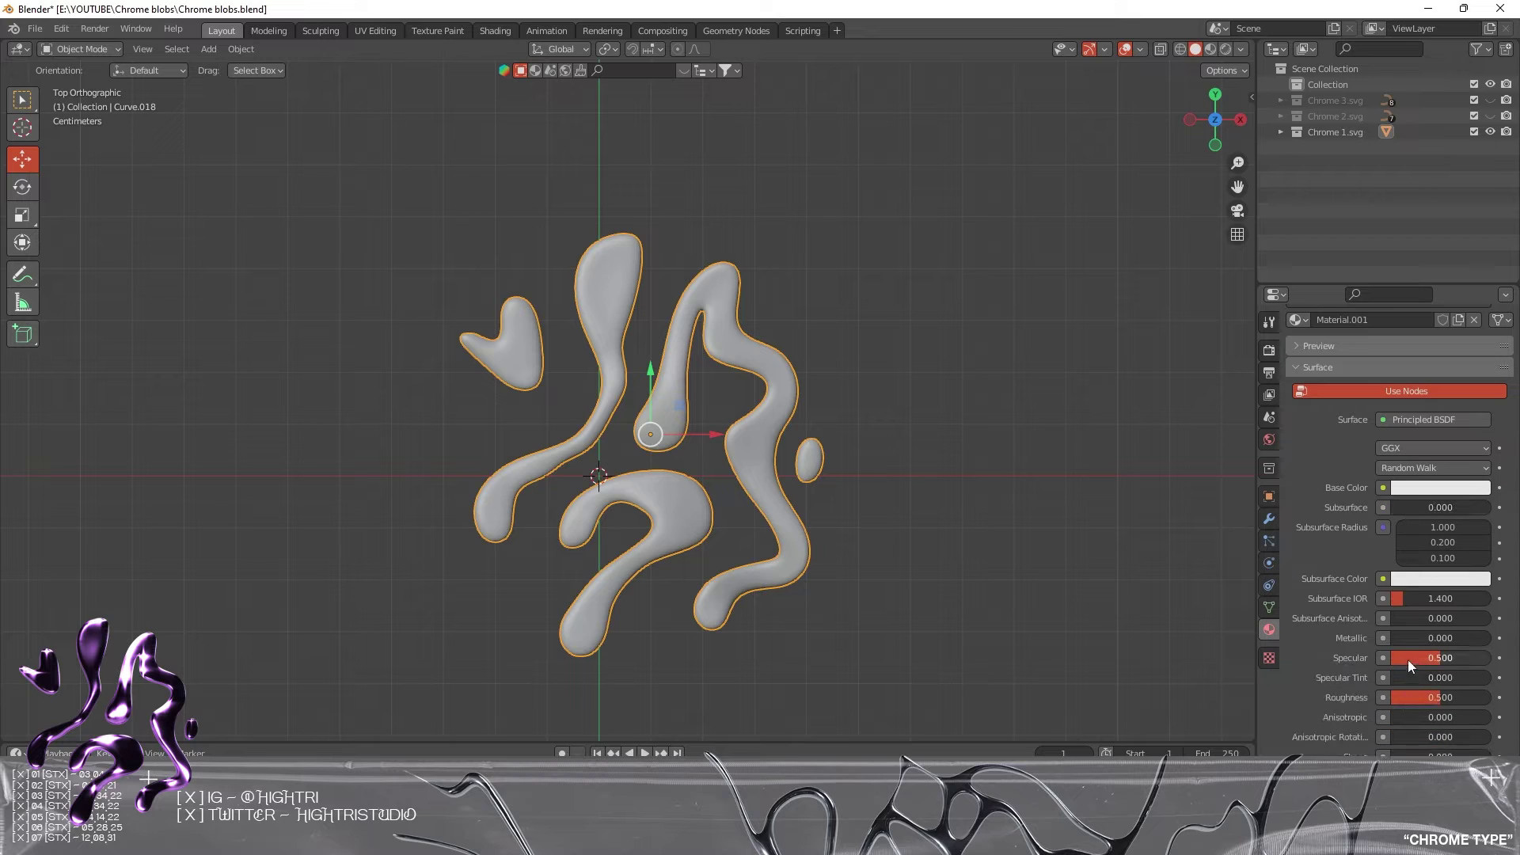
{"action": "left_click_drag", "start_coordinate": [1406, 644], "coordinate": [1489, 642]}
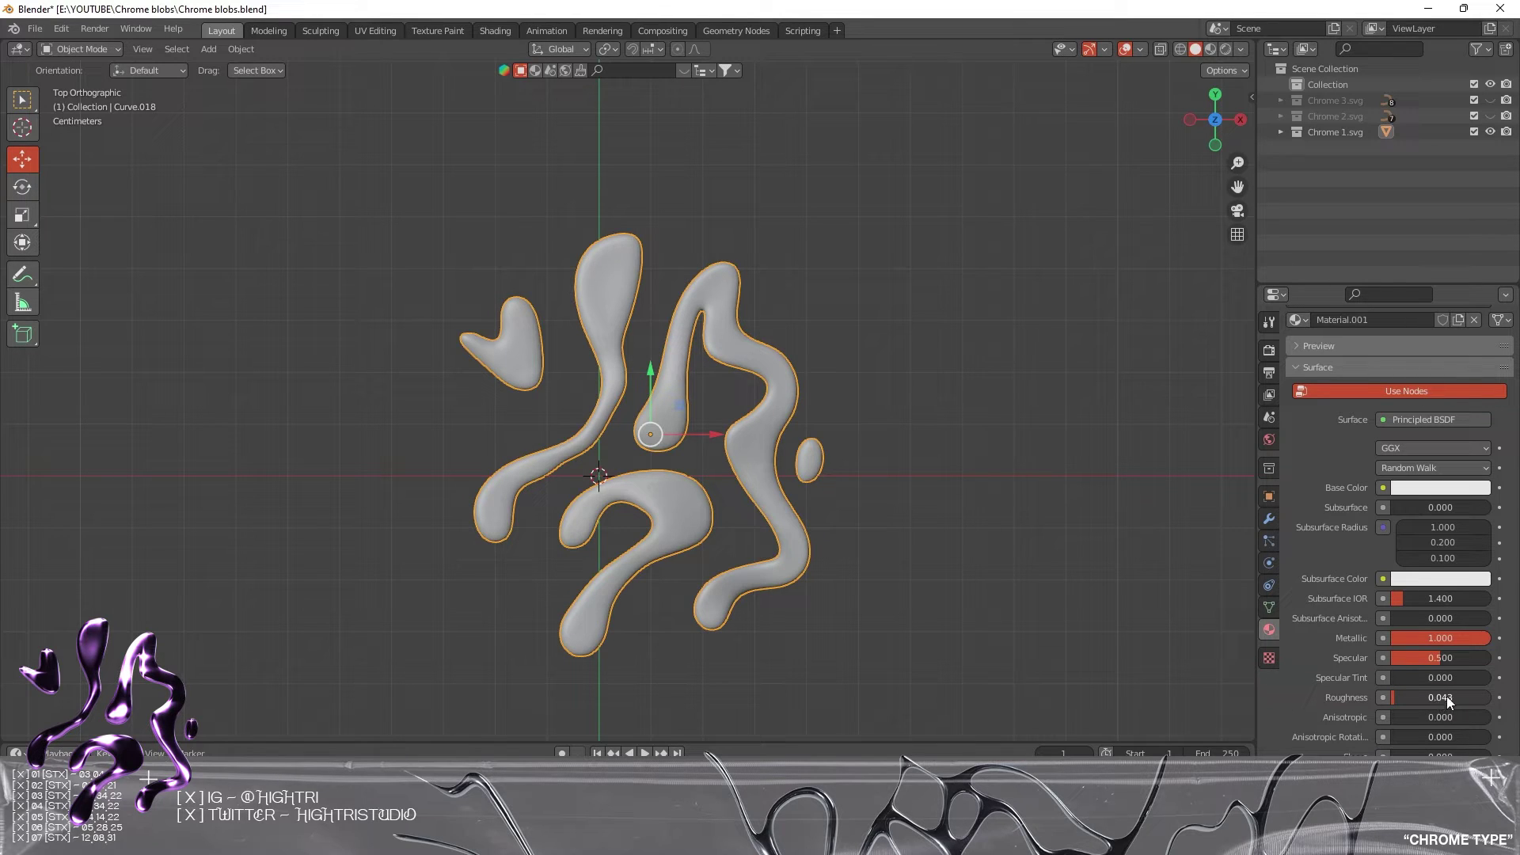
- Set rendering to Cycles on GPU Compute with 200 max samples and show the World settings
{"action": "left_click", "coordinate": [915, 340]}
{"action": "left_click", "coordinate": [1269, 350]}
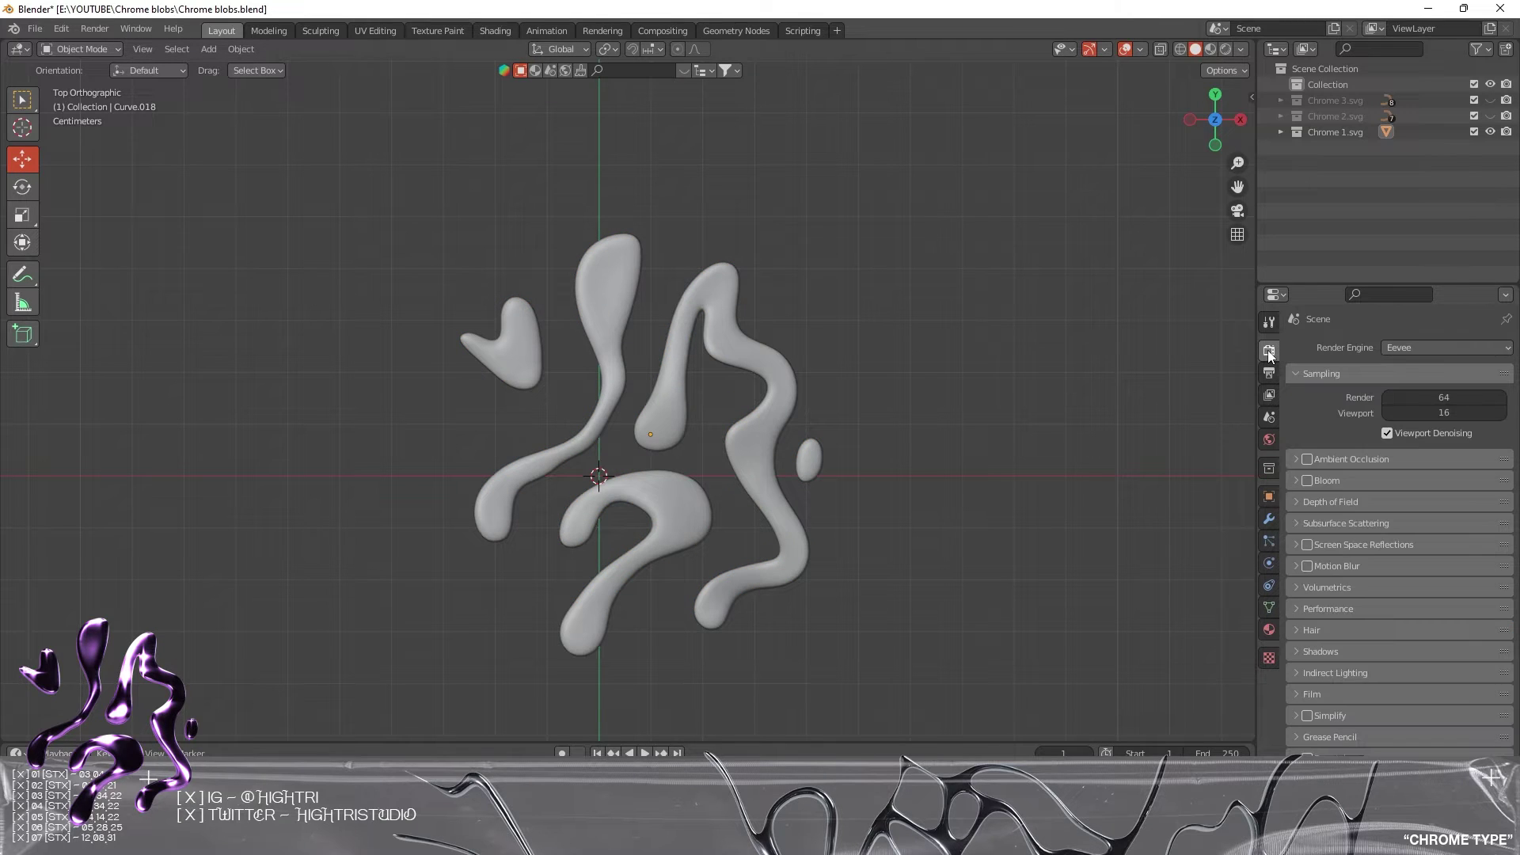
{"action": "left_click", "coordinate": [1409, 348]}
{"action": "left_click", "coordinate": [1399, 401]}
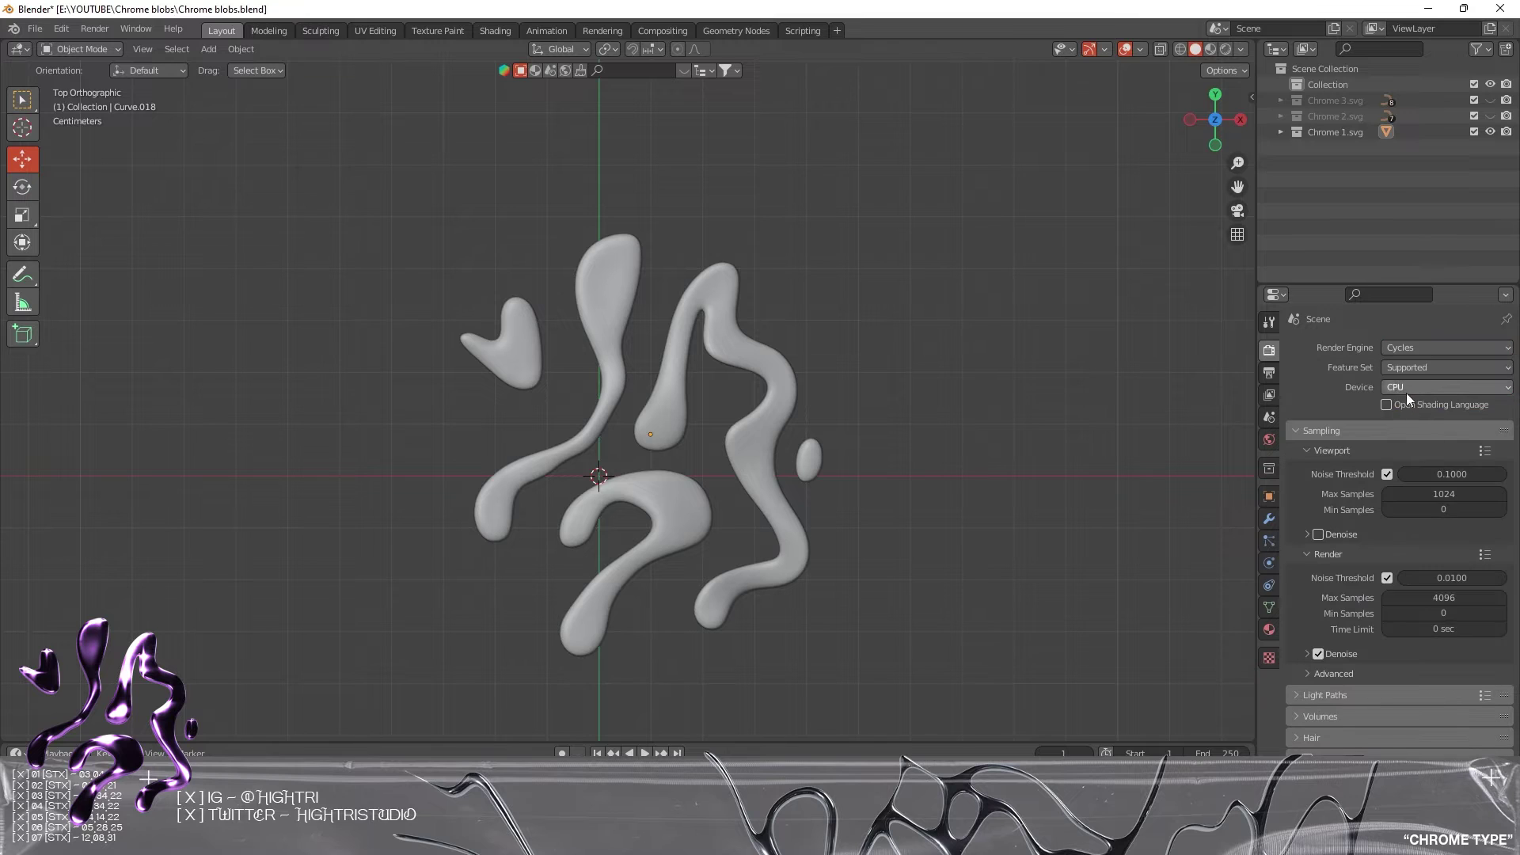
{"action": "left_click", "coordinate": [1406, 392]}
{"action": "left_click", "coordinate": [1399, 418]}
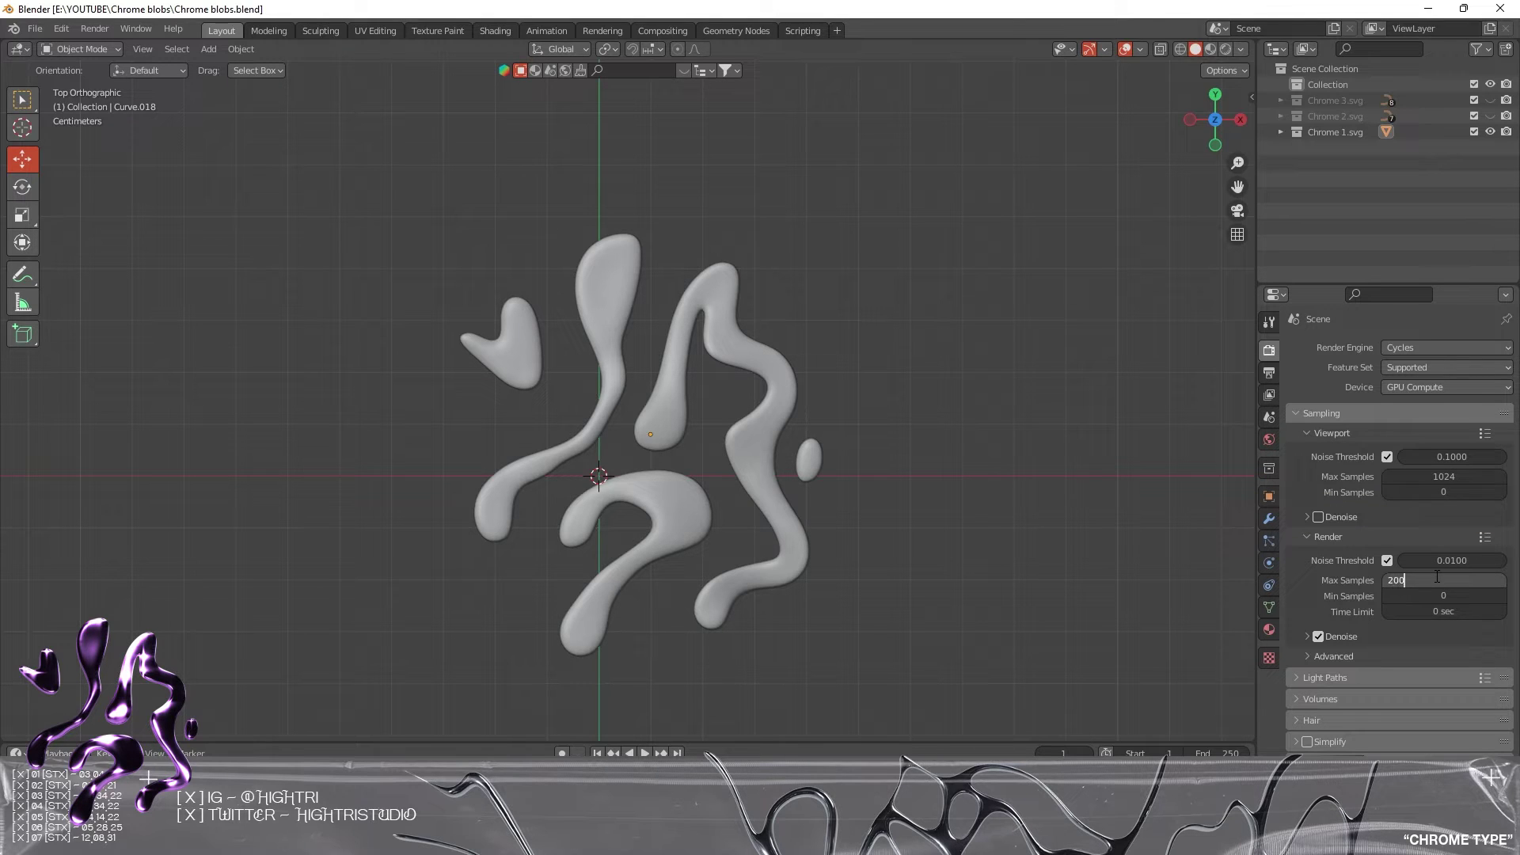
{"action": "key", "text": "Return"}
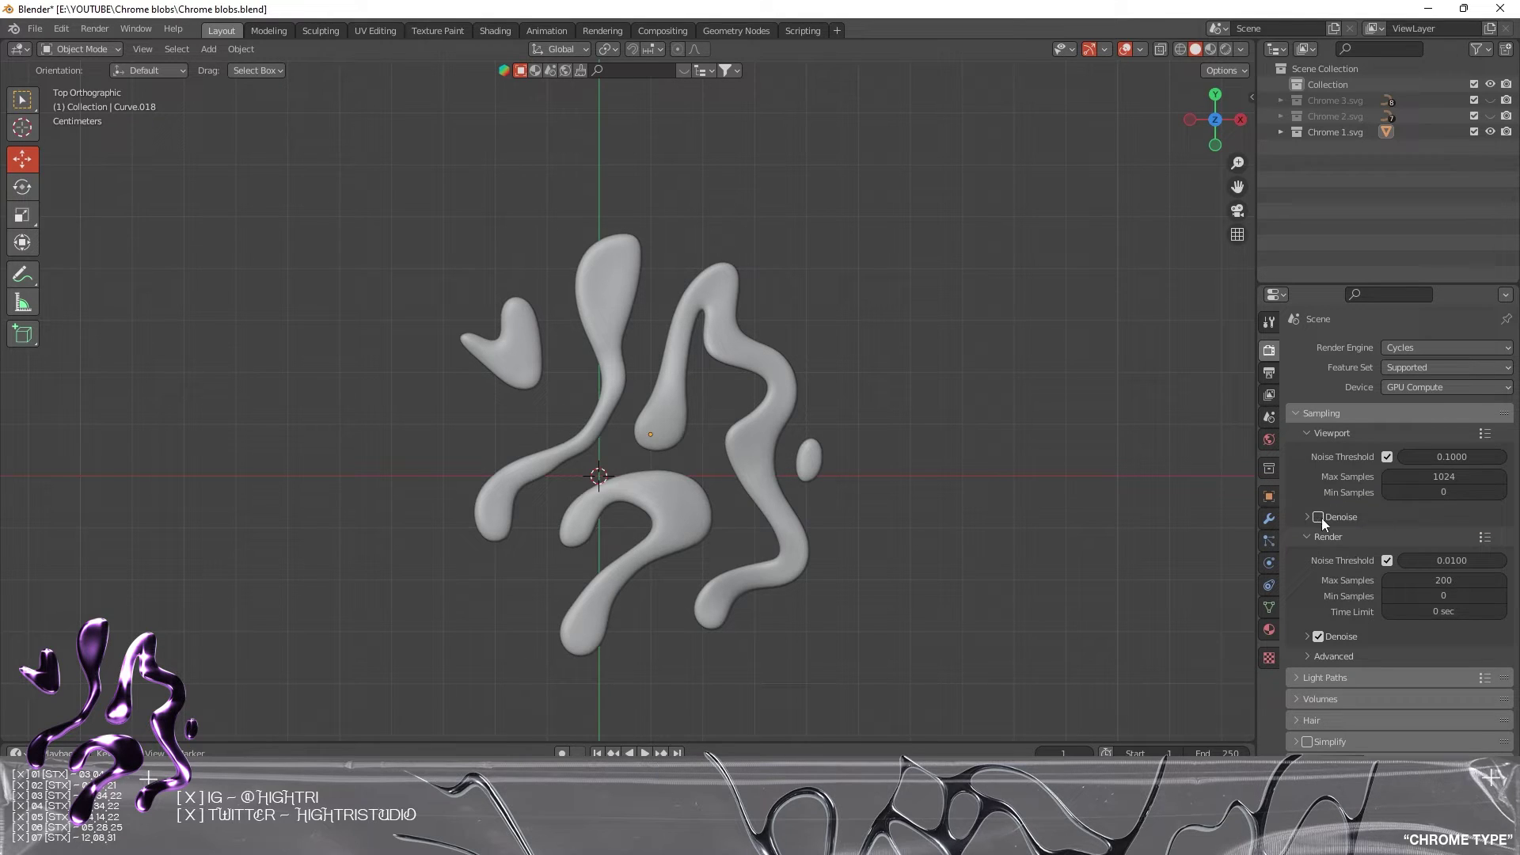
{"action": "left_click", "coordinate": [1268, 439]}
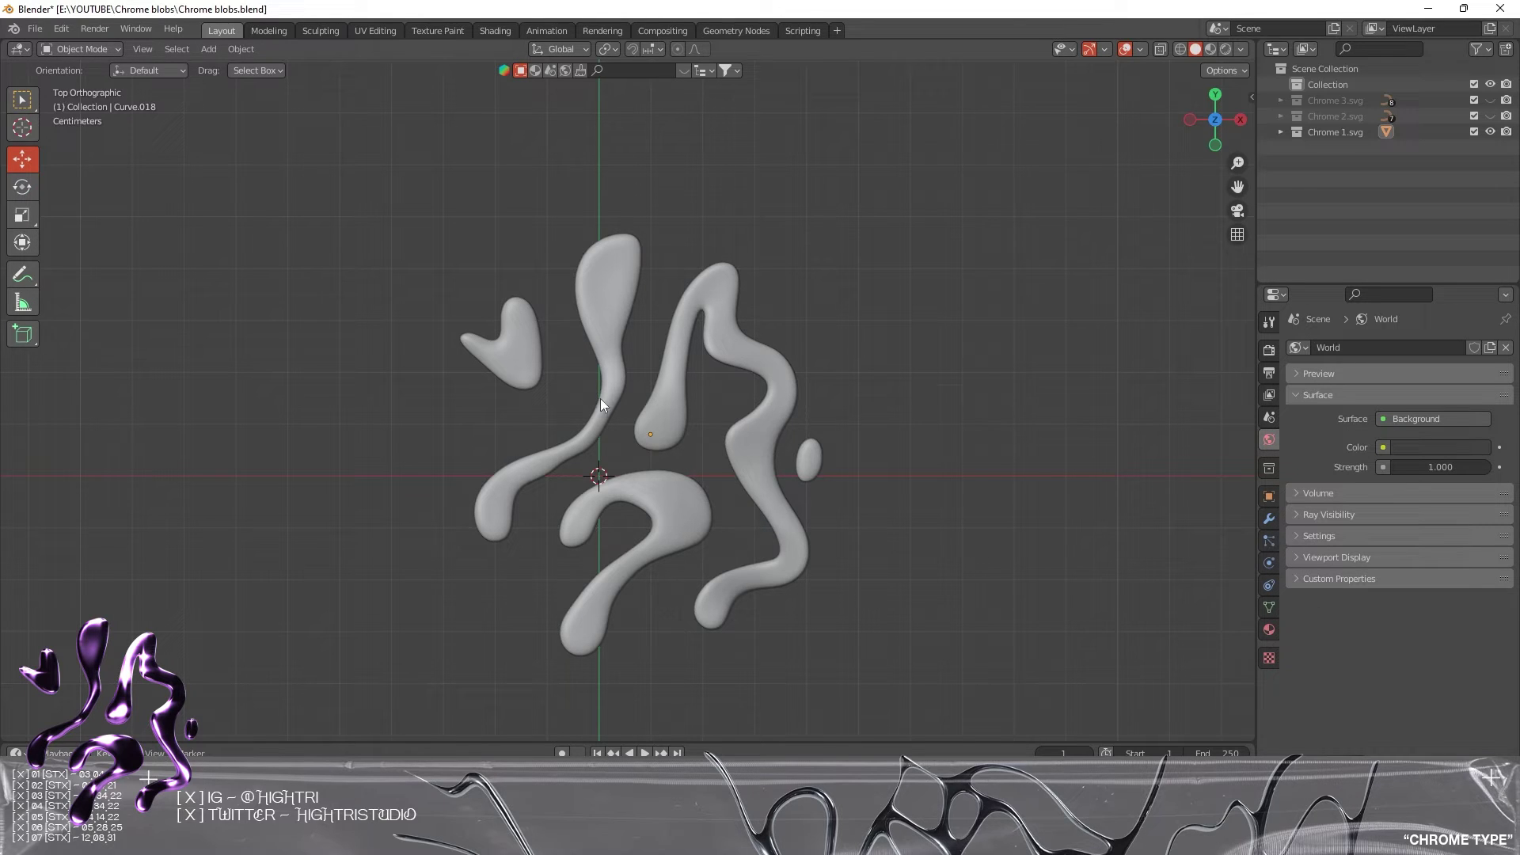
- Switch the viewport to Rendered shading and apply Shade Smooth to all the blobs
{"action": "key", "text": "z"}
{"action": "left_click", "coordinate": [931, 295]}
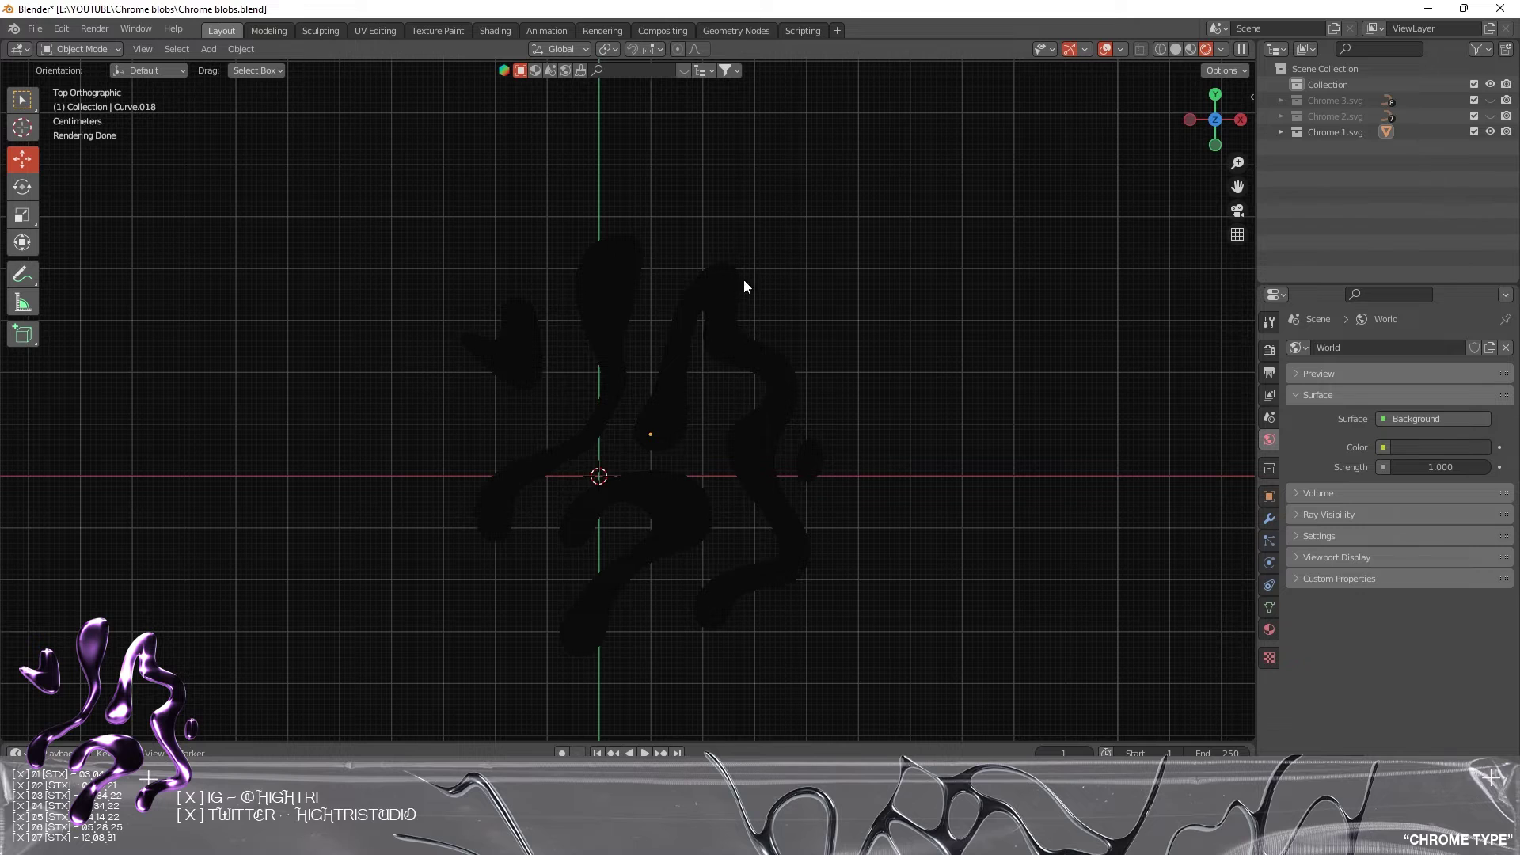
{"action": "middle_click_drag", "start_coordinate": [760, 559], "coordinate": [619, 390]}
{"action": "middle_click_drag", "start_coordinate": [459, 552], "coordinate": [787, 485]}
{"action": "key", "text": "a"}
{"action": "right_click", "coordinate": [695, 467]}
{"action": "left_click", "coordinate": [699, 464]}
- Back in top view, enable Film > Transparent in the render settings
{"action": "key", "text": "KP_7"}
{"action": "scroll", "coordinate": [858, 432], "scroll_direction": "down", "scroll_amount": 4}
{"action": "left_click", "coordinate": [855, 428]}
{"action": "key", "text": "shift+a"}
{"action": "left_click", "coordinate": [1269, 351]}
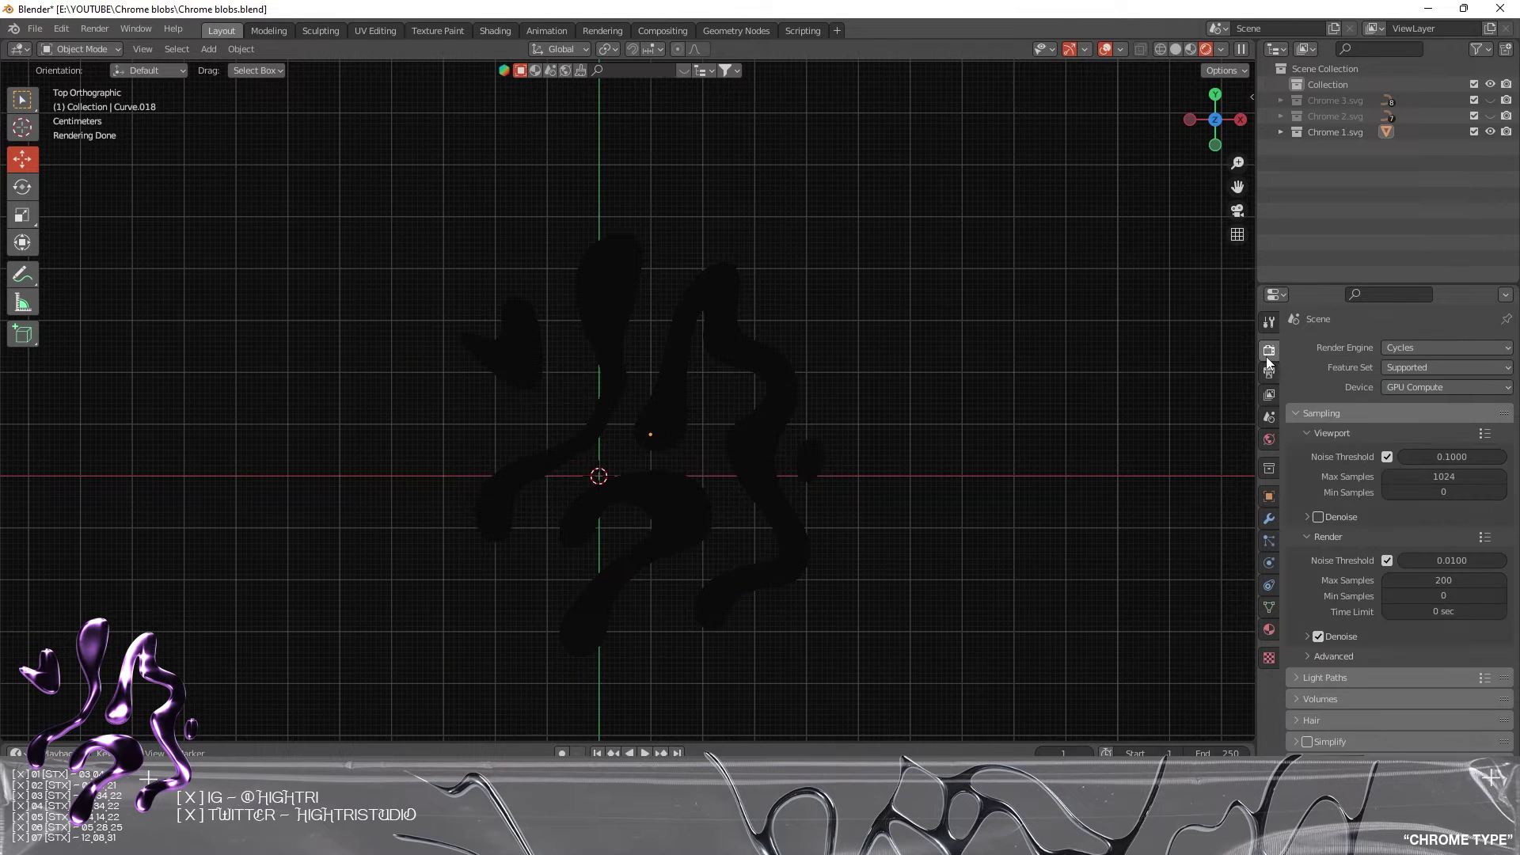
{"action": "scroll", "coordinate": [1335, 727], "scroll_direction": "down", "scroll_amount": 3}
{"action": "left_click", "coordinate": [1299, 689]}
{"action": "scroll", "coordinate": [1346, 693], "scroll_direction": "down", "scroll_amount": 4}
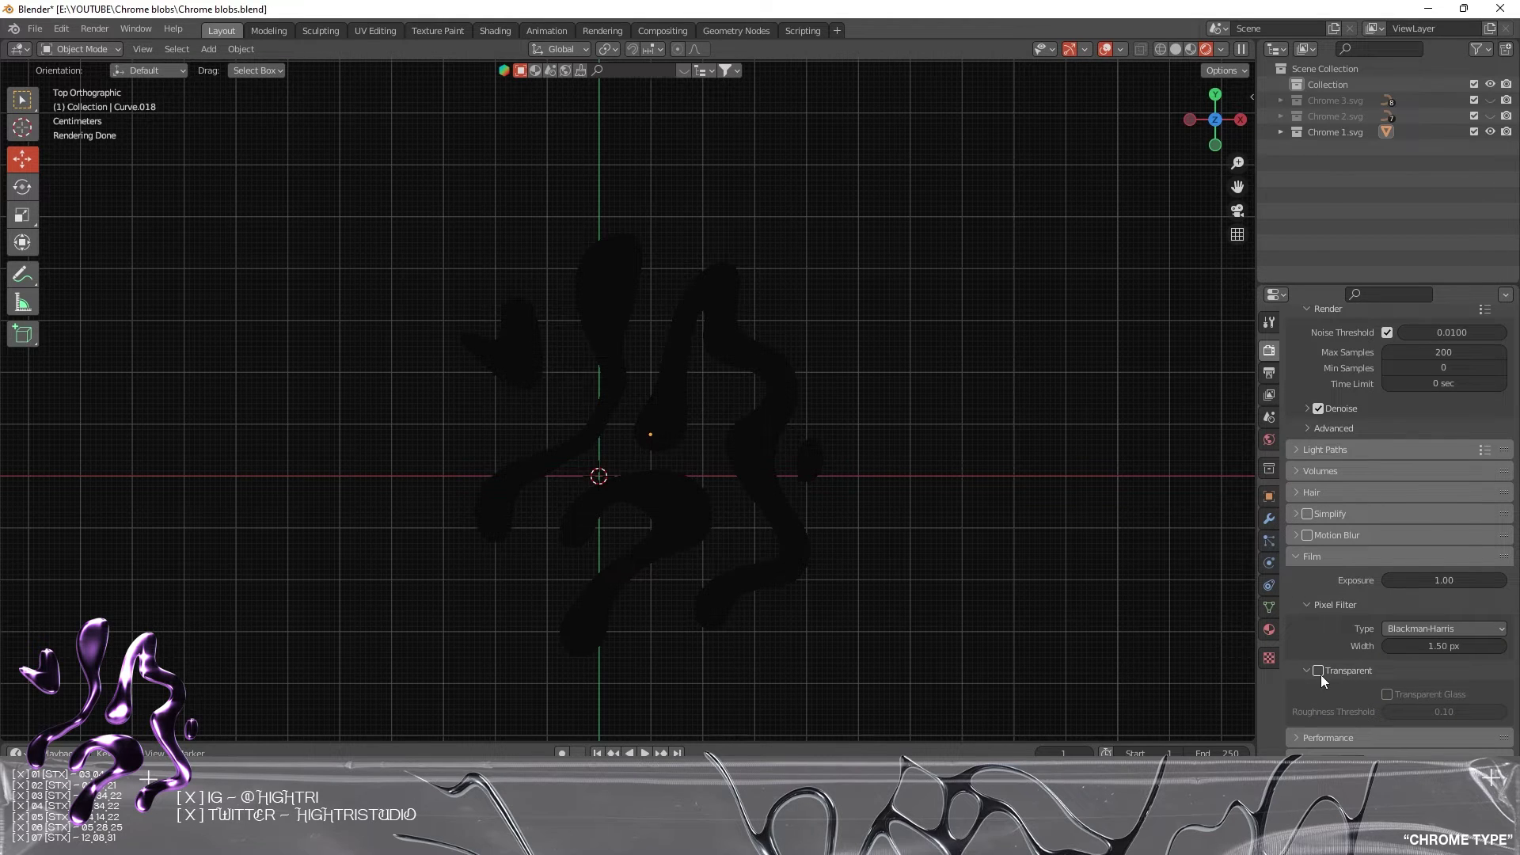
{"action": "left_click", "coordinate": [1318, 672]}
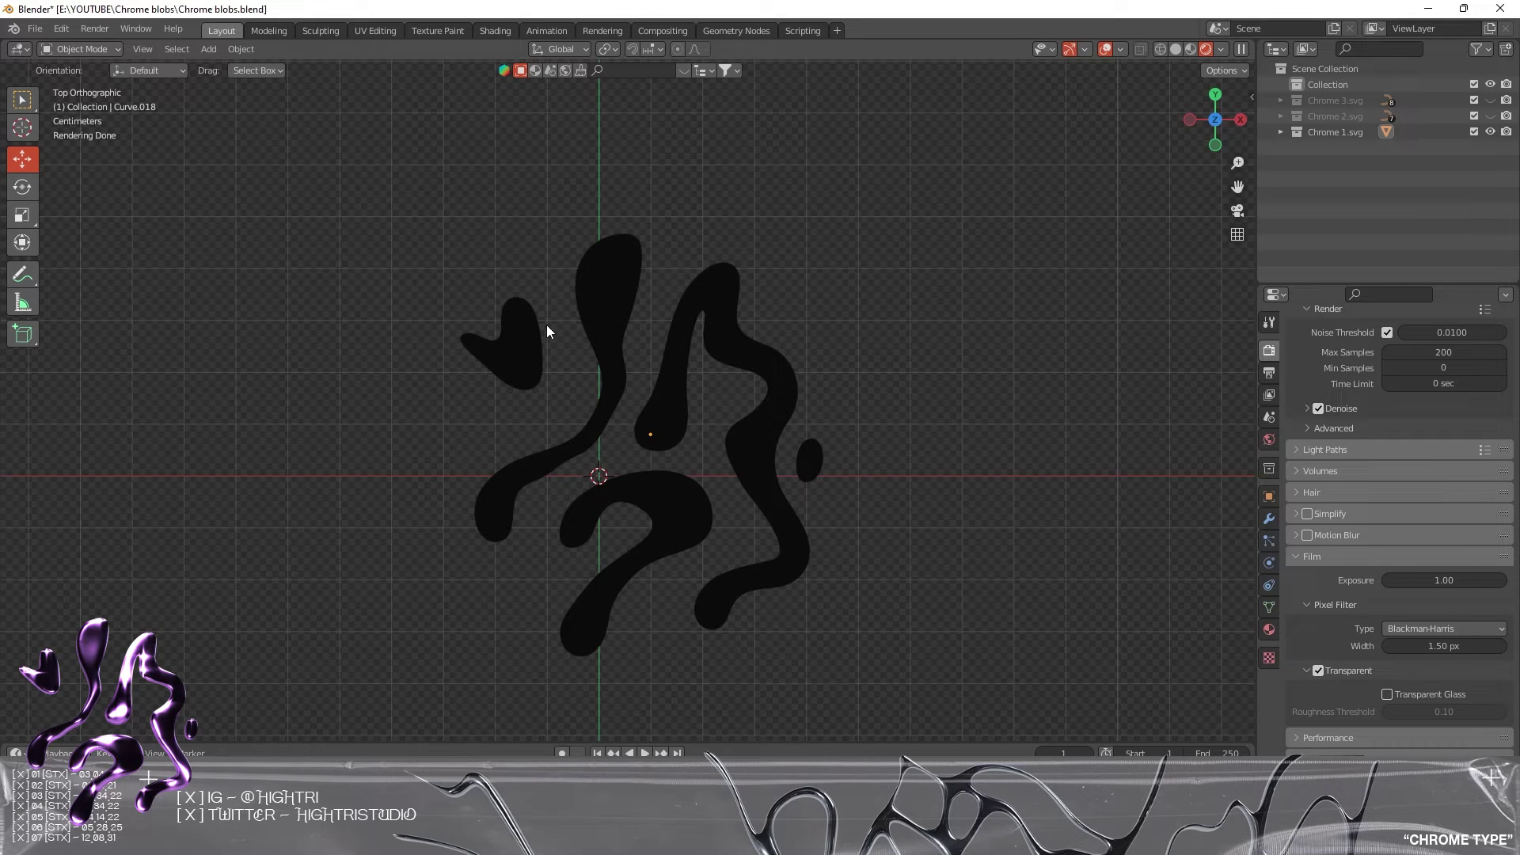
- Add a light, scale it and raise it along Z, then delete it
{"action": "scroll", "coordinate": [546, 324], "scroll_direction": "up", "scroll_amount": 3}
{"action": "scroll", "coordinate": [646, 367], "scroll_direction": "down", "scroll_amount": 4}
{"action": "key", "text": "shift+a"}
{"action": "mouse_move", "coordinate": [496, 528]}
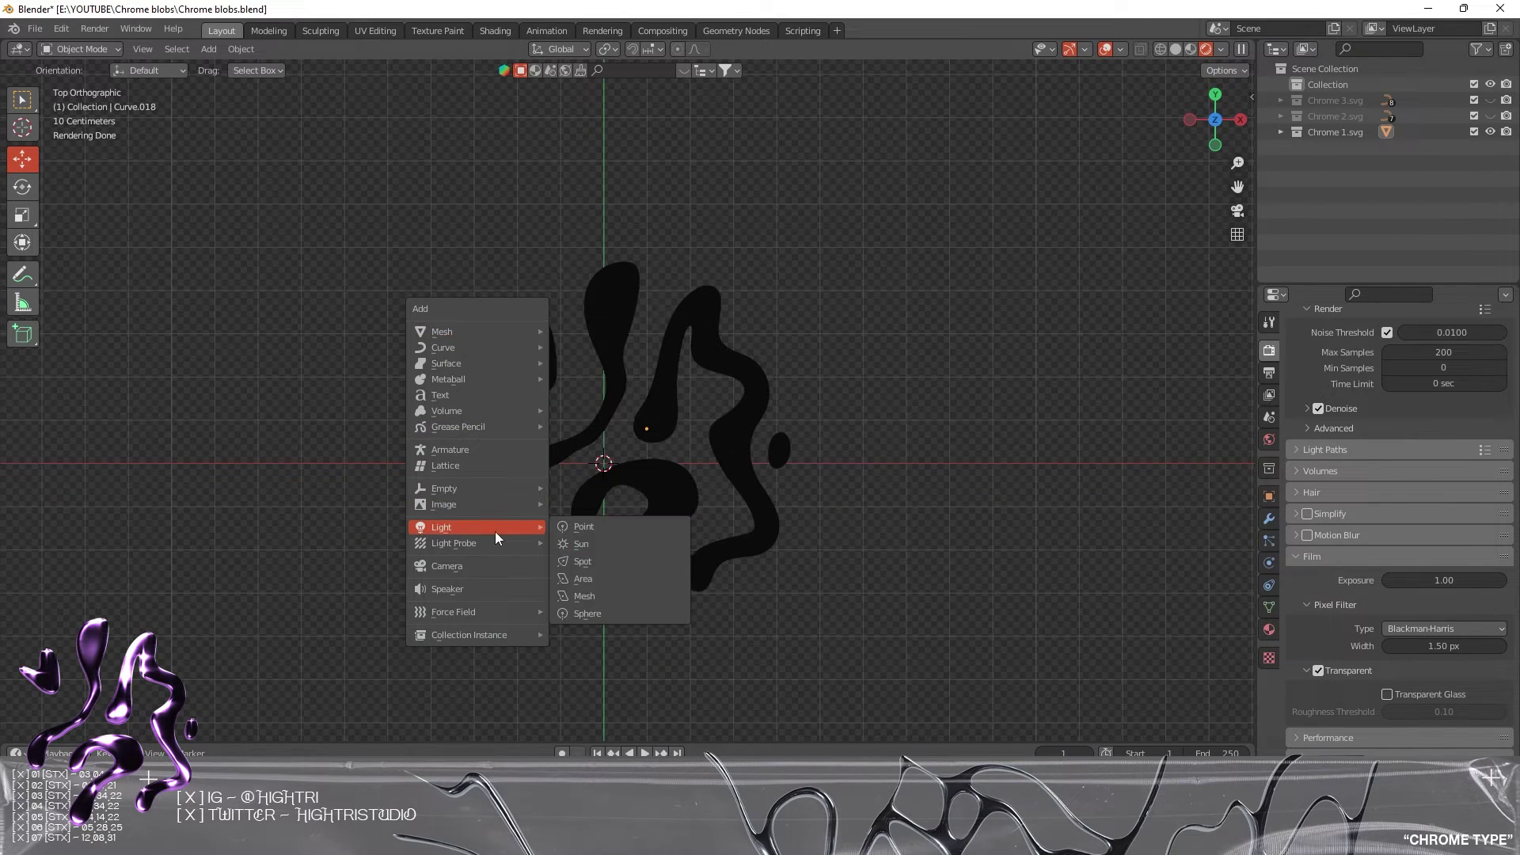
{"action": "left_click", "coordinate": [587, 594]}
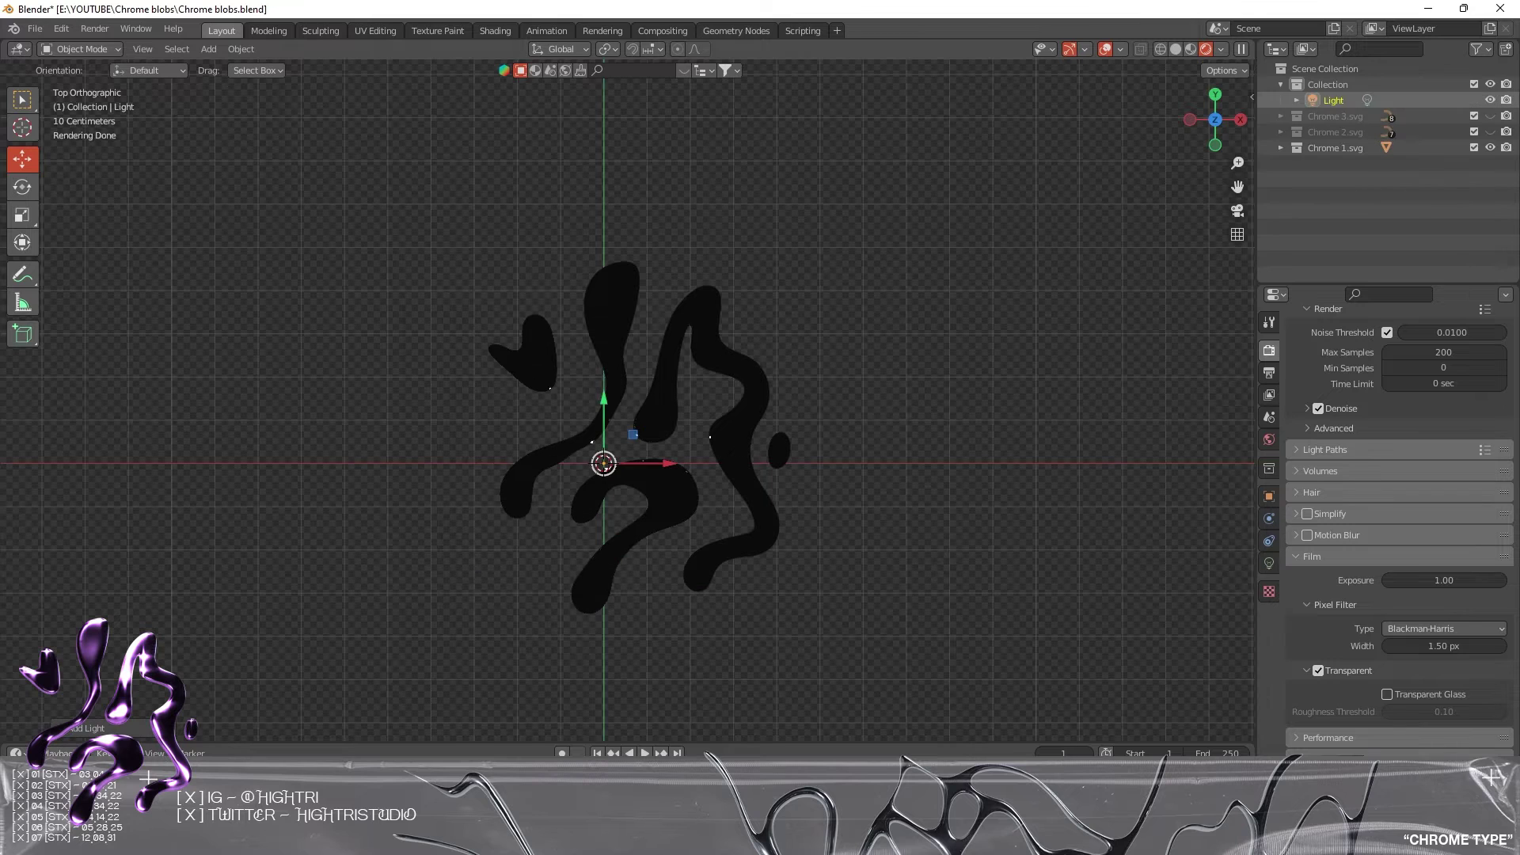
{"action": "key", "text": "s"}
{"action": "left_click", "coordinate": [1010, 537]}
{"action": "middle_click_drag", "start_coordinate": [792, 316], "coordinate": [677, 372]}
{"action": "key", "text": "g"}
{"action": "key", "text": "z"}
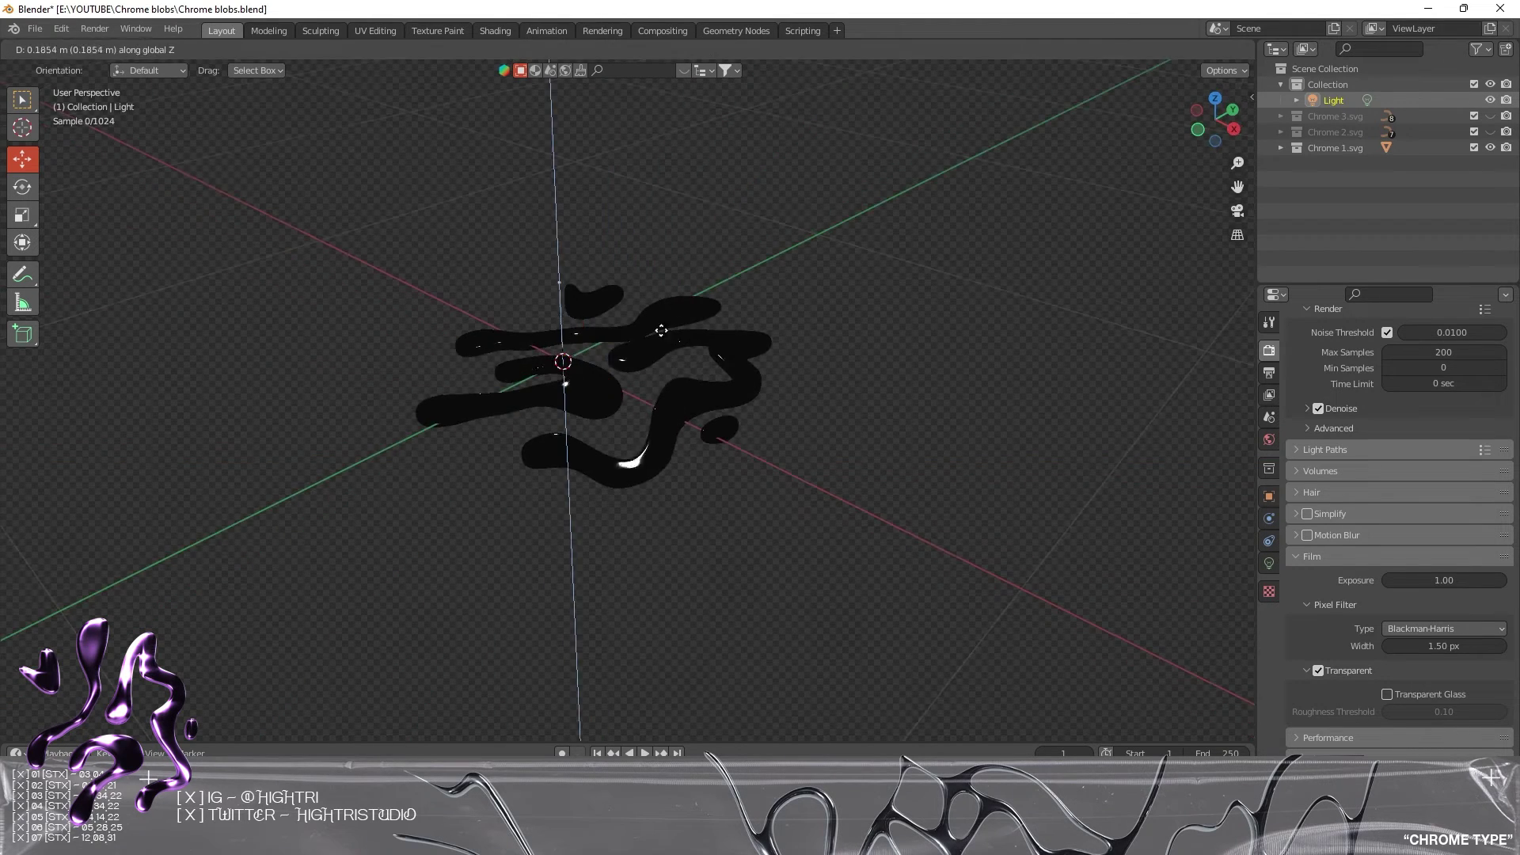
{"action": "left_click", "coordinate": [659, 323]}
{"action": "key", "text": "Delete"}
- Add an Area light and raise it along Z high above the blobs
{"action": "key", "text": "shift+a"}
{"action": "mouse_move", "coordinate": [615, 325]}
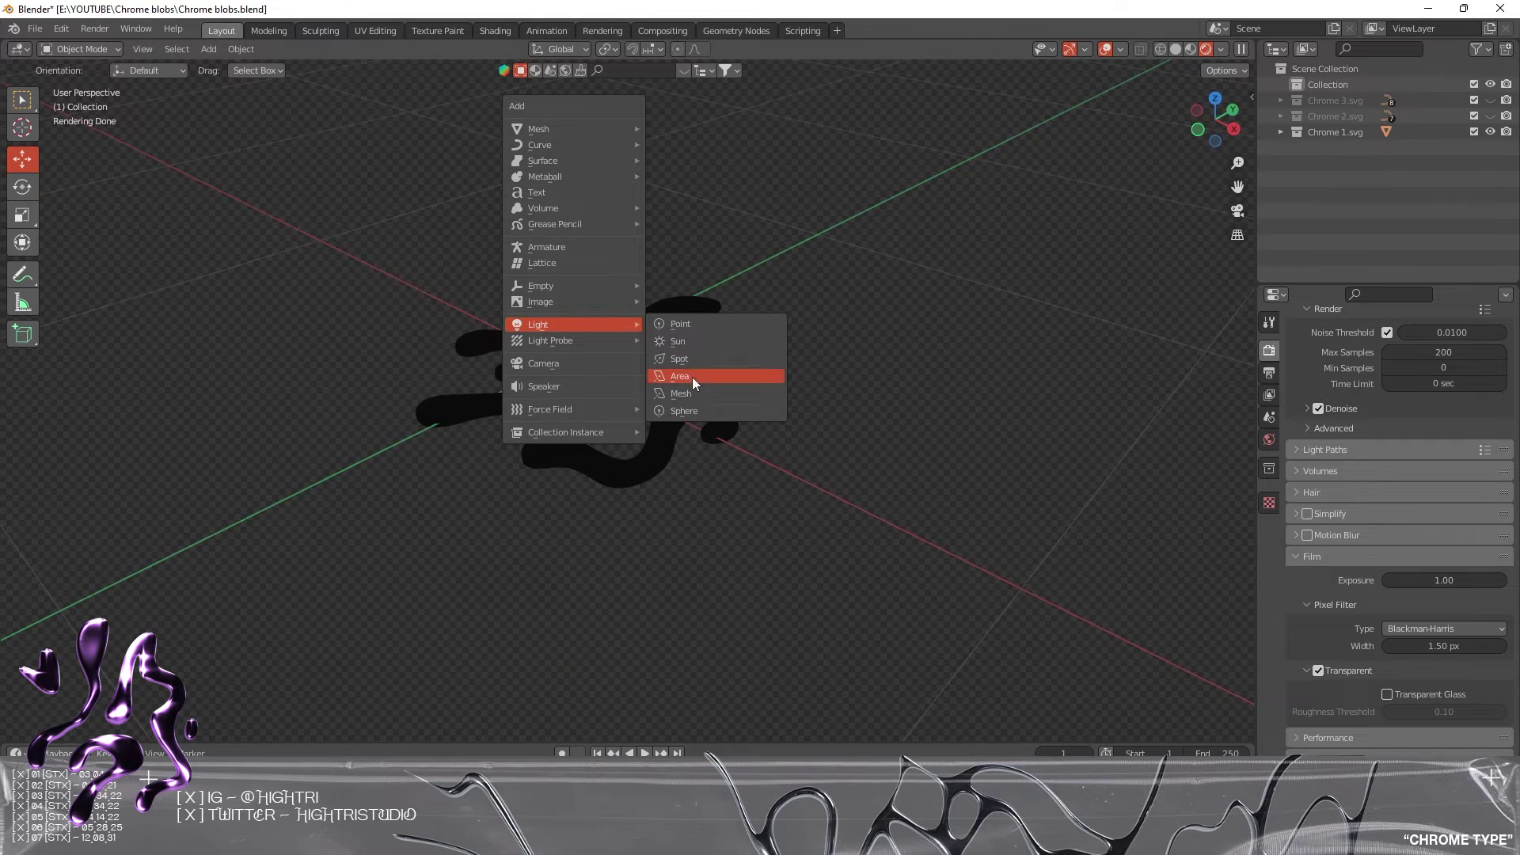
{"action": "left_click", "coordinate": [695, 378]}
{"action": "key", "text": "g"}
{"action": "key", "text": "z"}
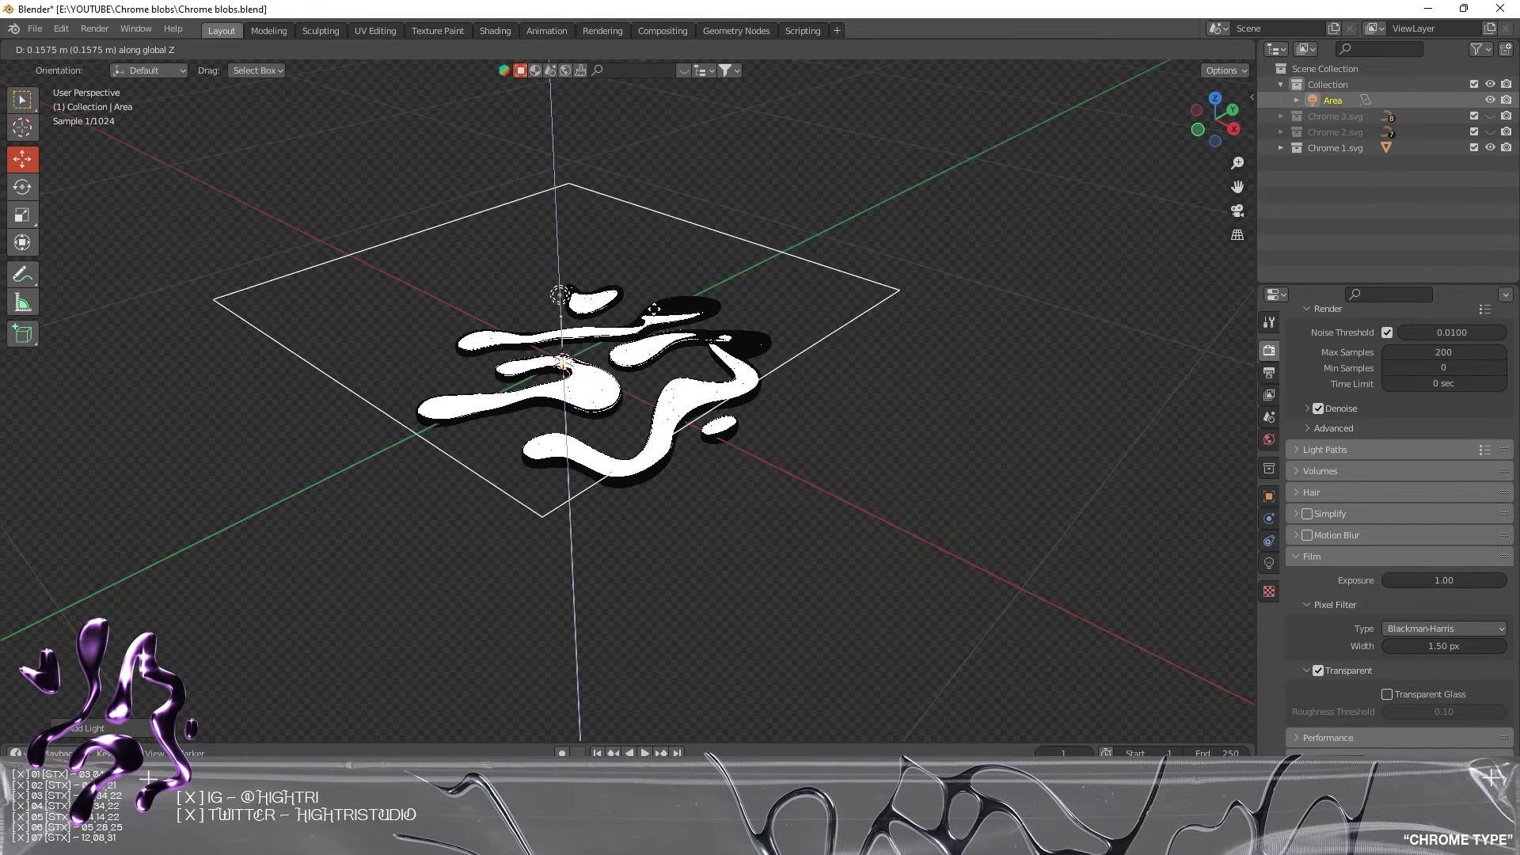
{"action": "left_click", "coordinate": [632, 117]}
{"action": "middle_click_drag", "start_coordinate": [632, 117], "coordinate": [547, 217]}
{"action": "key", "text": "shift+a"}
- Add a Plane and, in Right view, lower it along Z below the blobs
{"action": "mouse_move", "coordinate": [439, 64]}
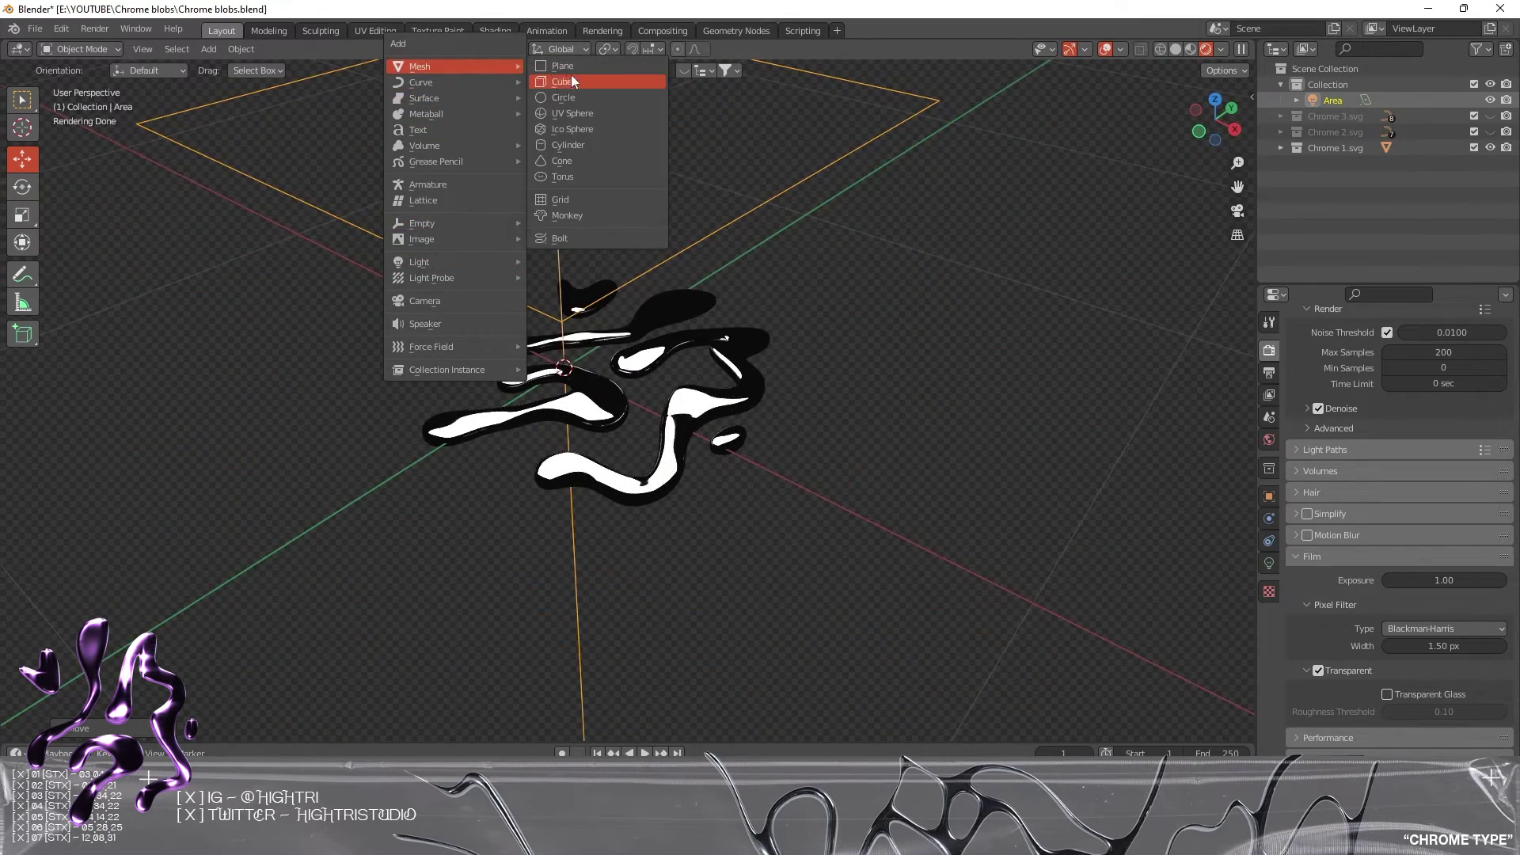
{"action": "left_click", "coordinate": [564, 66]}
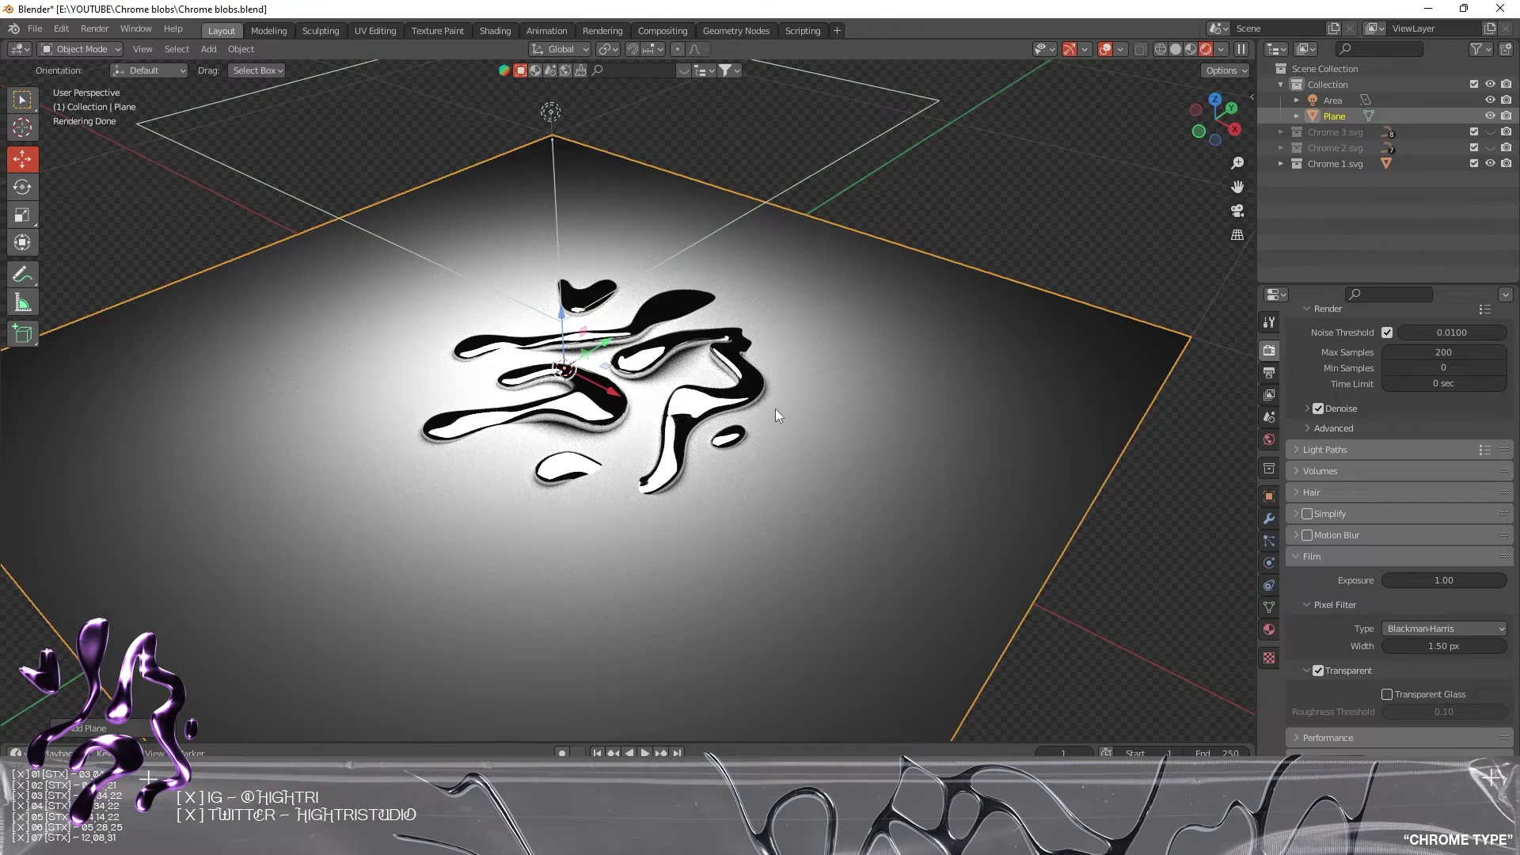
{"action": "middle_click_drag", "start_coordinate": [774, 410], "coordinate": [659, 378]}
{"action": "key", "text": "KP_3"}
{"action": "scroll", "coordinate": [652, 374], "scroll_direction": "up", "scroll_amount": 5}
{"action": "middle_click_drag", "start_coordinate": [658, 281], "coordinate": [840, 354], "text": "shift"}
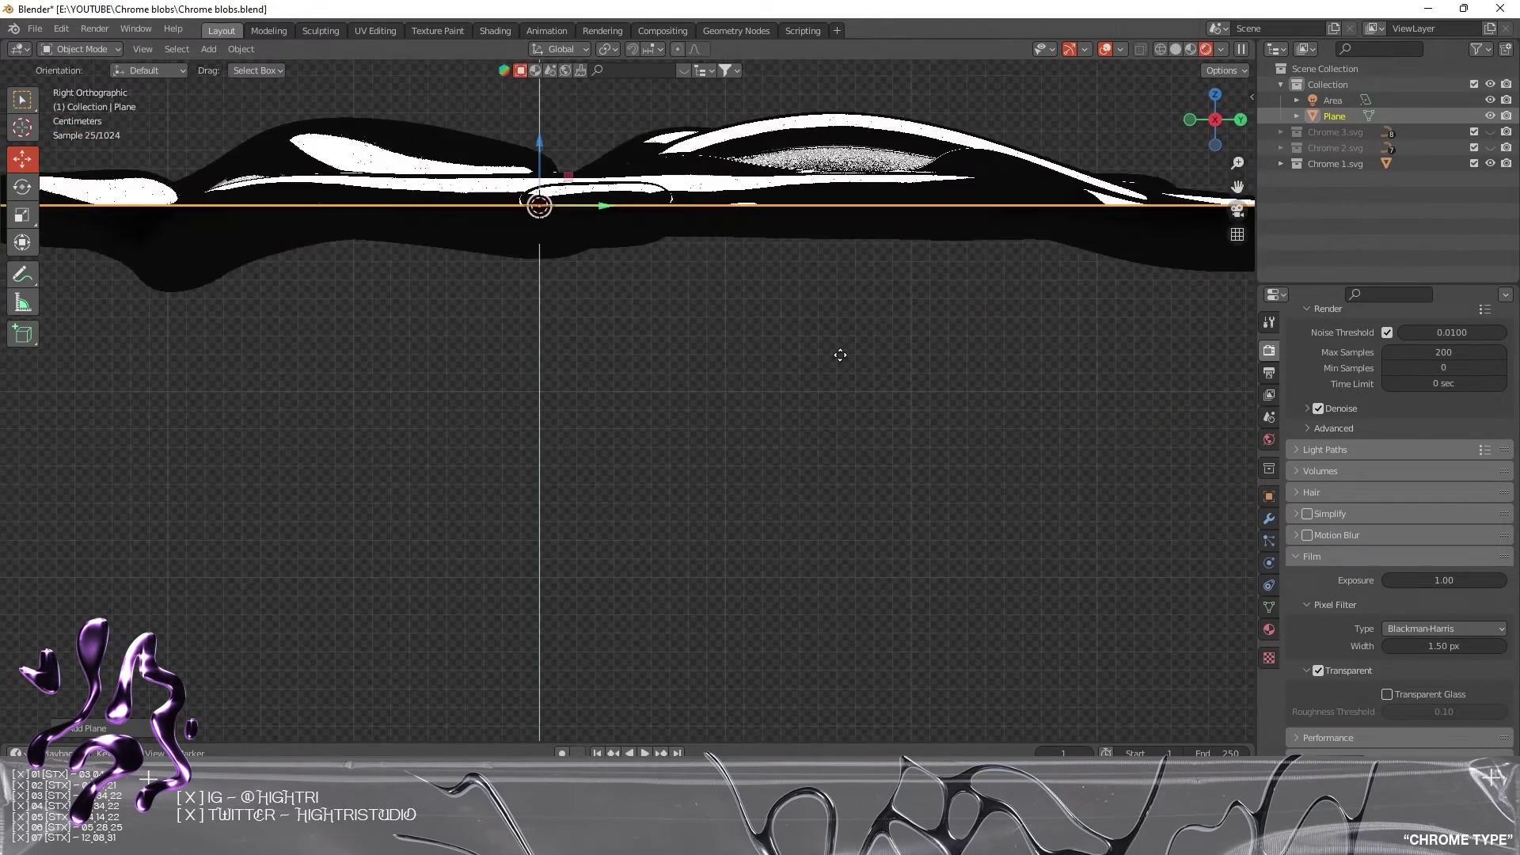
{"action": "key", "text": "g"}
{"action": "key", "text": "z"}
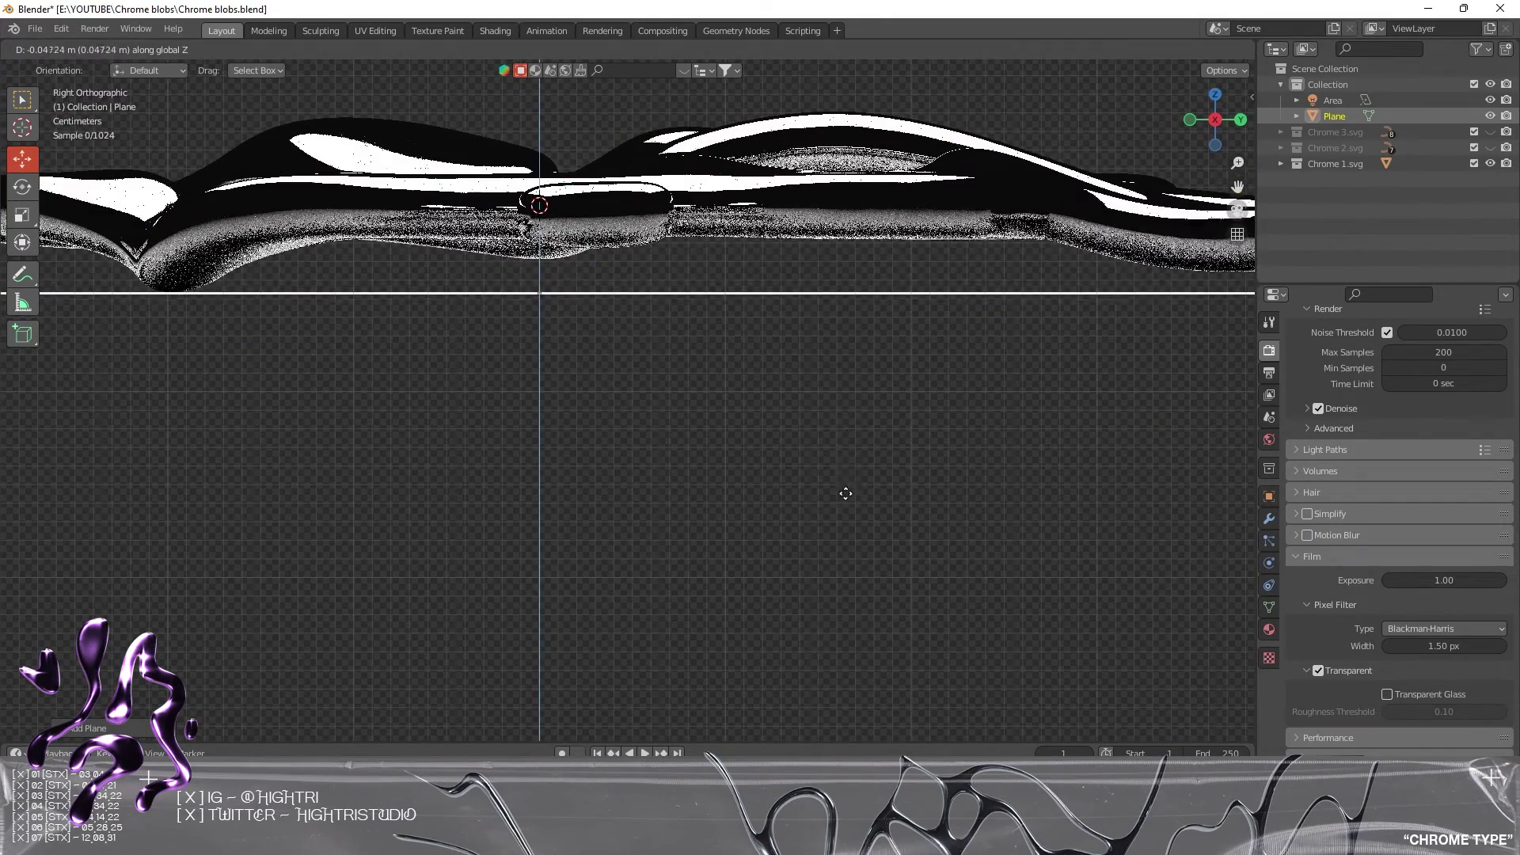
{"action": "left_click", "coordinate": [858, 500]}
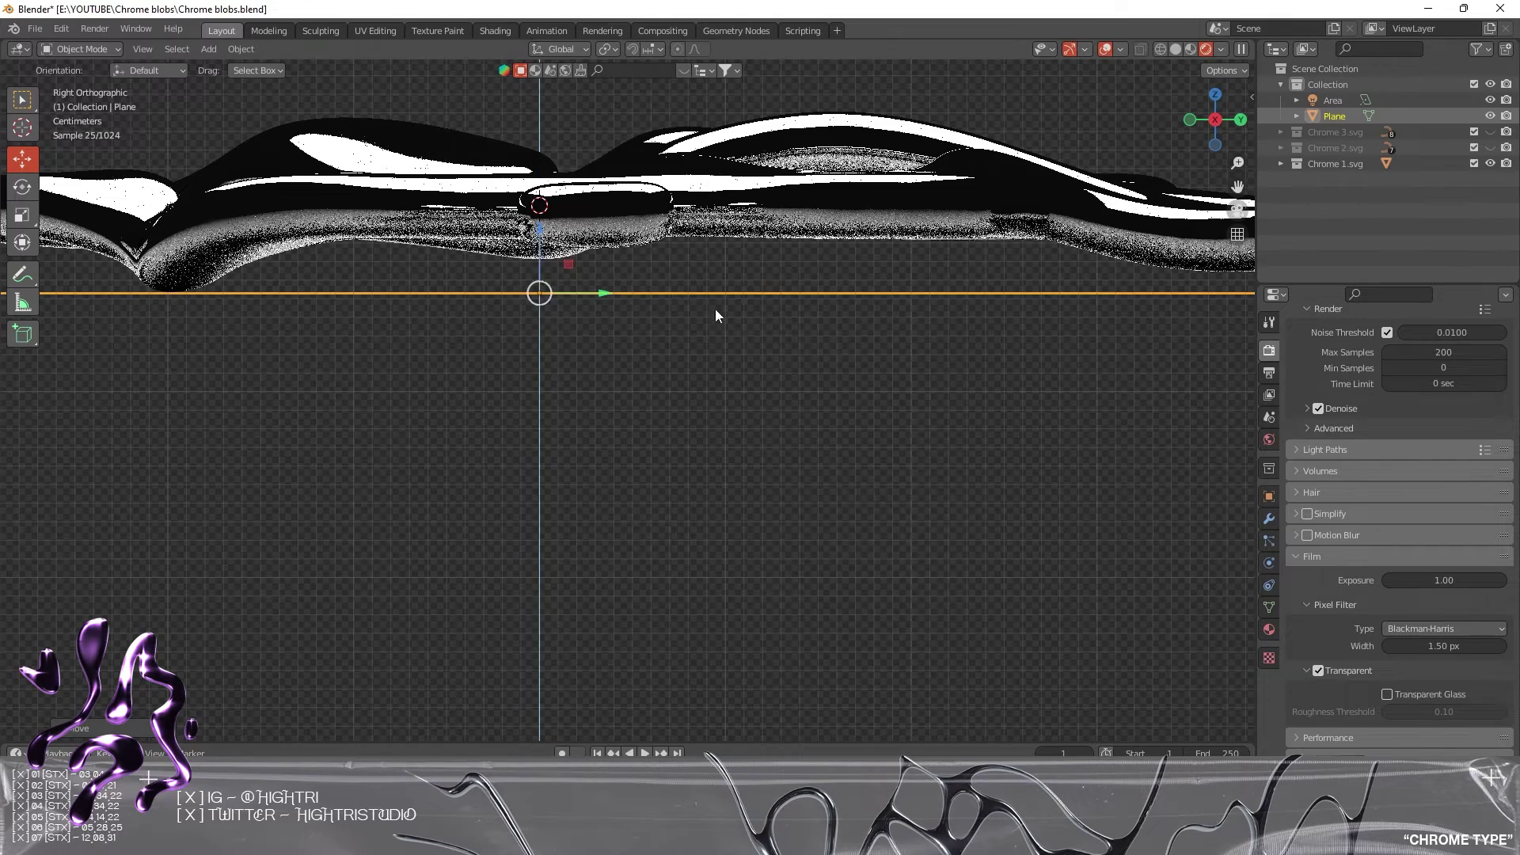
- Adjust the plane's height twice more so it sits just beneath the blobs
{"action": "middle_click_drag", "start_coordinate": [715, 315], "coordinate": [795, 457], "text": "ctrl"}
{"action": "scroll", "coordinate": [732, 361], "scroll_direction": "up", "scroll_amount": 2}
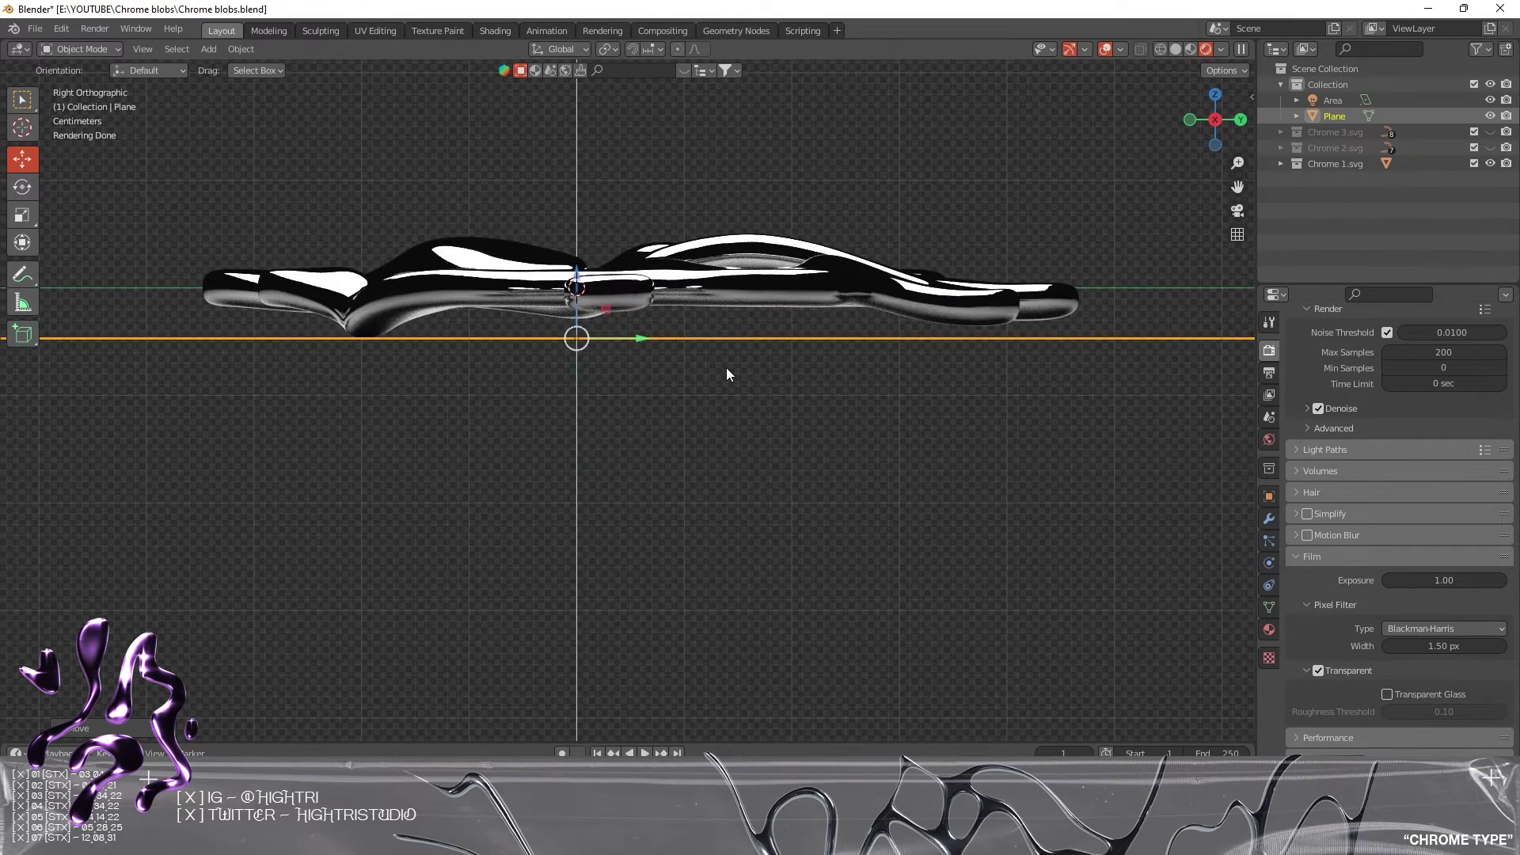
{"action": "key", "text": "g"}
{"action": "key", "text": "z"}
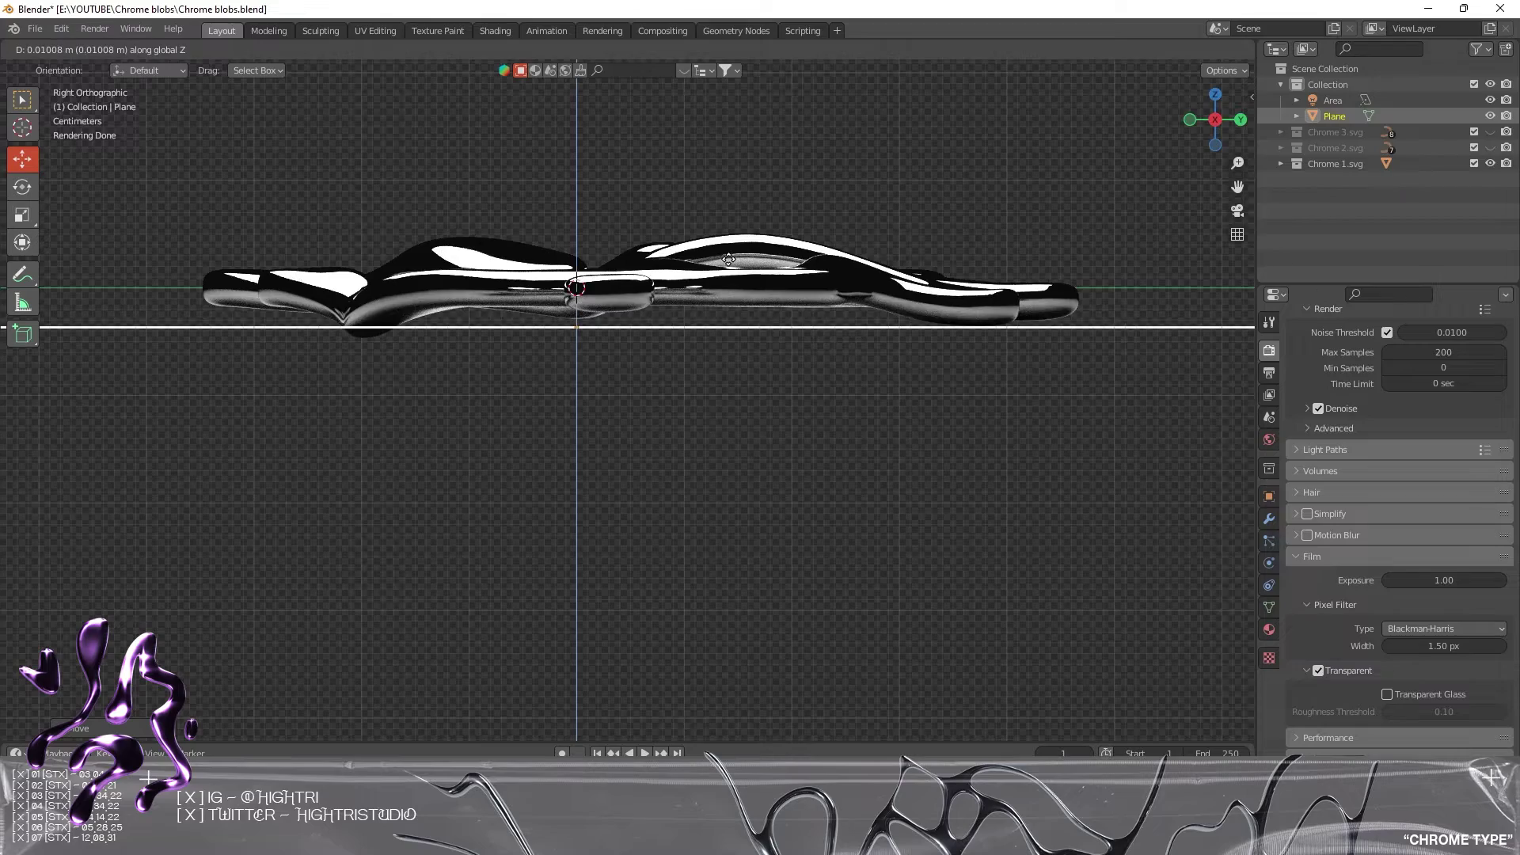
{"action": "left_click", "coordinate": [729, 284]}
{"action": "scroll", "coordinate": [732, 287], "scroll_direction": "up", "scroll_amount": 2}
{"action": "middle_click_drag", "start_coordinate": [1097, 294], "coordinate": [580, 365], "text": "shift"}
{"action": "scroll", "coordinate": [625, 380], "scroll_direction": "up", "scroll_amount": 1}
{"action": "key", "text": "g"}
{"action": "key", "text": "z"}
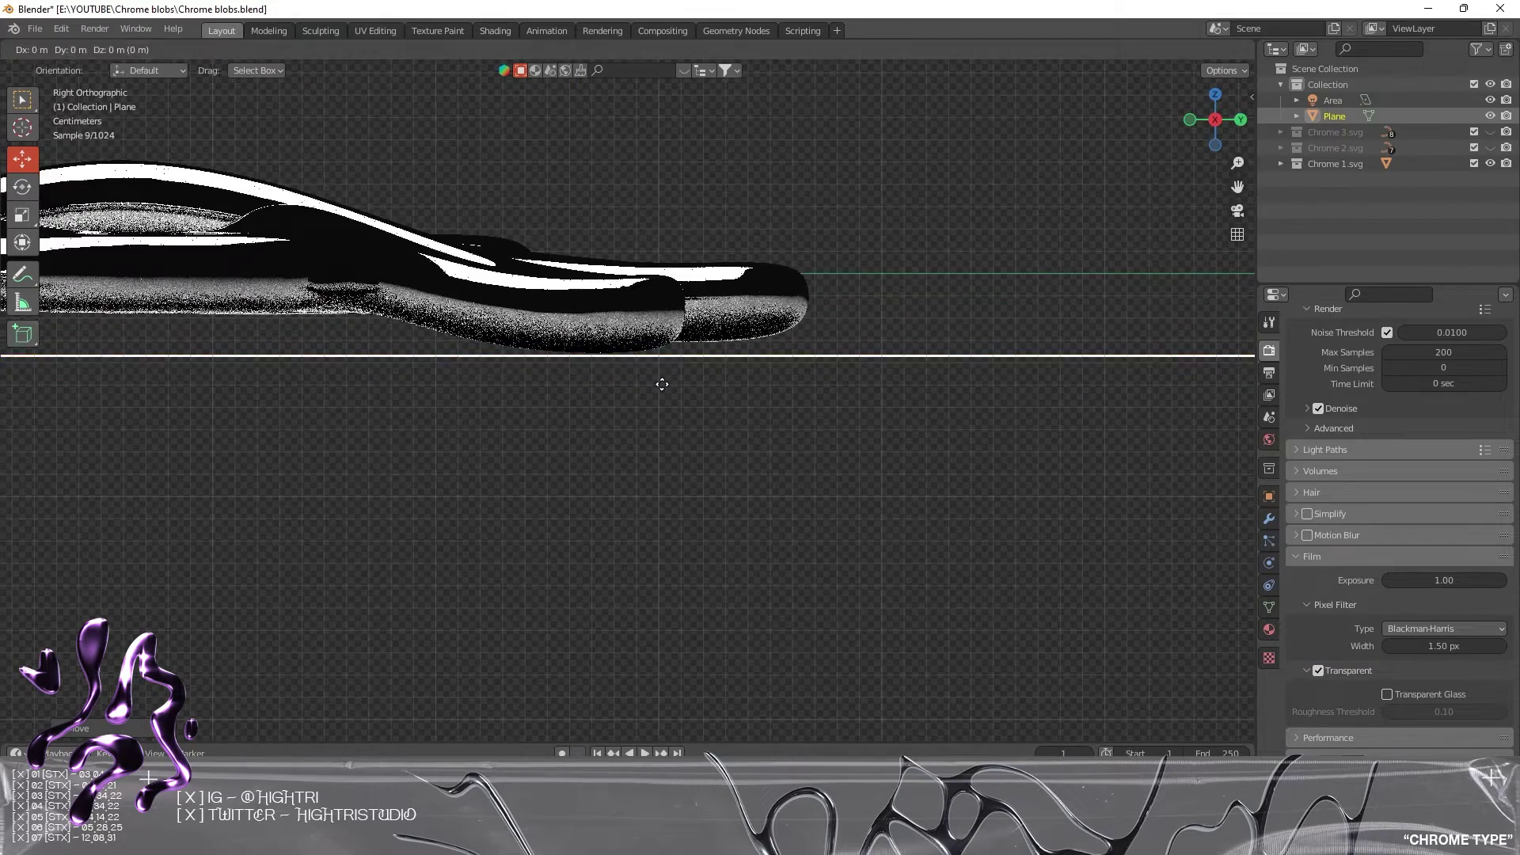
{"action": "left_click", "coordinate": [638, 357]}
{"action": "scroll", "coordinate": [639, 361], "scroll_direction": "down", "scroll_amount": 3}
{"action": "middle_click_drag", "start_coordinate": [486, 347], "coordinate": [855, 392], "text": "shift"}
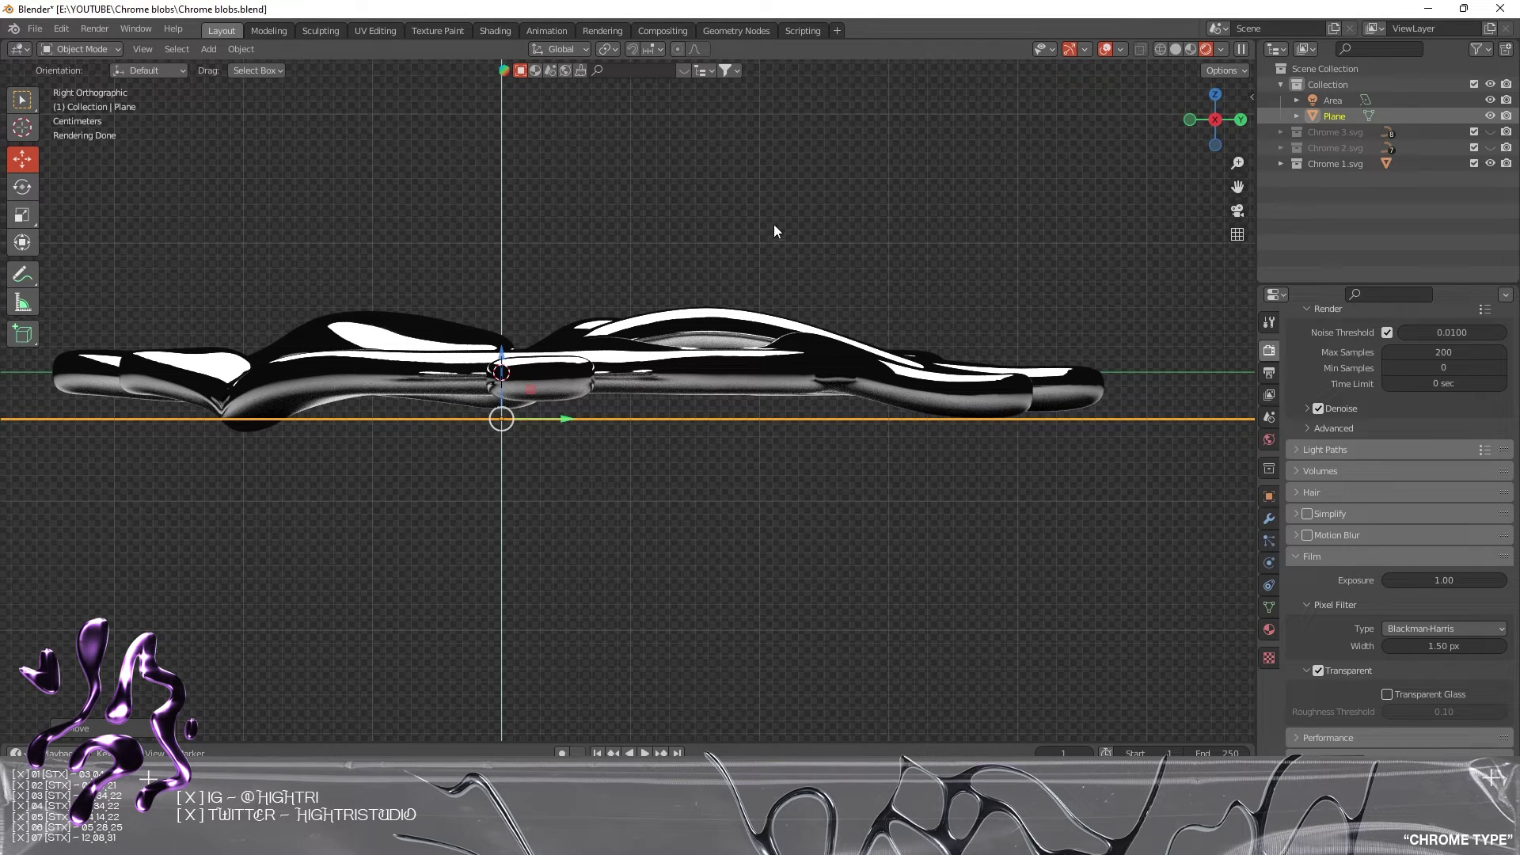
{"action": "middle_click_drag", "start_coordinate": [774, 232], "coordinate": [934, 306]}
- Hide the area light from transmission rays in its Visibility settings, keeping glossy reflections on
{"action": "middle_click_drag", "start_coordinate": [1075, 151], "coordinate": [735, 489]}
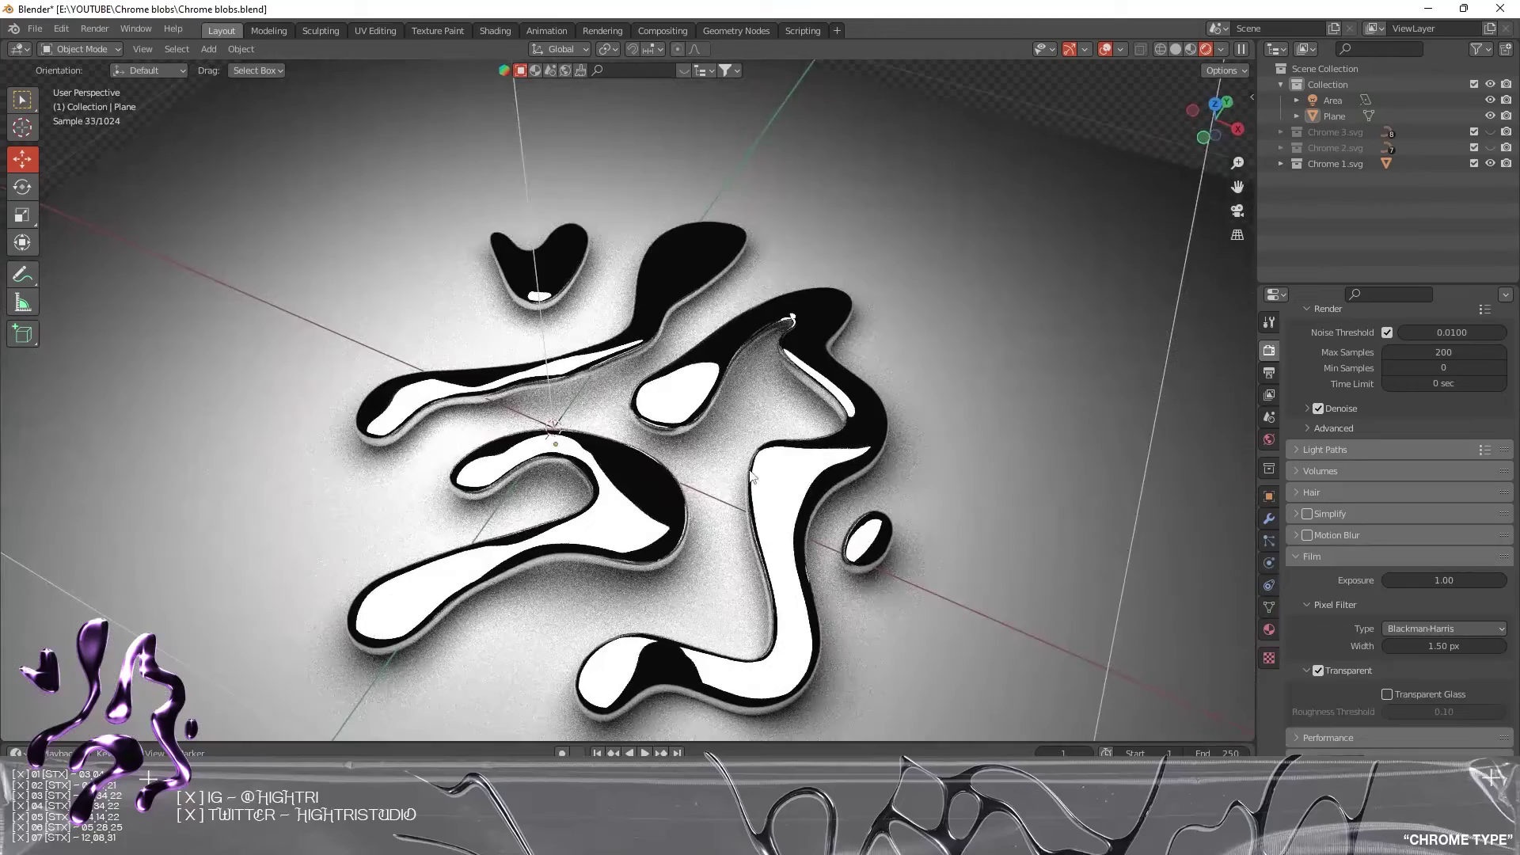
{"action": "scroll", "coordinate": [657, 462], "scroll_direction": "down", "scroll_amount": 5}
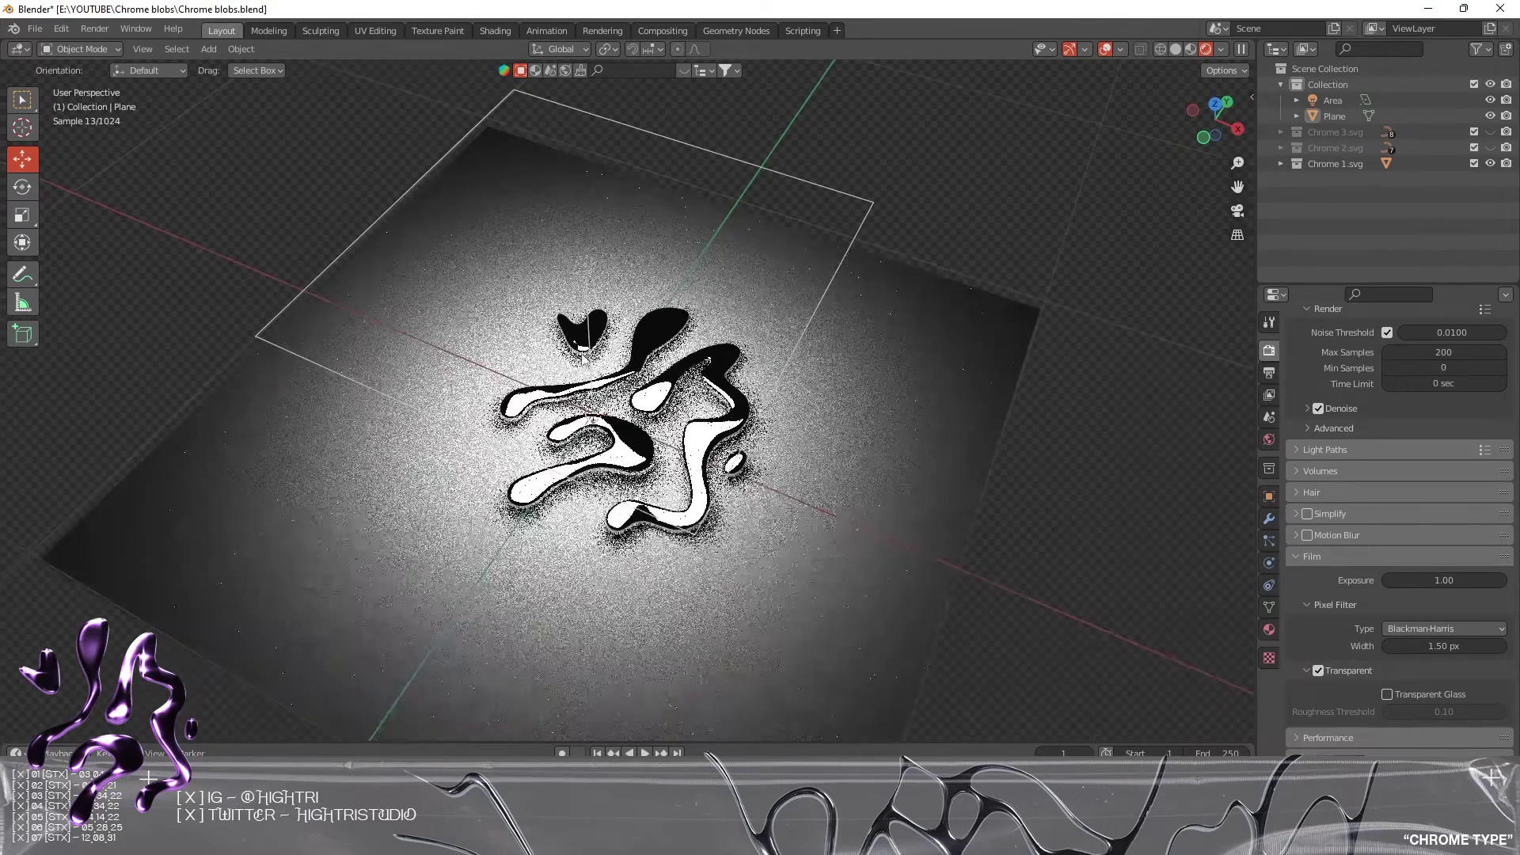
{"action": "left_click", "coordinate": [585, 266]}
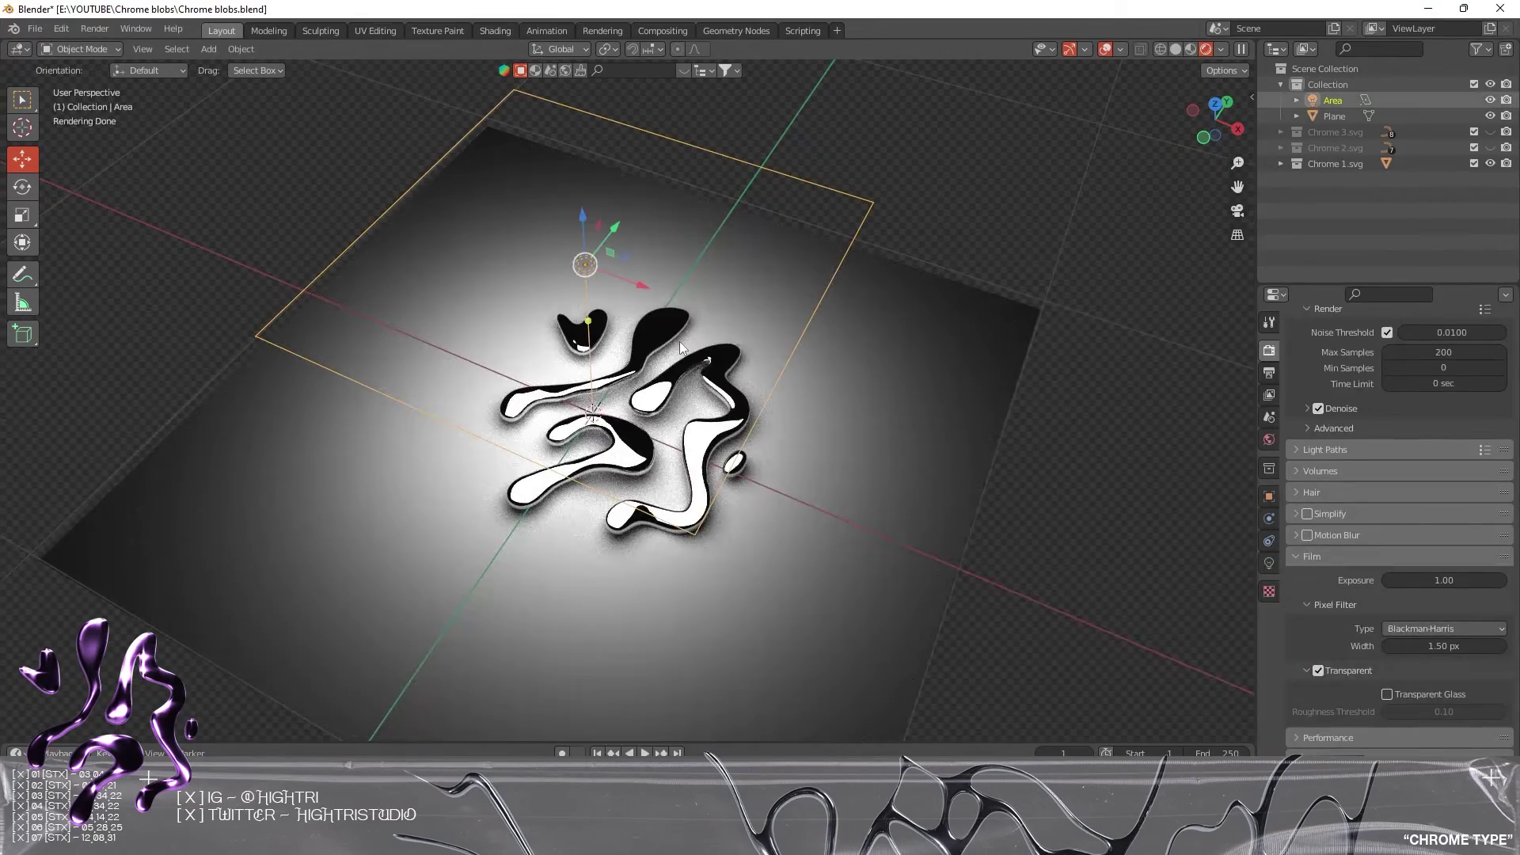
{"action": "left_click", "coordinate": [1267, 560]}
{"action": "left_click", "coordinate": [1270, 497]}
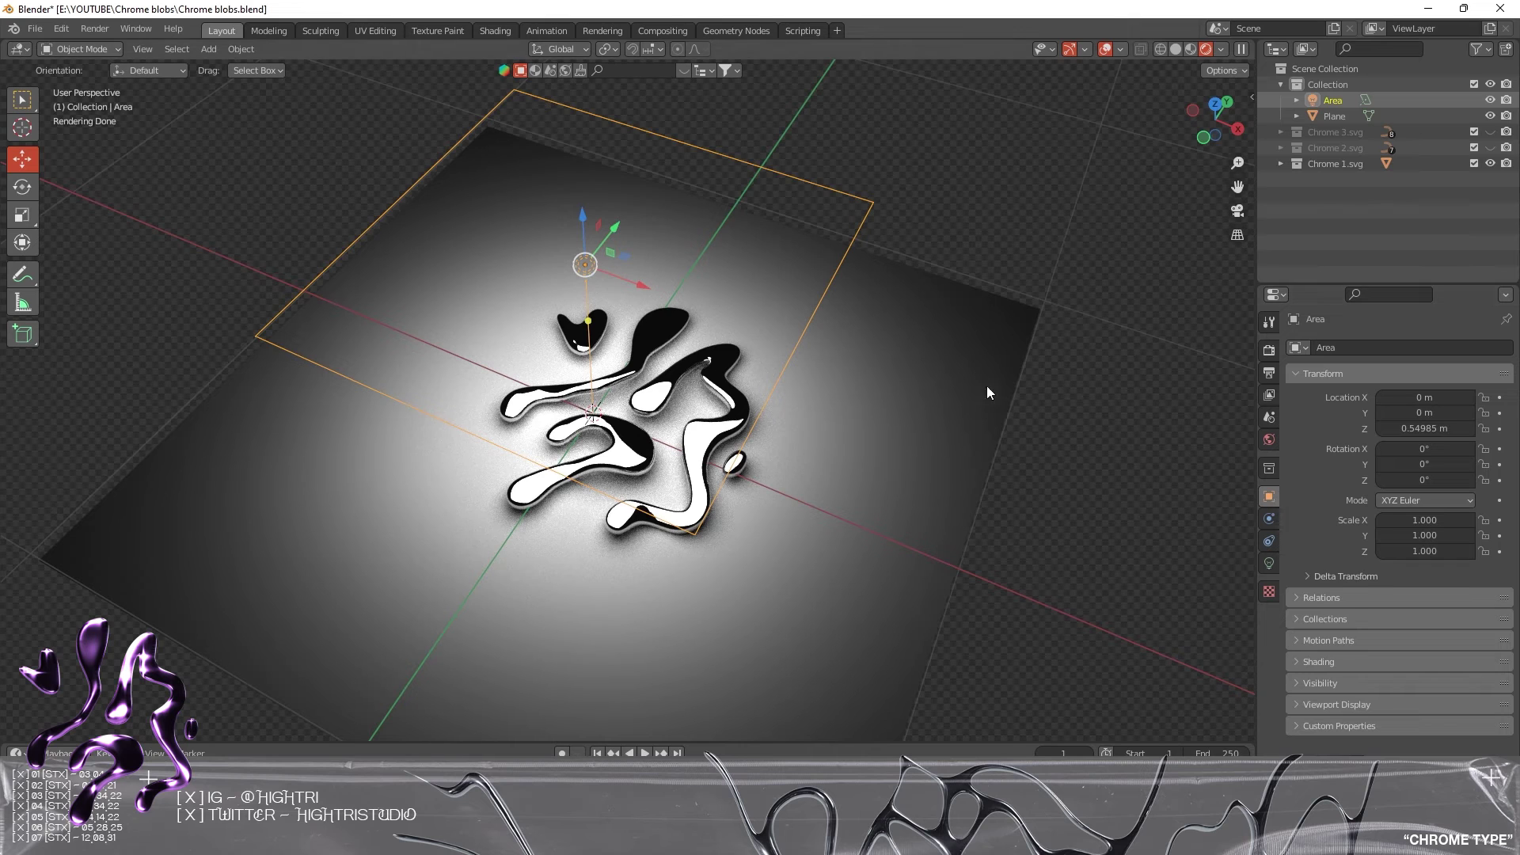
{"action": "left_click", "coordinate": [1304, 663]}
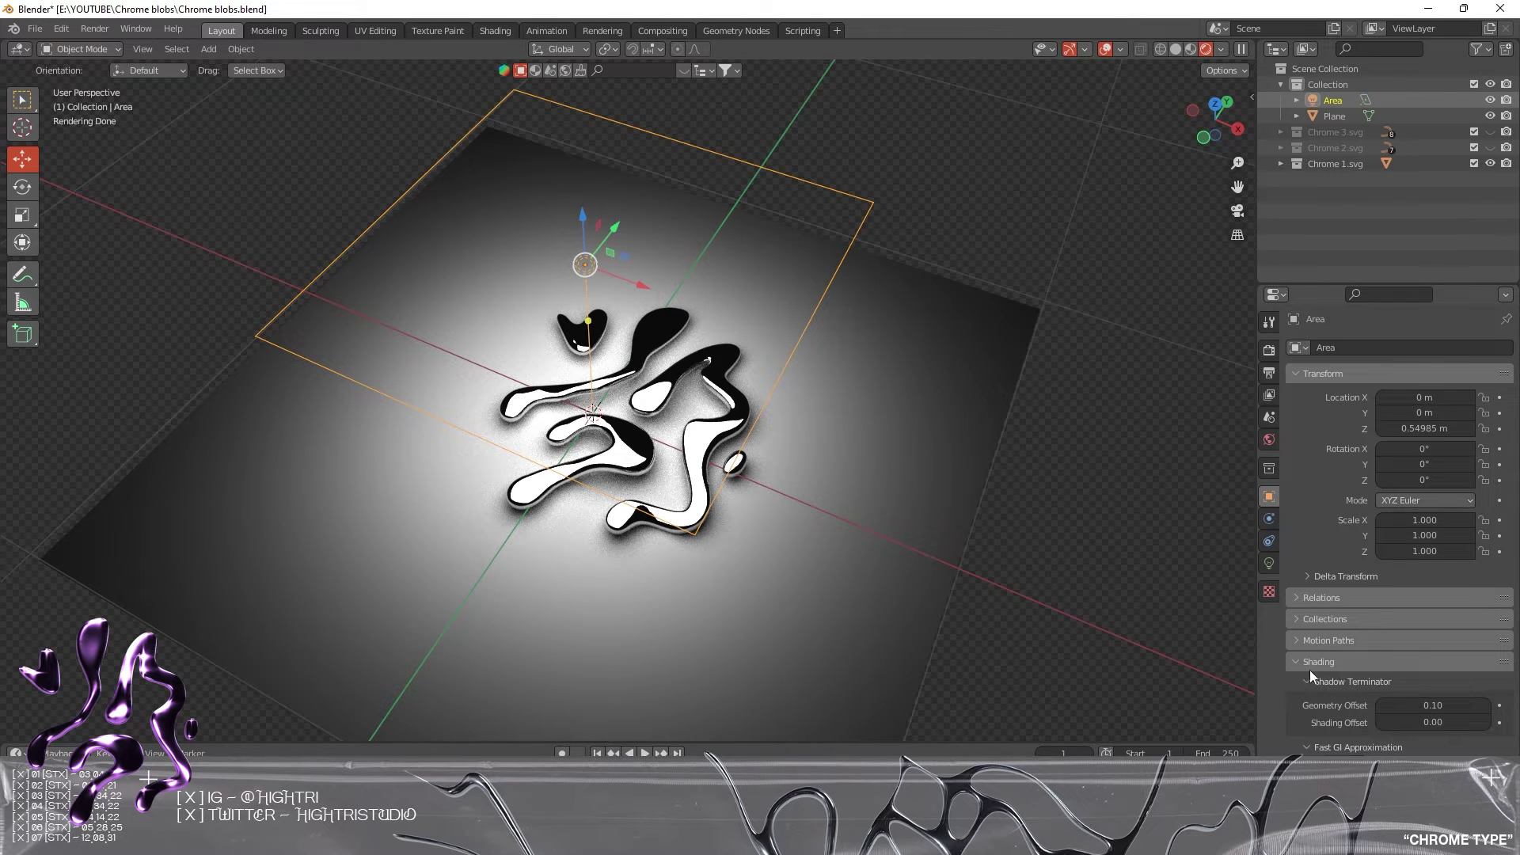
{"action": "left_click", "coordinate": [1309, 668]}
{"action": "left_click", "coordinate": [1327, 683]}
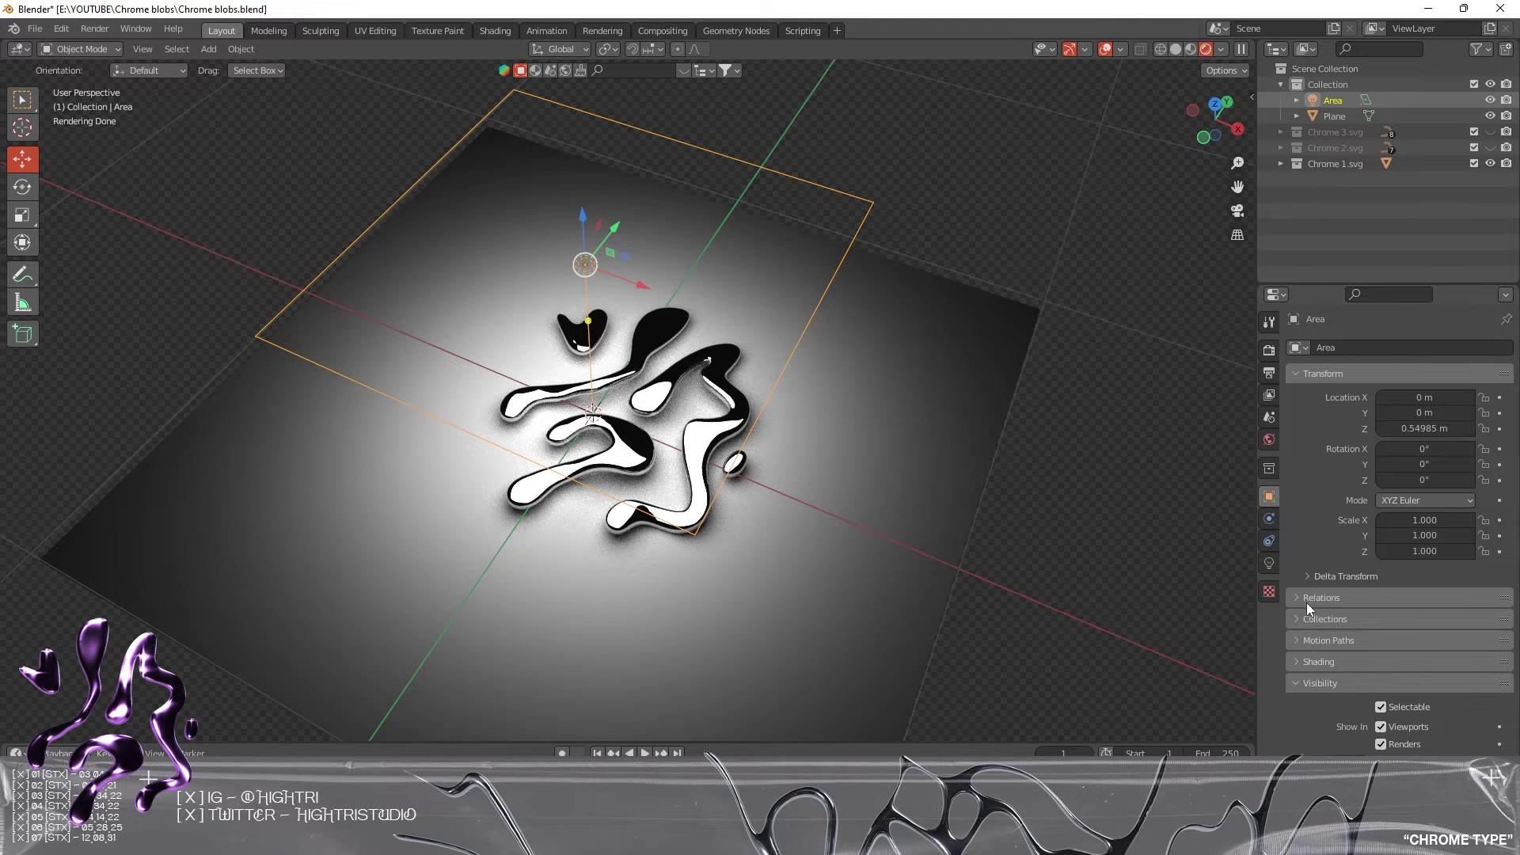
{"action": "scroll", "coordinate": [1393, 728], "scroll_direction": "down", "scroll_amount": 5}
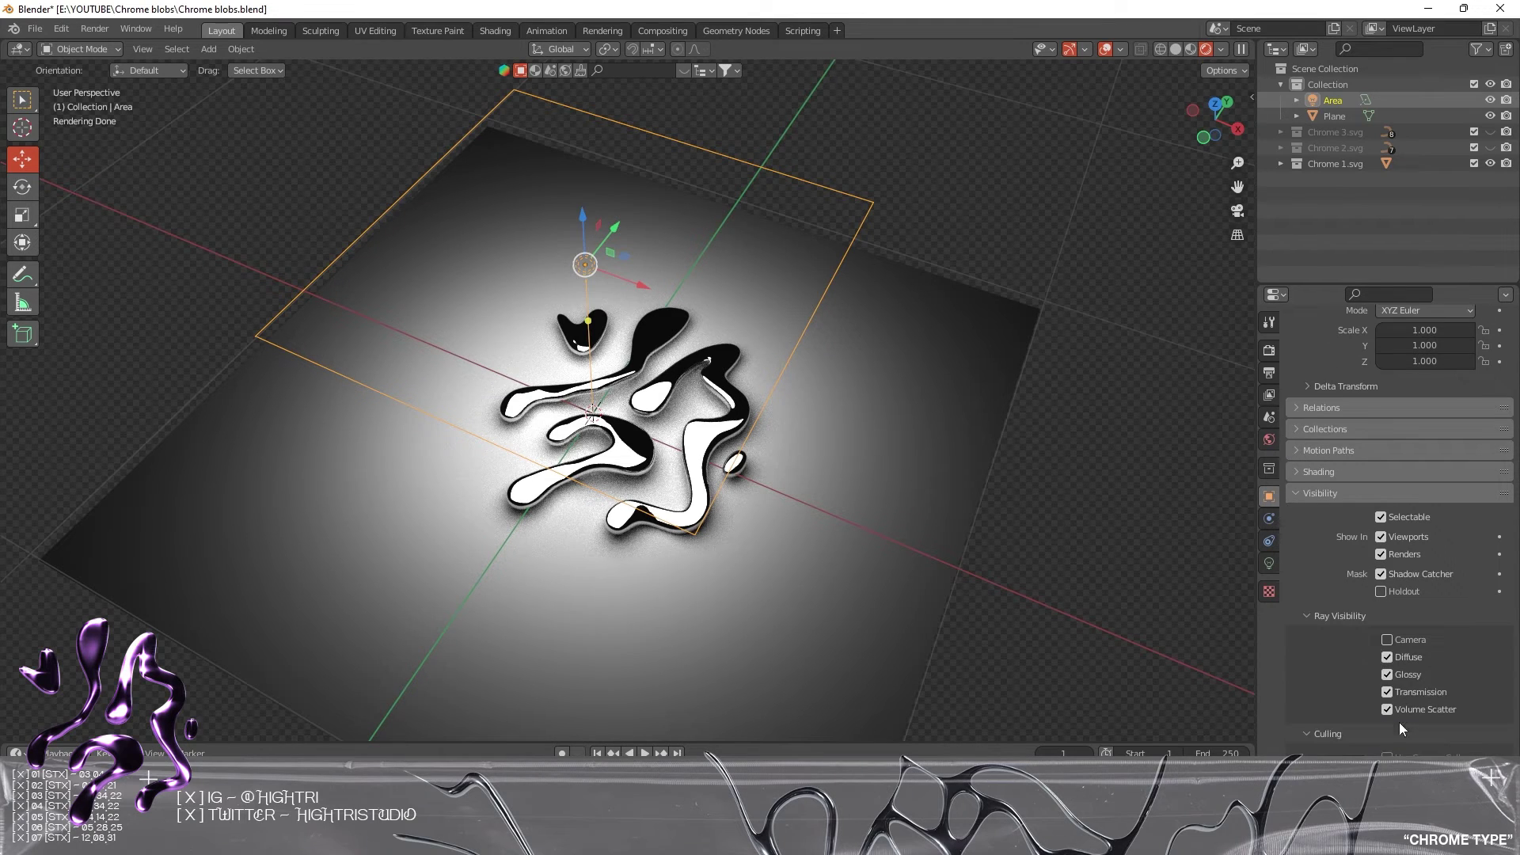
{"action": "left_click", "coordinate": [1386, 675]}
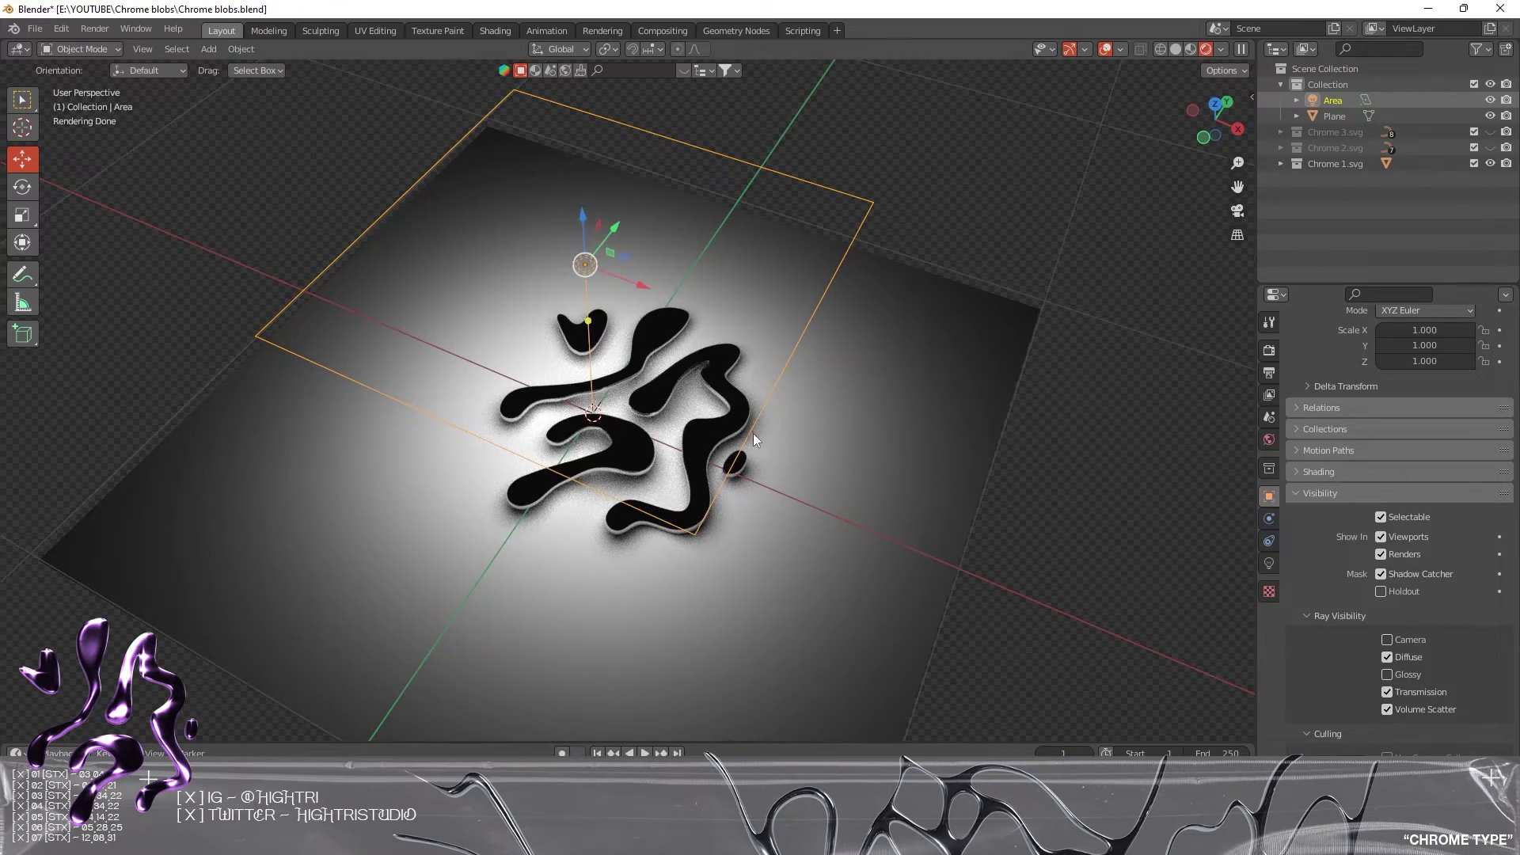
{"action": "scroll", "coordinate": [718, 421], "scroll_direction": "up", "scroll_amount": 4}
{"action": "middle_click_drag", "start_coordinate": [719, 421], "coordinate": [818, 427]}
{"action": "left_click", "coordinate": [1388, 691]}
{"action": "left_click", "coordinate": [1387, 675]}
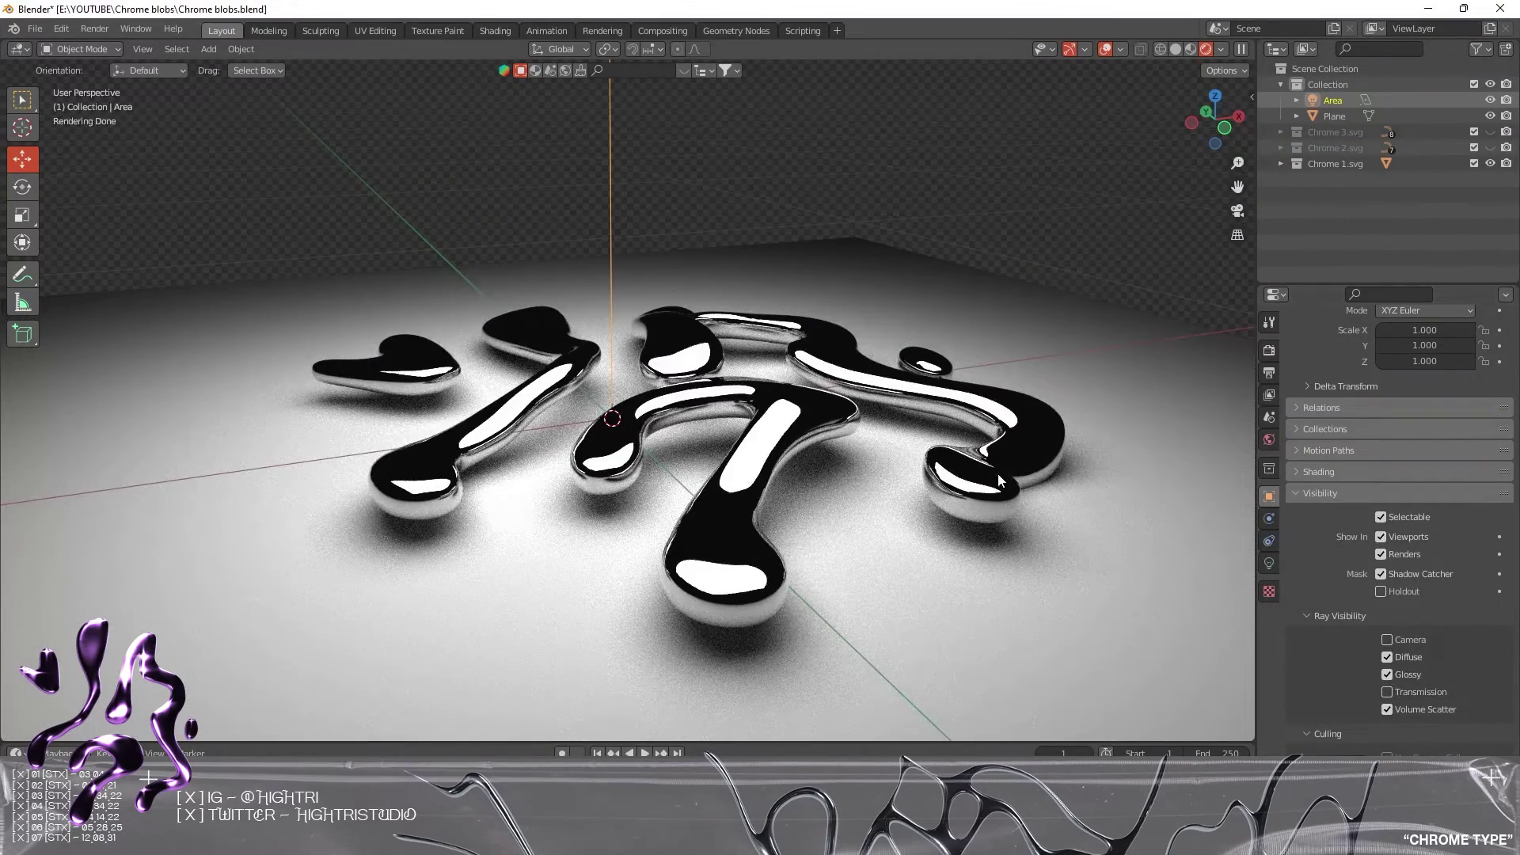
- Shrink the area light to 0.861, then move it and tilt it about Y and X
{"action": "middle_click_drag", "start_coordinate": [879, 335], "coordinate": [818, 420]}
{"action": "scroll", "coordinate": [818, 419], "scroll_direction": "down", "scroll_amount": 8}
{"action": "key", "text": "s"}
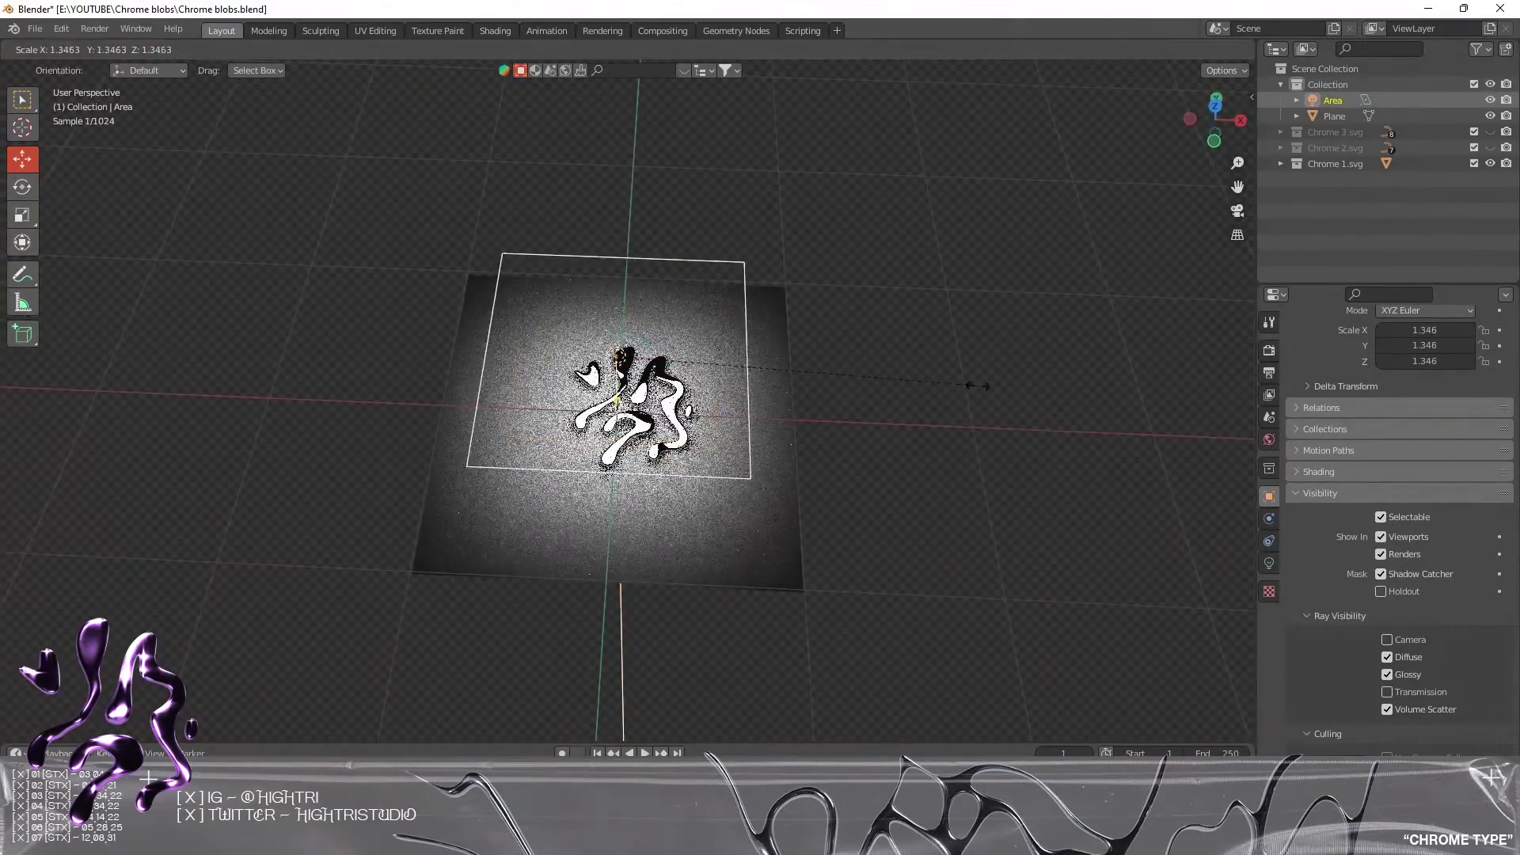
{"action": "left_click", "coordinate": [849, 370]}
{"action": "key", "text": "KP_7"}
{"action": "scroll", "coordinate": [734, 379], "scroll_direction": "up", "scroll_amount": 5}
{"action": "key", "text": "g"}
{"action": "left_click", "coordinate": [993, 145]}
{"action": "key", "text": "r"}
{"action": "key", "text": "y"}
{"action": "left_click", "coordinate": [908, 320]}
{"action": "key", "text": "r"}
{"action": "key", "text": "x"}
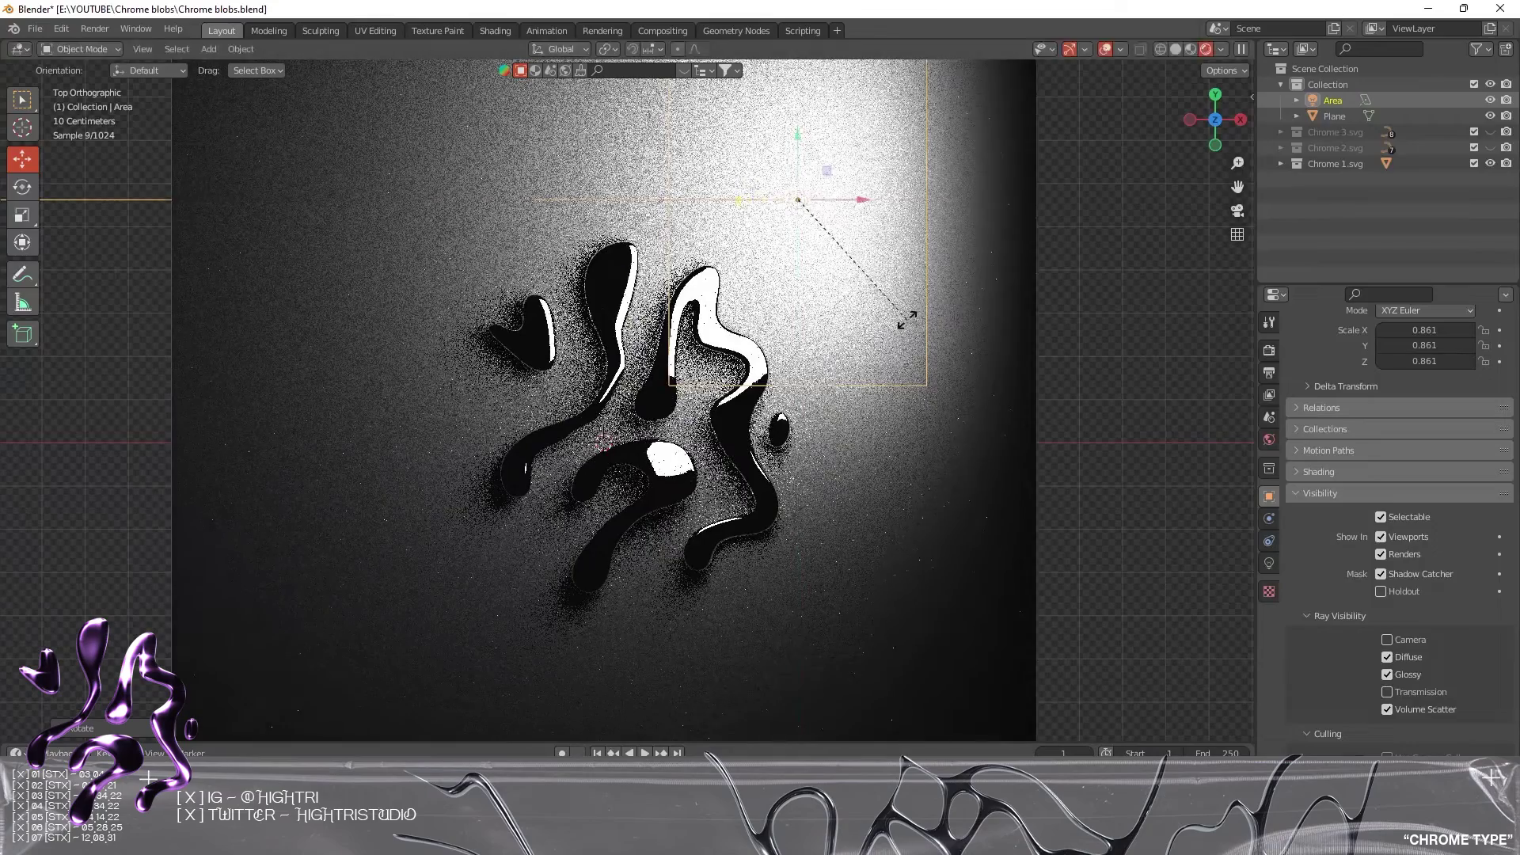
{"action": "left_click", "coordinate": [973, 286]}
- Reset the light's transform, then place it upper right and tilt it toward the blobs
{"action": "key", "text": "alt+r"}
{"action": "key", "text": "alt+g"}
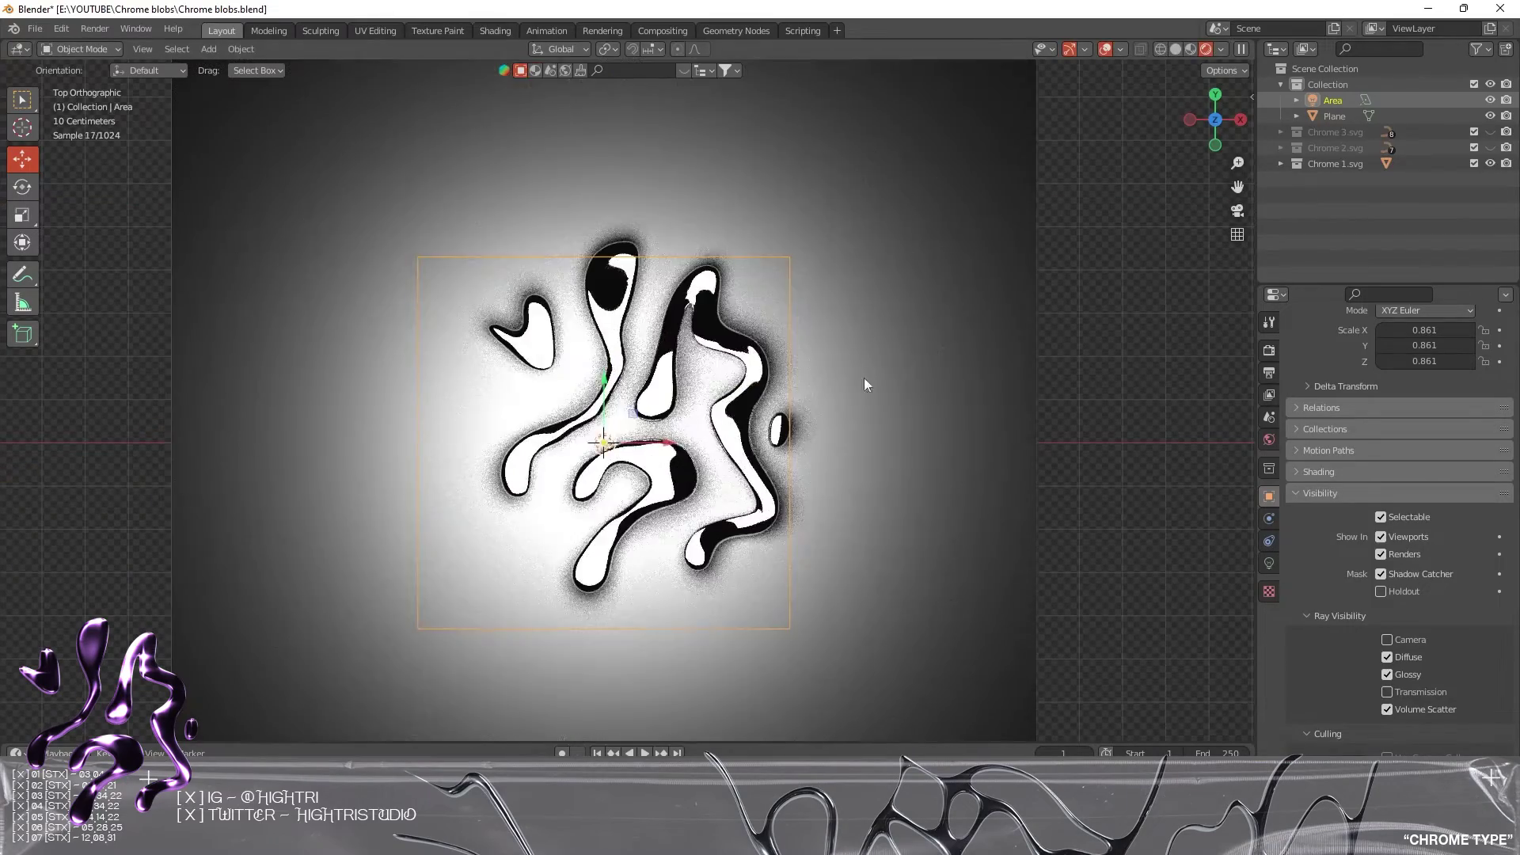
{"action": "key", "text": "g"}
{"action": "left_click", "coordinate": [1102, 263]}
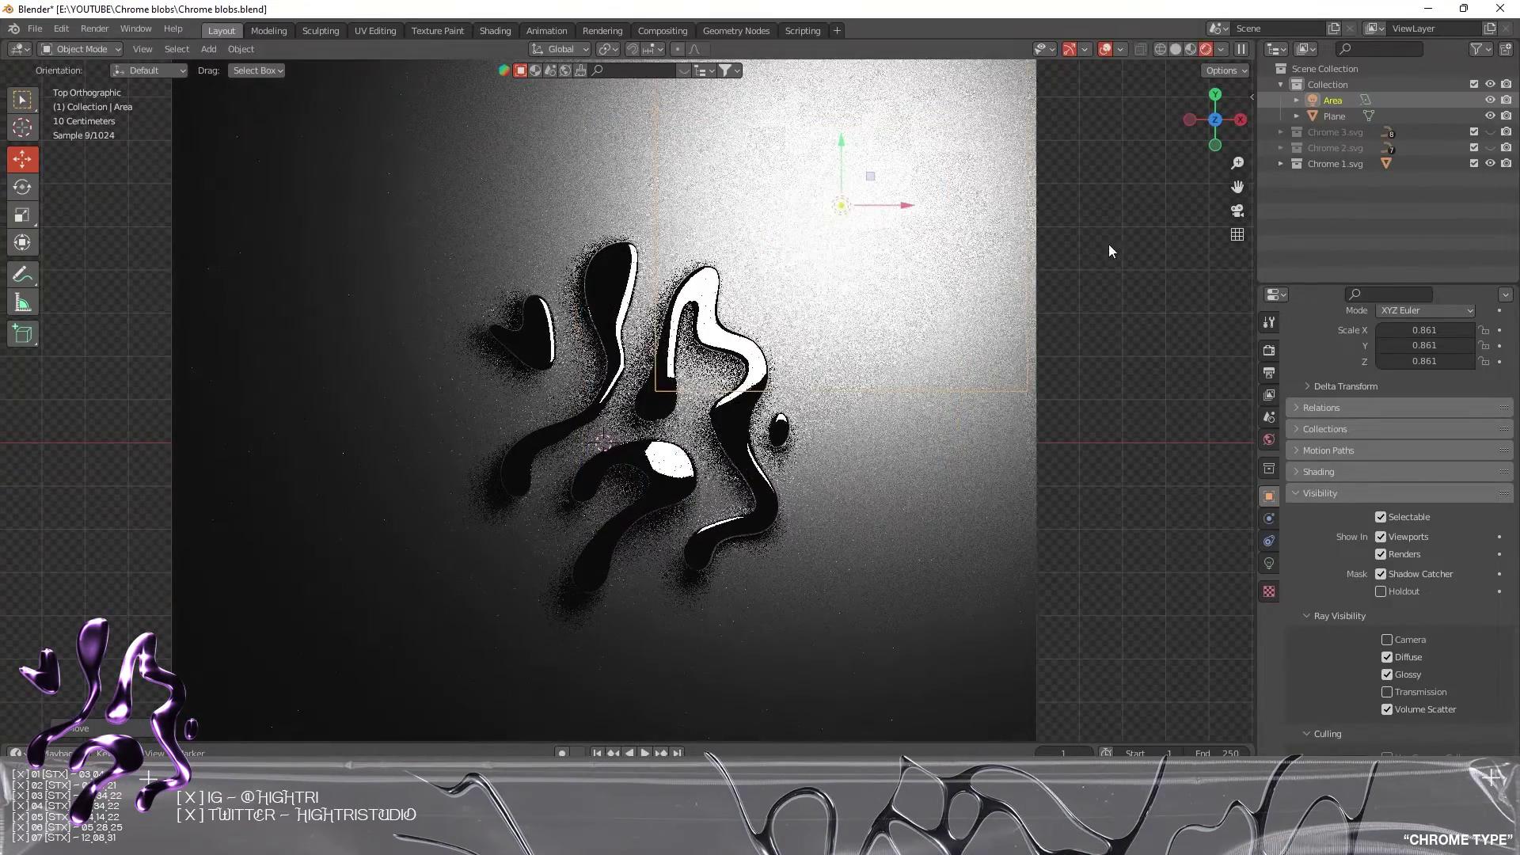
{"action": "key", "text": "r"}
{"action": "key", "text": "y"}
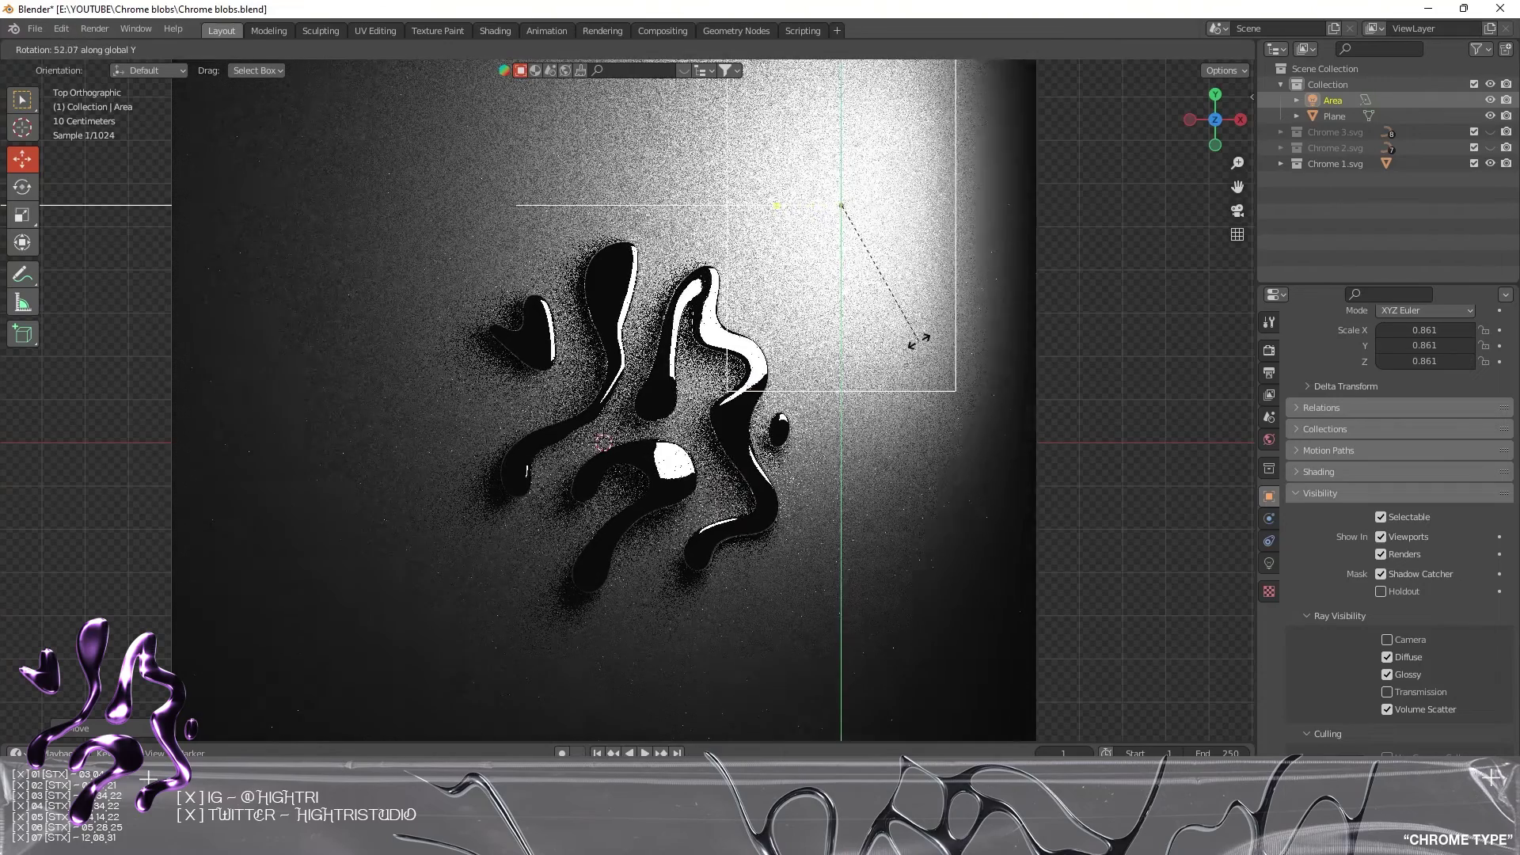
{"action": "left_click", "coordinate": [919, 342]}
{"action": "key", "text": "r"}
{"action": "key", "text": "x"}
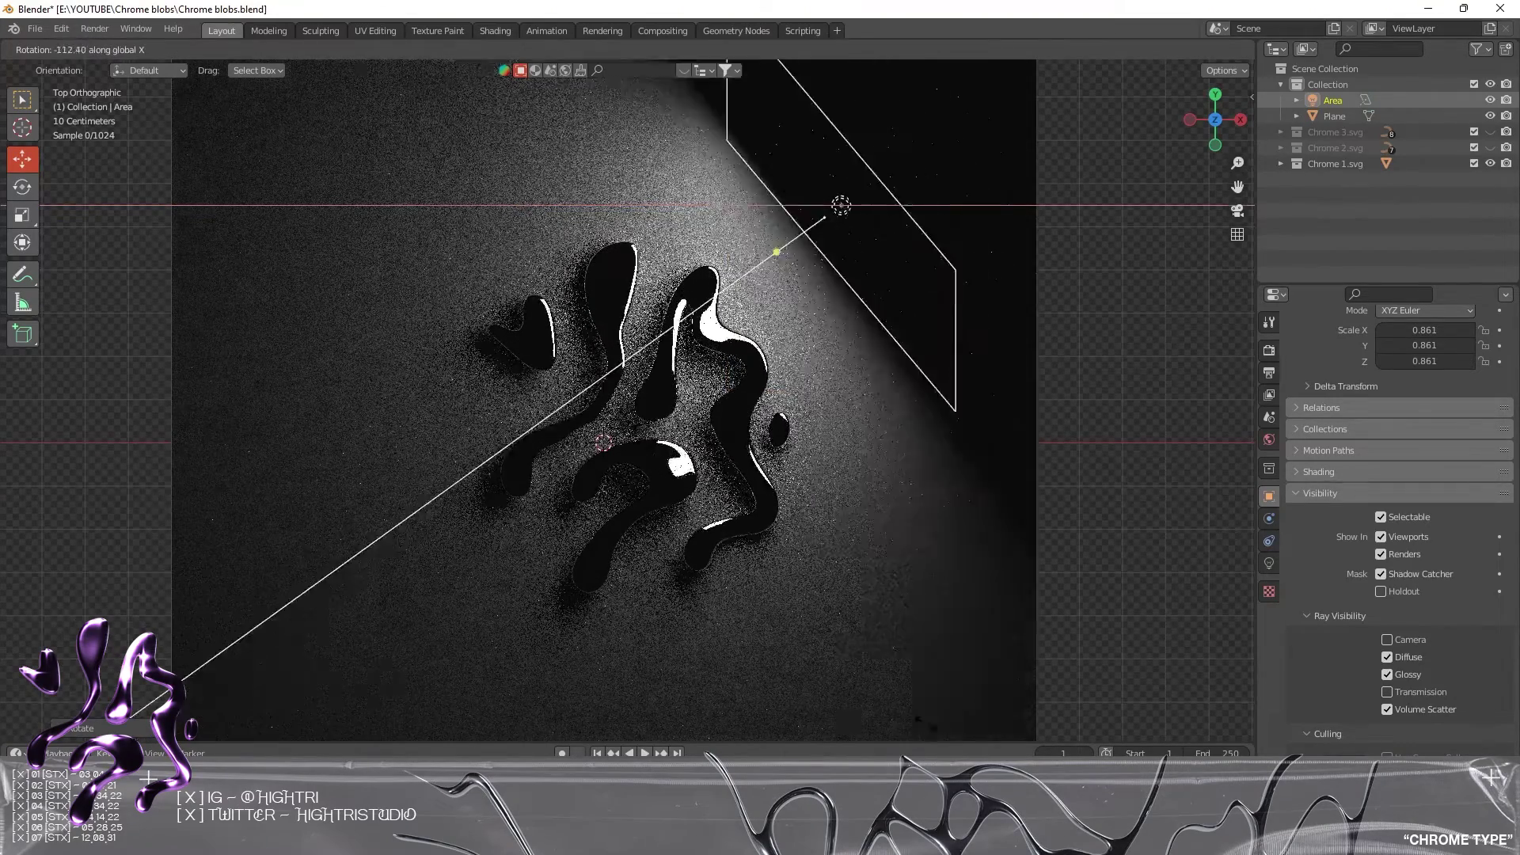
{"action": "left_click", "coordinate": [919, 717]}
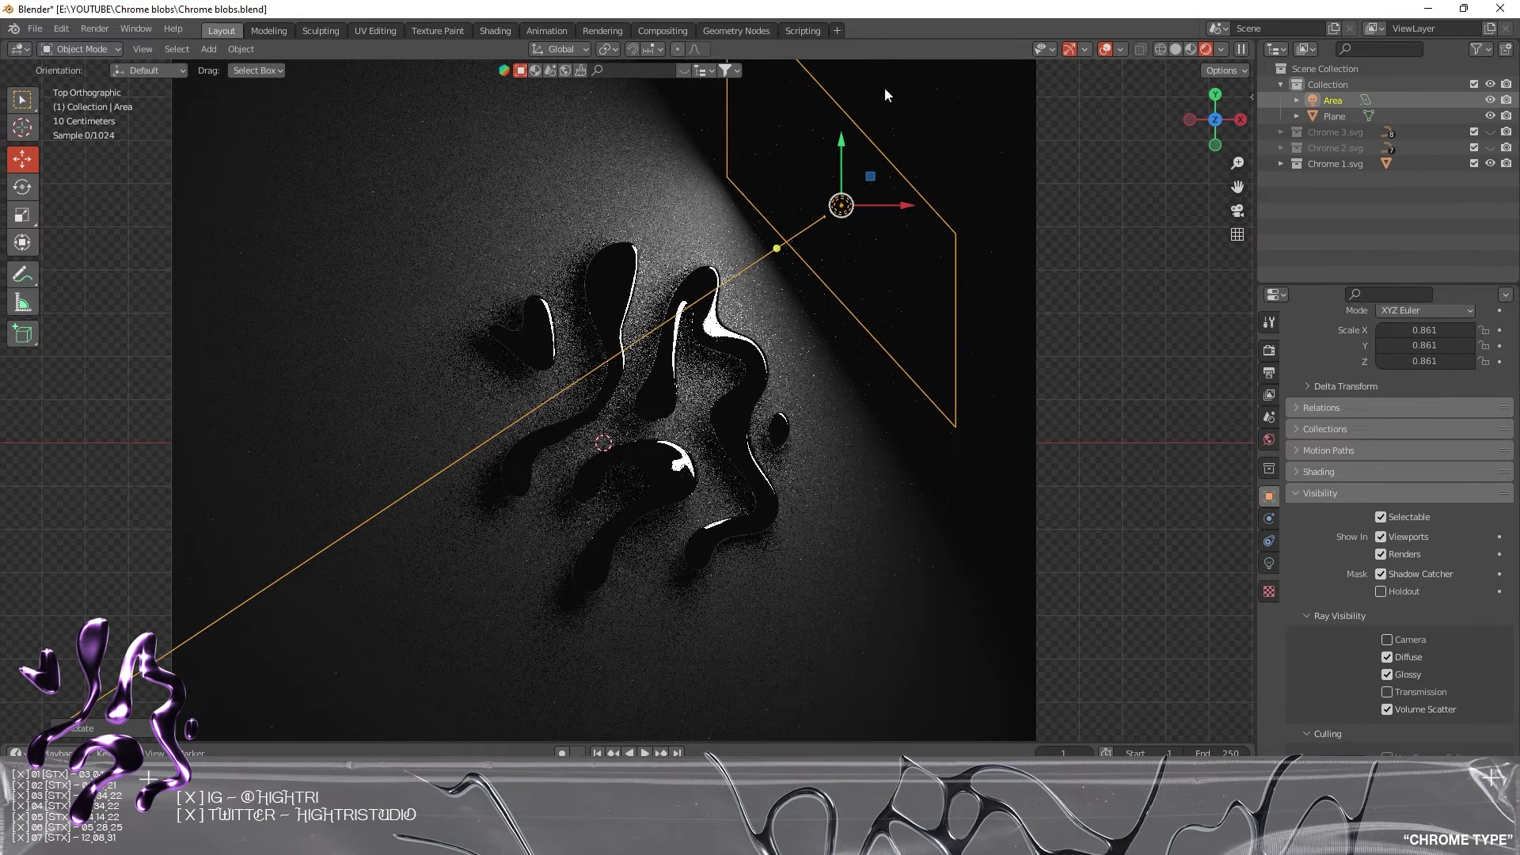
{"action": "left_click", "coordinate": [1080, 420]}
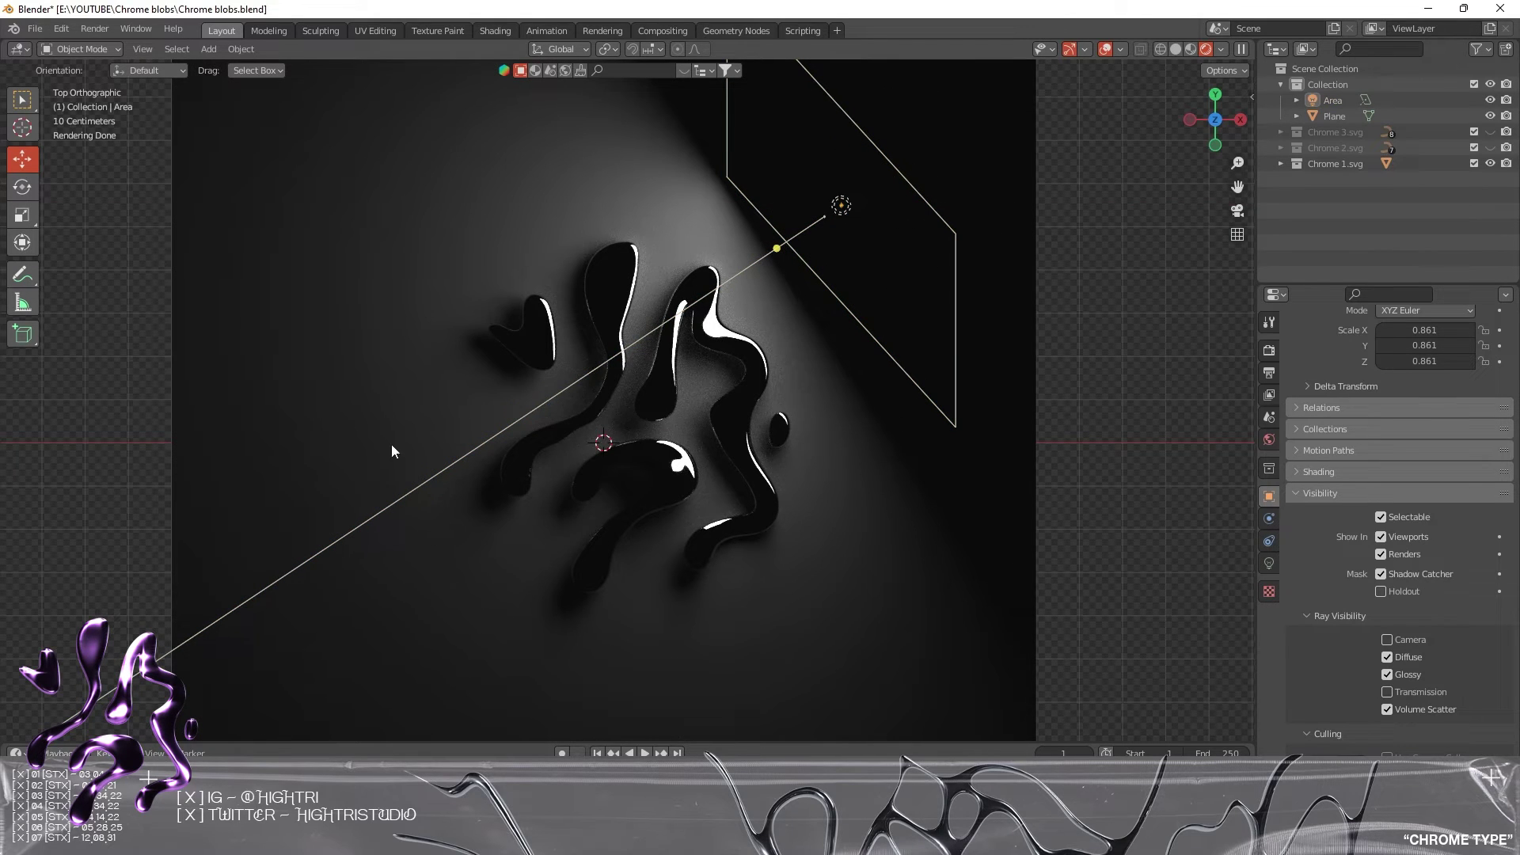
- Add a camera, look through it, and lock it to the view to frame the blobs
{"action": "key", "text": "shift+a"}
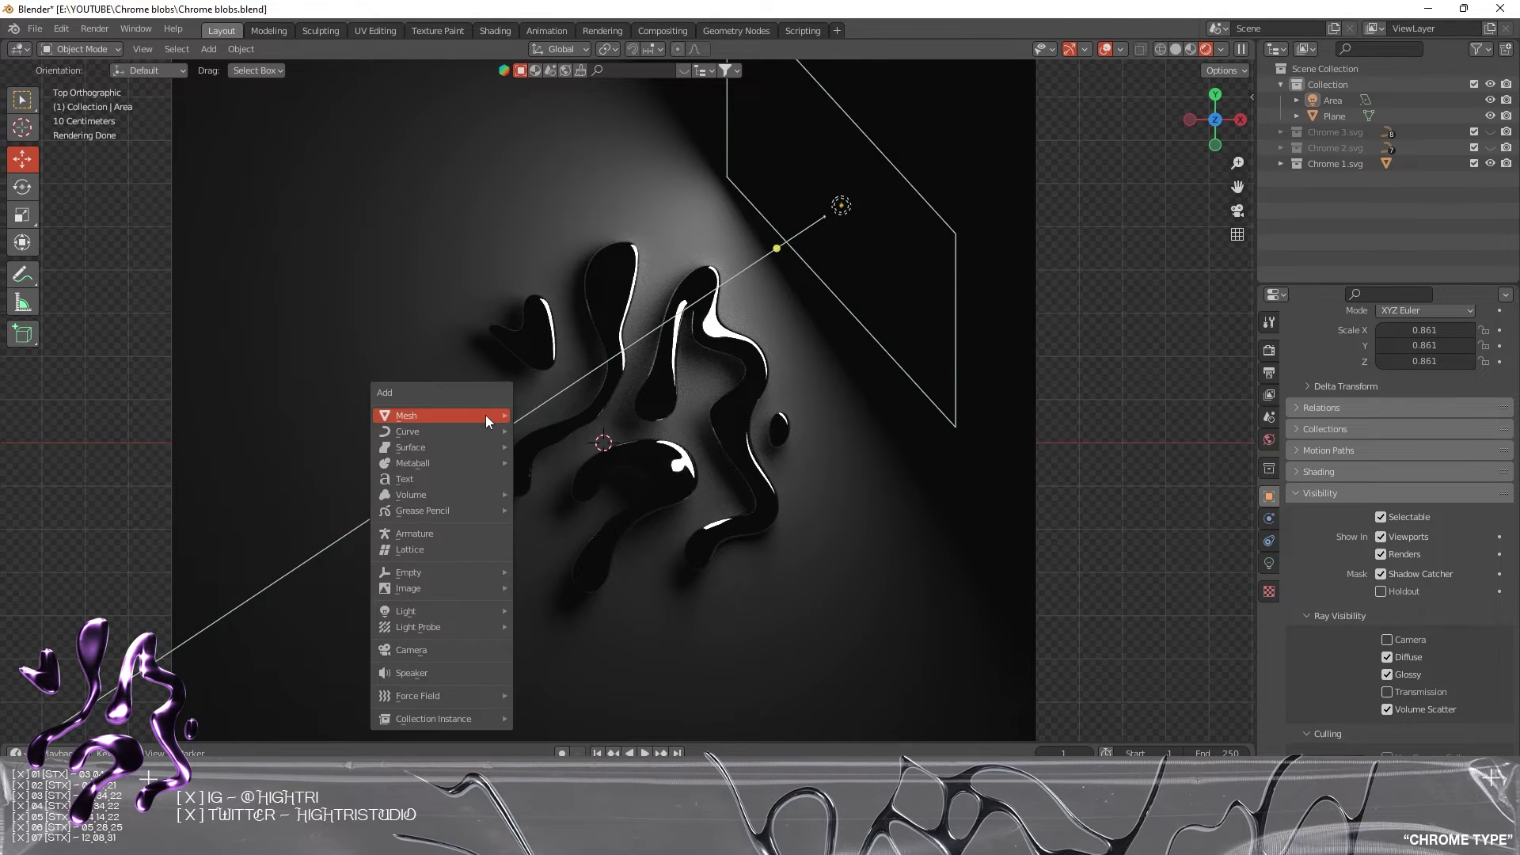
{"action": "left_click", "coordinate": [441, 651]}
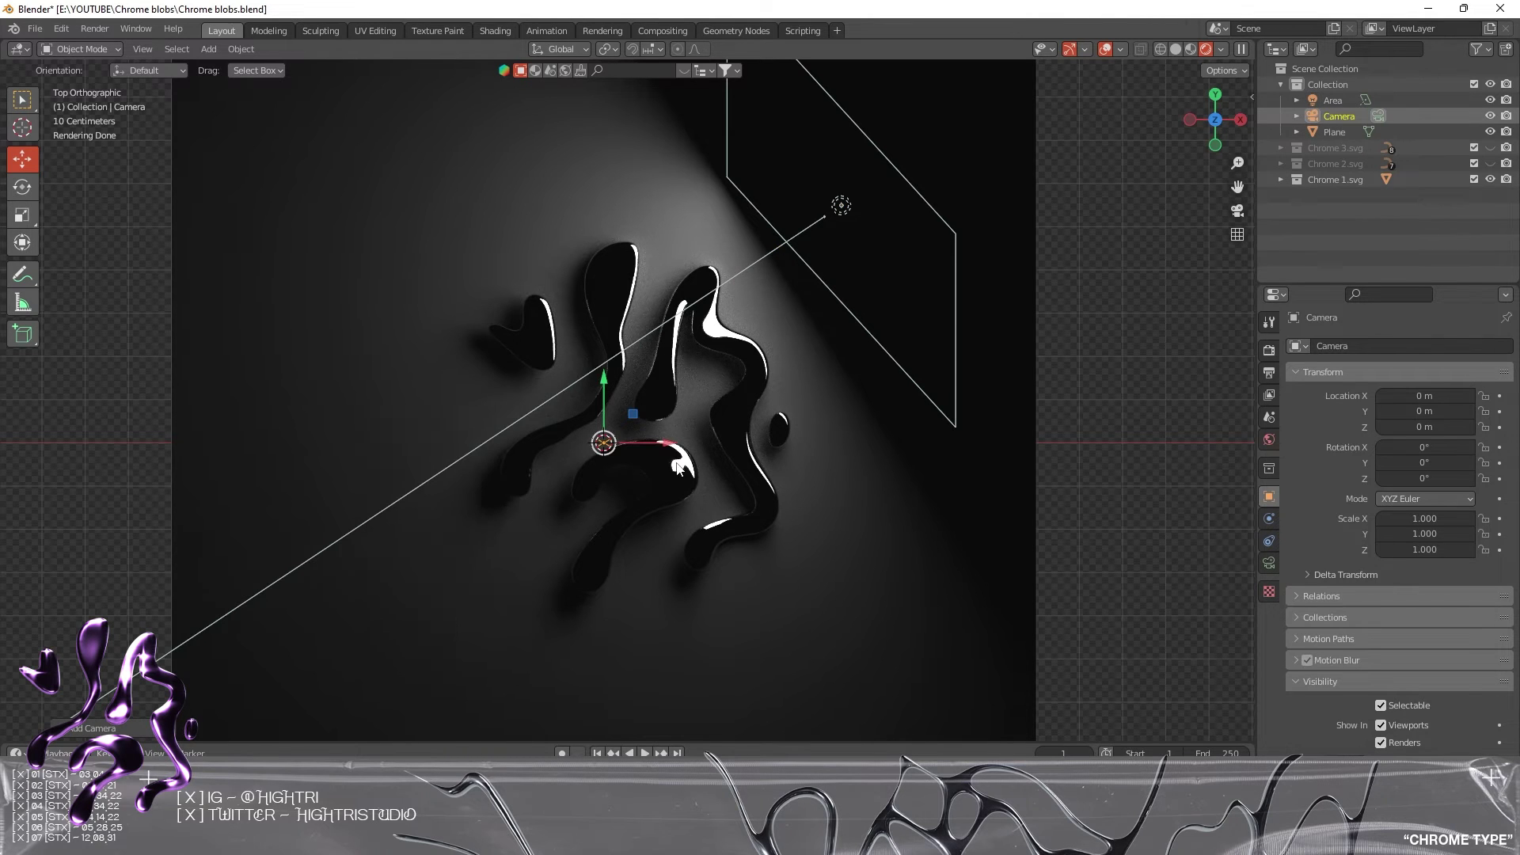
{"action": "key", "text": "KP_0"}
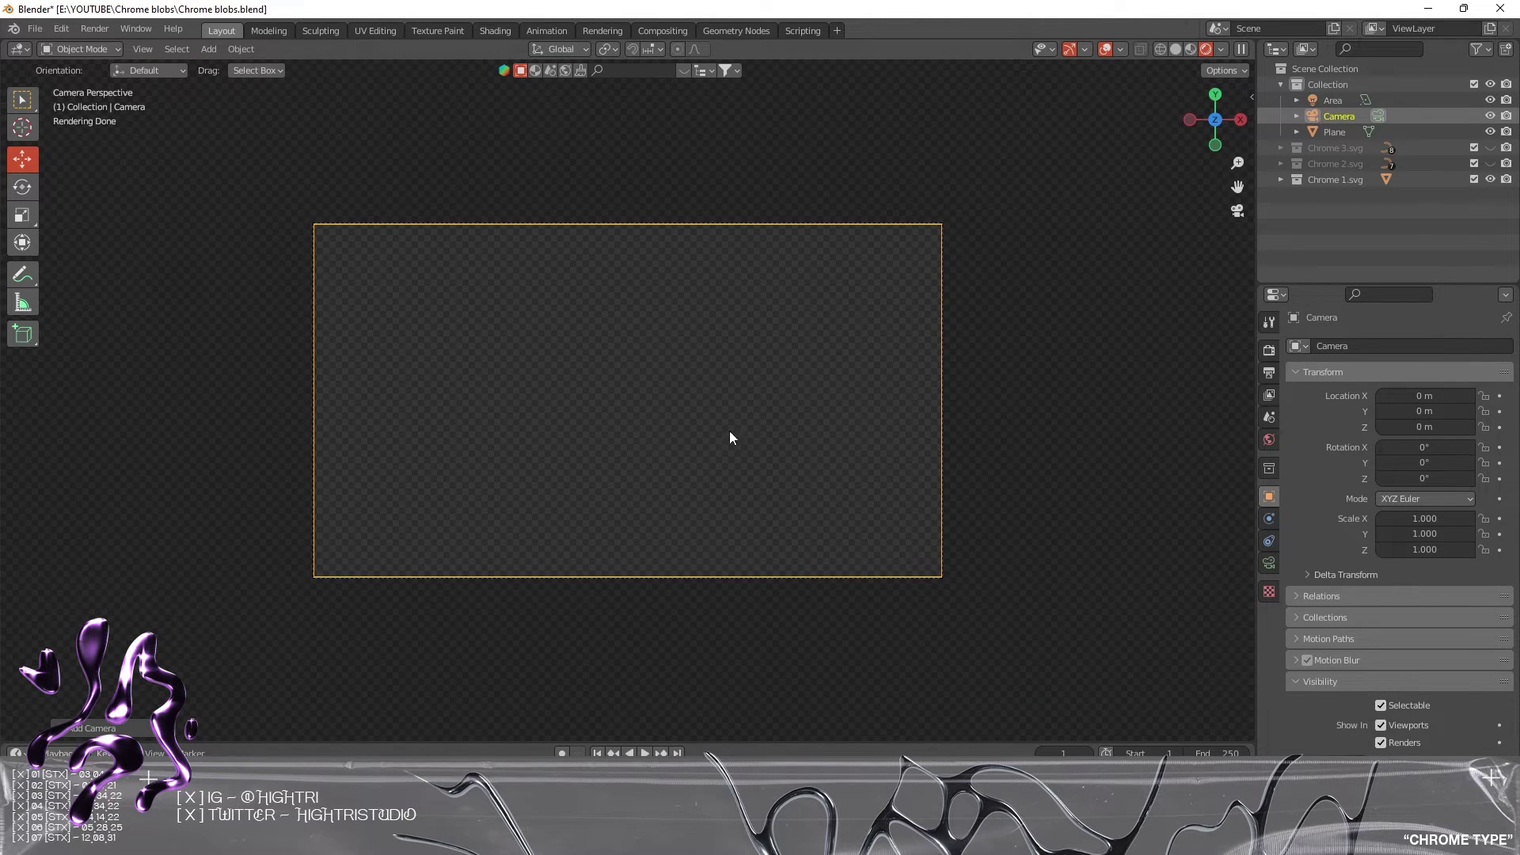
{"action": "right_click", "coordinate": [1028, 307]}
{"action": "key", "text": "n"}
{"action": "left_click", "coordinate": [1244, 176]}
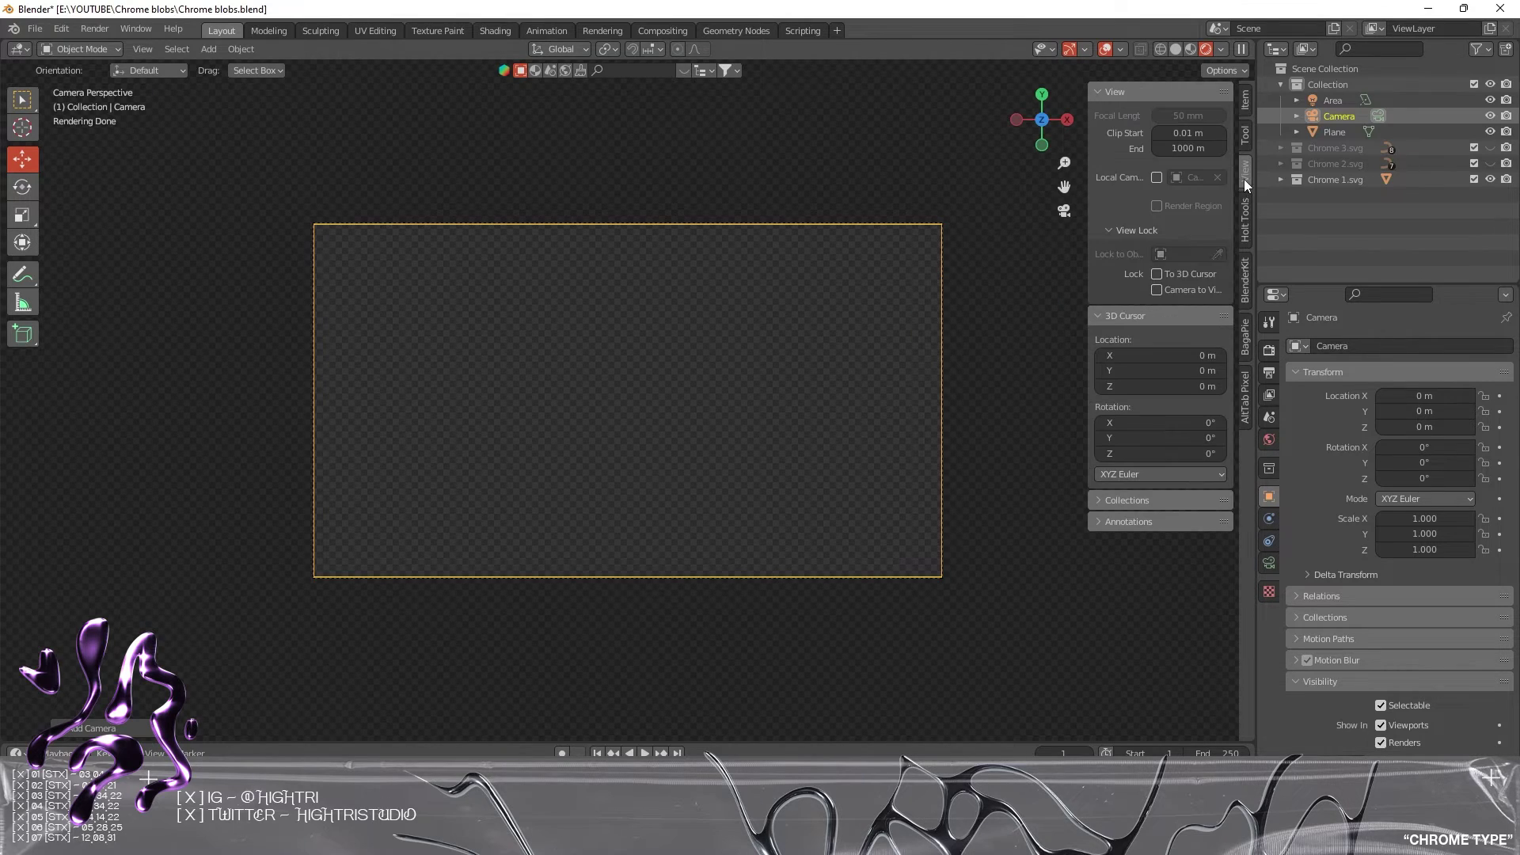
{"action": "left_click", "coordinate": [1158, 290]}
{"action": "scroll", "coordinate": [742, 387], "scroll_direction": "down", "scroll_amount": 5}
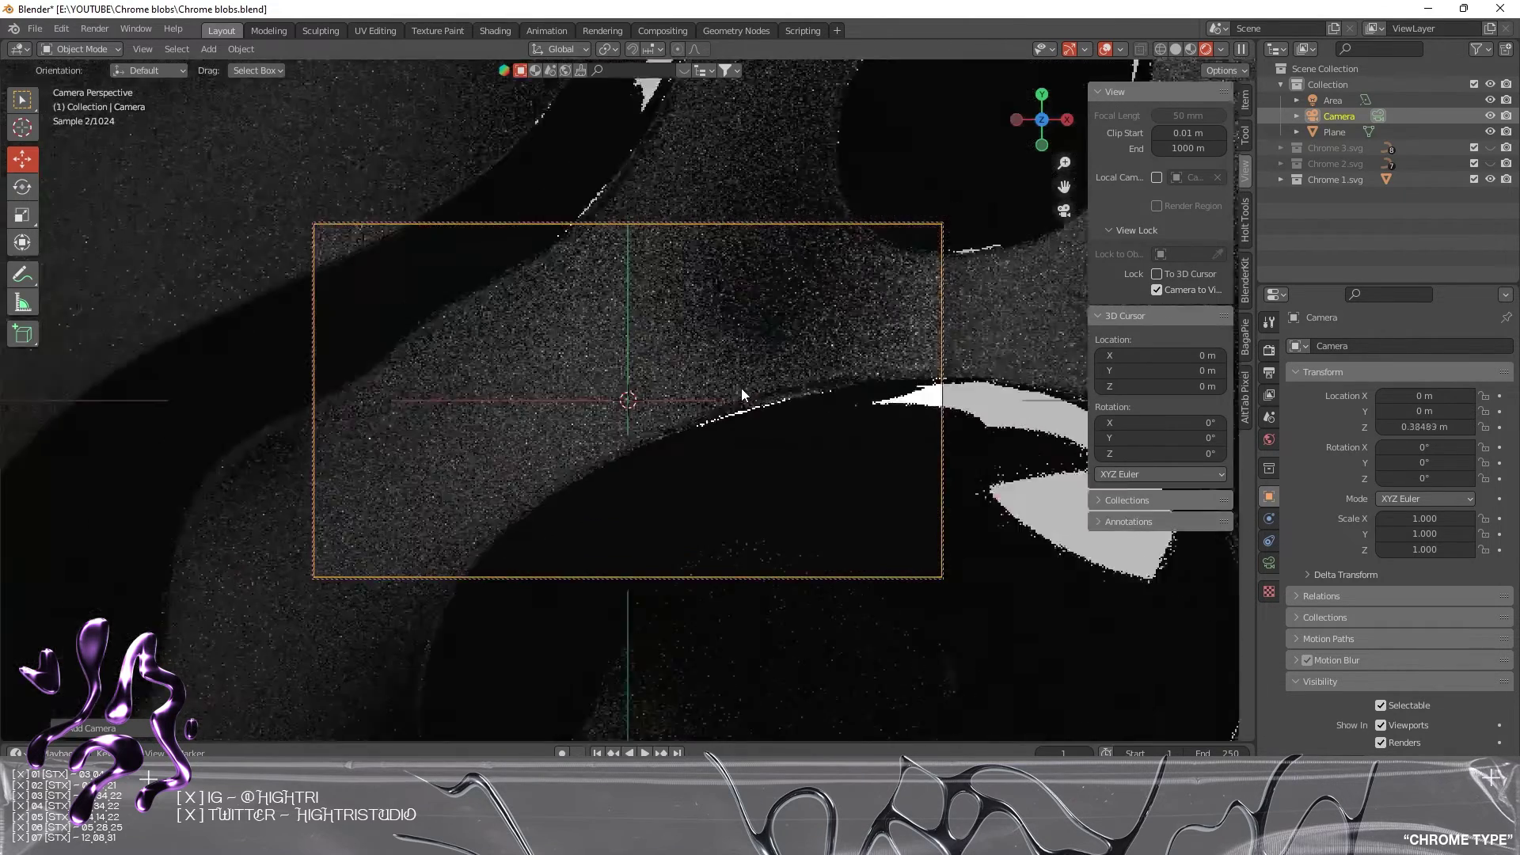
{"action": "middle_click_drag", "start_coordinate": [756, 388], "coordinate": [687, 378], "text": "shift"}
{"action": "scroll", "coordinate": [735, 411], "scroll_direction": "down", "scroll_amount": 1}
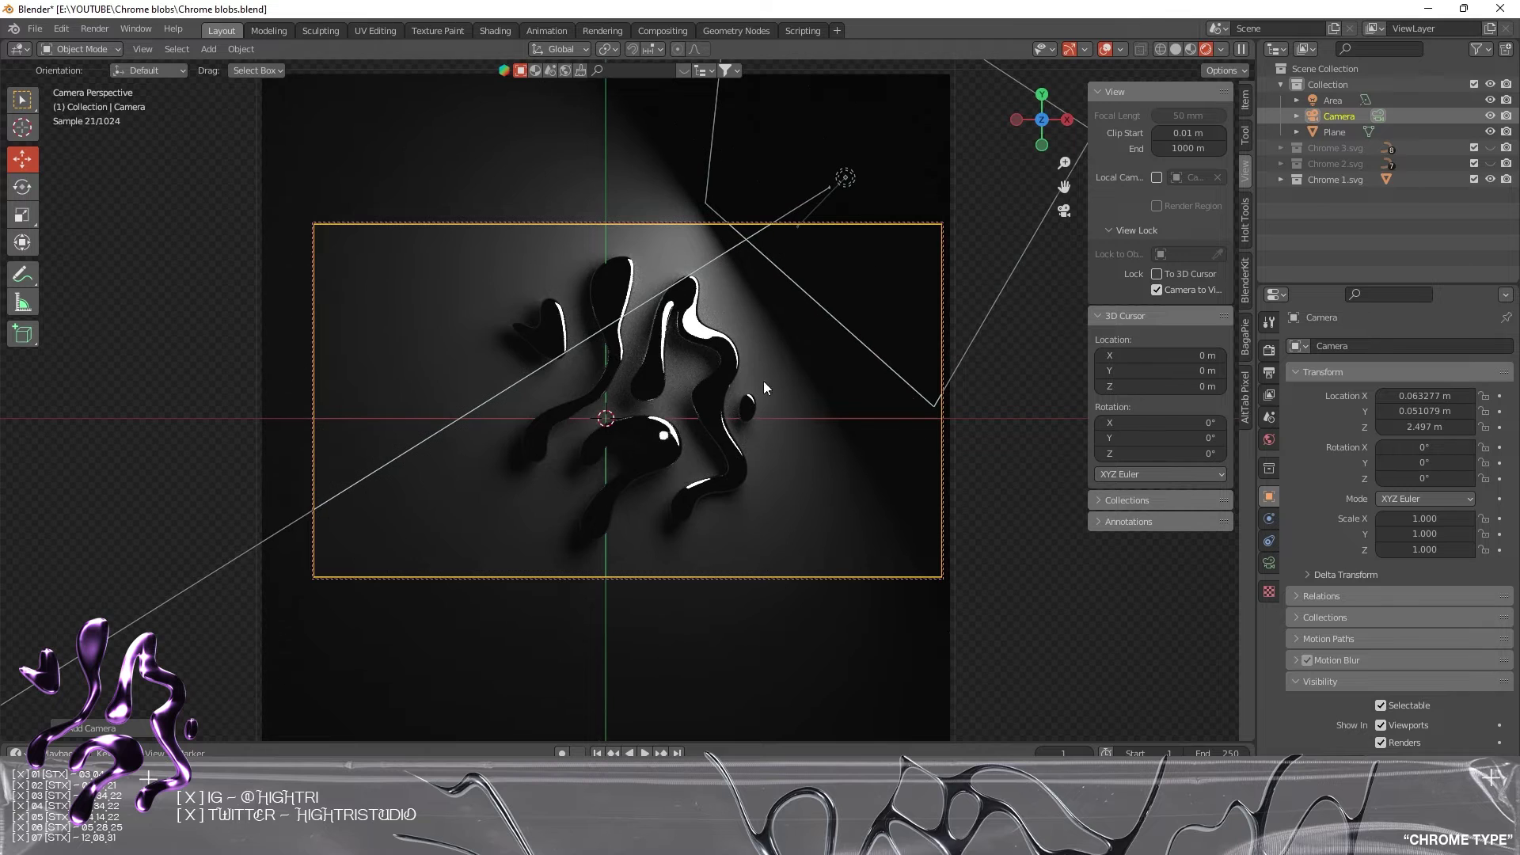
- Make the output resolution a square 1920 × 1920 px and slightly adjust the camera framing
{"action": "left_click", "coordinate": [1269, 350]}
{"action": "left_click", "coordinate": [1269, 372]}
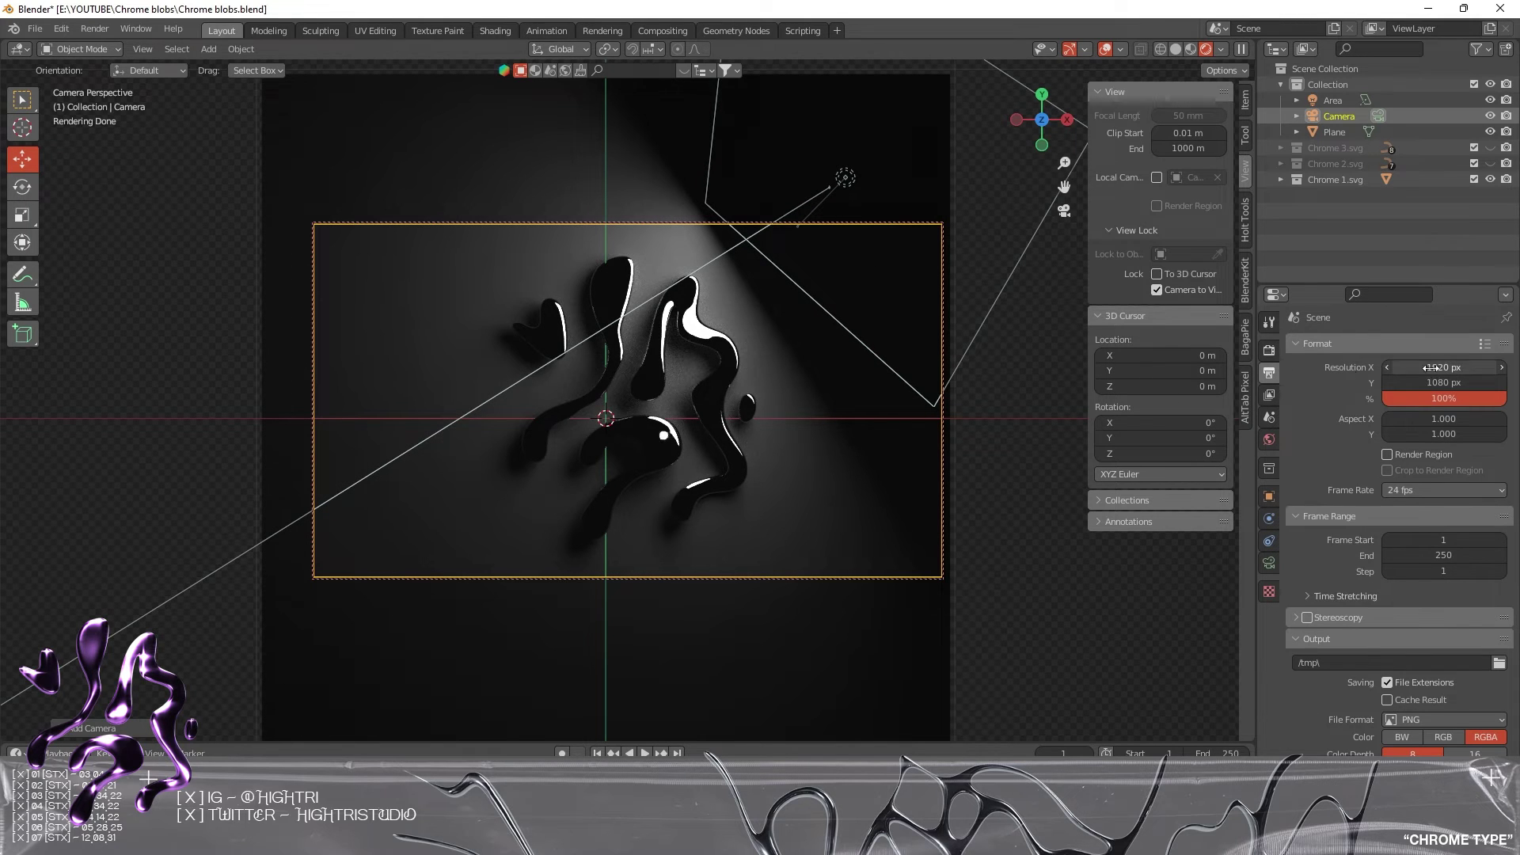
{"action": "key", "text": "ctrl+c"}
{"action": "key", "text": "ctrl+v"}
{"action": "scroll", "coordinate": [766, 378], "scroll_direction": "up", "scroll_amount": 5}
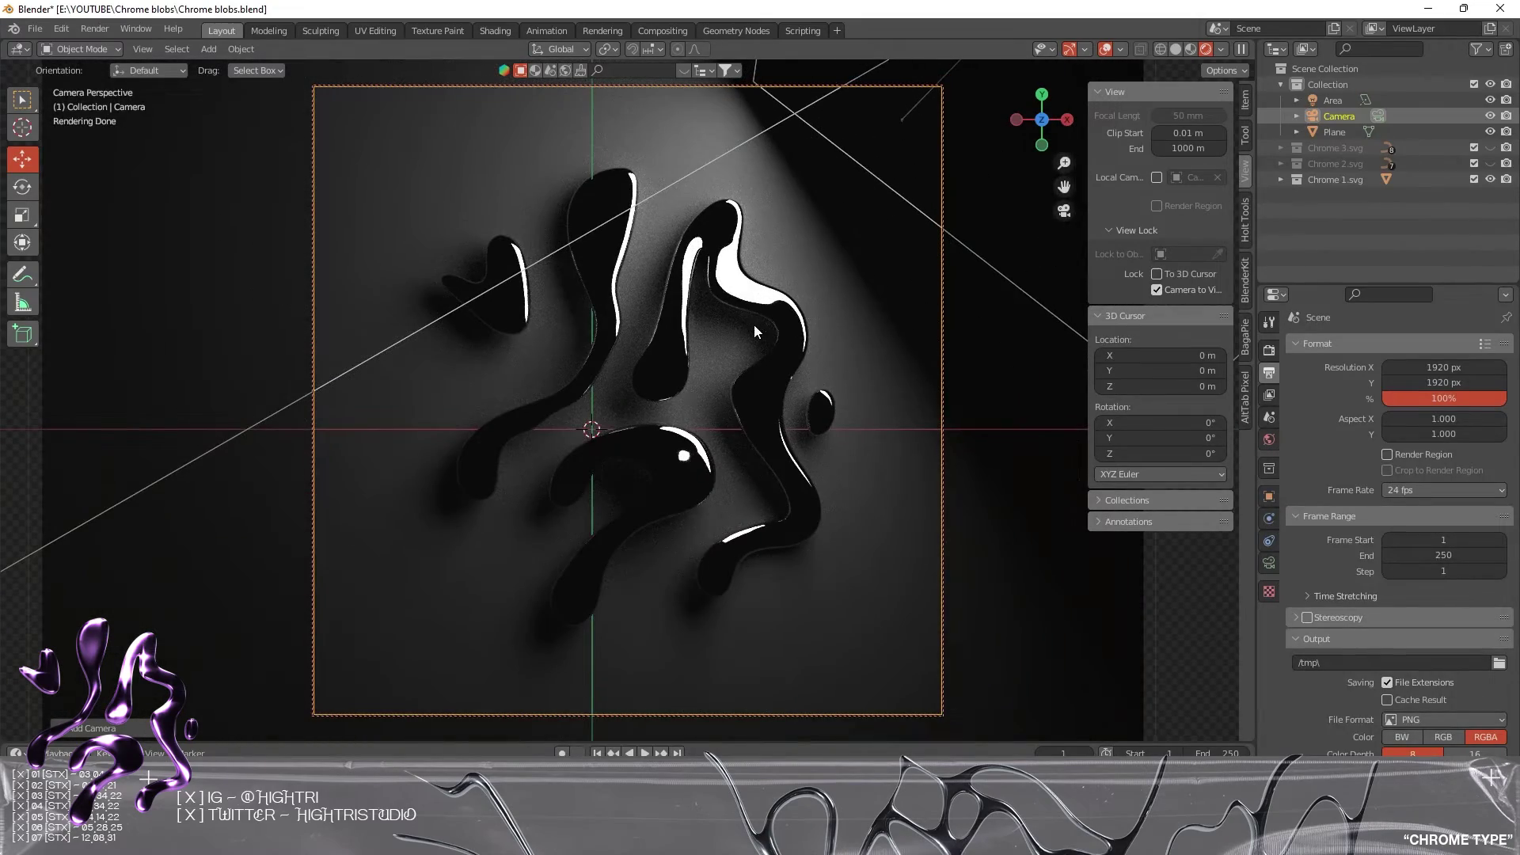
{"action": "mouse_move", "coordinate": [754, 328]}
{"action": "middle_mouse_down"}
{"action": "mouse_move", "coordinate": [744, 406]}
{"action": "mouse_move", "coordinate": [748, 350]}
{"action": "middle_mouse_up"}
{"action": "scroll", "coordinate": [748, 350], "scroll_direction": "down", "scroll_amount": 3}
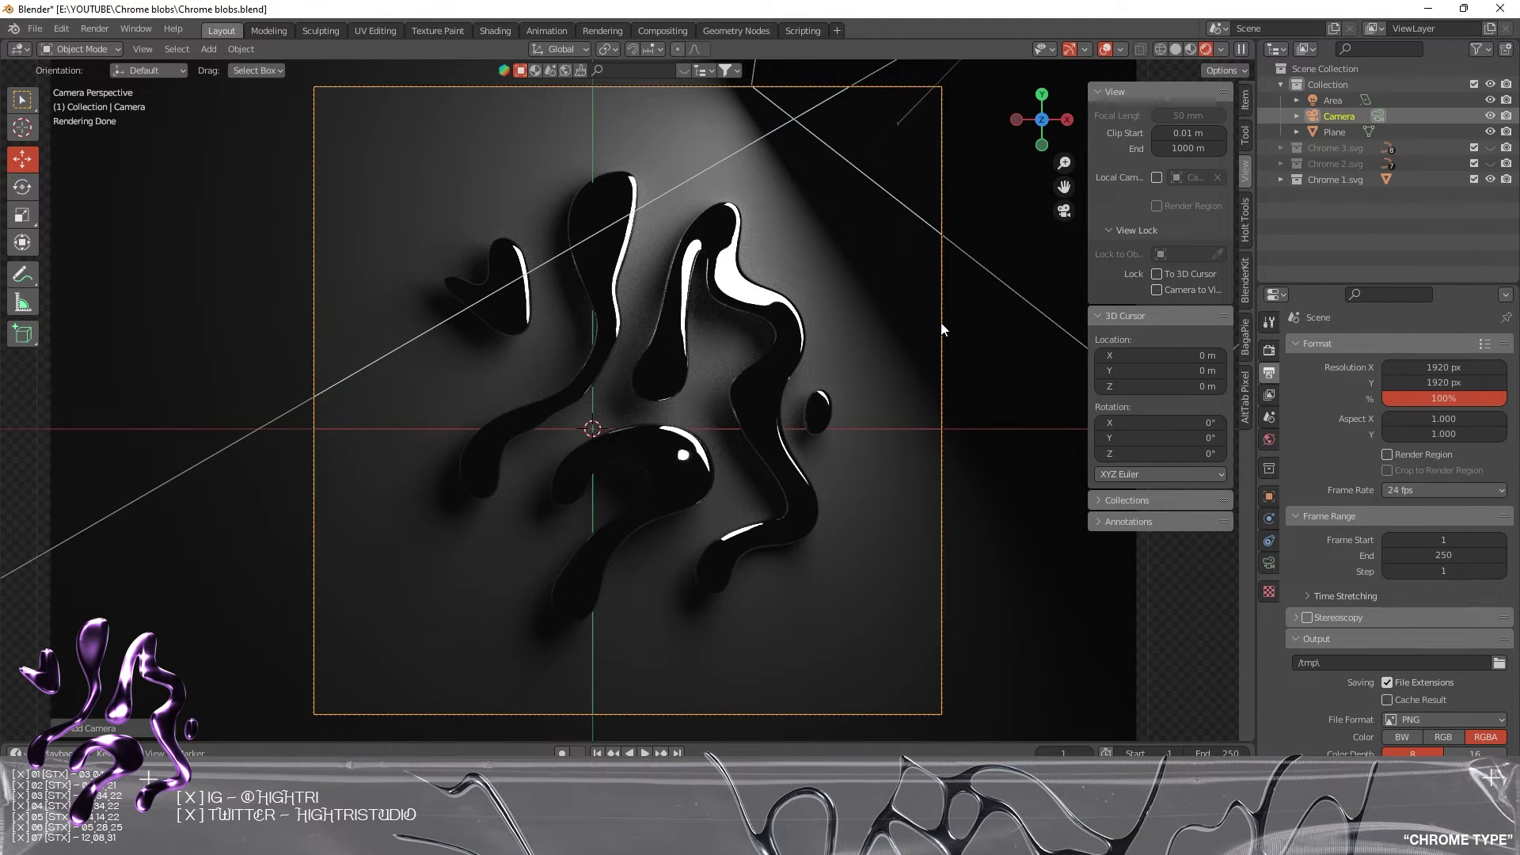
- Raise the World Surface colour value to a near-black 0.031, then select the existing area light
{"action": "scroll", "coordinate": [930, 328], "scroll_direction": "down", "scroll_amount": 4}
{"action": "left_click", "coordinate": [1269, 439]}
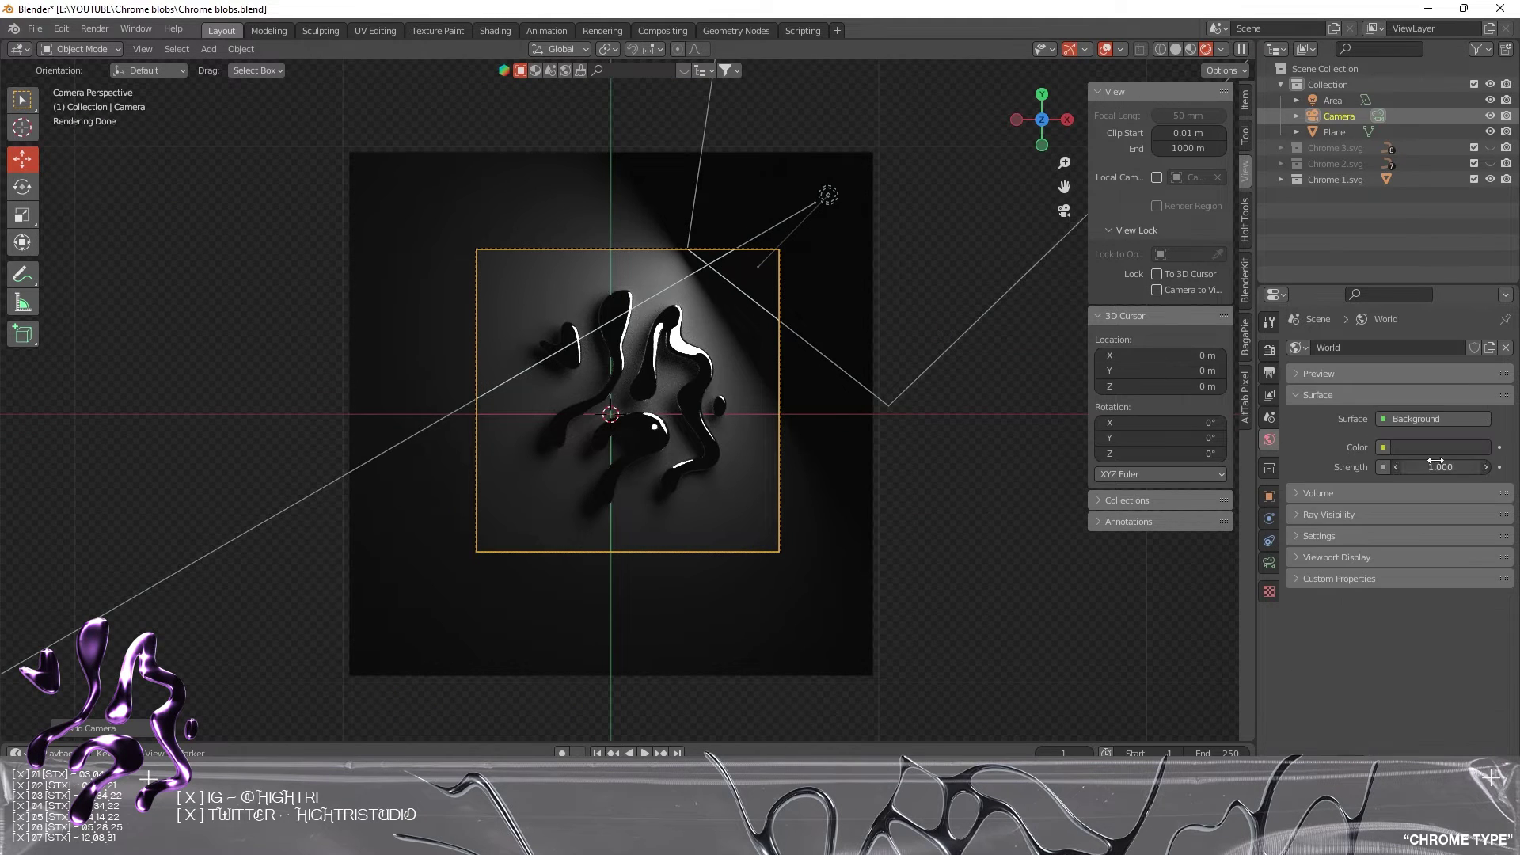
{"action": "left_click", "coordinate": [1437, 448]}
{"action": "mouse_move", "coordinate": [1479, 299]}
{"action": "left_mouse_down"}
{"action": "mouse_move", "coordinate": [1478, 281]}
{"action": "mouse_move", "coordinate": [1478, 295]}
{"action": "left_mouse_up"}
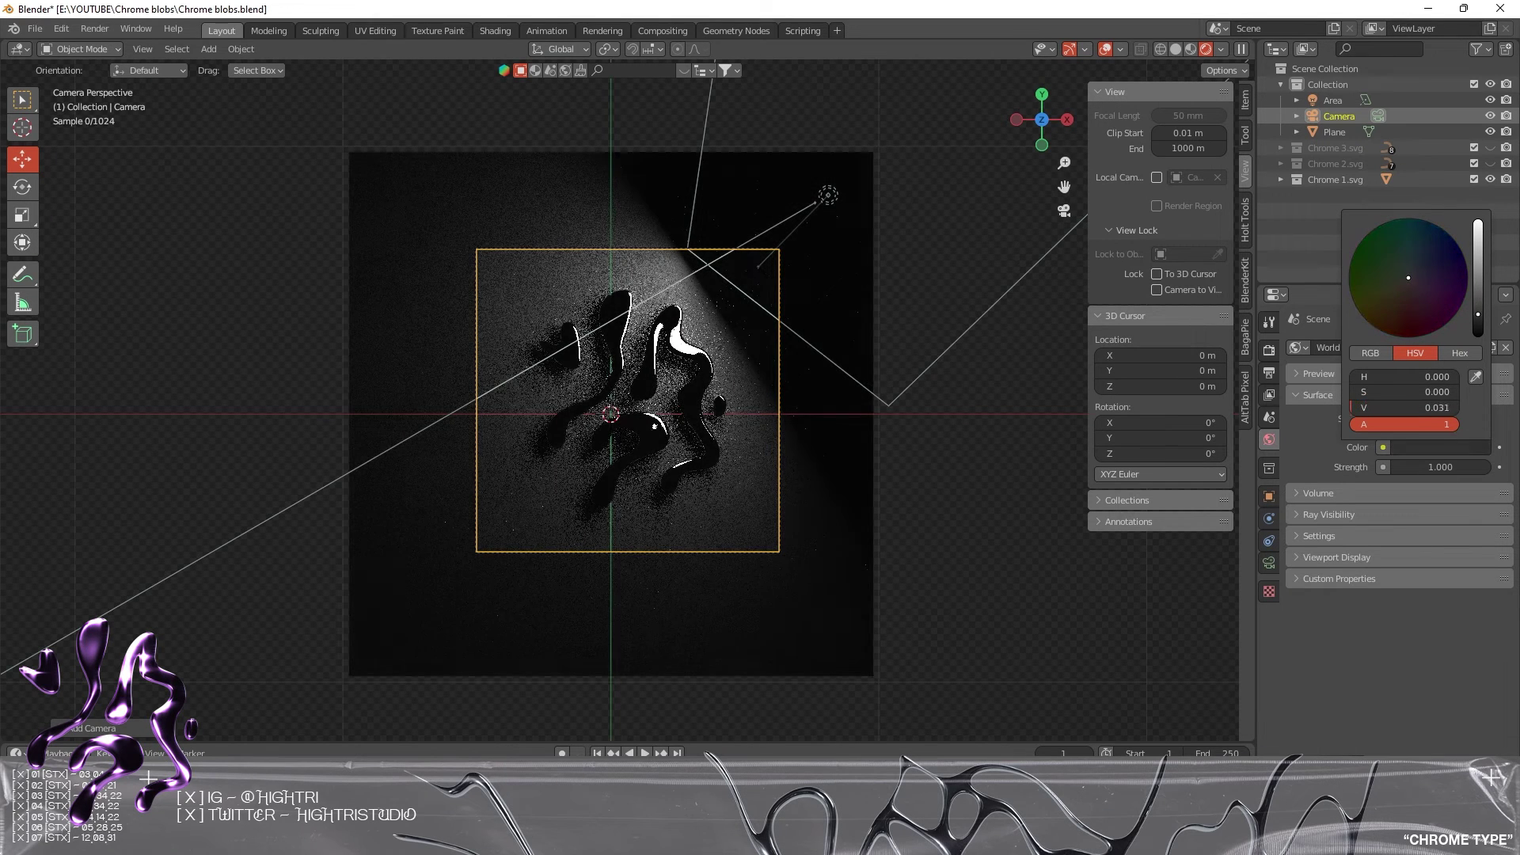
{"action": "left_click", "coordinate": [832, 198]}
{"action": "key", "text": "shift+a"}
{"action": "key", "text": "Escape"}
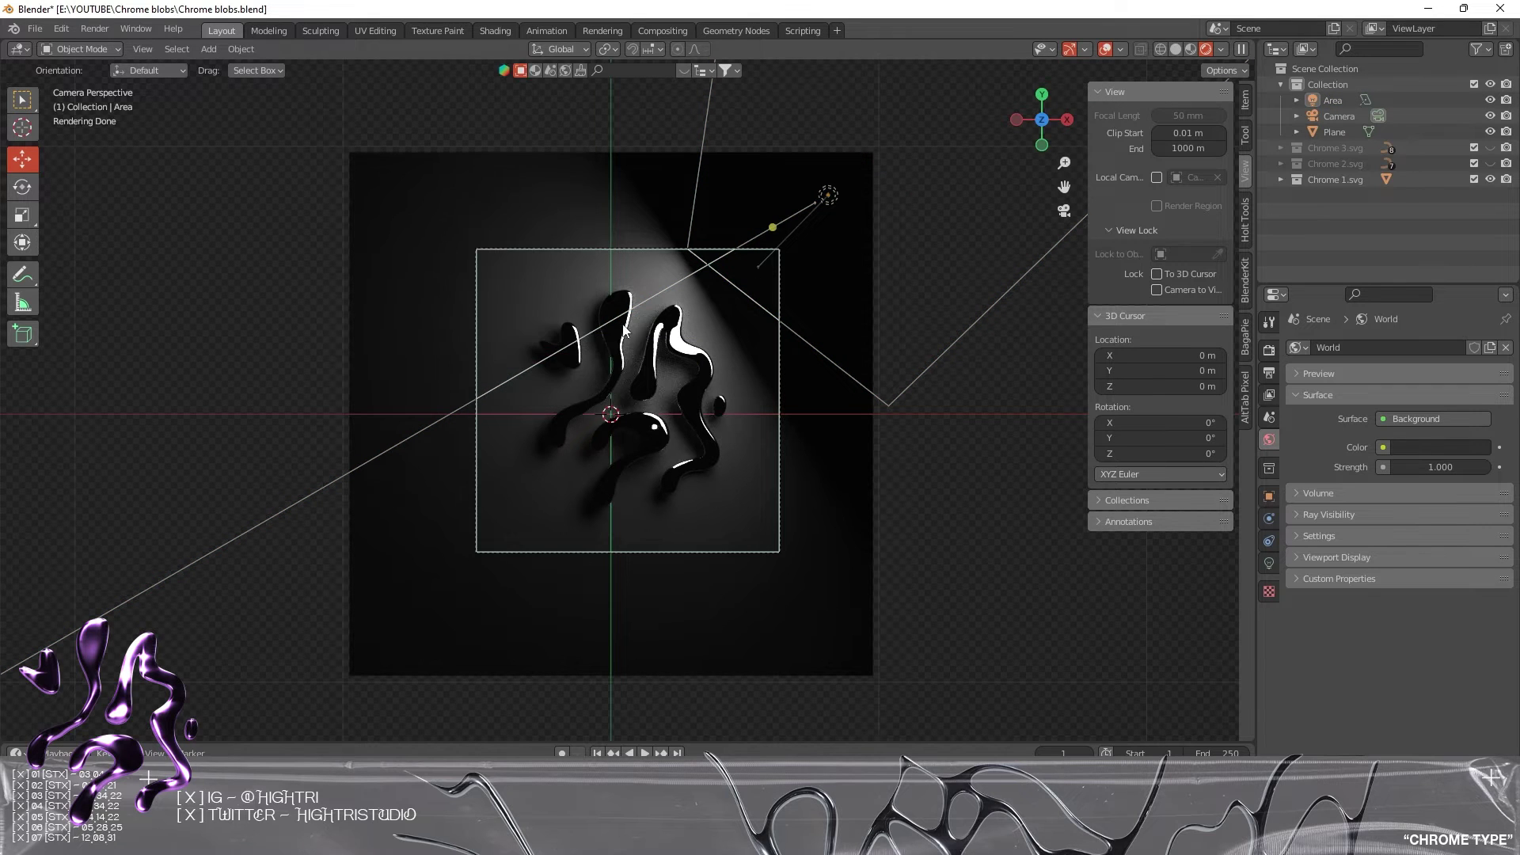
- Add a second area light, deleting an accidentally added light, and position it
{"action": "key", "text": "shift+a"}
{"action": "mouse_move", "coordinate": [582, 285]}
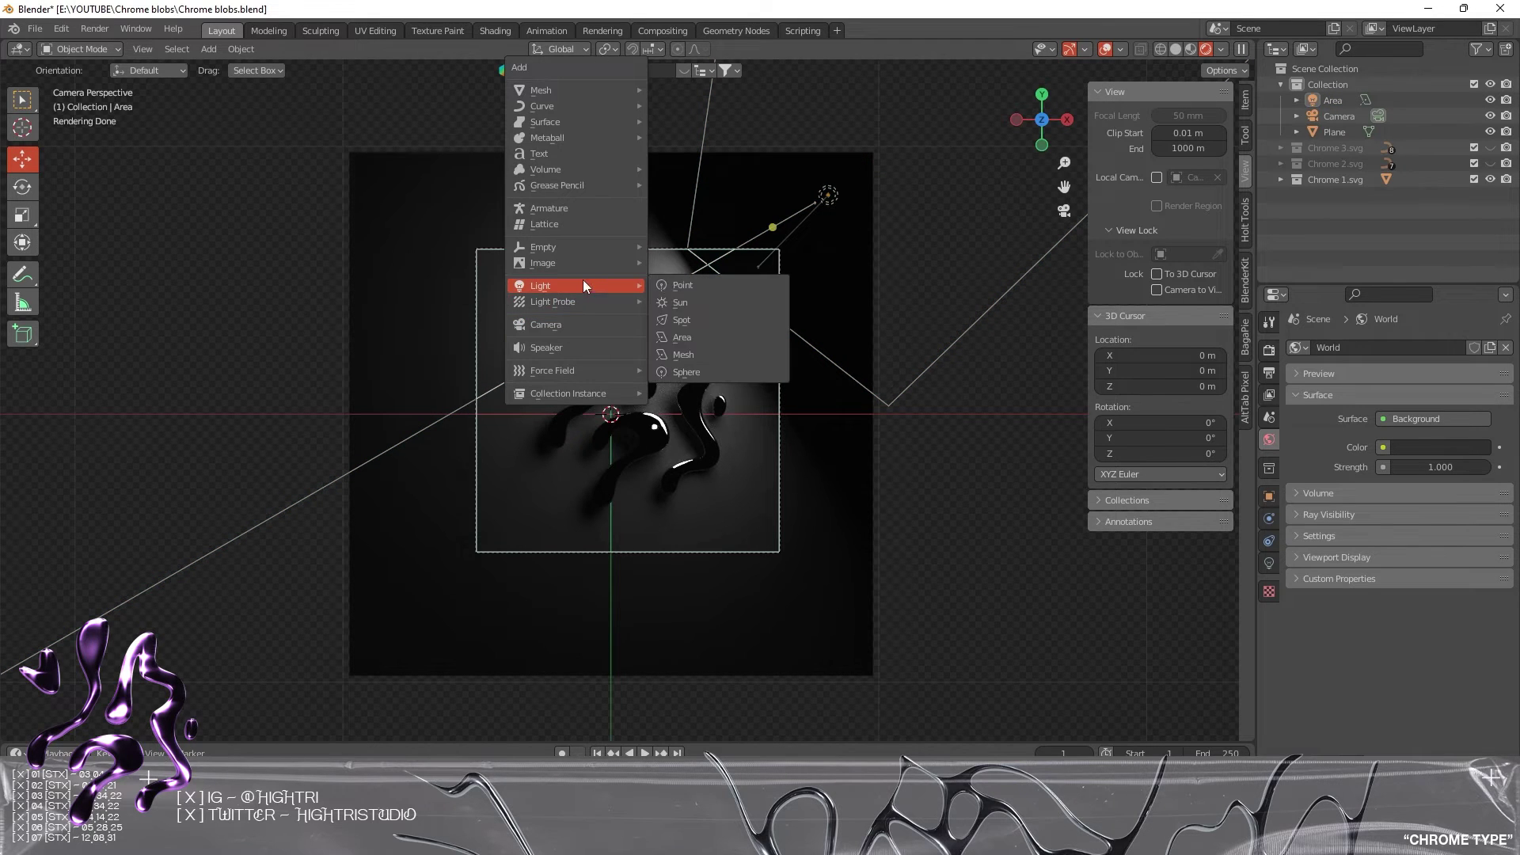
{"action": "left_click", "coordinate": [685, 353]}
{"action": "key", "text": "Delete"}
{"action": "key", "text": "shift+a"}
{"action": "mouse_move", "coordinate": [694, 350]}
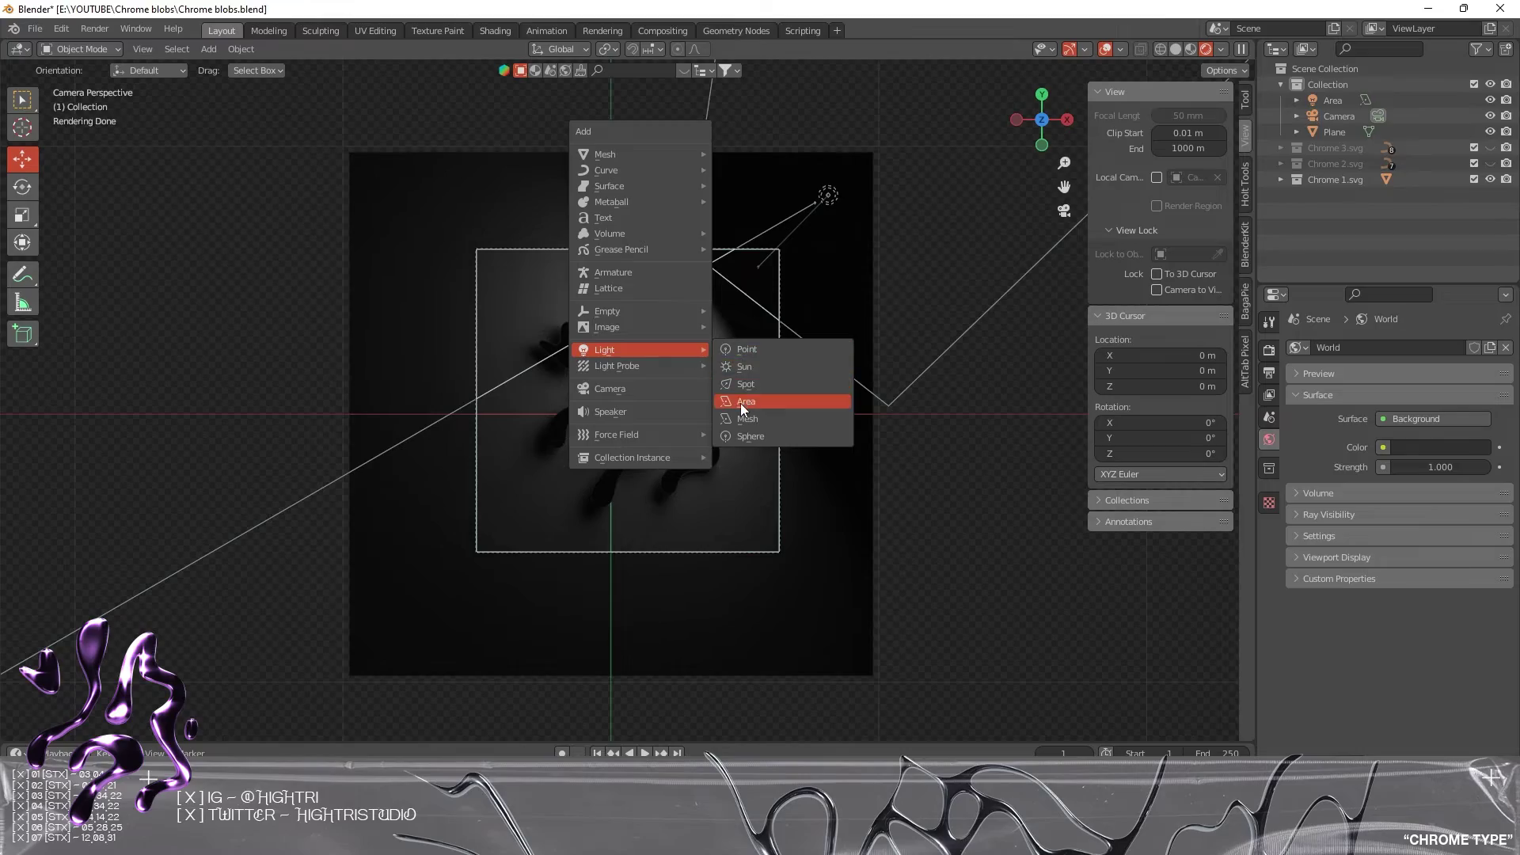
{"action": "left_click", "coordinate": [739, 402]}
{"action": "middle_click_drag", "start_coordinate": [761, 424], "coordinate": [733, 402]}
{"action": "key", "text": "g"}
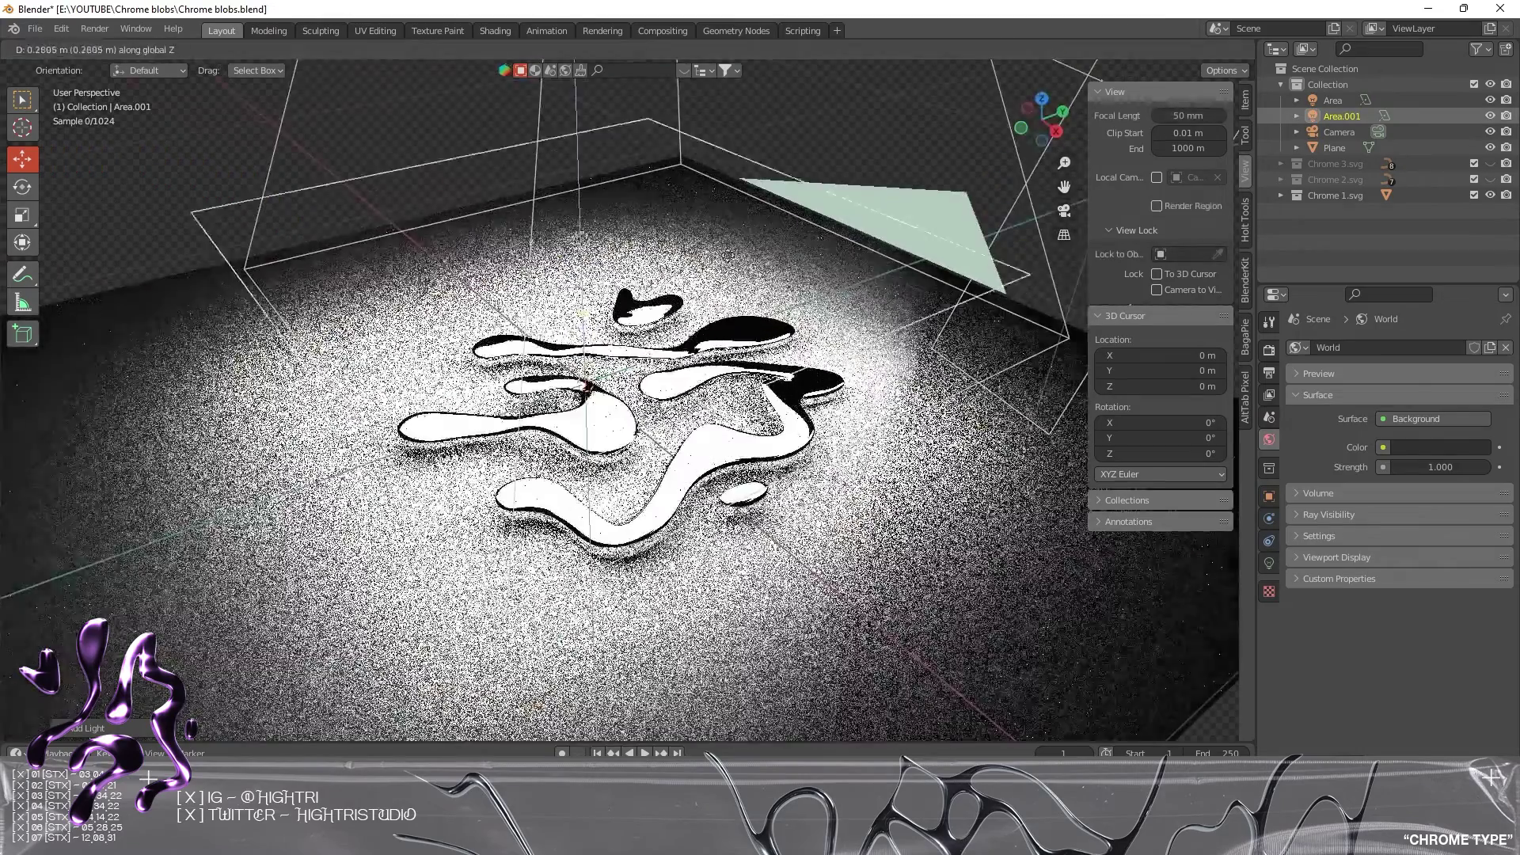
{"action": "left_click", "coordinate": [749, 581]}
- Shrink the second area light, move it to the left, and tilt it
{"action": "key", "text": "KP_0"}
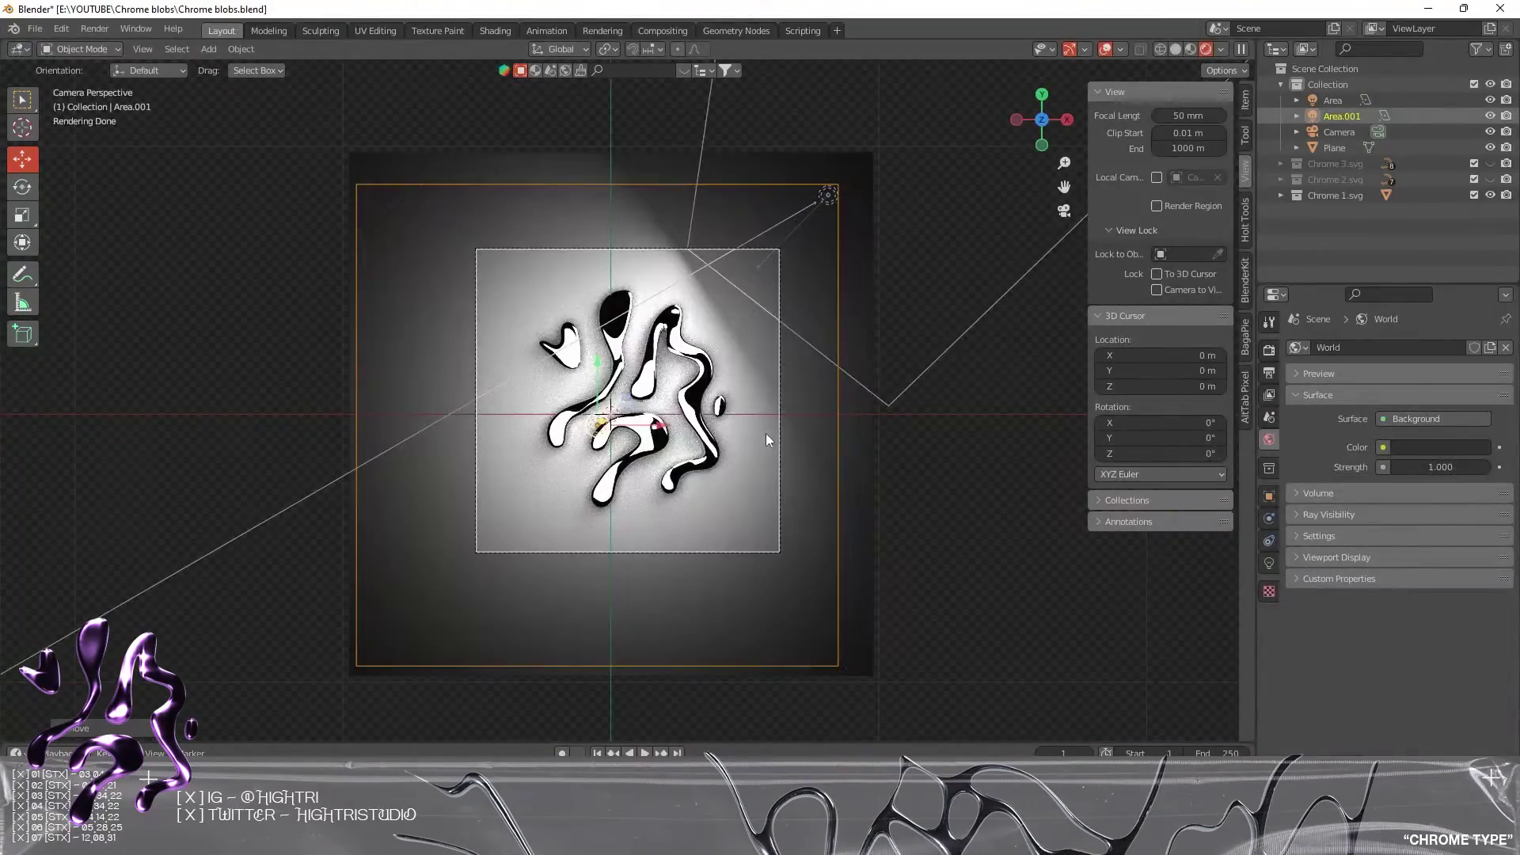
{"action": "key", "text": "g"}
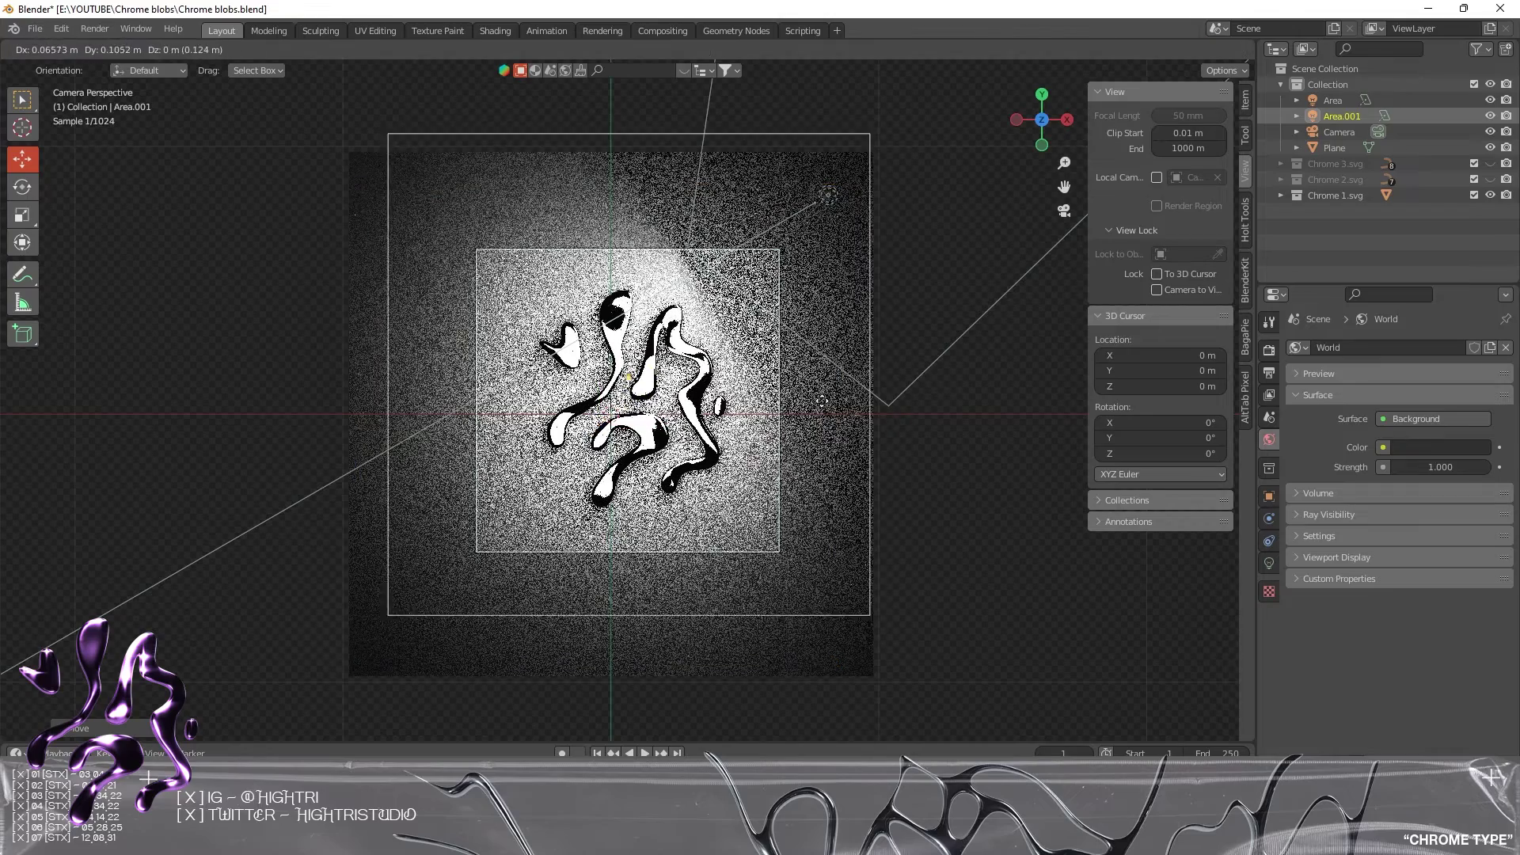
{"action": "left_click", "coordinate": [844, 415]}
{"action": "key", "text": "s"}
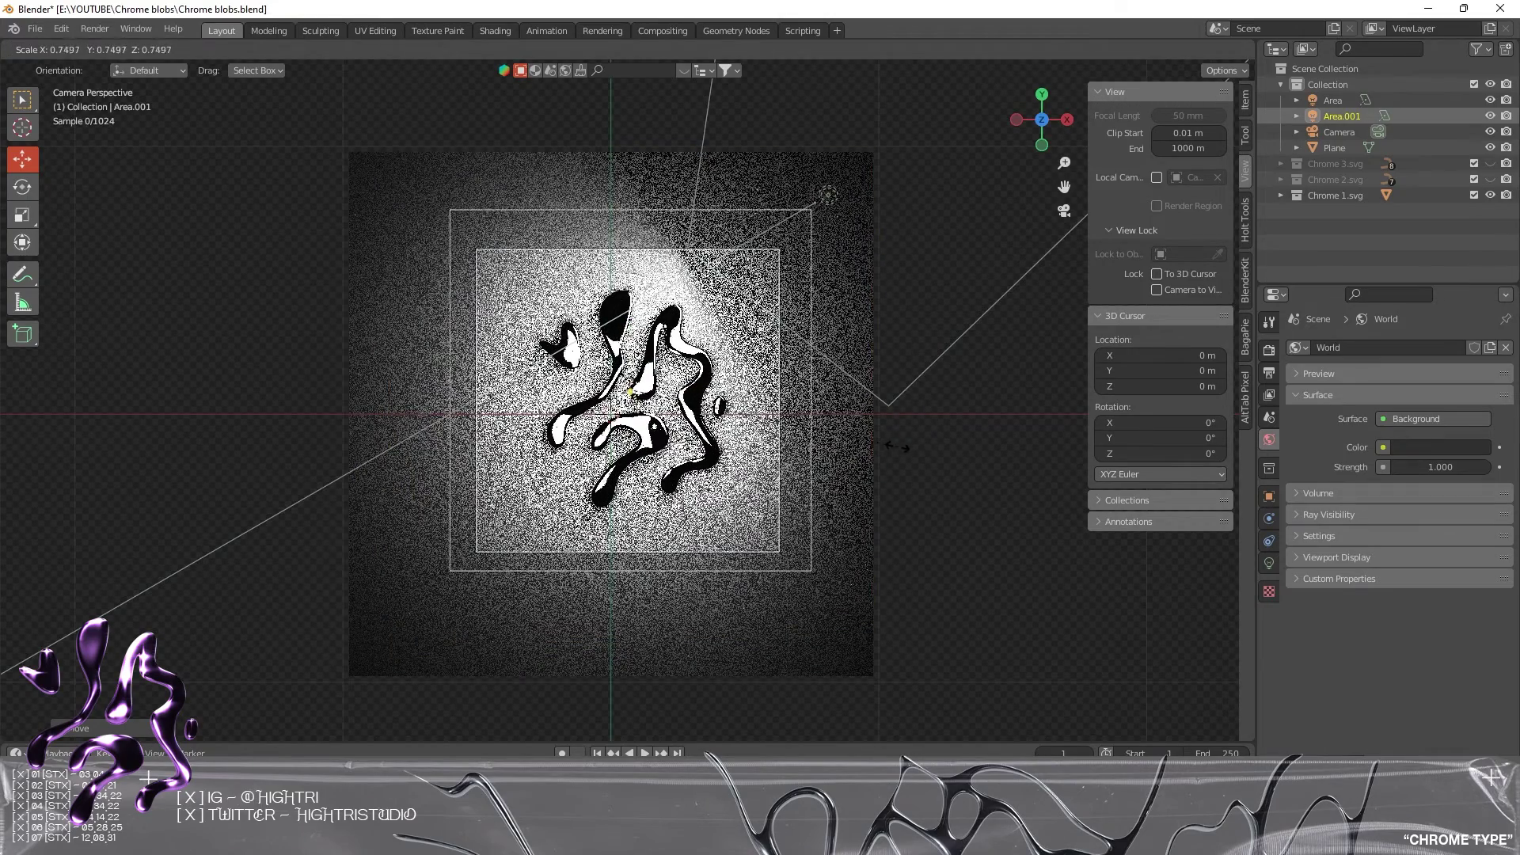
{"action": "left_click", "coordinate": [749, 400]}
{"action": "scroll", "coordinate": [749, 400], "scroll_direction": "up", "scroll_amount": 4}
{"action": "key", "text": "g"}
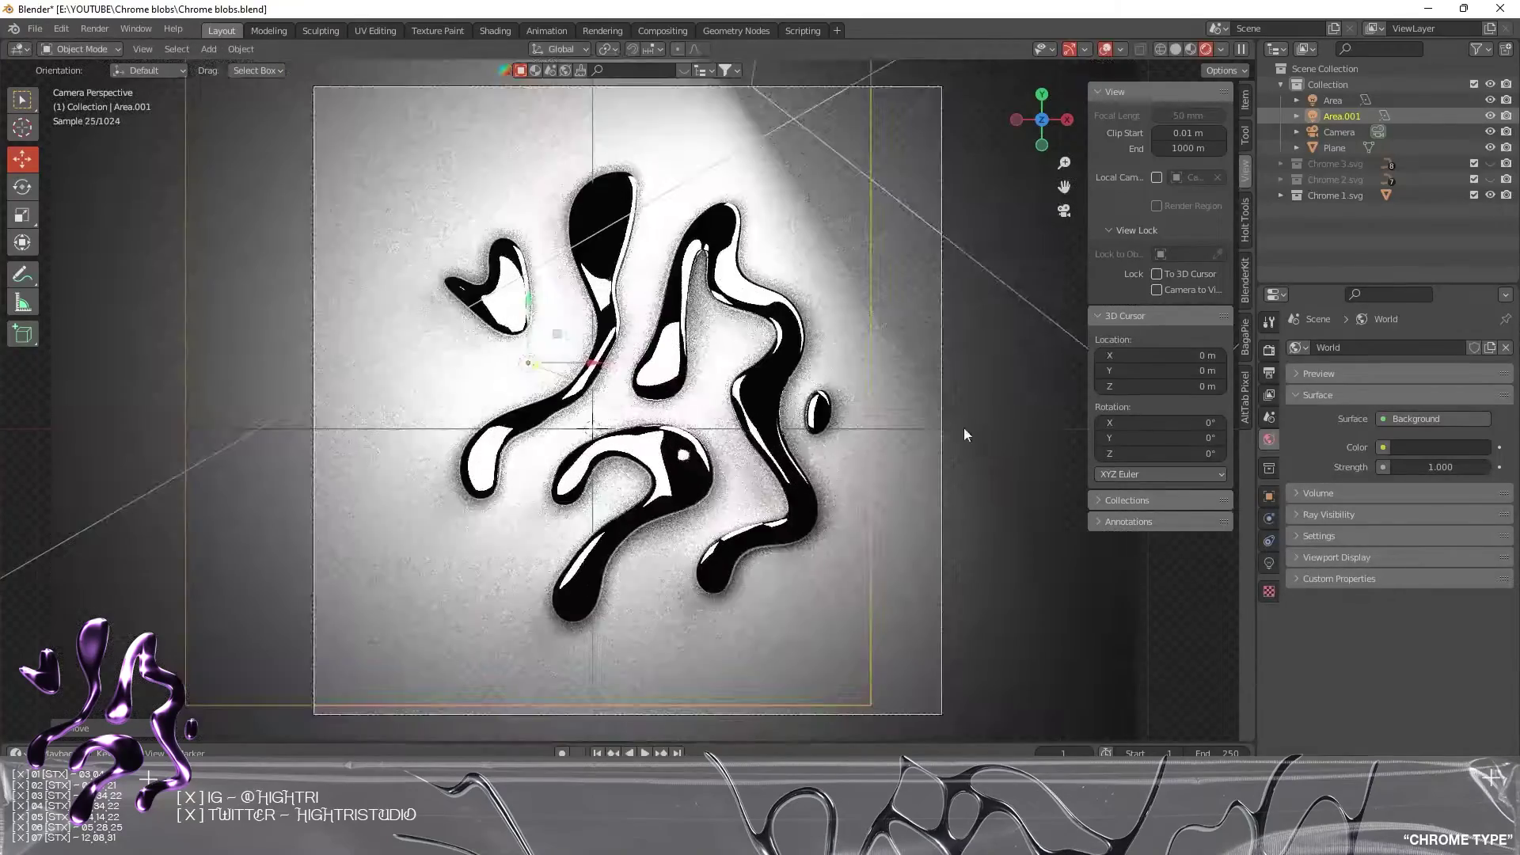
{"action": "scroll", "coordinate": [963, 427], "scroll_direction": "down", "scroll_amount": 5}
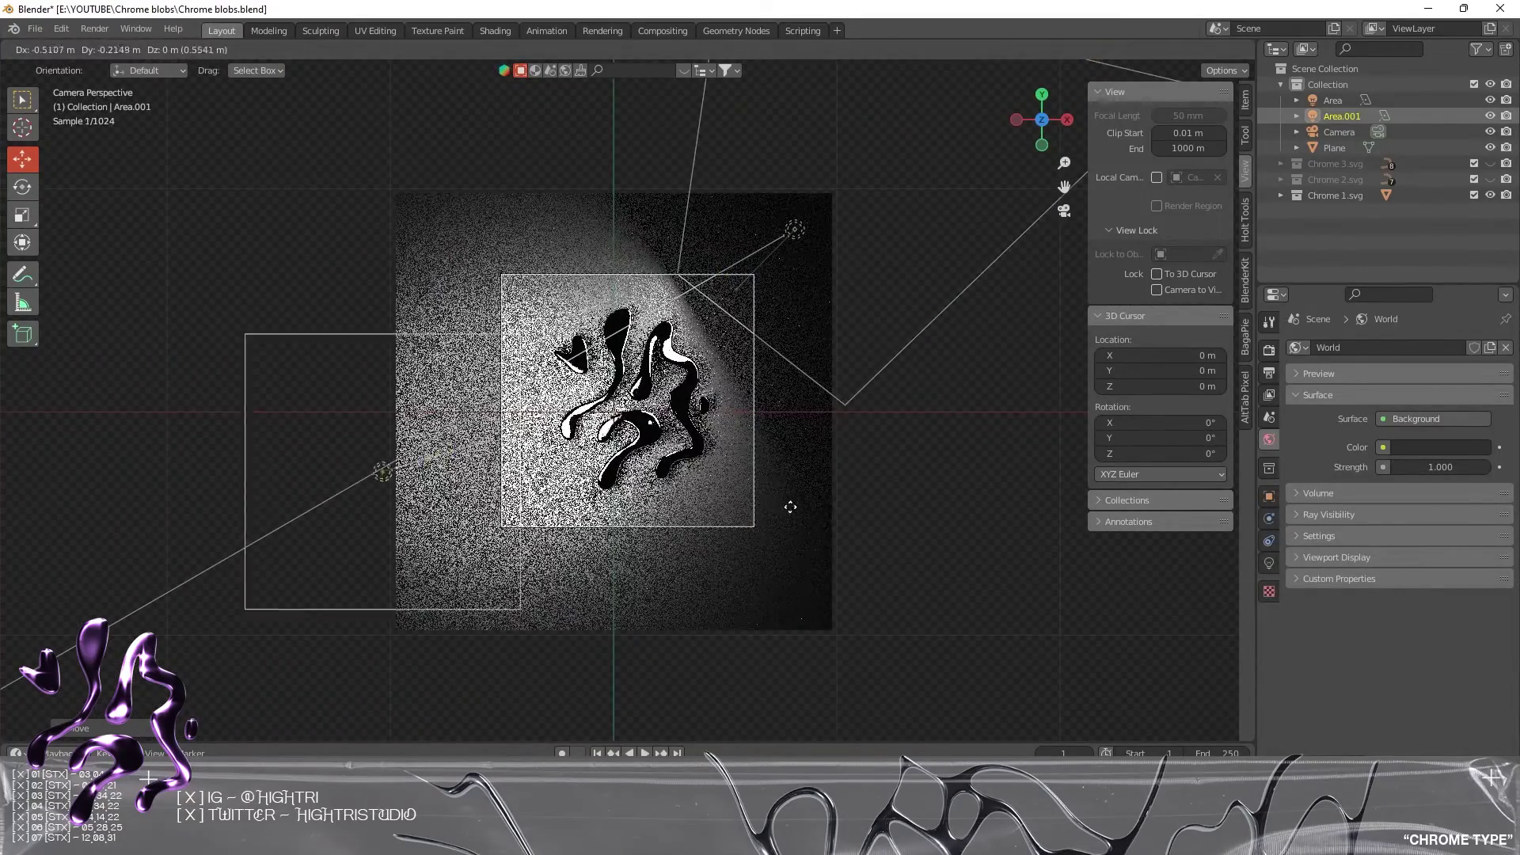
{"action": "left_click", "coordinate": [751, 526]}
{"action": "key", "text": "r"}
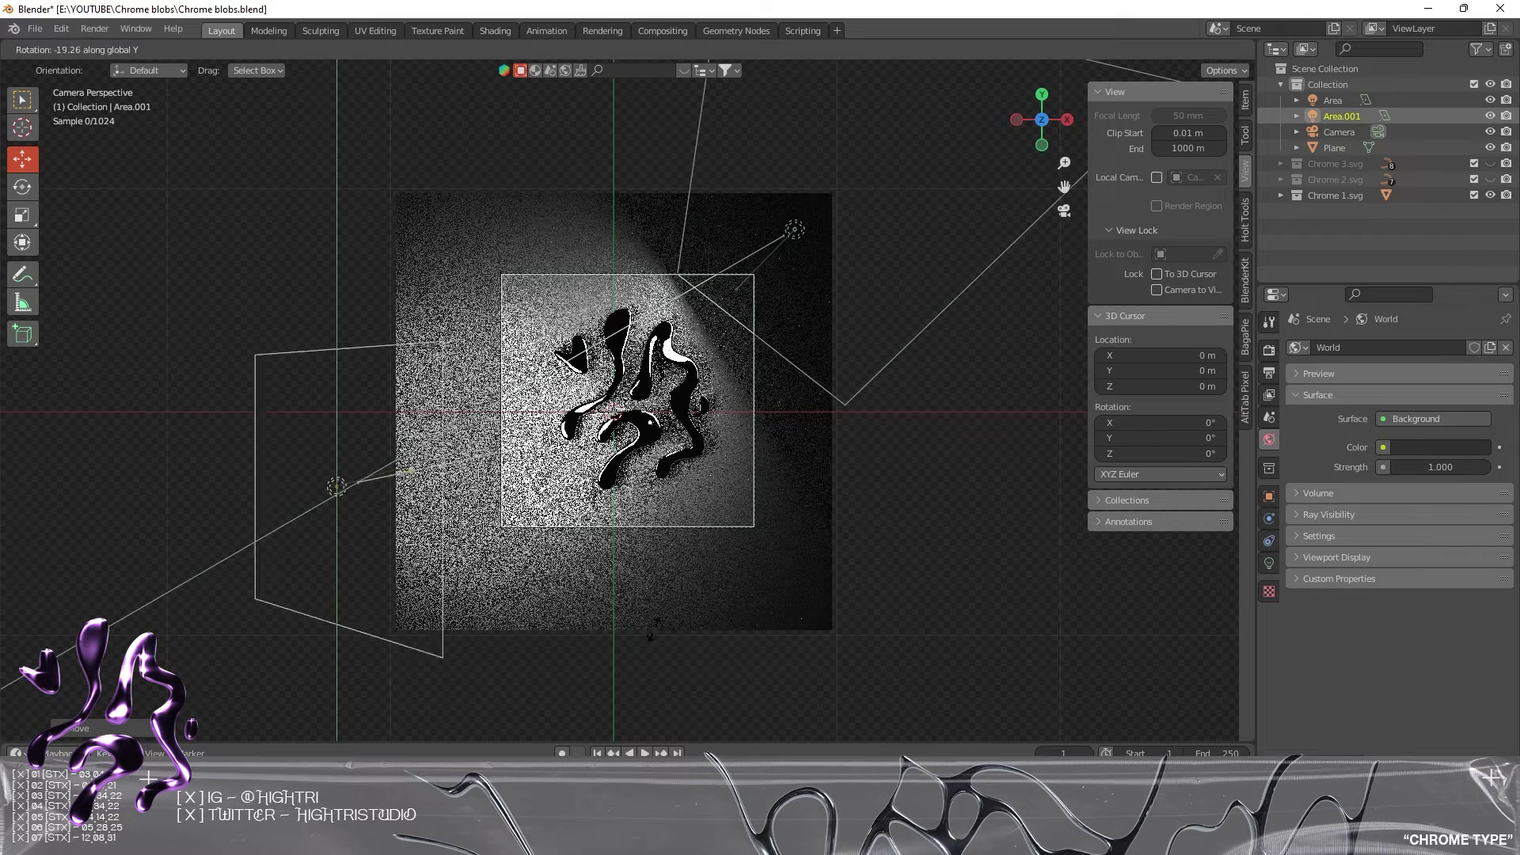
{"action": "left_click", "coordinate": [654, 583]}
{"action": "scroll", "coordinate": [715, 410], "scroll_direction": "up", "scroll_amount": 2}
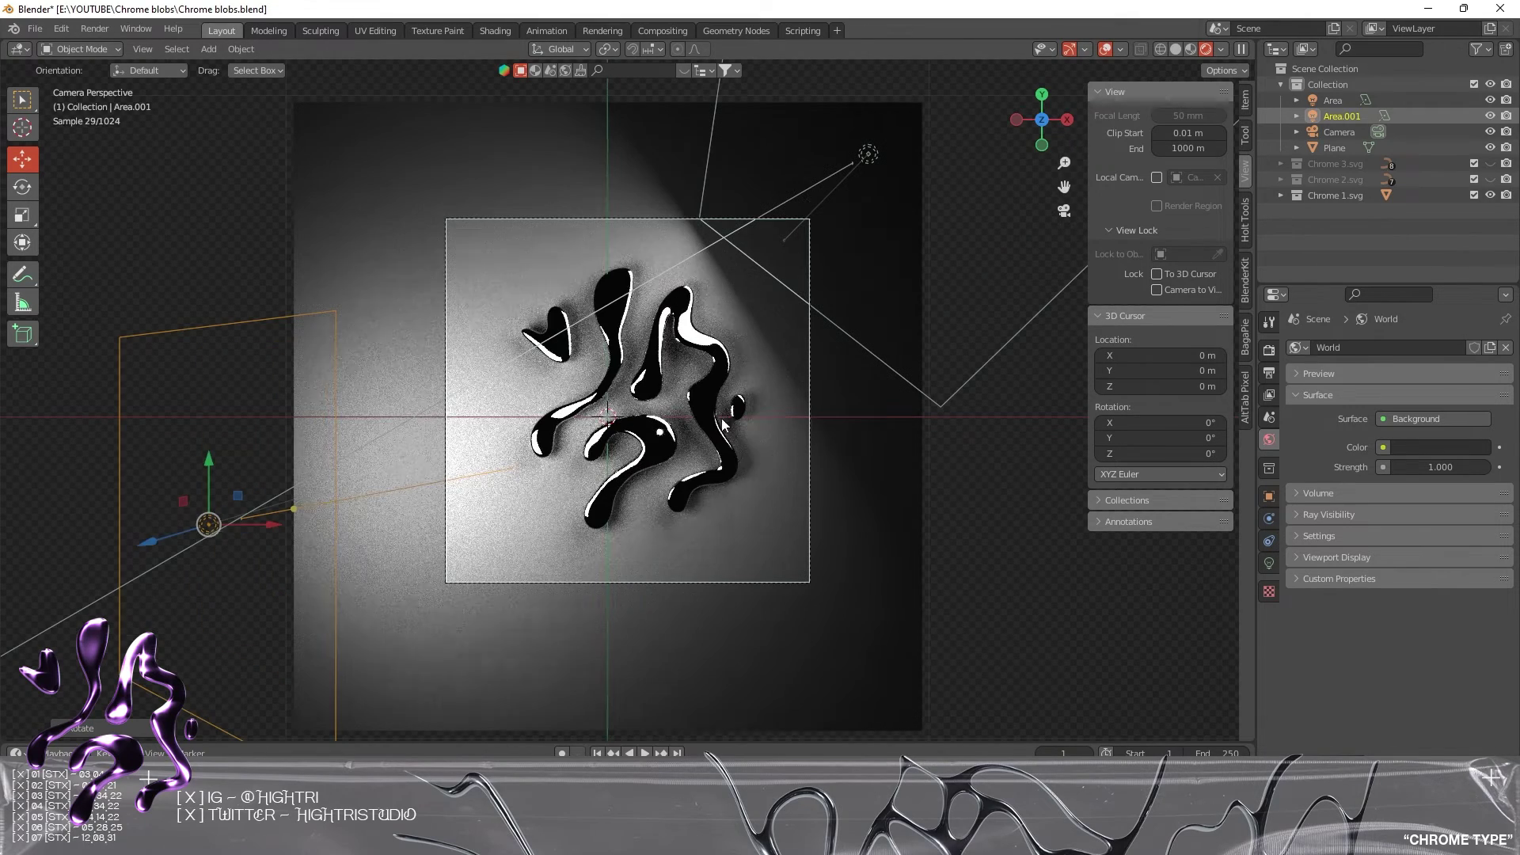
{"action": "left_click", "coordinate": [952, 492]}
- Add a third area light and raise it along Z above the blobs
{"action": "key", "text": "shift+a"}
{"action": "mouse_move", "coordinate": [559, 444]}
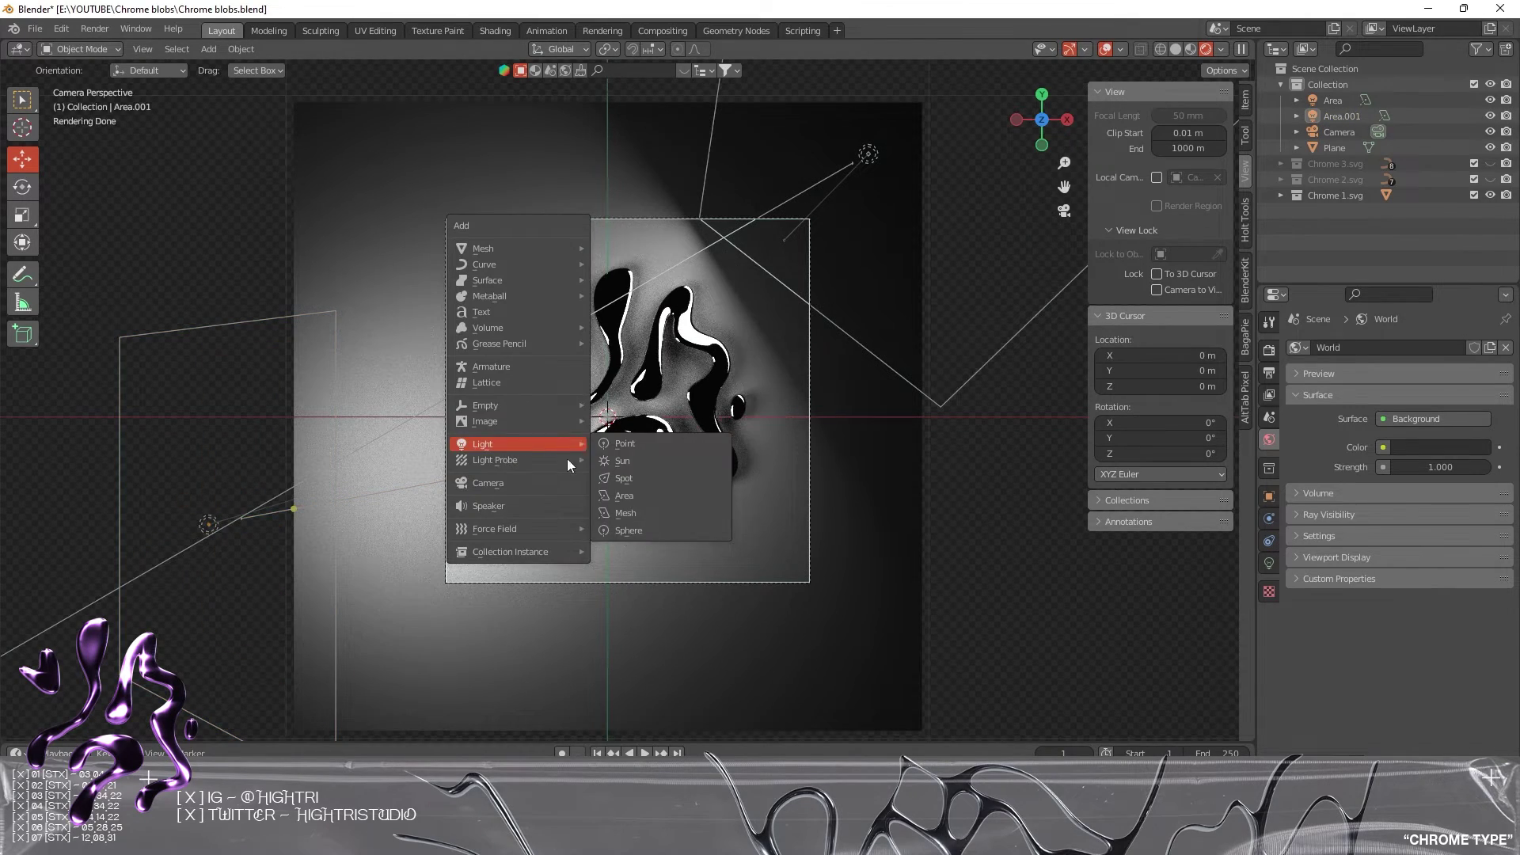
{"action": "left_click", "coordinate": [633, 497]}
{"action": "key", "text": "g"}
{"action": "key", "text": "z"}
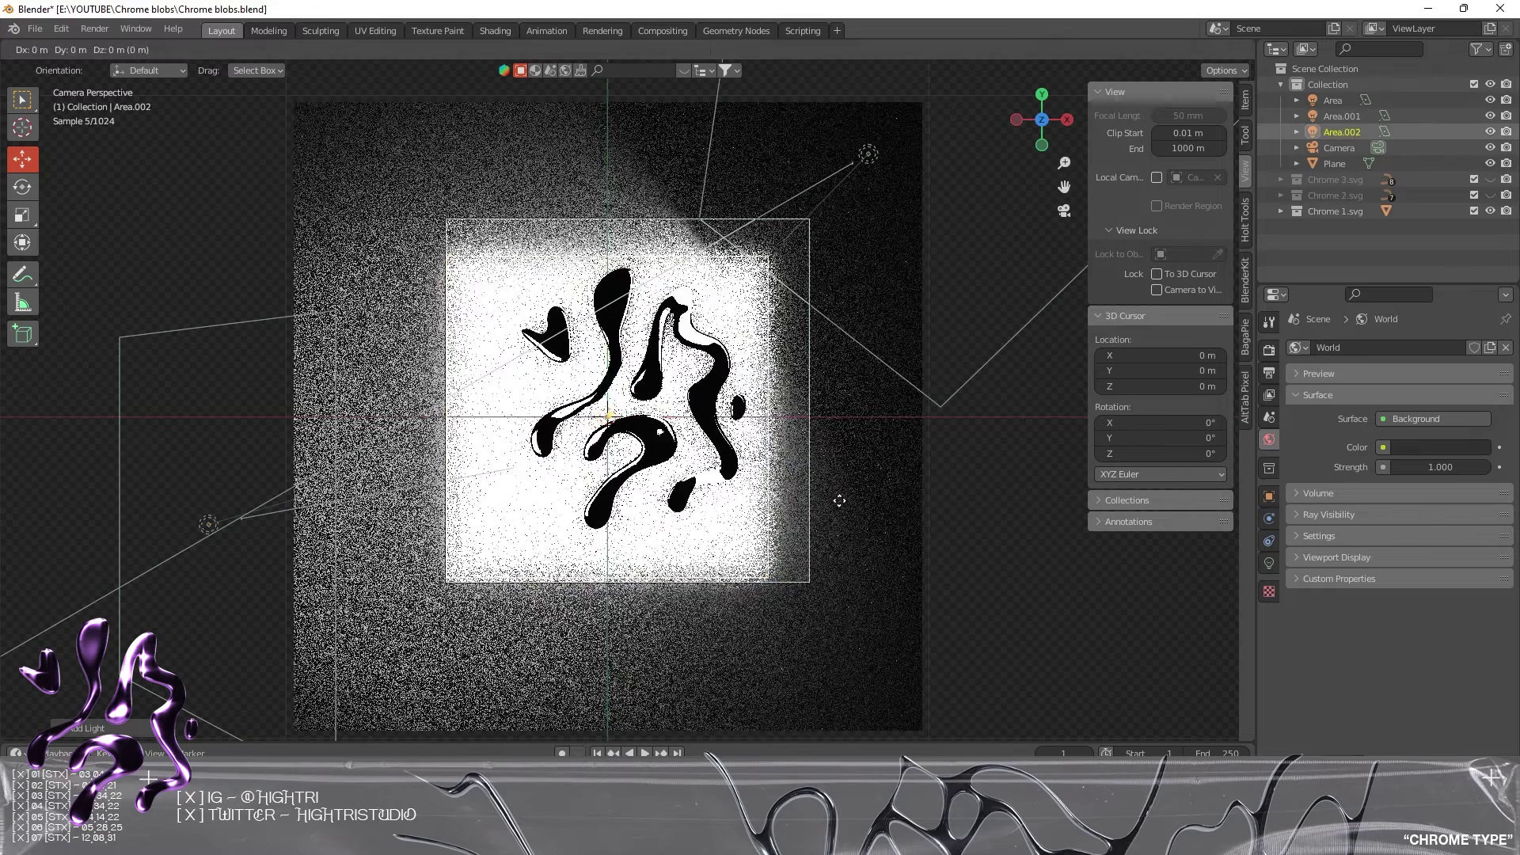
{"action": "left_click", "coordinate": [788, 678]}
- Set the blob's base colour to pale lavender (H 0.801, S 0.391) and raise its Roughness
{"action": "left_click", "coordinate": [733, 479]}
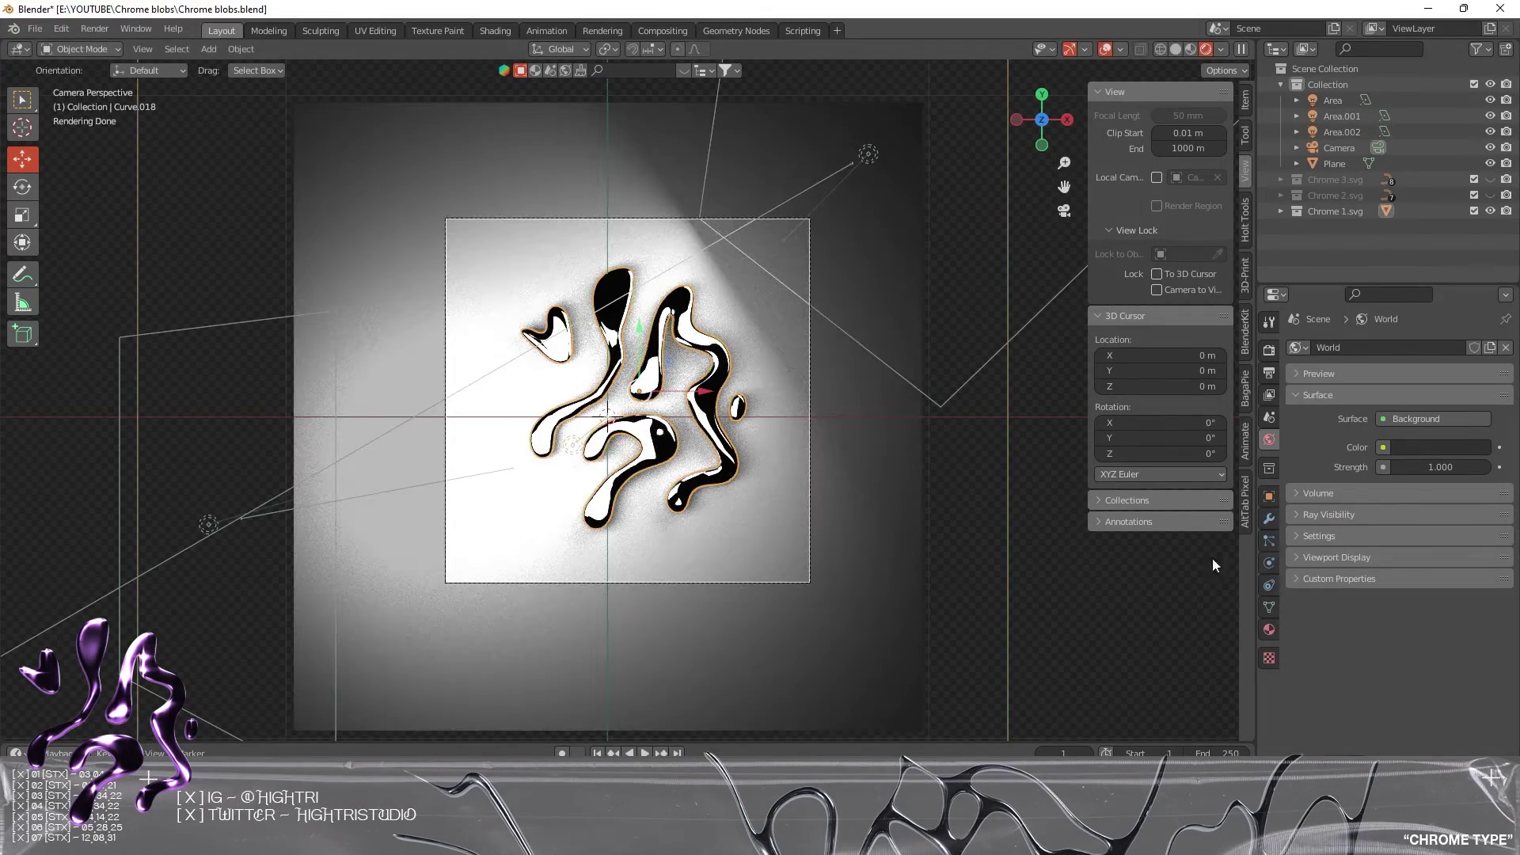
{"action": "left_click", "coordinate": [1269, 629]}
{"action": "left_click", "coordinate": [1440, 554]}
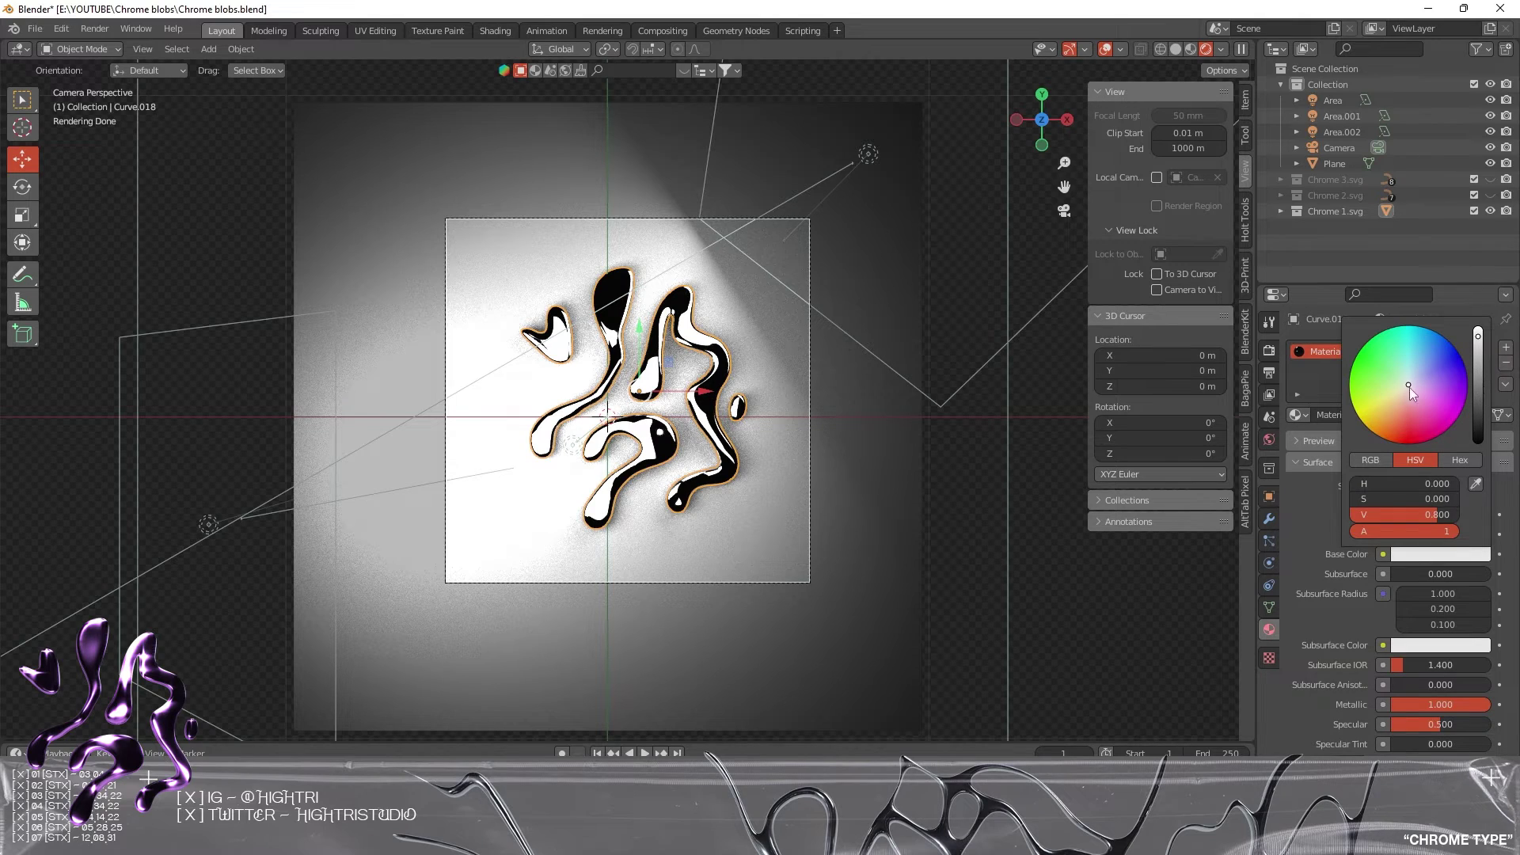
{"action": "left_click_drag", "start_coordinate": [1409, 385], "coordinate": [1419, 389]}
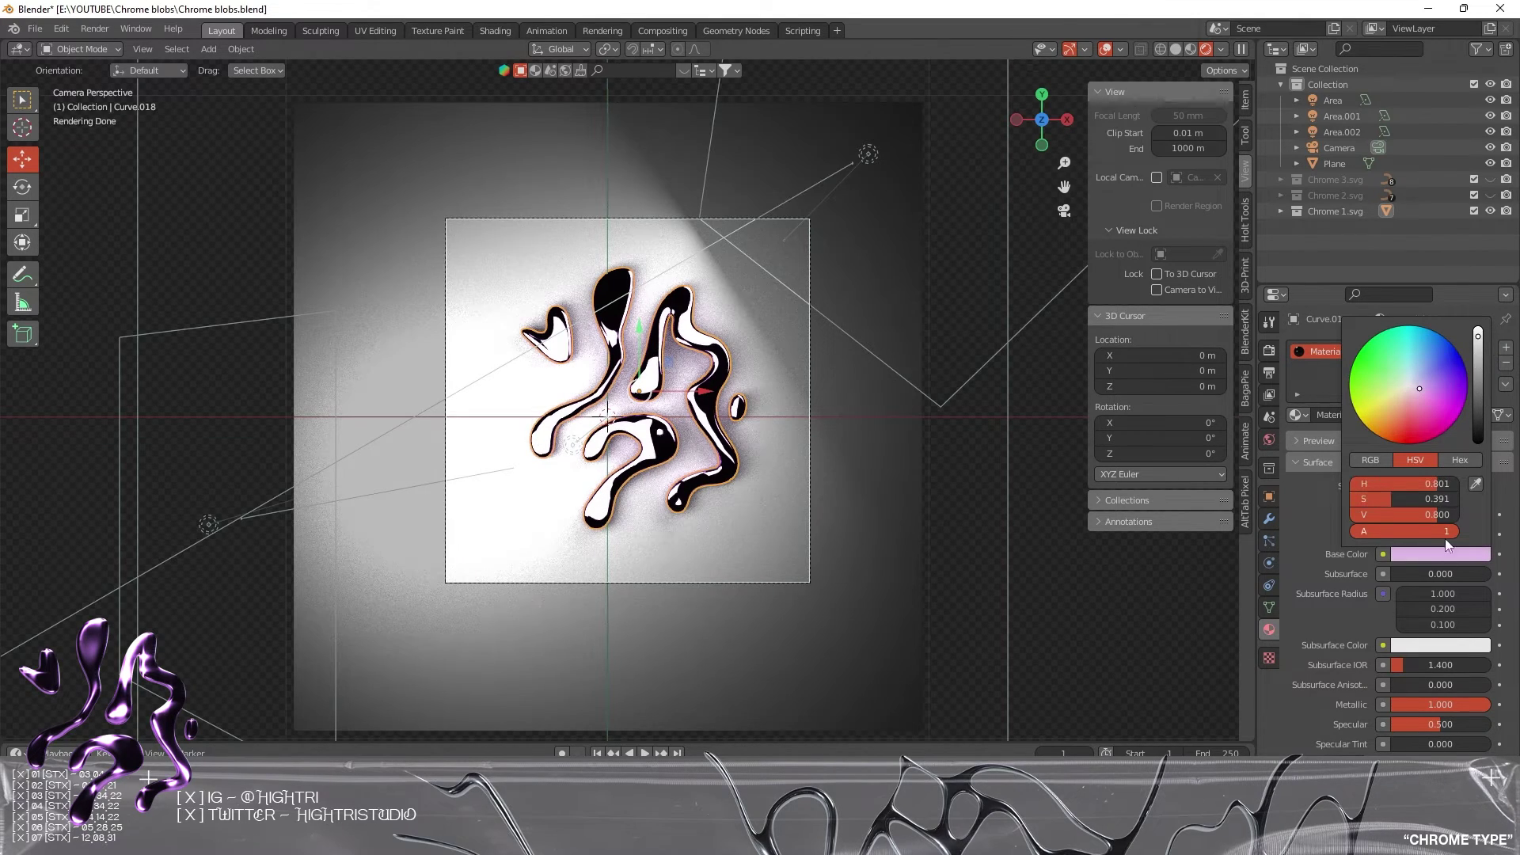
{"action": "left_click_drag", "start_coordinate": [1425, 764], "coordinate": [1441, 764]}
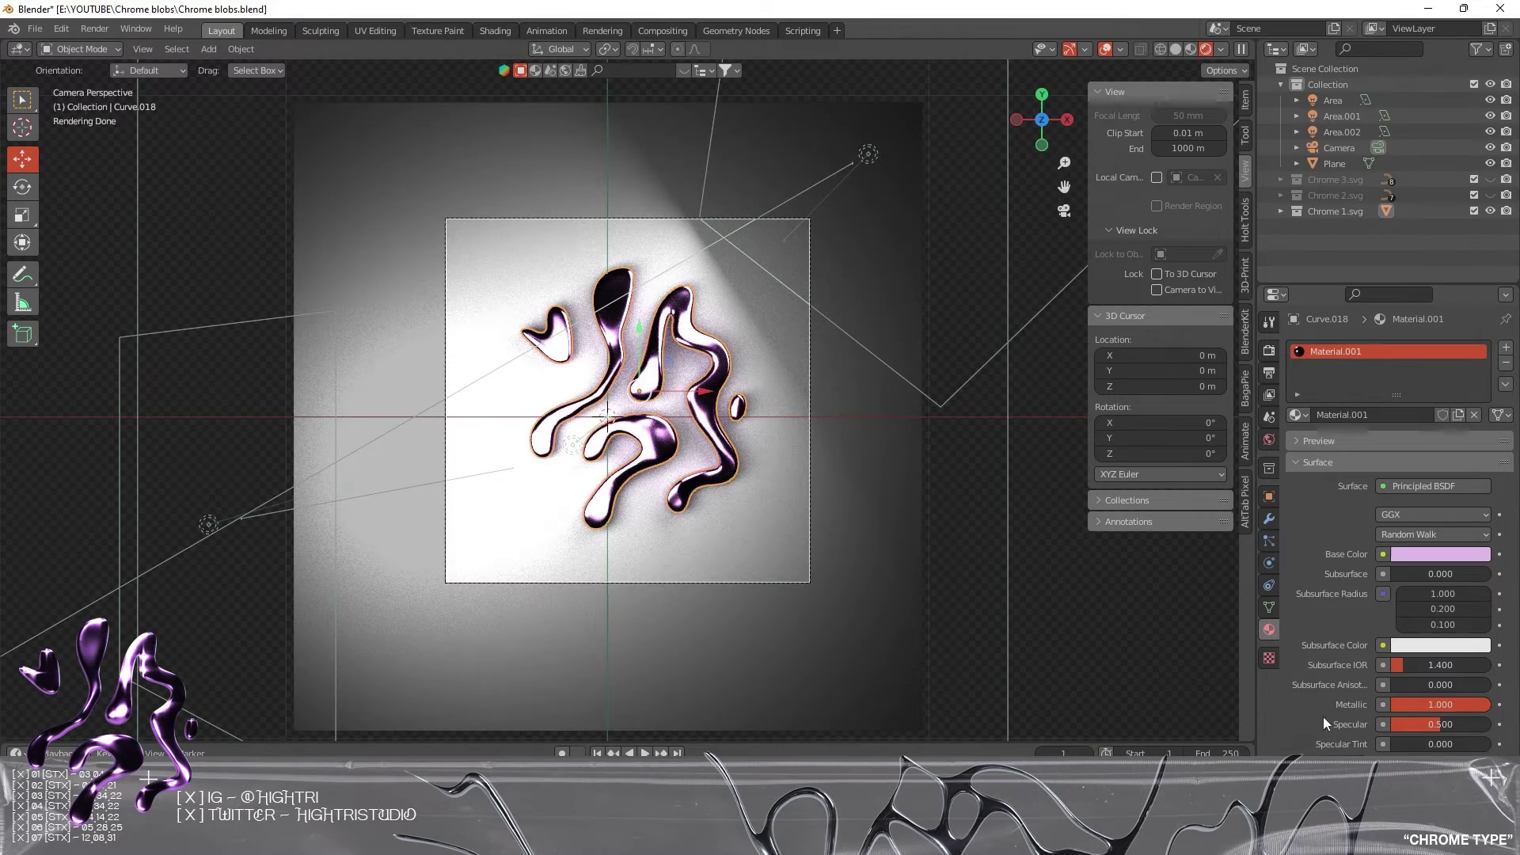
{"action": "left_click", "coordinate": [942, 545]}
{"action": "scroll", "coordinate": [887, 522], "scroll_direction": "up", "scroll_amount": 1}
{"action": "scroll", "coordinate": [831, 515], "scroll_direction": "down", "scroll_amount": 1}
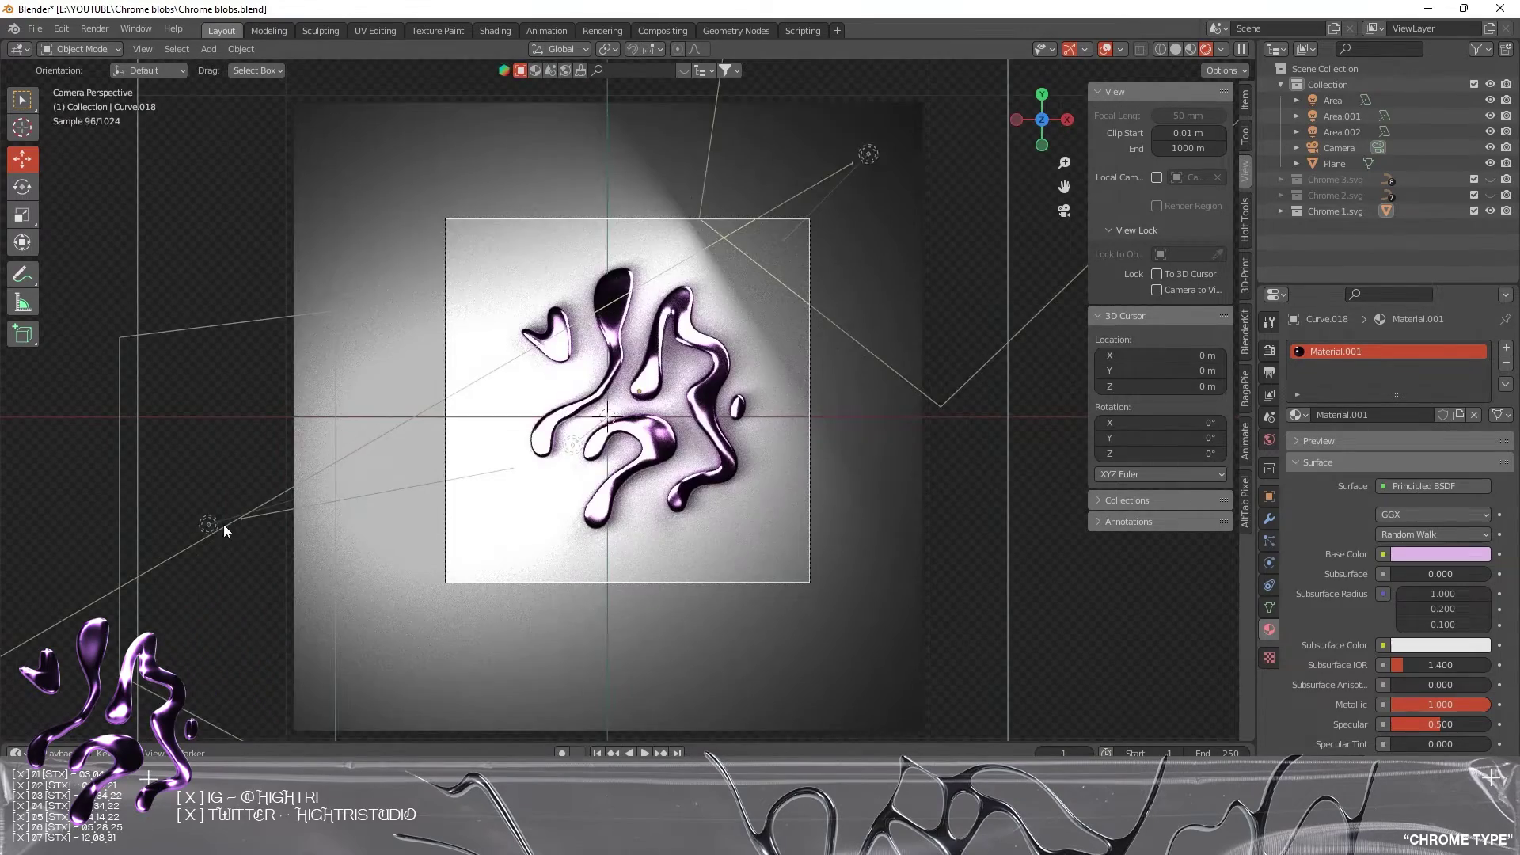
- Lower Area.001's power to 9 W, then resize and rotate the Area.002 light
{"action": "left_click", "coordinate": [210, 525]}
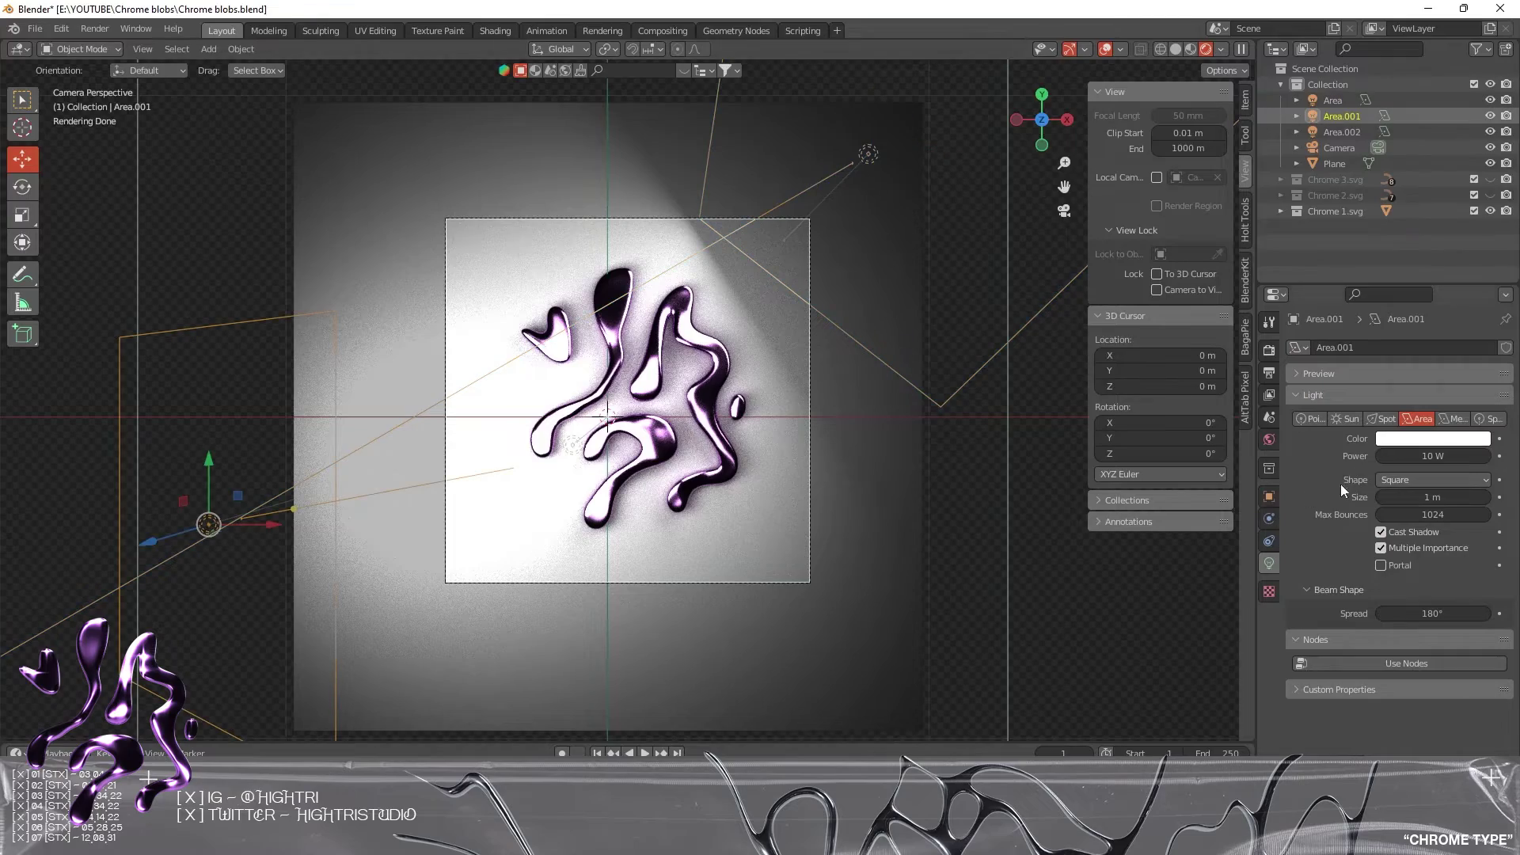
{"action": "left_click_drag", "start_coordinate": [1428, 456], "coordinate": [1400, 456]}
{"action": "scroll", "coordinate": [654, 392], "scroll_direction": "down", "scroll_amount": 3}
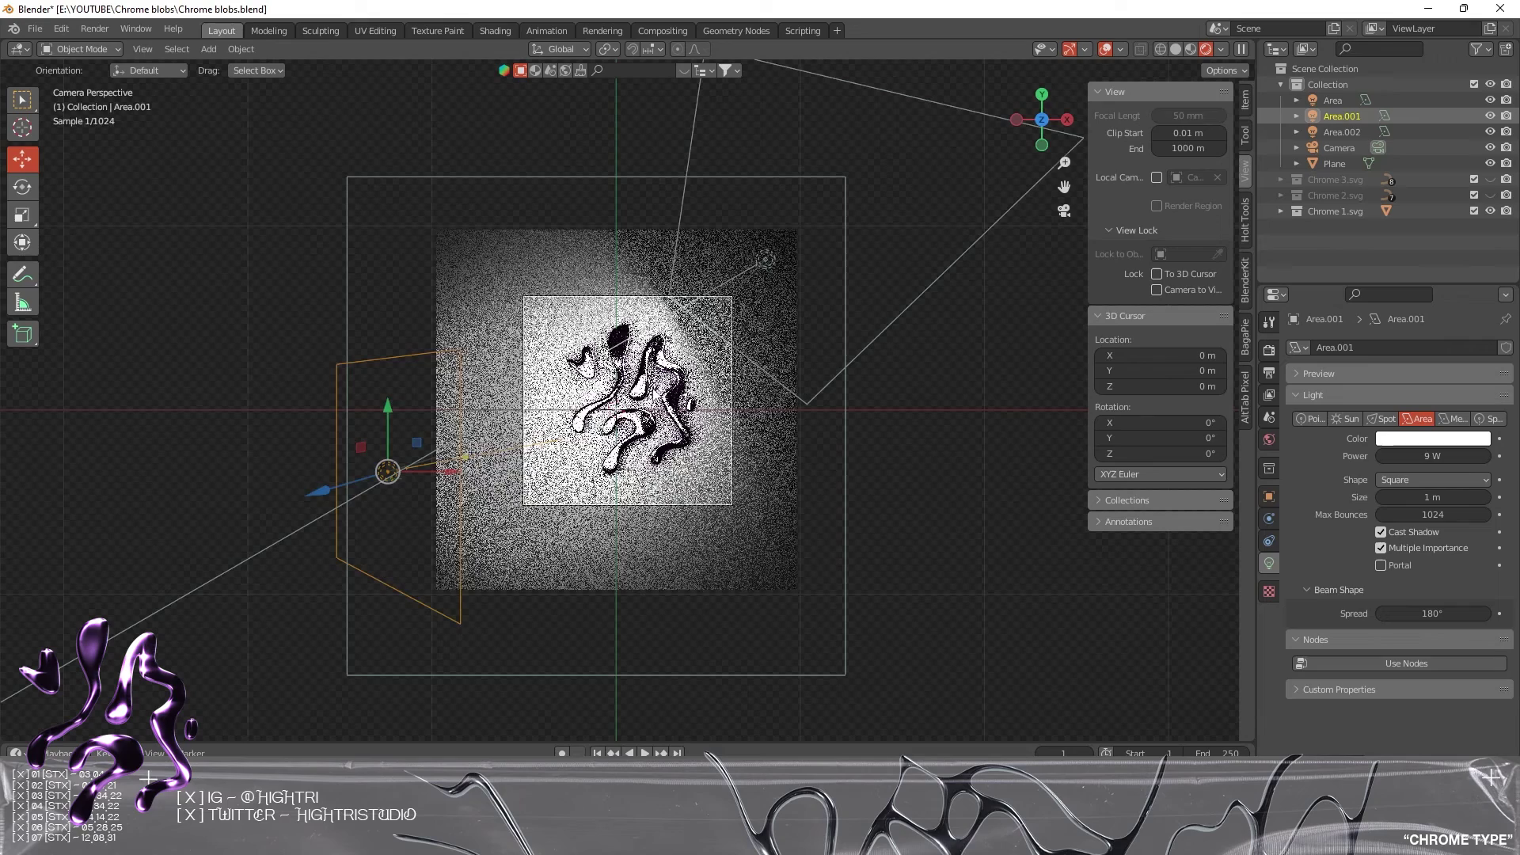
{"action": "left_click", "coordinate": [426, 175]}
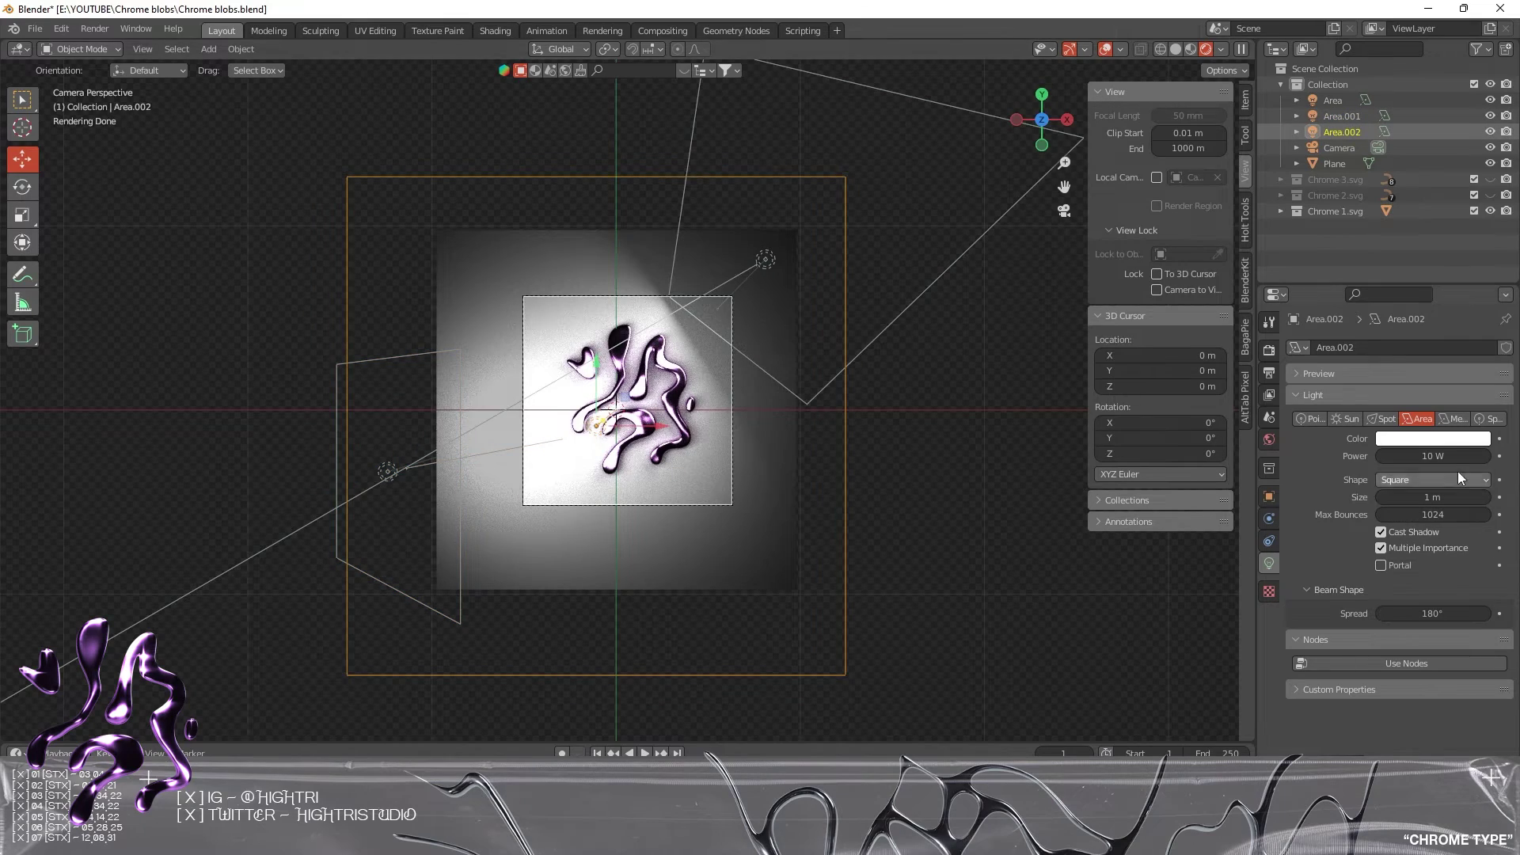
{"action": "left_click_drag", "start_coordinate": [854, 445], "coordinate": [638, 158]}
{"action": "key", "text": "r"}
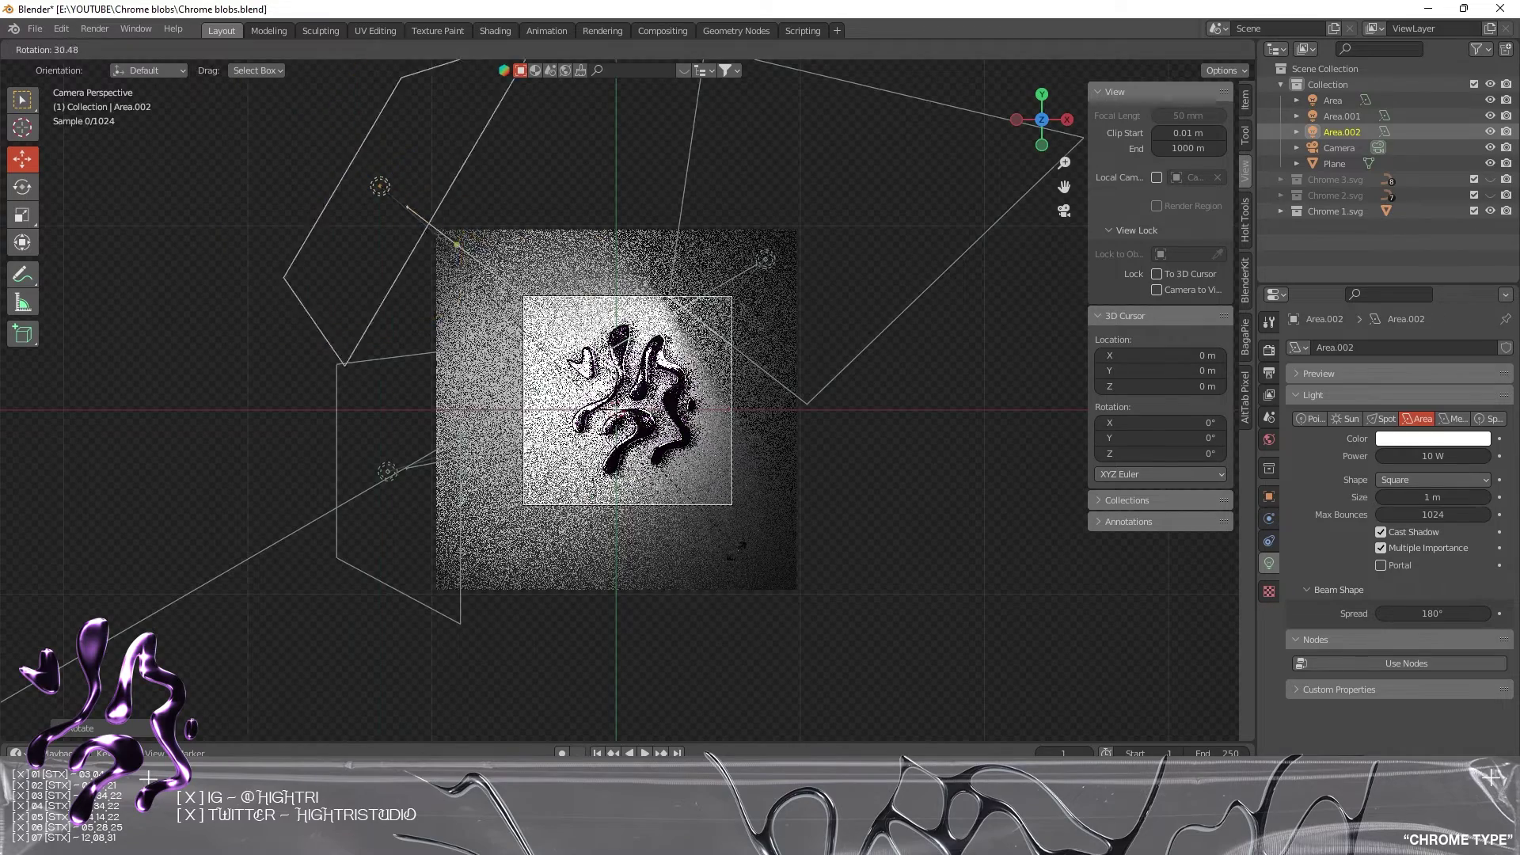
{"action": "left_click", "coordinate": [720, 547]}
{"action": "key", "text": "Delete"}
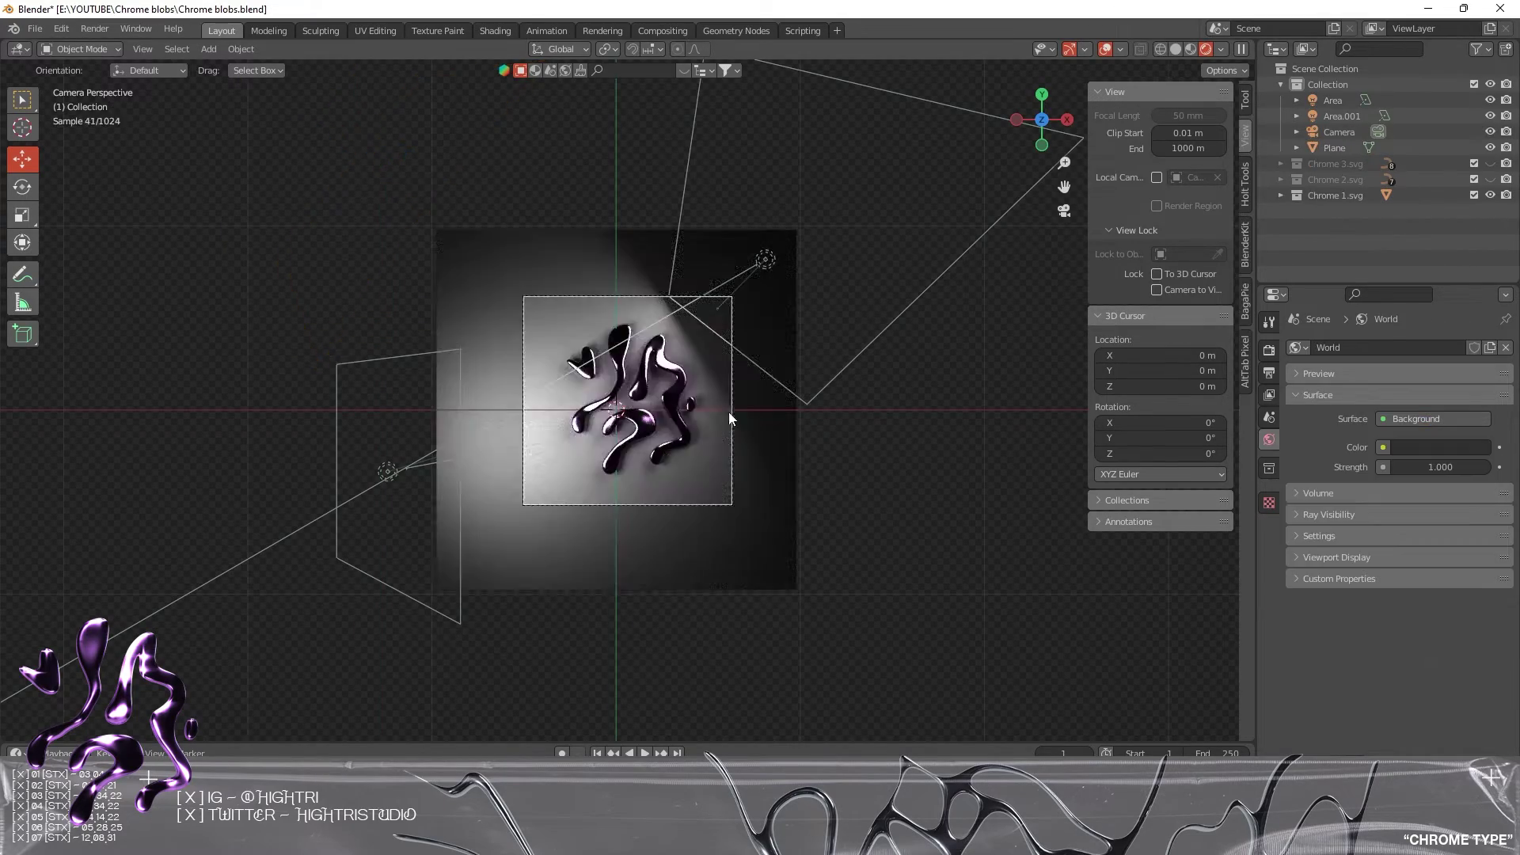
{"action": "scroll", "coordinate": [724, 411], "scroll_direction": "up", "scroll_amount": 3}
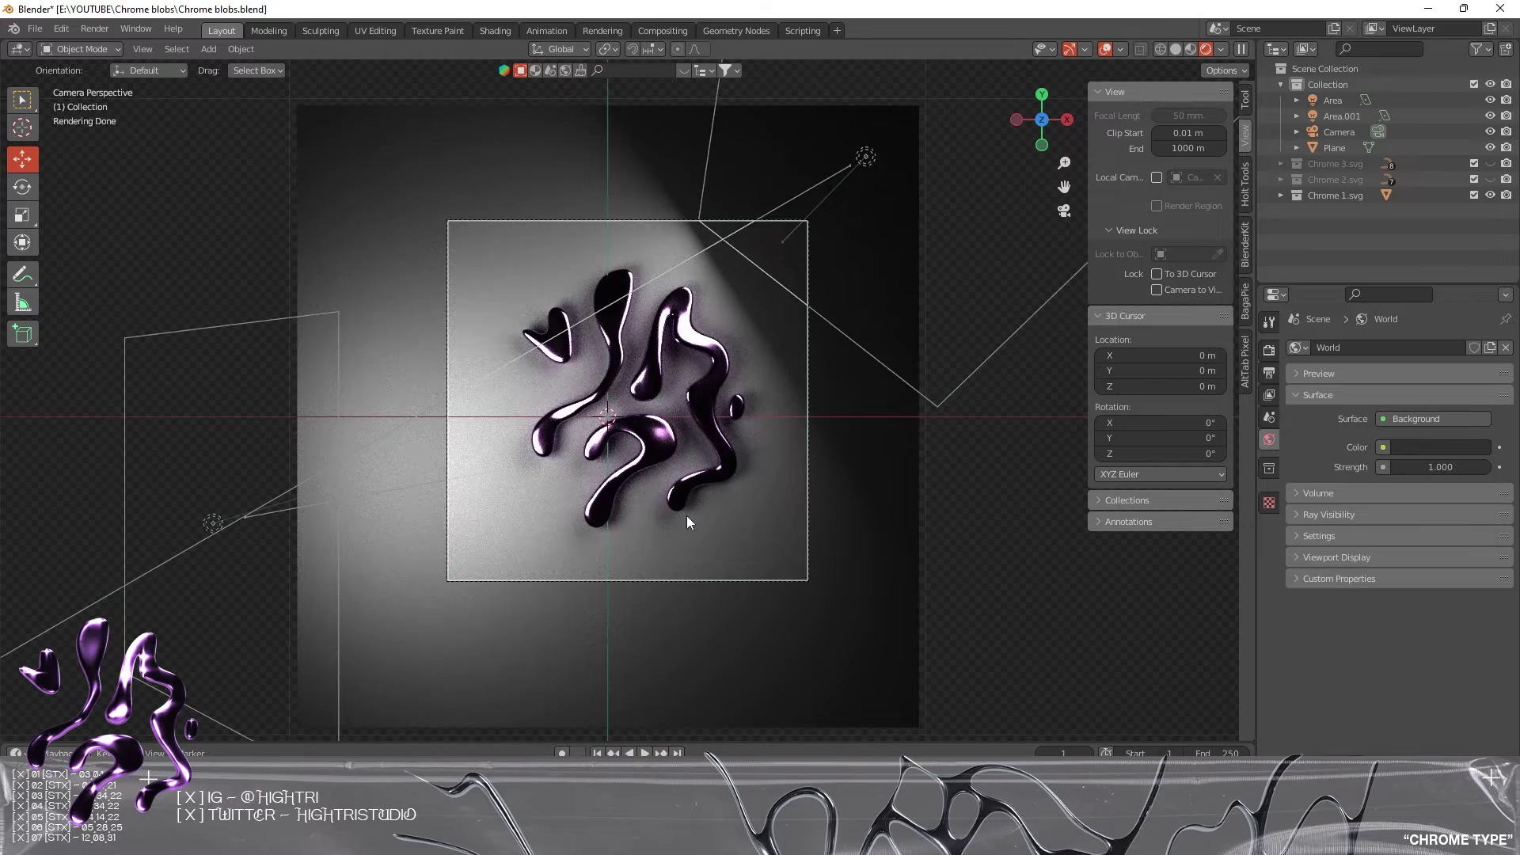
{"action": "key", "text": "ctrl+z"}
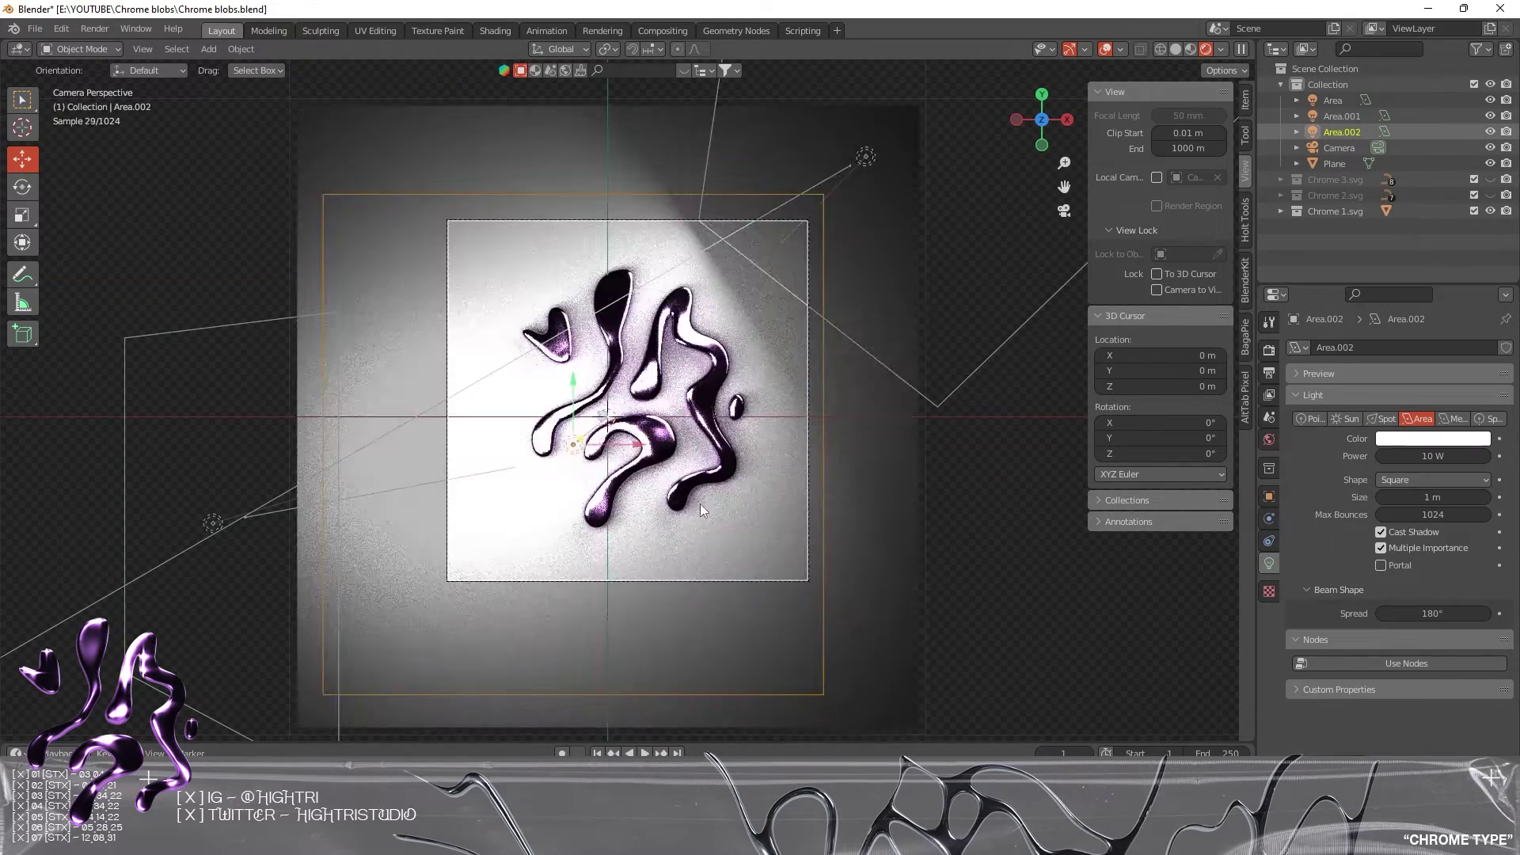
{"action": "scroll", "coordinate": [705, 501], "scroll_direction": "down", "scroll_amount": 2}
{"action": "key", "text": "s"}
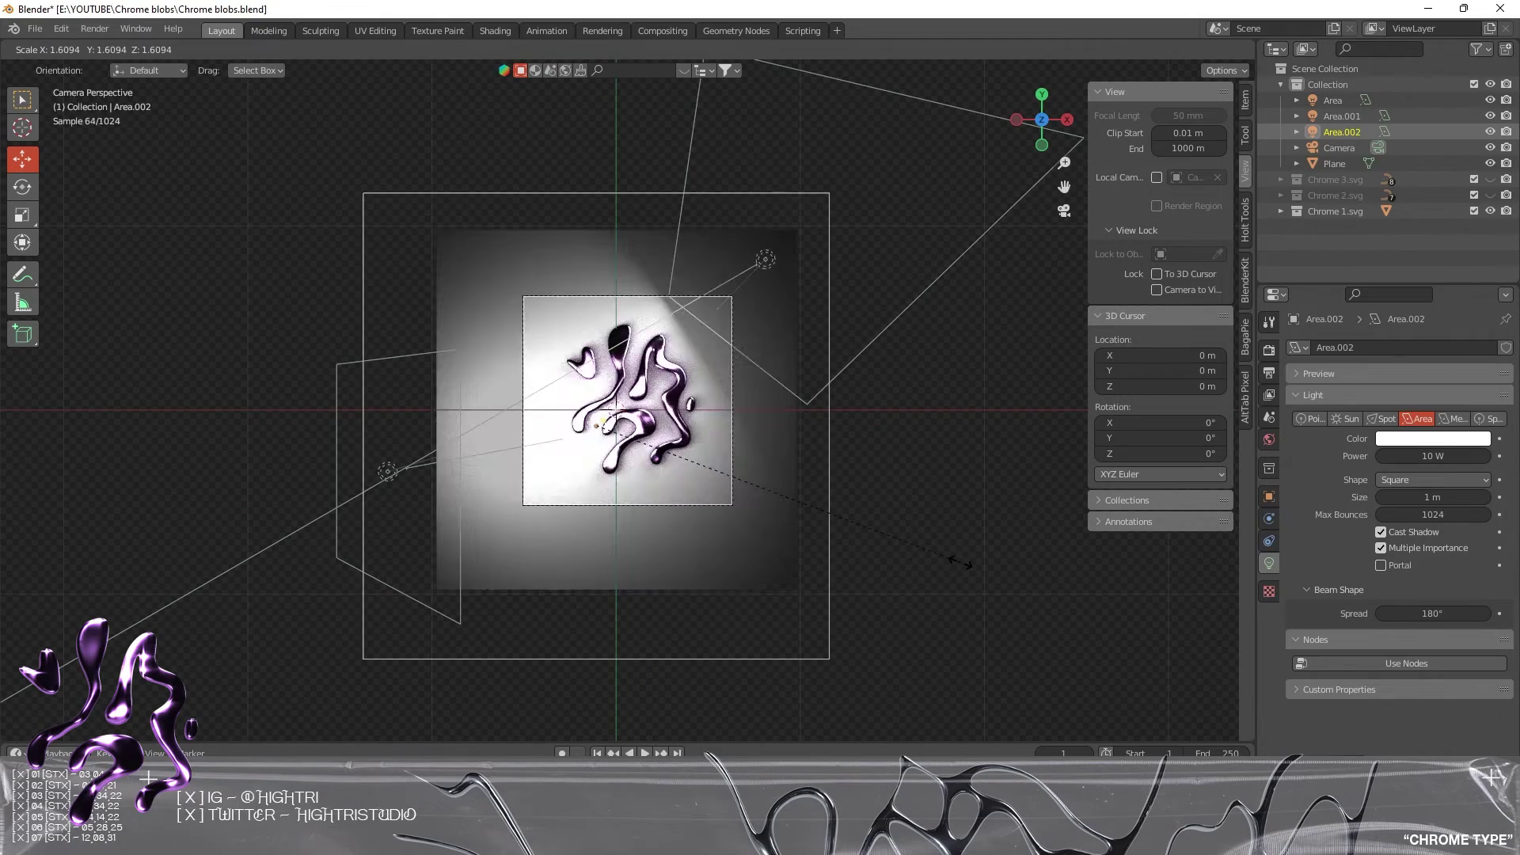
{"action": "left_click", "coordinate": [876, 482]}
- Delete the original Area light and paste a copy of Area.001 moved to the right
{"action": "left_click", "coordinate": [766, 261]}
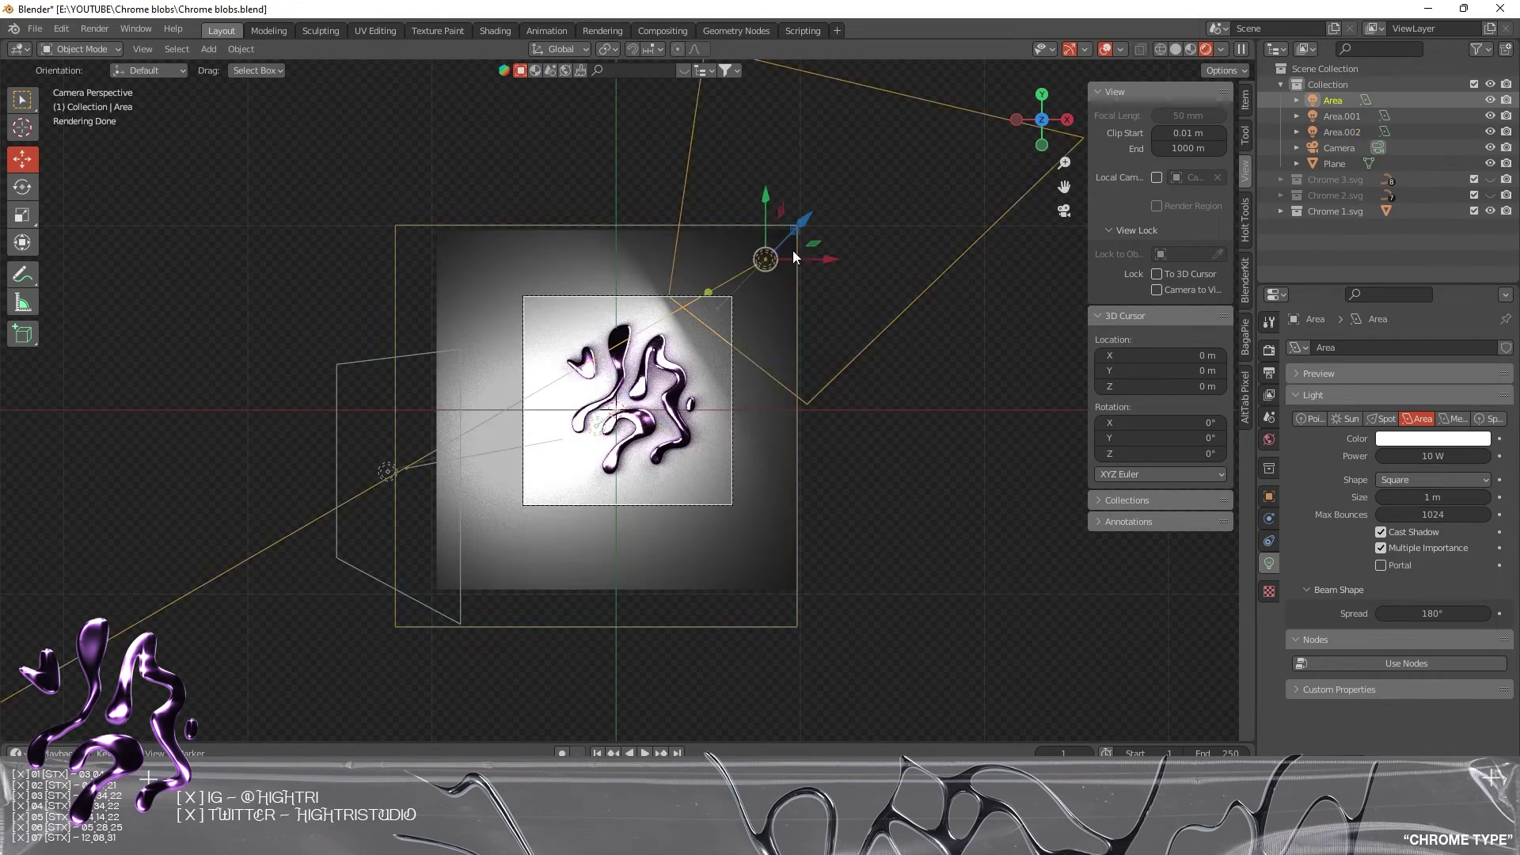
{"action": "key", "text": "Delete"}
{"action": "scroll", "coordinate": [804, 452], "scroll_direction": "up", "scroll_amount": 2}
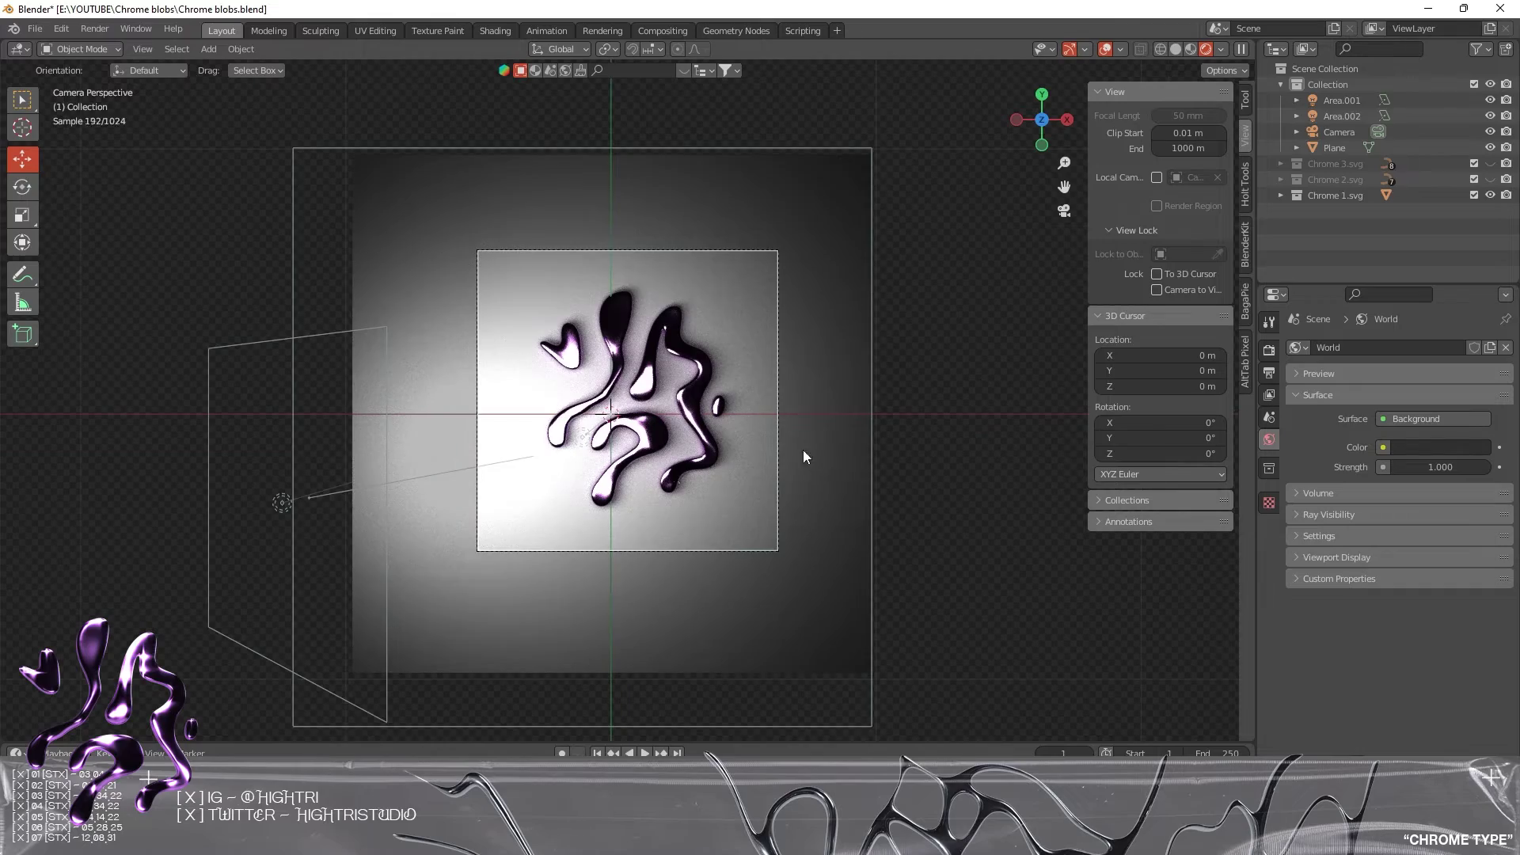
{"action": "left_click", "coordinate": [284, 502]}
{"action": "key", "text": "ctrl+c"}
{"action": "key", "text": "ctrl+v"}
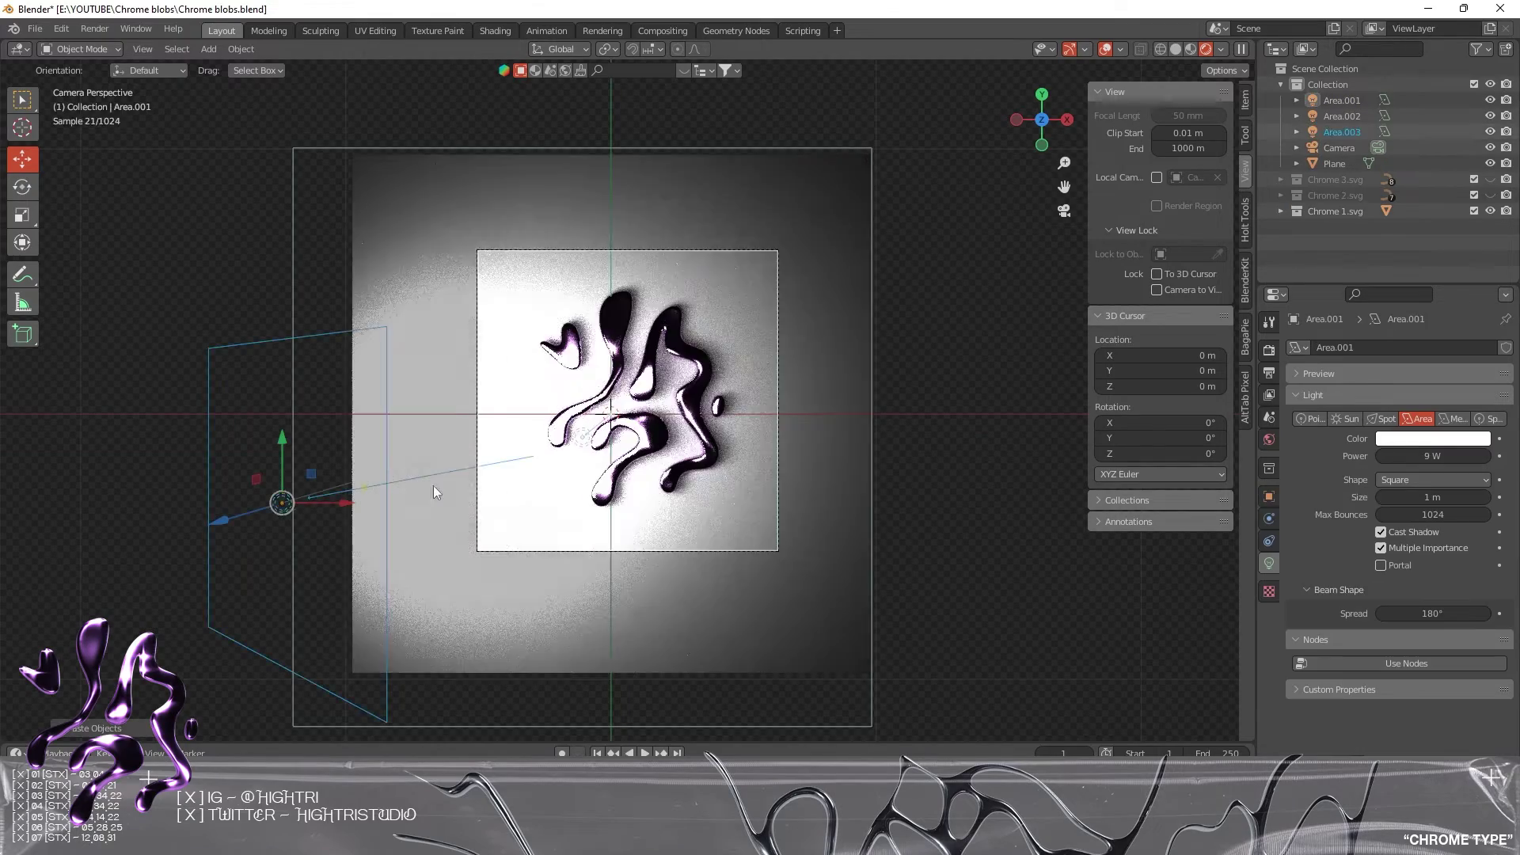
{"action": "key", "text": "g"}
{"action": "left_click", "coordinate": [1083, 78]}
{"action": "key", "text": "g"}
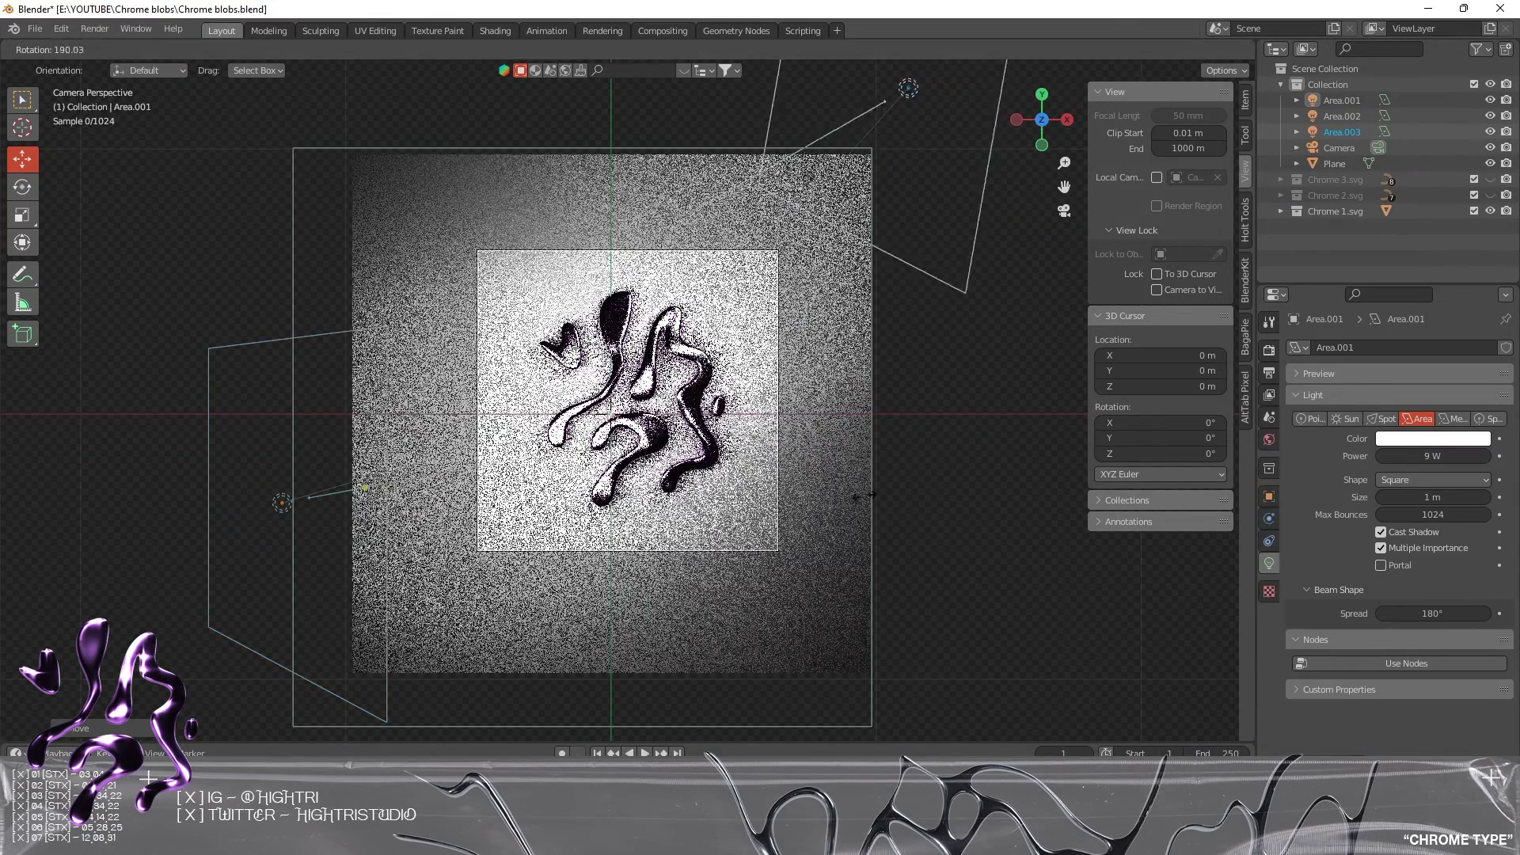
{"action": "left_click", "coordinate": [861, 593]}
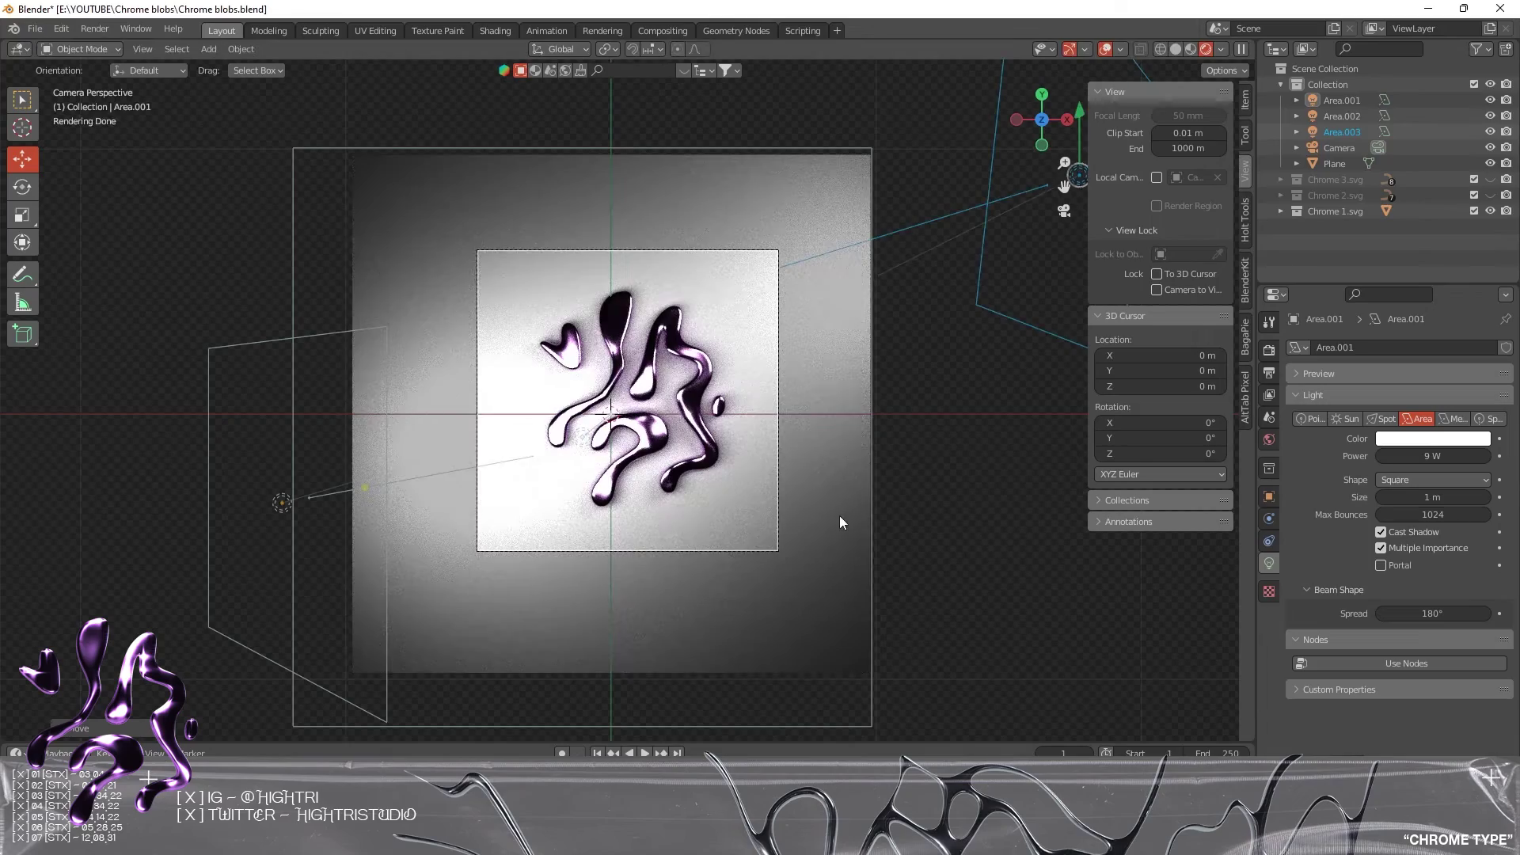
- Delete the backdrop plane
{"action": "left_click", "coordinate": [840, 516]}
{"action": "key", "text": "Delete"}
{"action": "scroll", "coordinate": [762, 456], "scroll_direction": "up", "scroll_amount": 3}
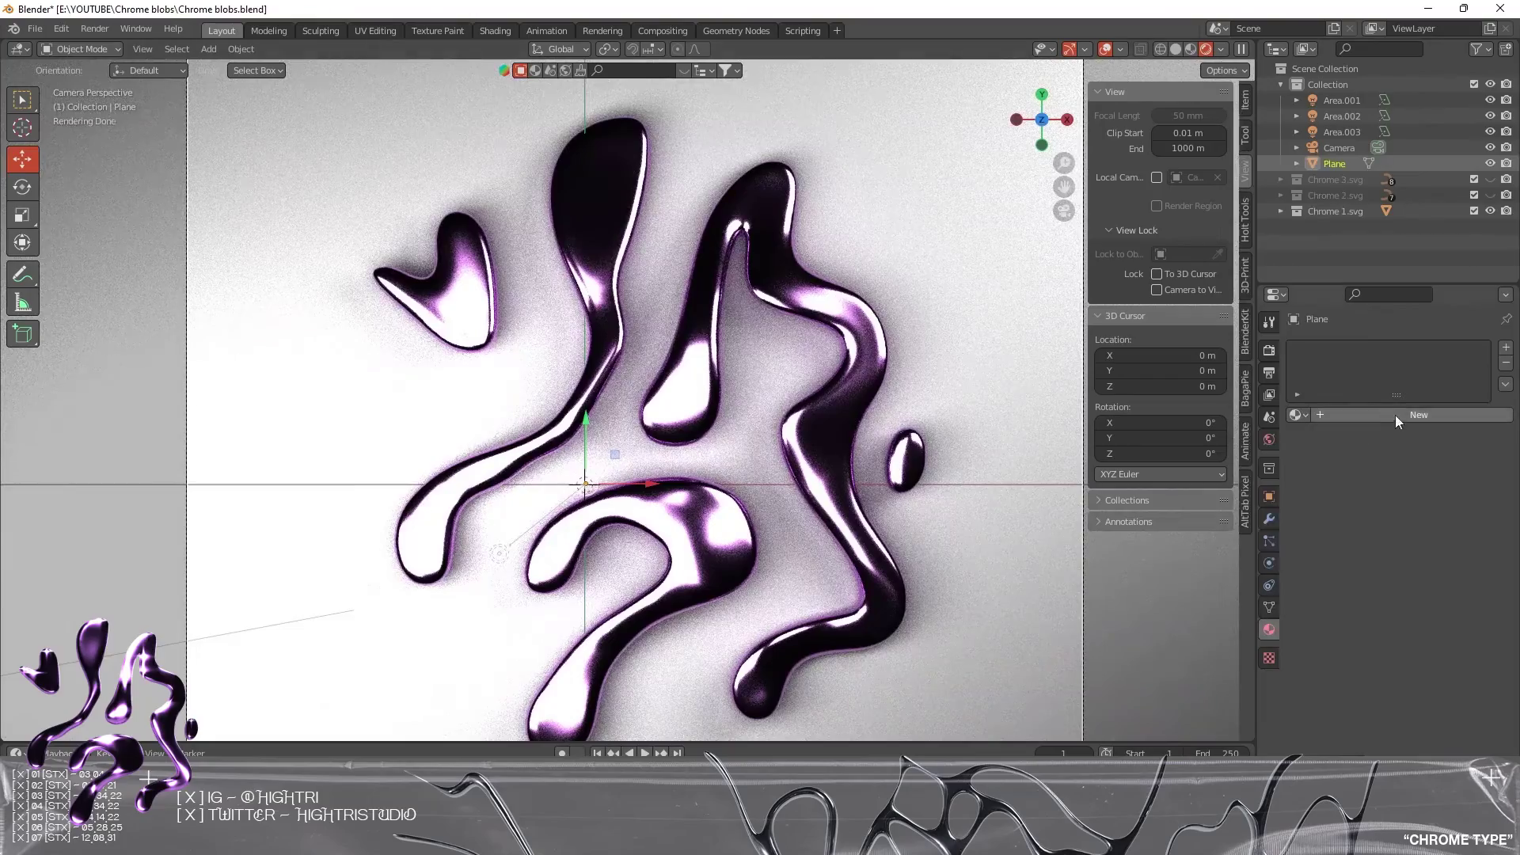
- Give the plane a new Material.002 with dark grey base colour (V 0.190) and Metallic 0
{"action": "left_click", "coordinate": [1395, 415]}
{"action": "left_click", "coordinate": [1460, 554]}
{"action": "left_click_drag", "start_coordinate": [1478, 340], "coordinate": [1478, 422]}
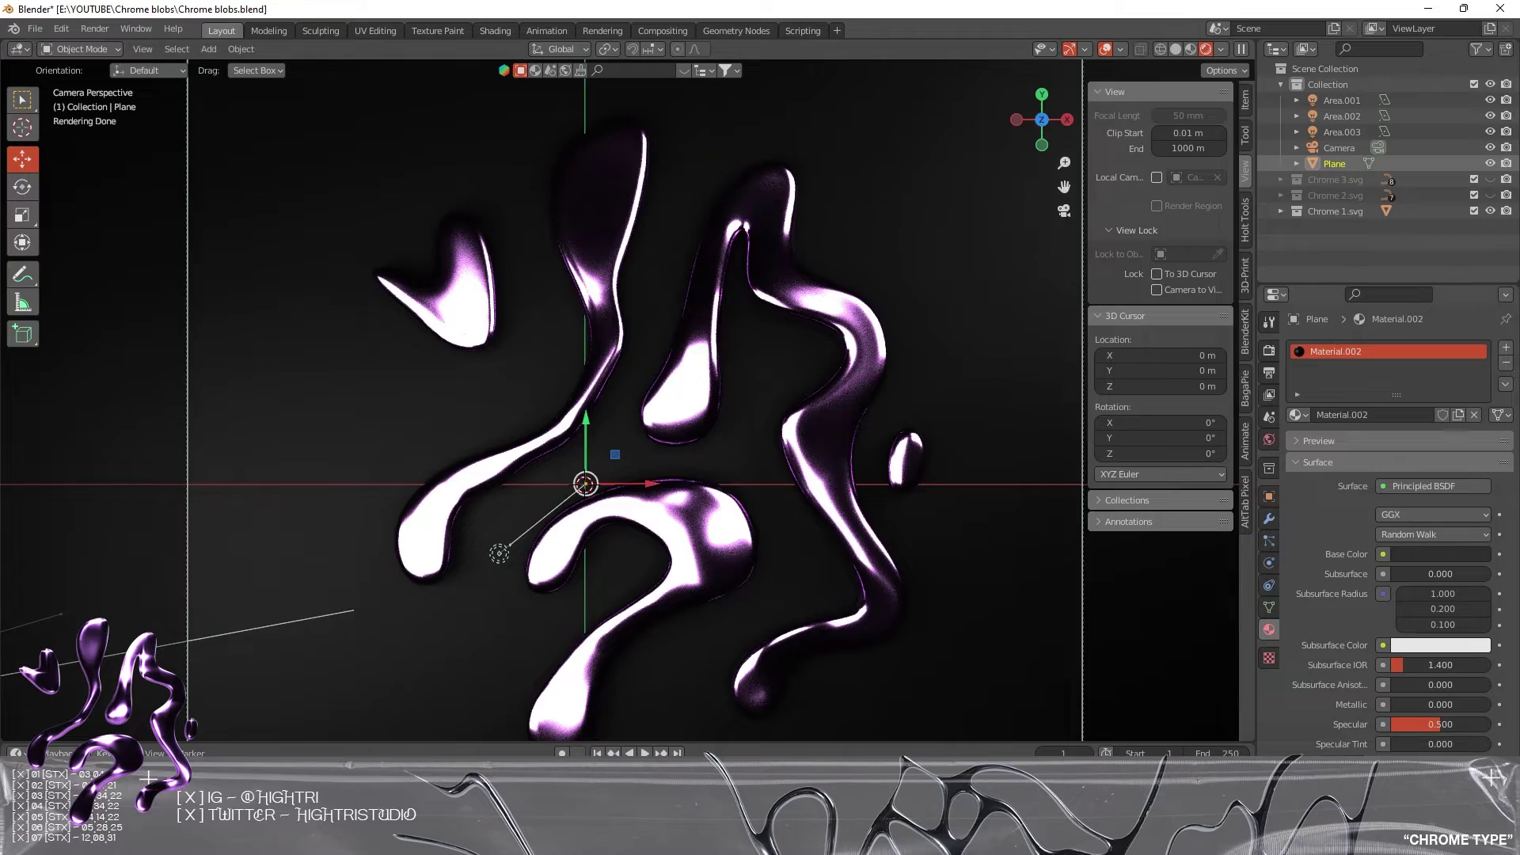
{"action": "mouse_move", "coordinate": [1411, 704]}
{"action": "left_mouse_down"}
{"action": "mouse_move", "coordinate": [1429, 704]}
{"action": "mouse_move", "coordinate": [1400, 704]}
{"action": "left_mouse_up"}
{"action": "left_click", "coordinate": [1424, 554]}
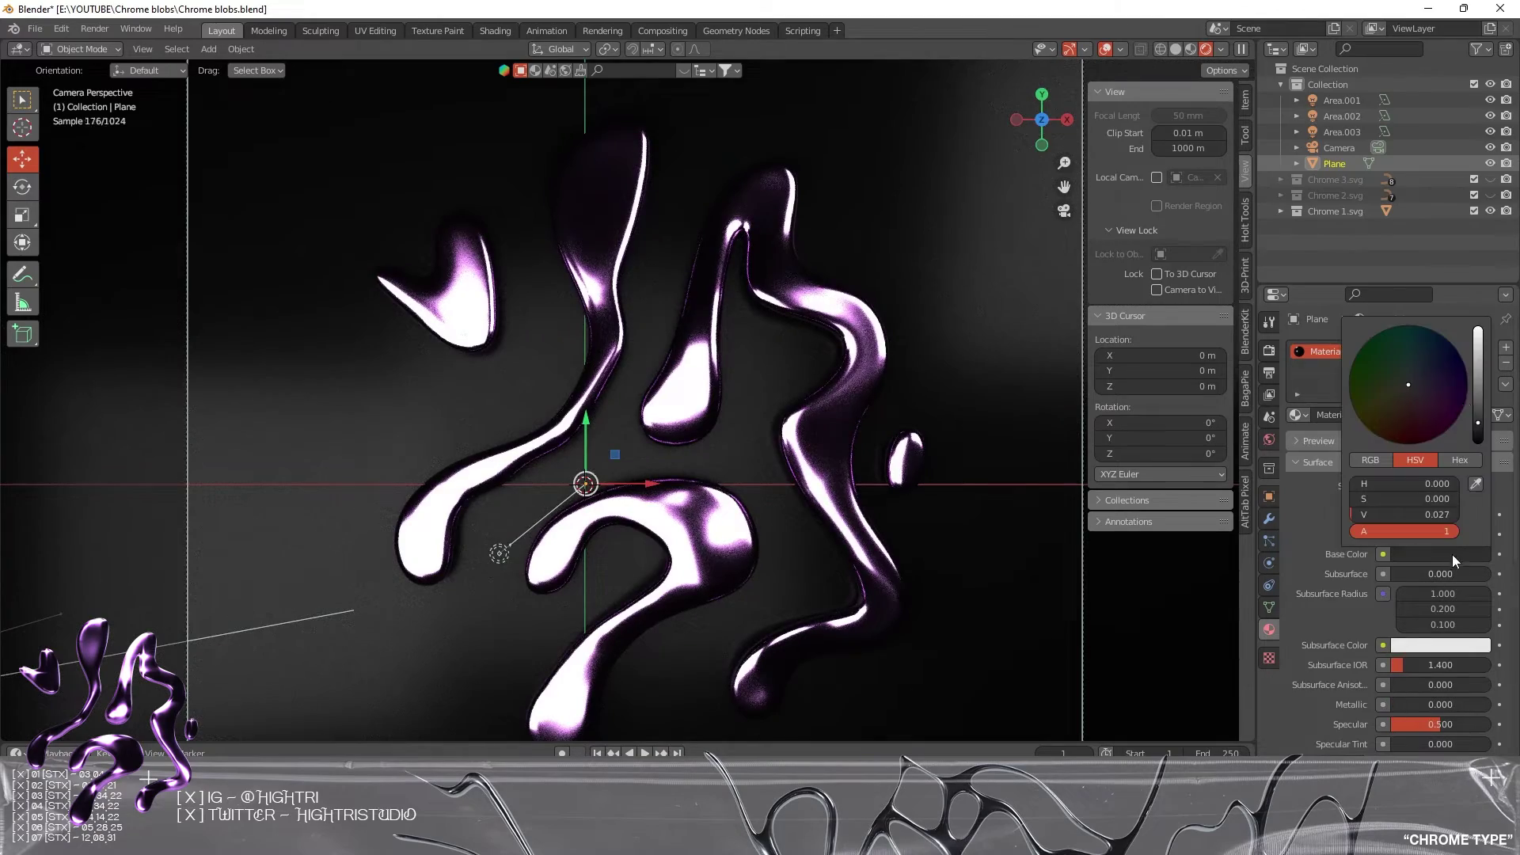
{"action": "left_click_drag", "start_coordinate": [1474, 399], "coordinate": [1477, 388]}
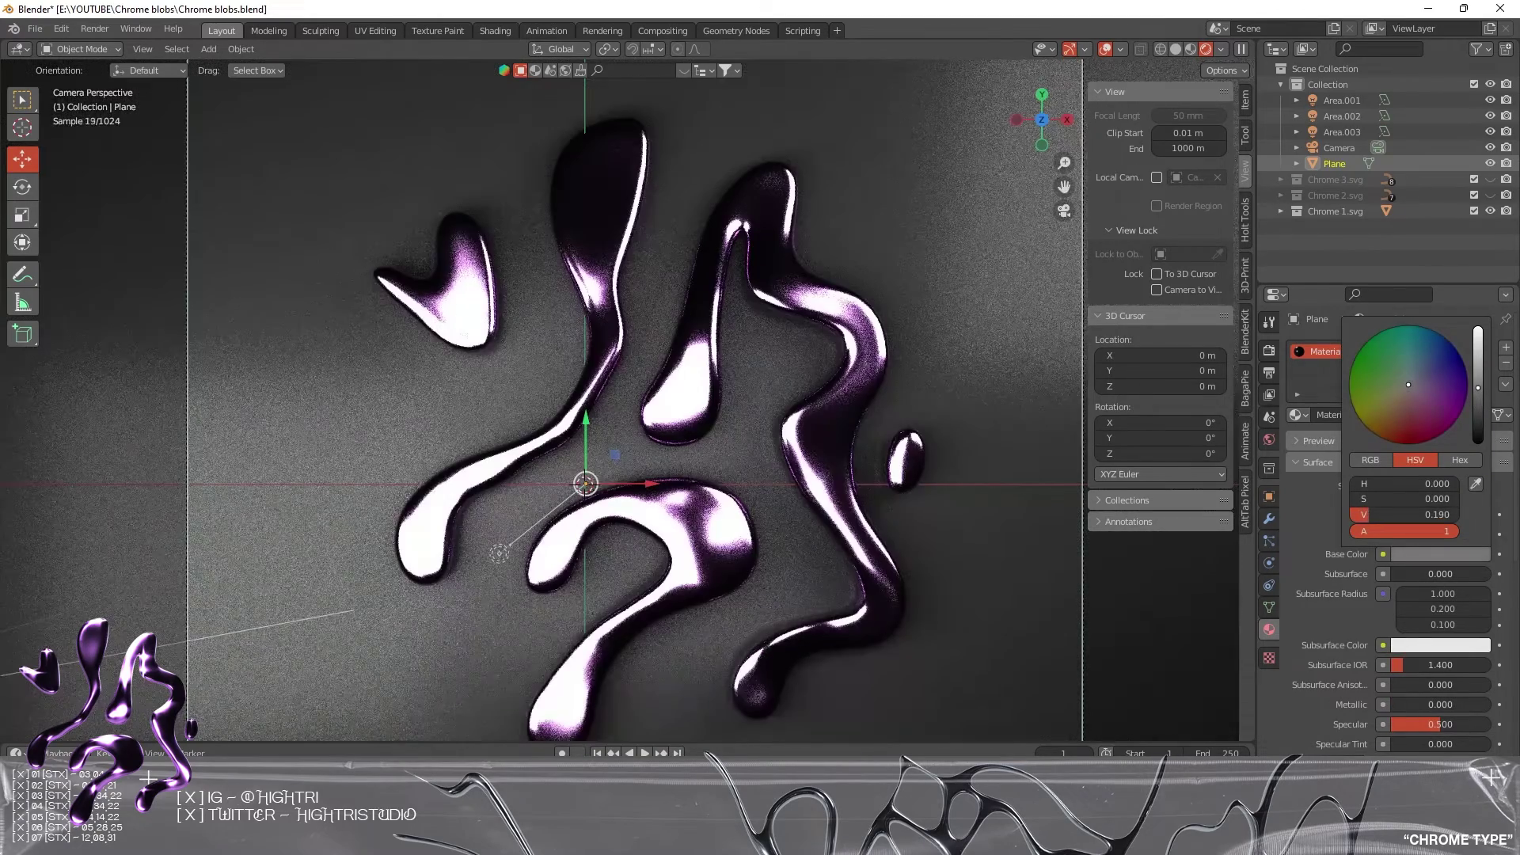
- Move the Area.001 light up and left, then delete it
{"action": "scroll", "coordinate": [941, 368], "scroll_direction": "down", "scroll_amount": 5}
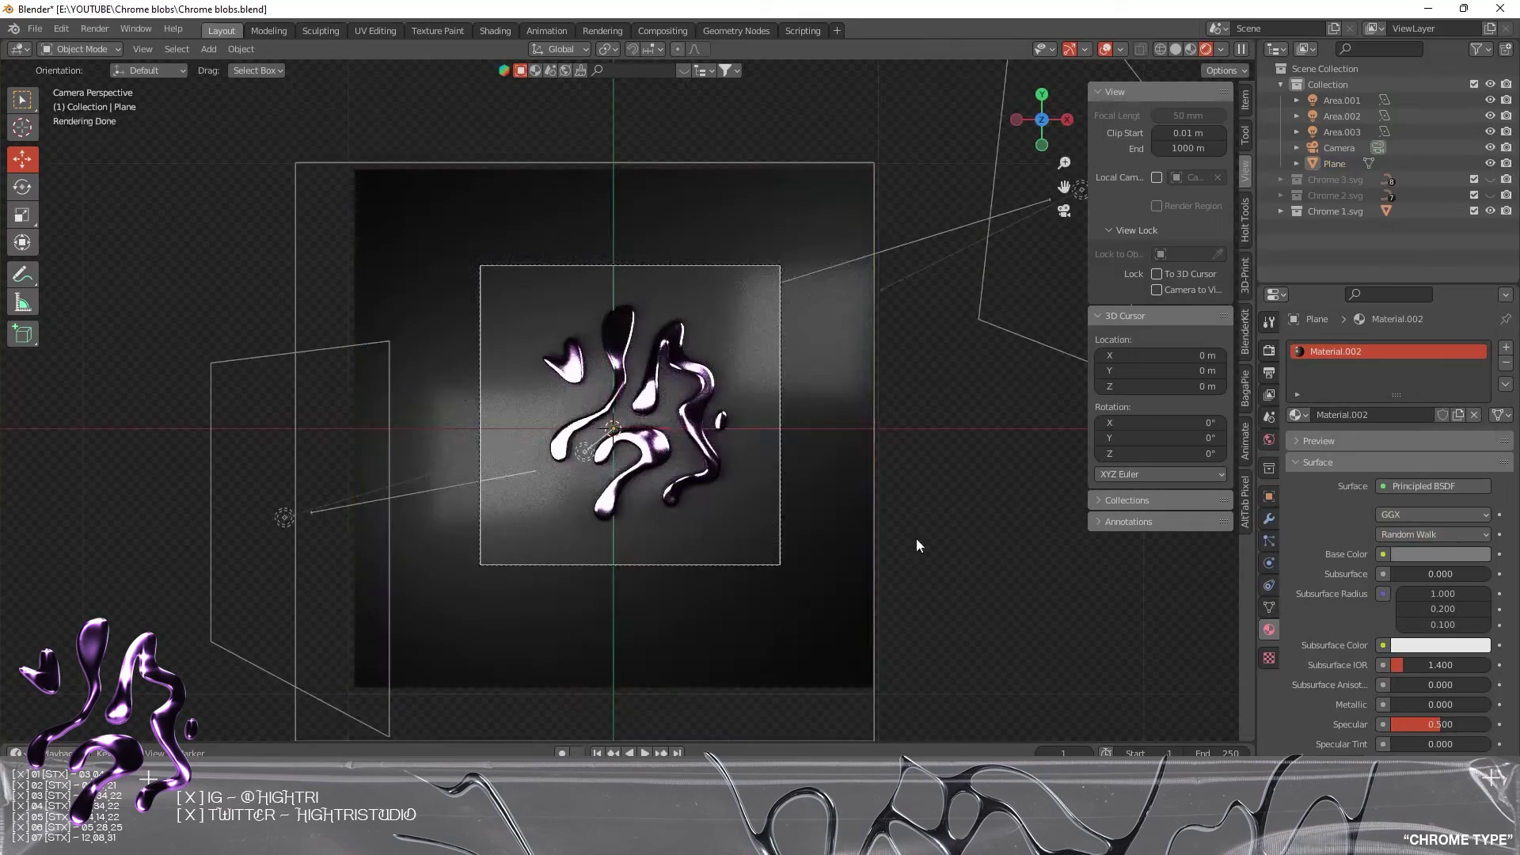
{"action": "left_click", "coordinate": [215, 541]}
{"action": "key", "text": "g"}
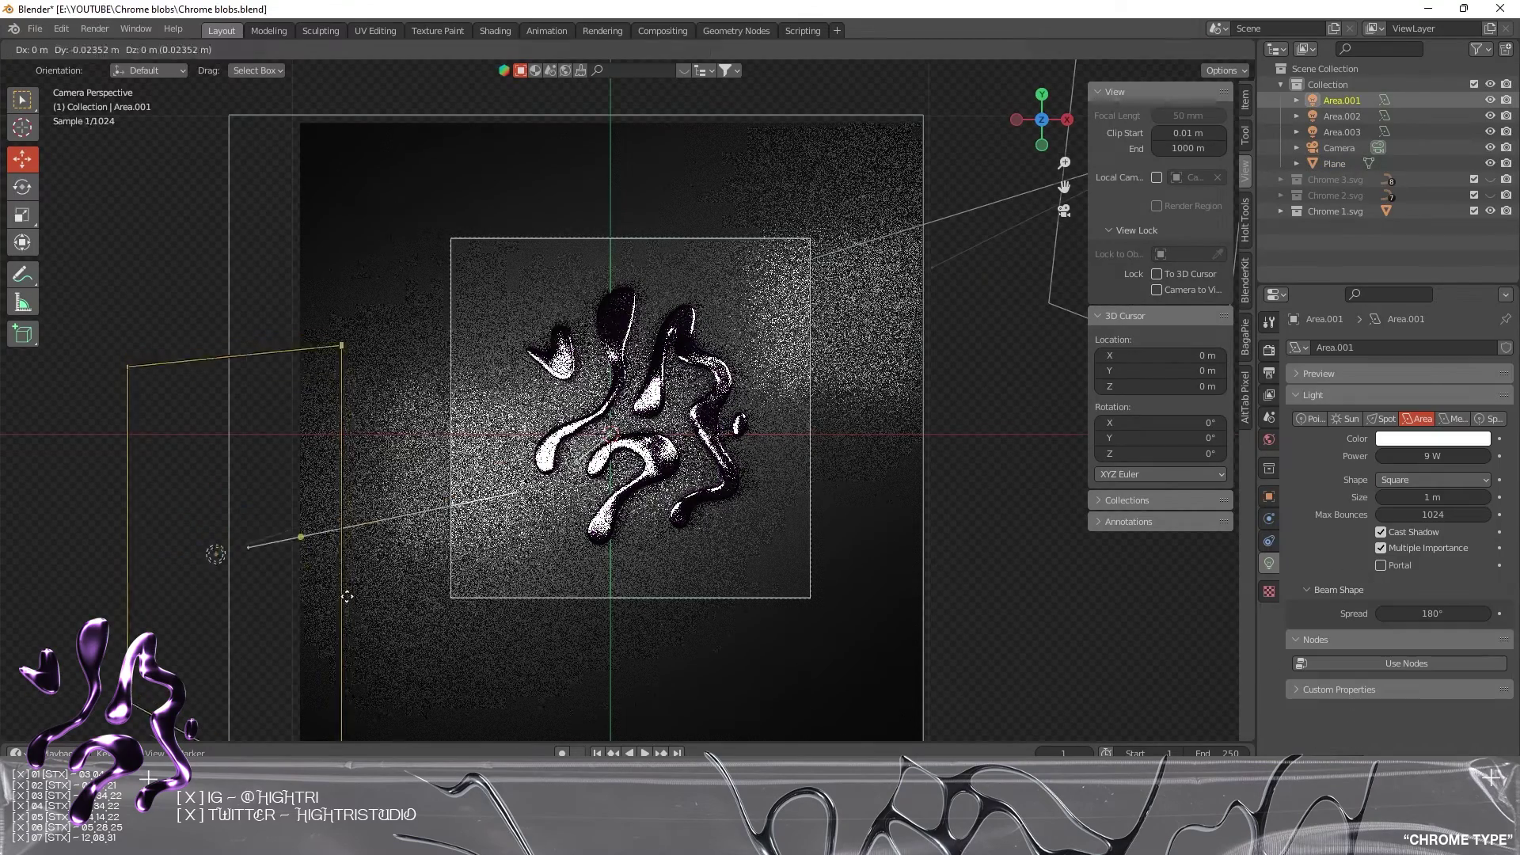
{"action": "left_click", "coordinate": [311, 242]}
{"action": "key", "text": "Delete"}
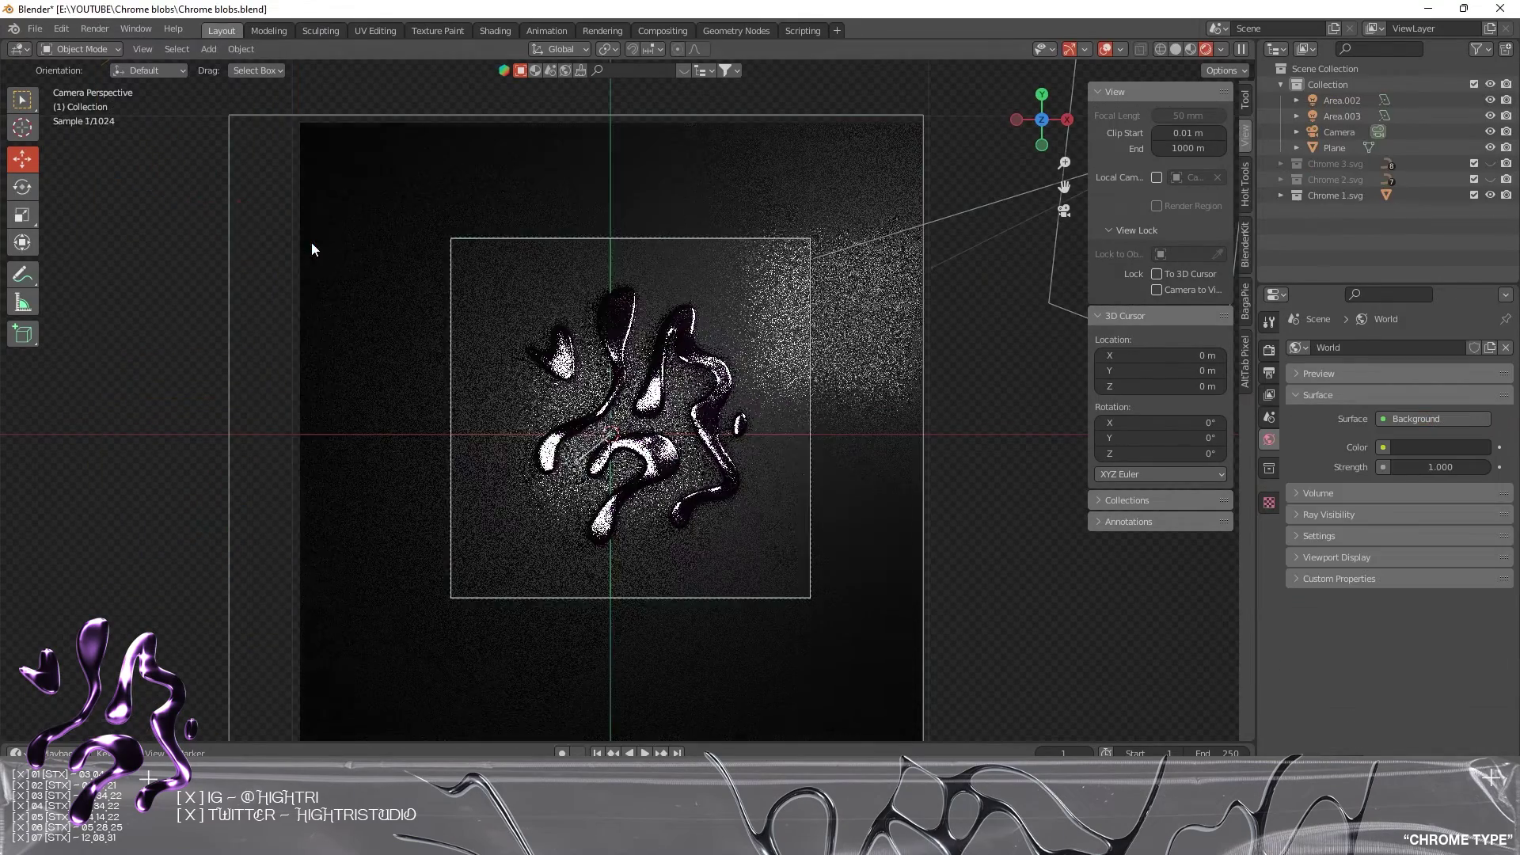
- Reposition the Area.002 light, then delete it
{"action": "left_click", "coordinate": [575, 461]}
{"action": "key", "text": "g"}
{"action": "key", "text": "Escape"}
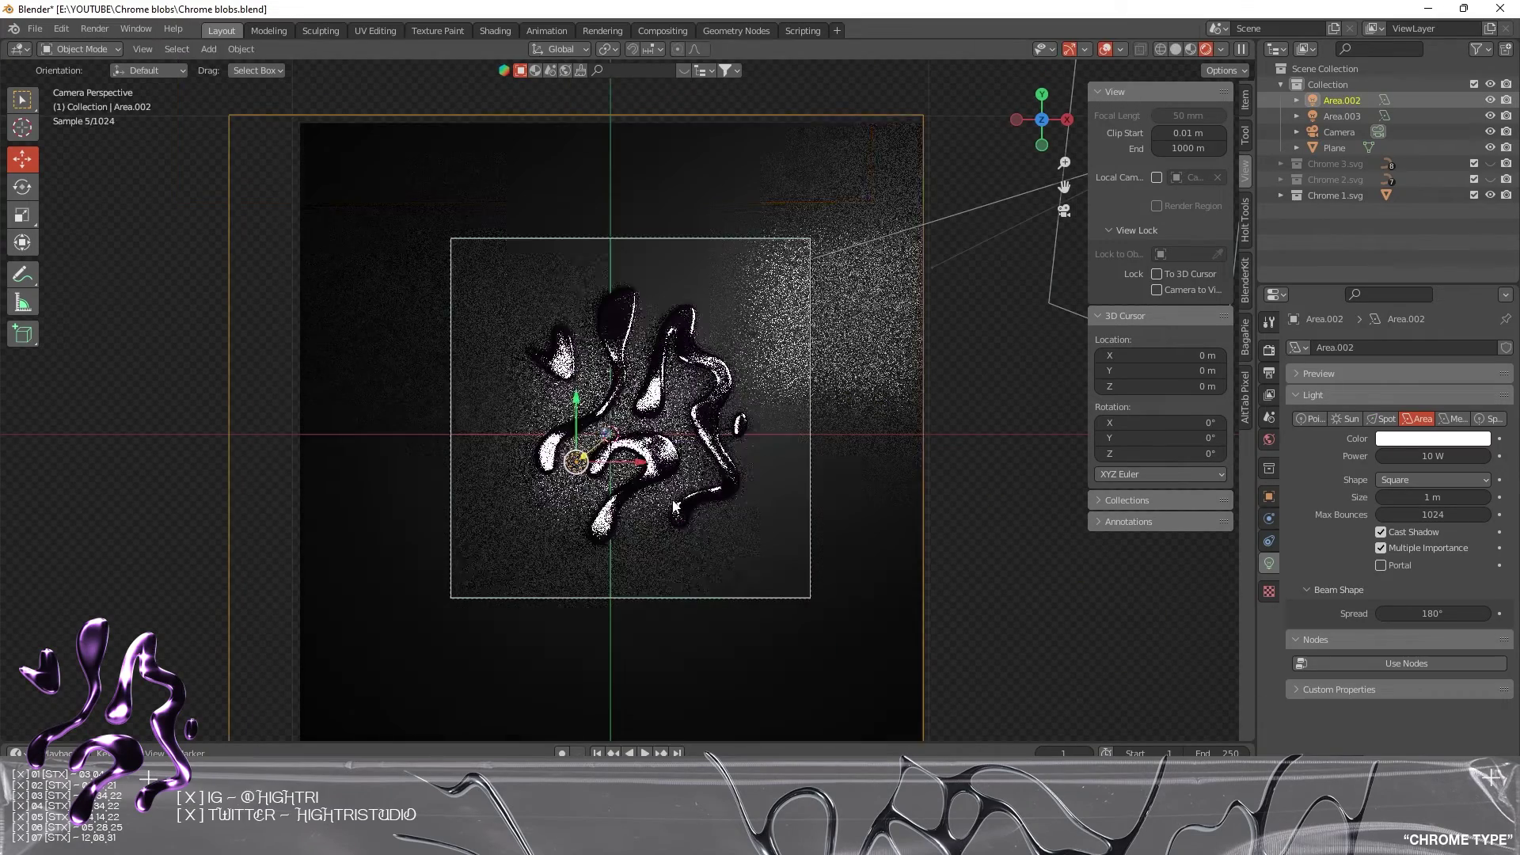
{"action": "key", "text": "g"}
{"action": "left_click", "coordinate": [562, 404]}
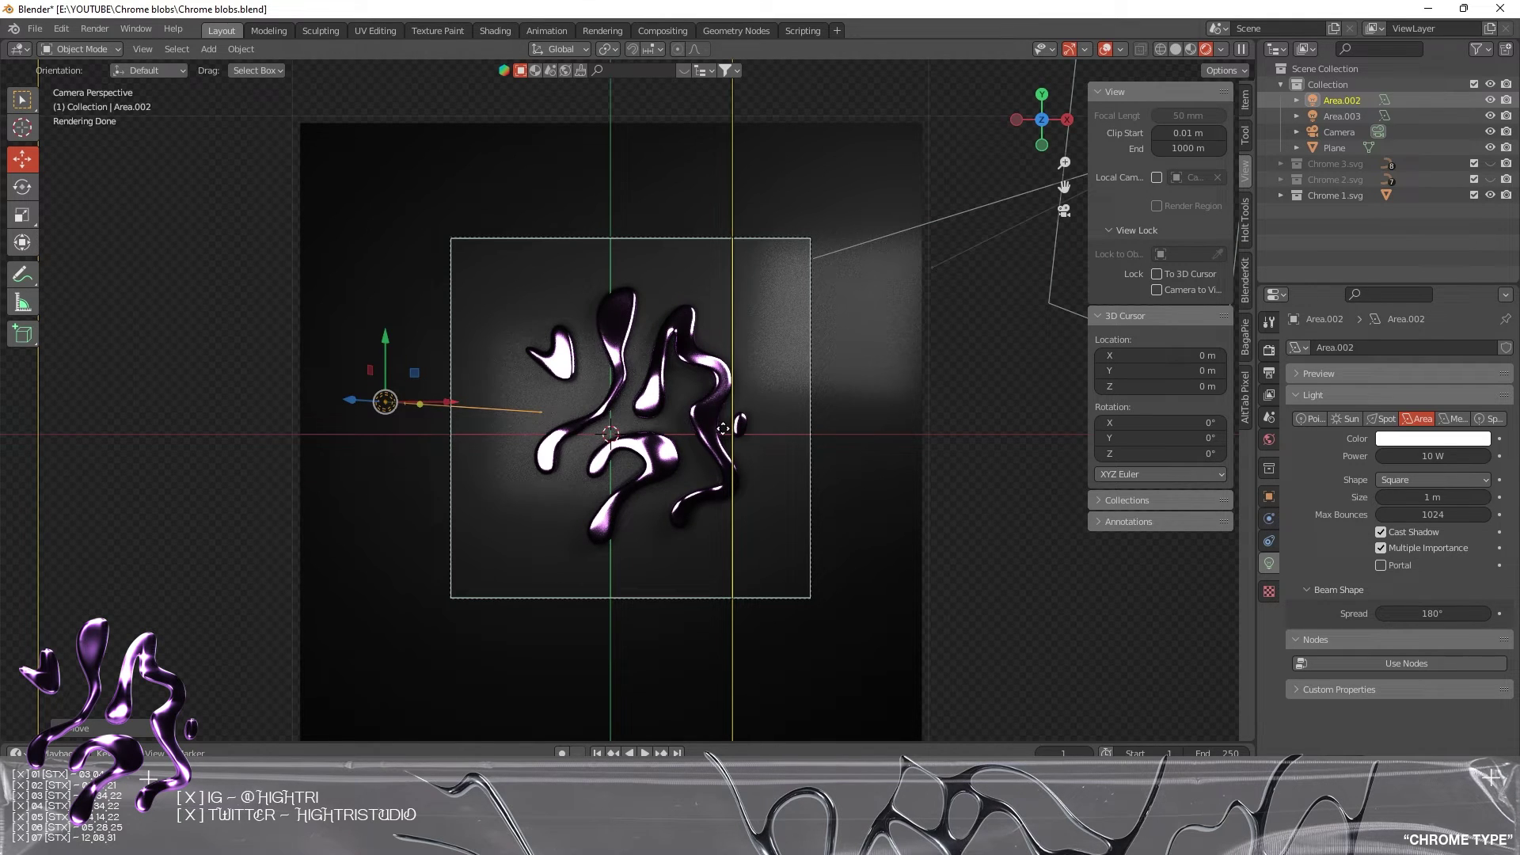
{"action": "key", "text": "x"}
{"action": "left_click", "coordinate": [627, 432]}
- Delete the Area.003 light and the backdrop Plane
{"action": "left_click", "coordinate": [995, 208]}
{"action": "key", "text": "x"}
{"action": "left_click", "coordinate": [995, 208]}
{"action": "left_click", "coordinate": [877, 335]}
{"action": "key", "text": "x"}
{"action": "key", "text": "x"}
{"action": "left_click", "coordinate": [885, 383]}
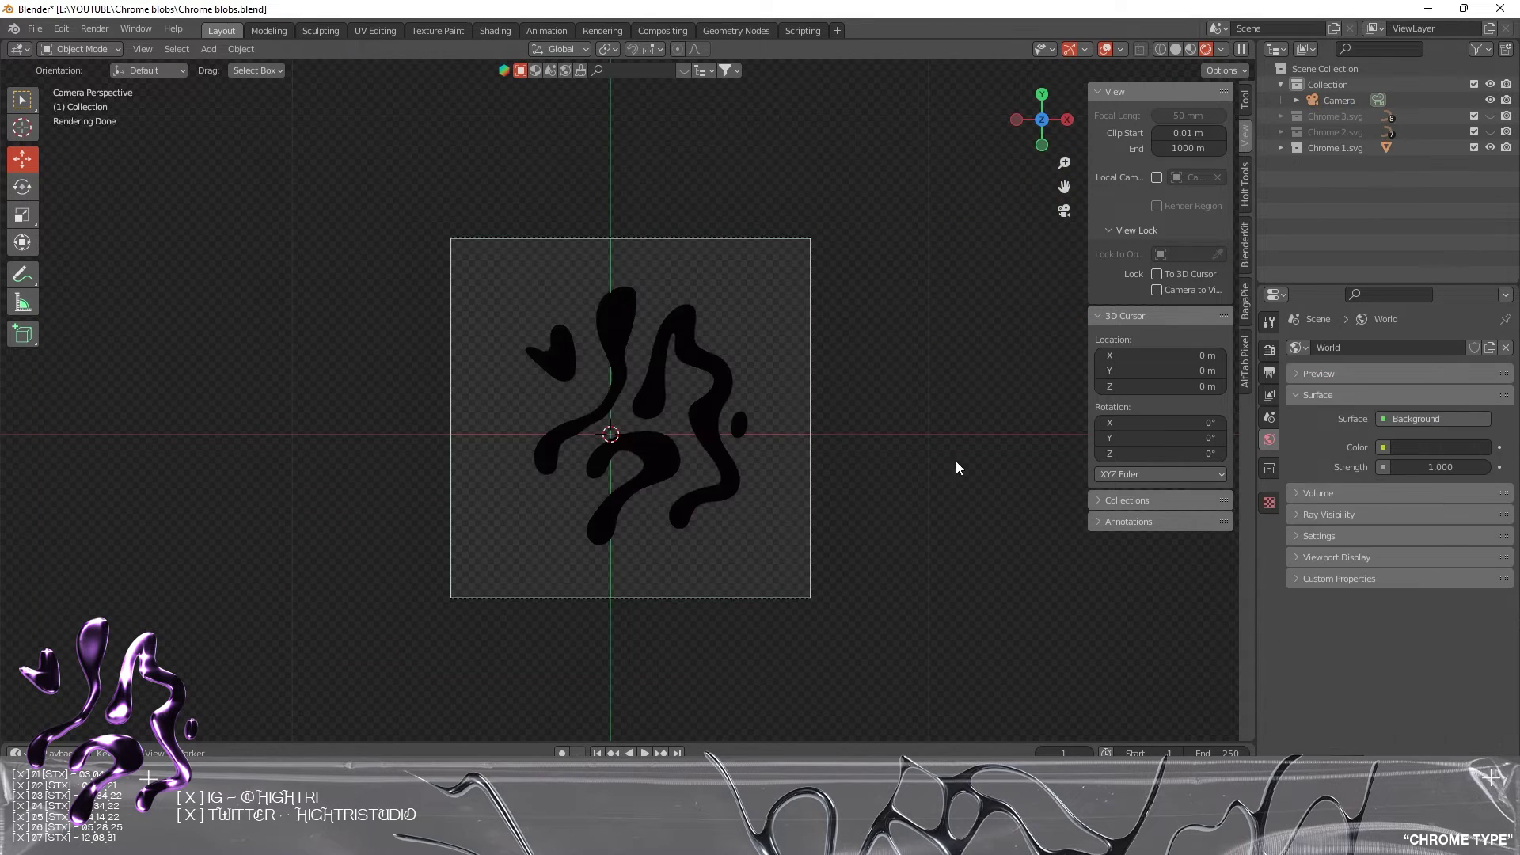
- Drive the World colour with an Environment Texture using studio_small_08_4k.exr
{"action": "left_click", "coordinate": [1383, 447]}
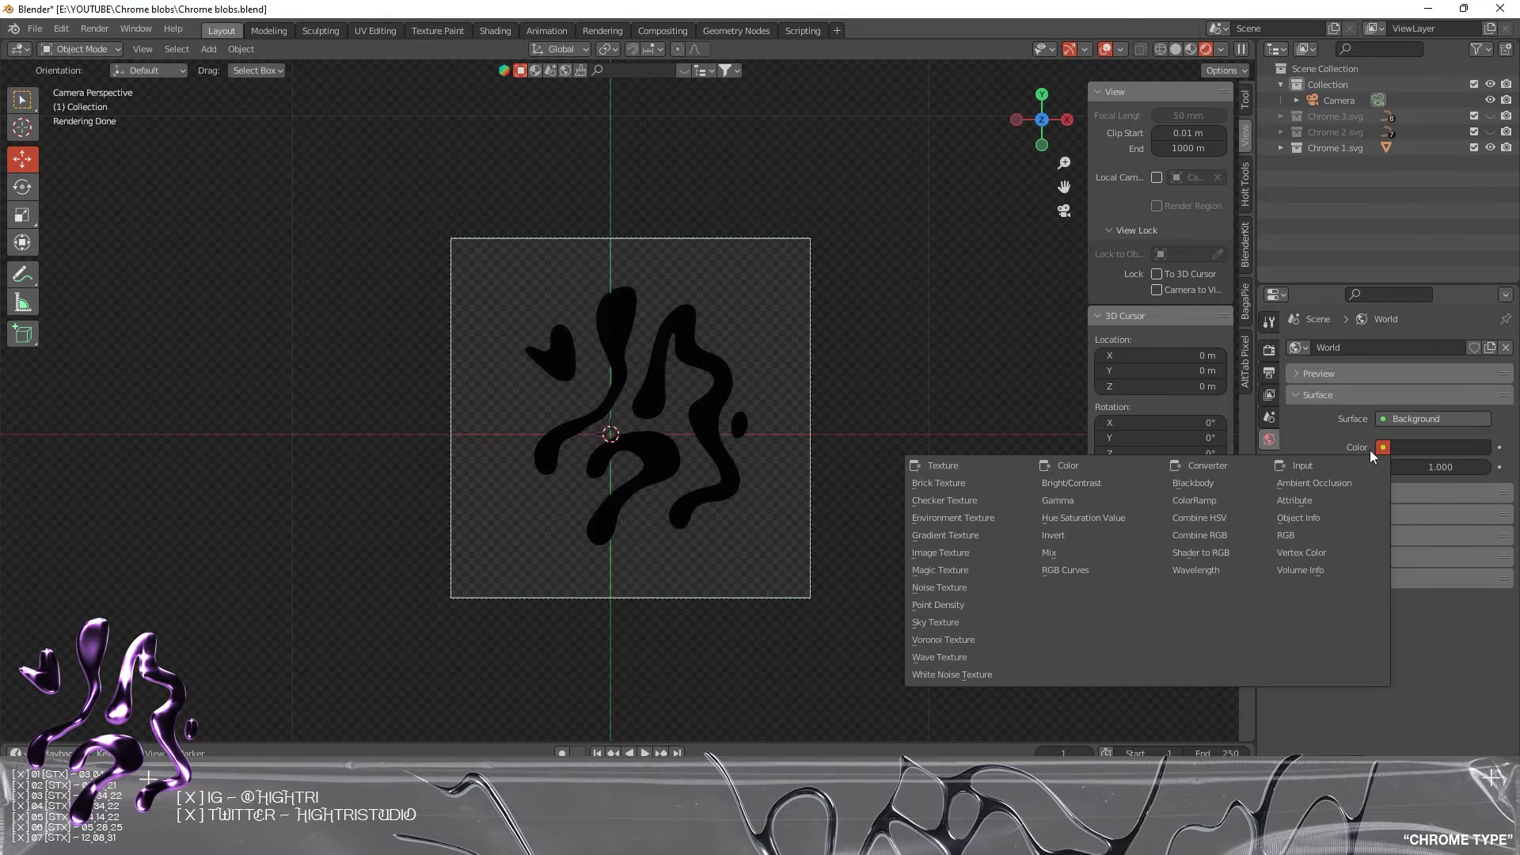
{"action": "left_click", "coordinate": [964, 519]}
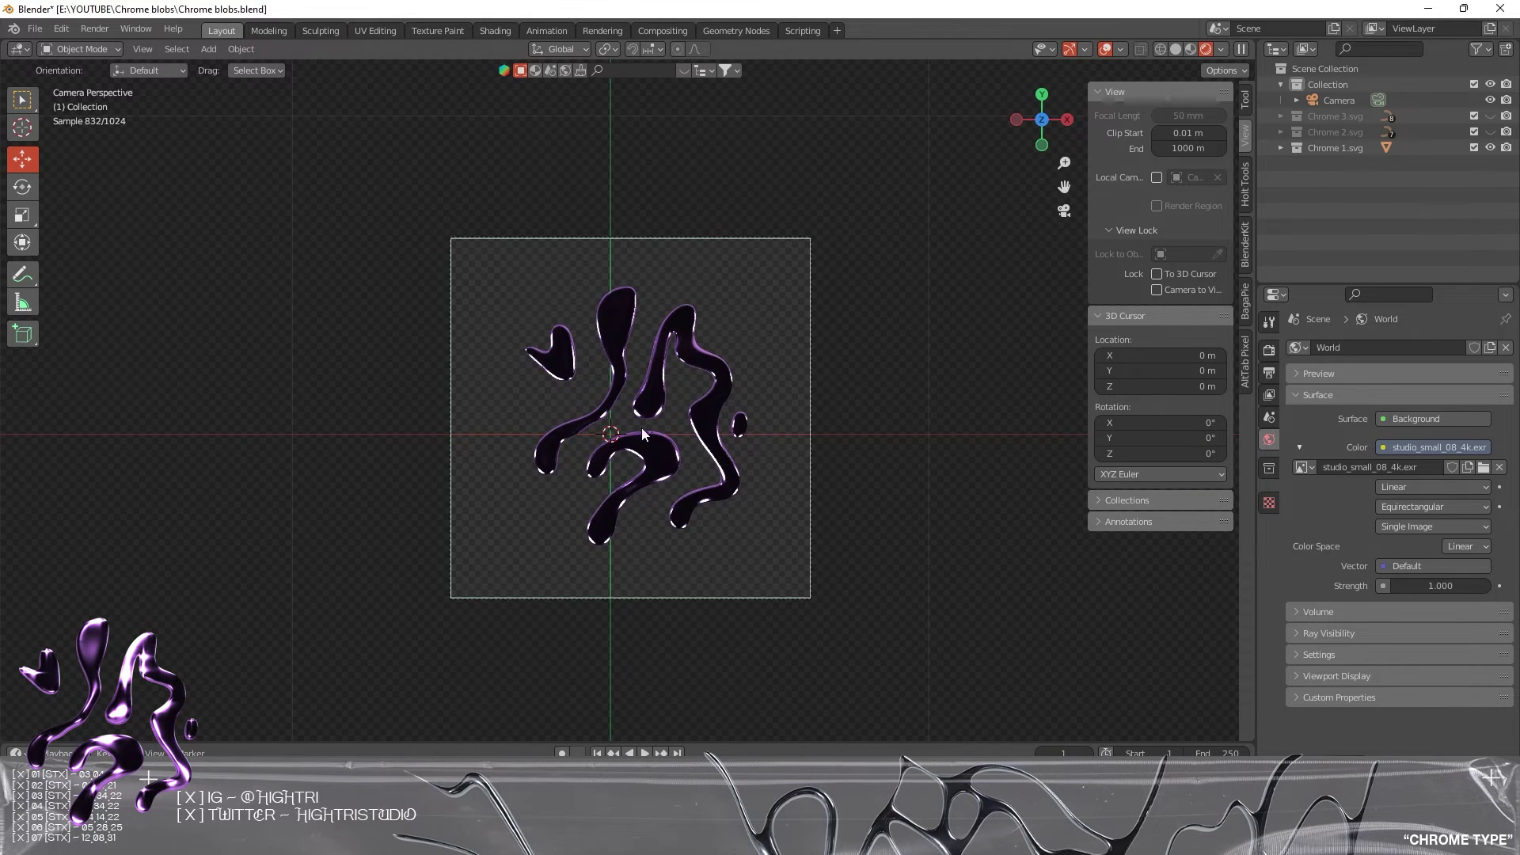
{"action": "scroll", "coordinate": [645, 398], "scroll_direction": "up", "scroll_amount": 5}
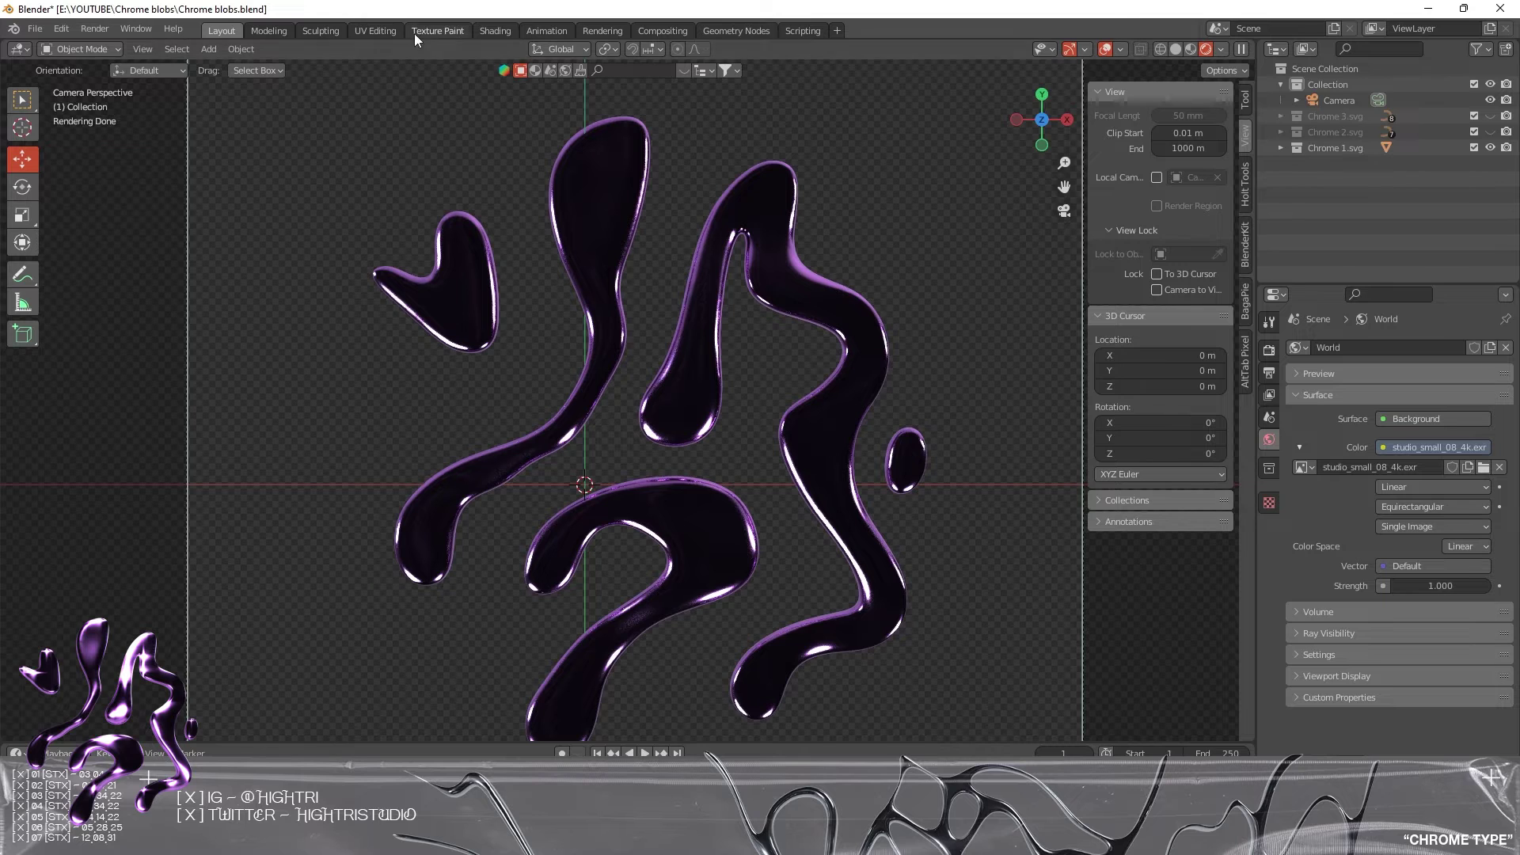
- Go to the Shading workspace and close the file browser and image editor areas
{"action": "left_click", "coordinate": [494, 30]}
{"action": "right_click", "coordinate": [150, 51]}
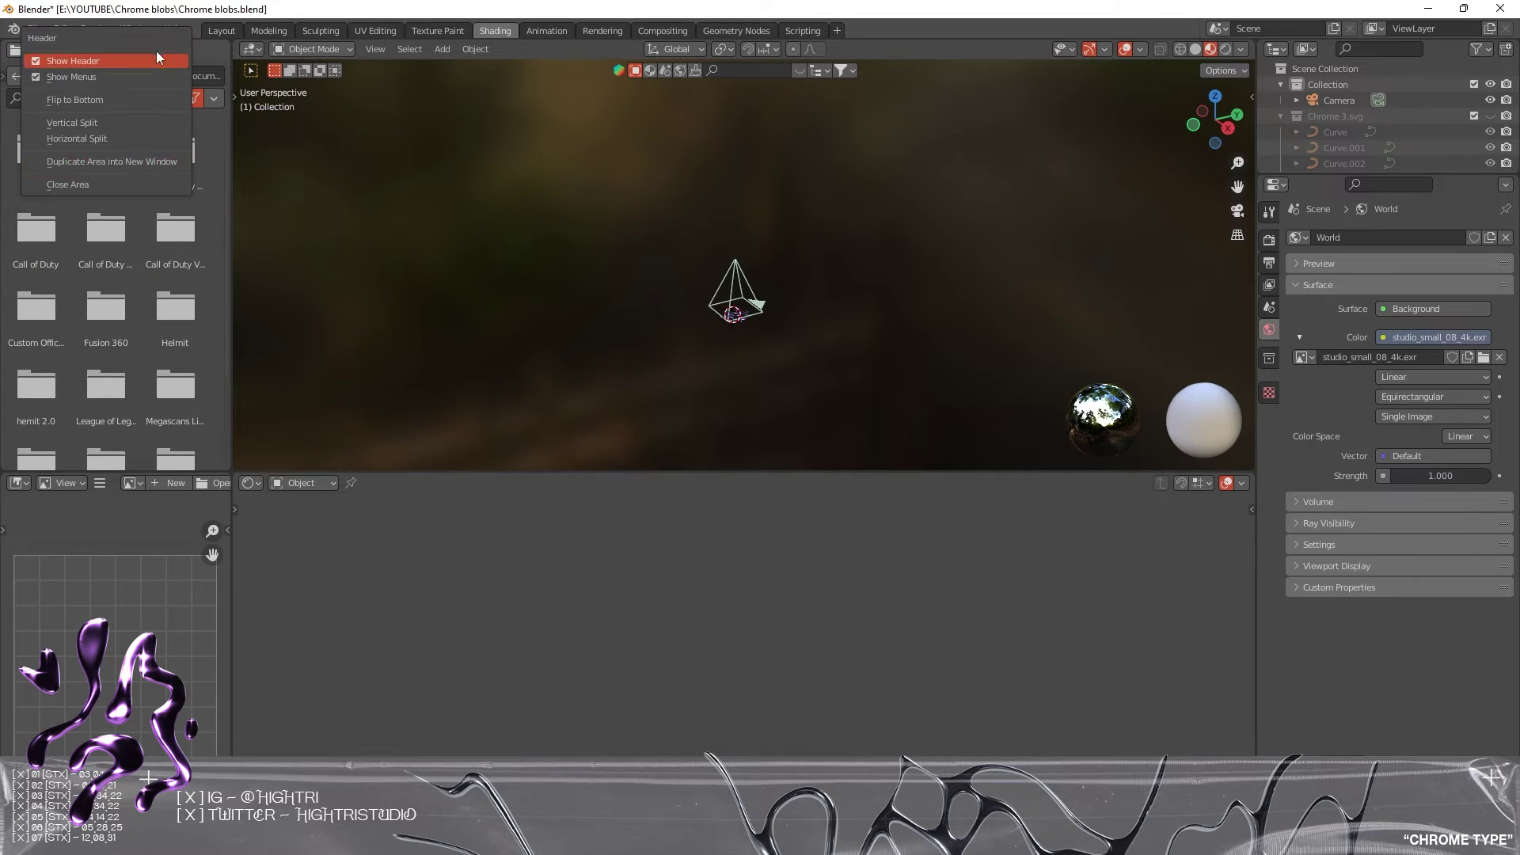
{"action": "left_click", "coordinate": [69, 185]}
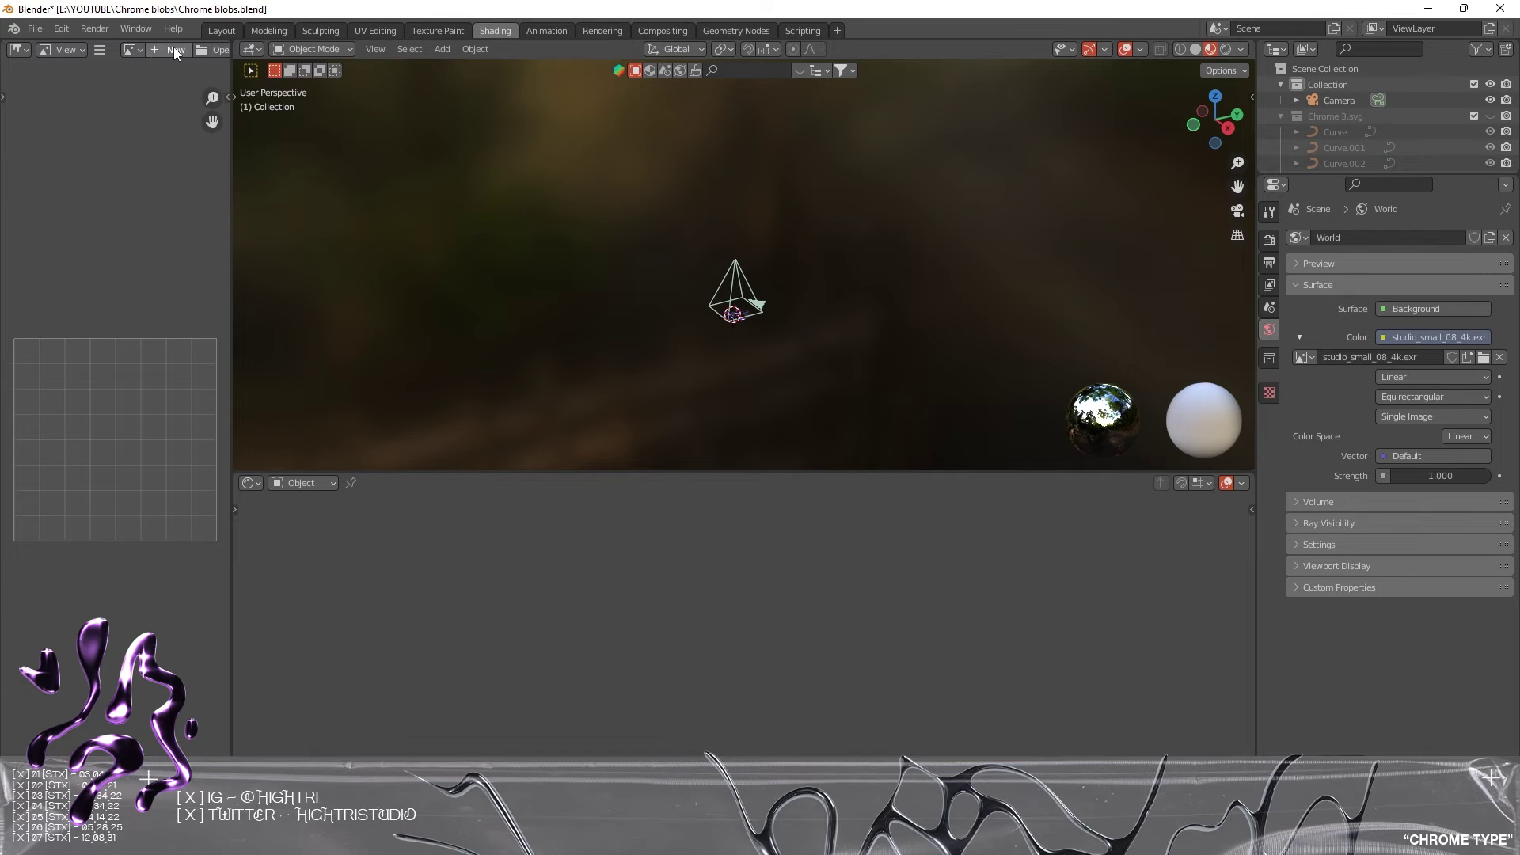
{"action": "right_click", "coordinate": [6, 54]}
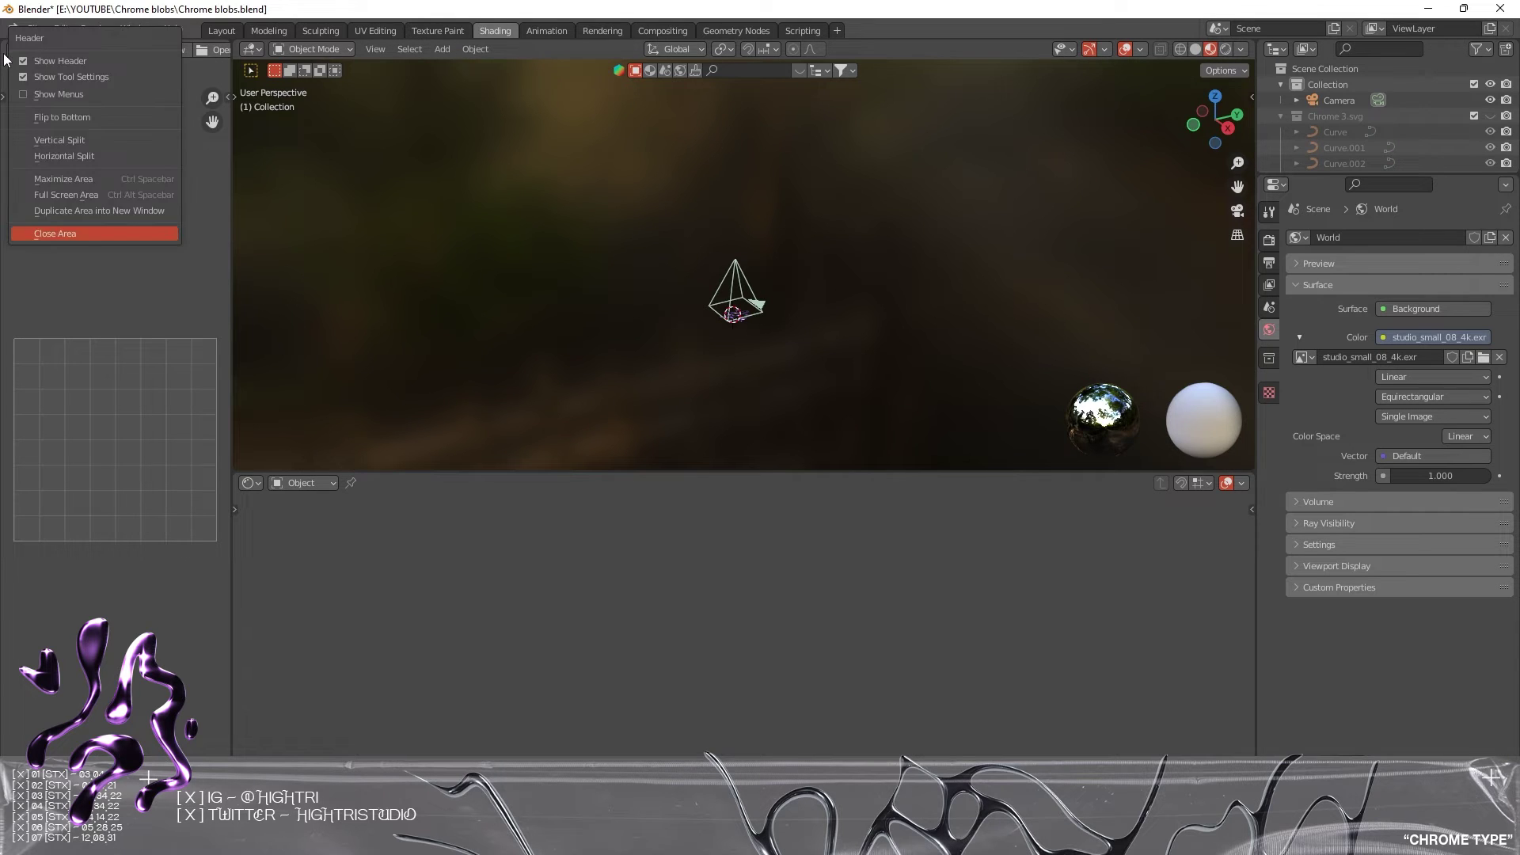
{"action": "left_click", "coordinate": [44, 233]}
{"action": "left_click", "coordinate": [18, 482]}
- Show the World node tree and add Texture Coordinate and Mapping nodes to the HDRI with Ctrl+T
{"action": "left_click", "coordinate": [71, 483]}
{"action": "left_click", "coordinate": [73, 512]}
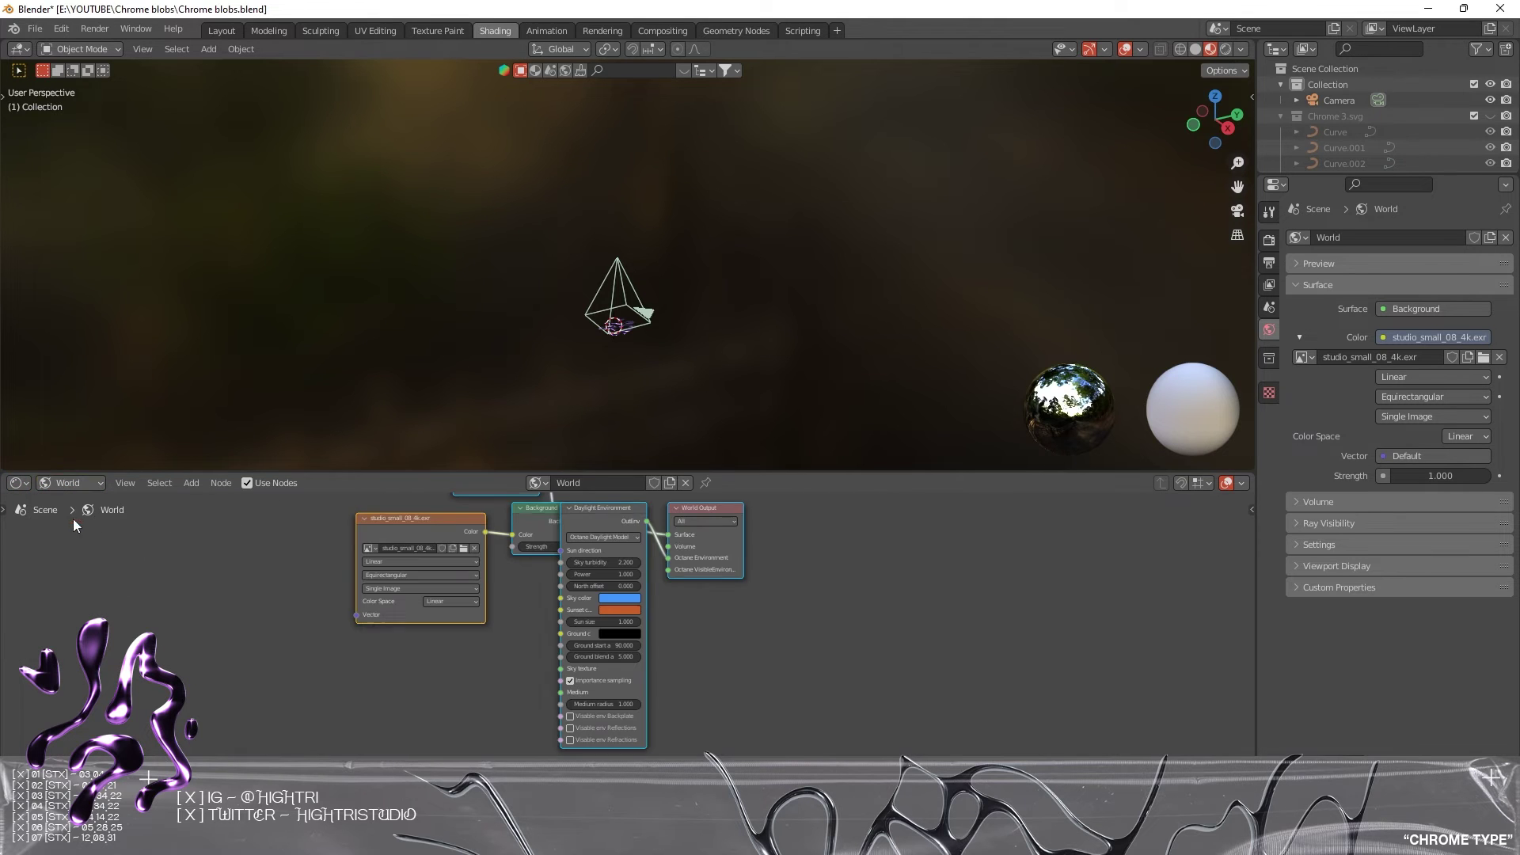
{"action": "scroll", "coordinate": [523, 601], "scroll_direction": "up", "scroll_amount": 2}
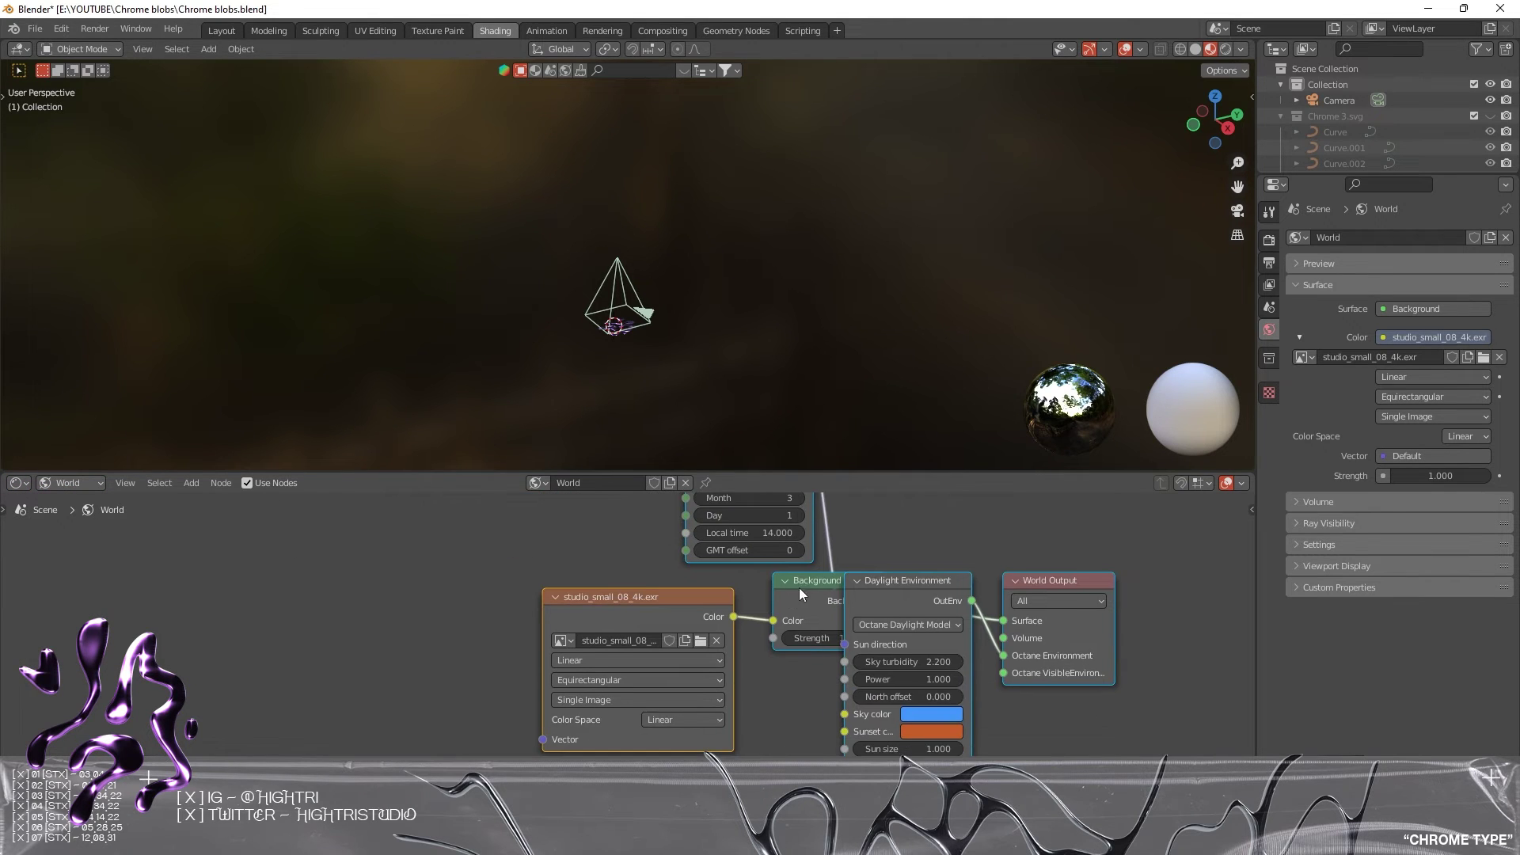
{"action": "left_click", "coordinate": [509, 583]}
{"action": "left_click", "coordinate": [550, 616]}
{"action": "key", "text": "ctrl+t"}
{"action": "middle_click_drag", "start_coordinate": [548, 576], "coordinate": [684, 538]}
{"action": "scroll", "coordinate": [684, 539], "scroll_direction": "up", "scroll_amount": 3}
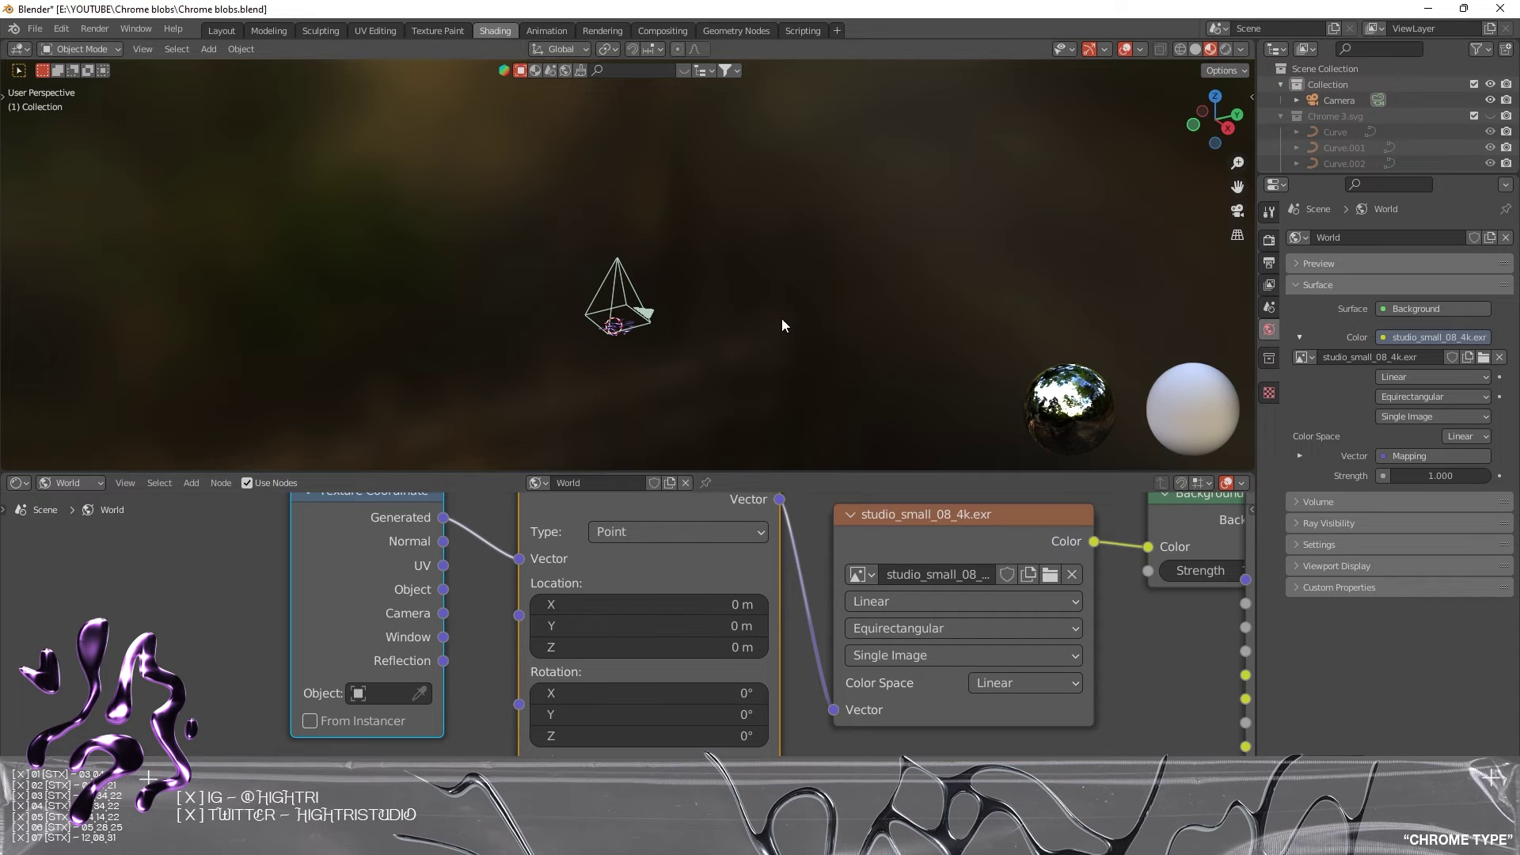
- In rendered camera view, set the Mapping rotation to Z 509° and Y -422°
{"action": "key", "text": "KP_0"}
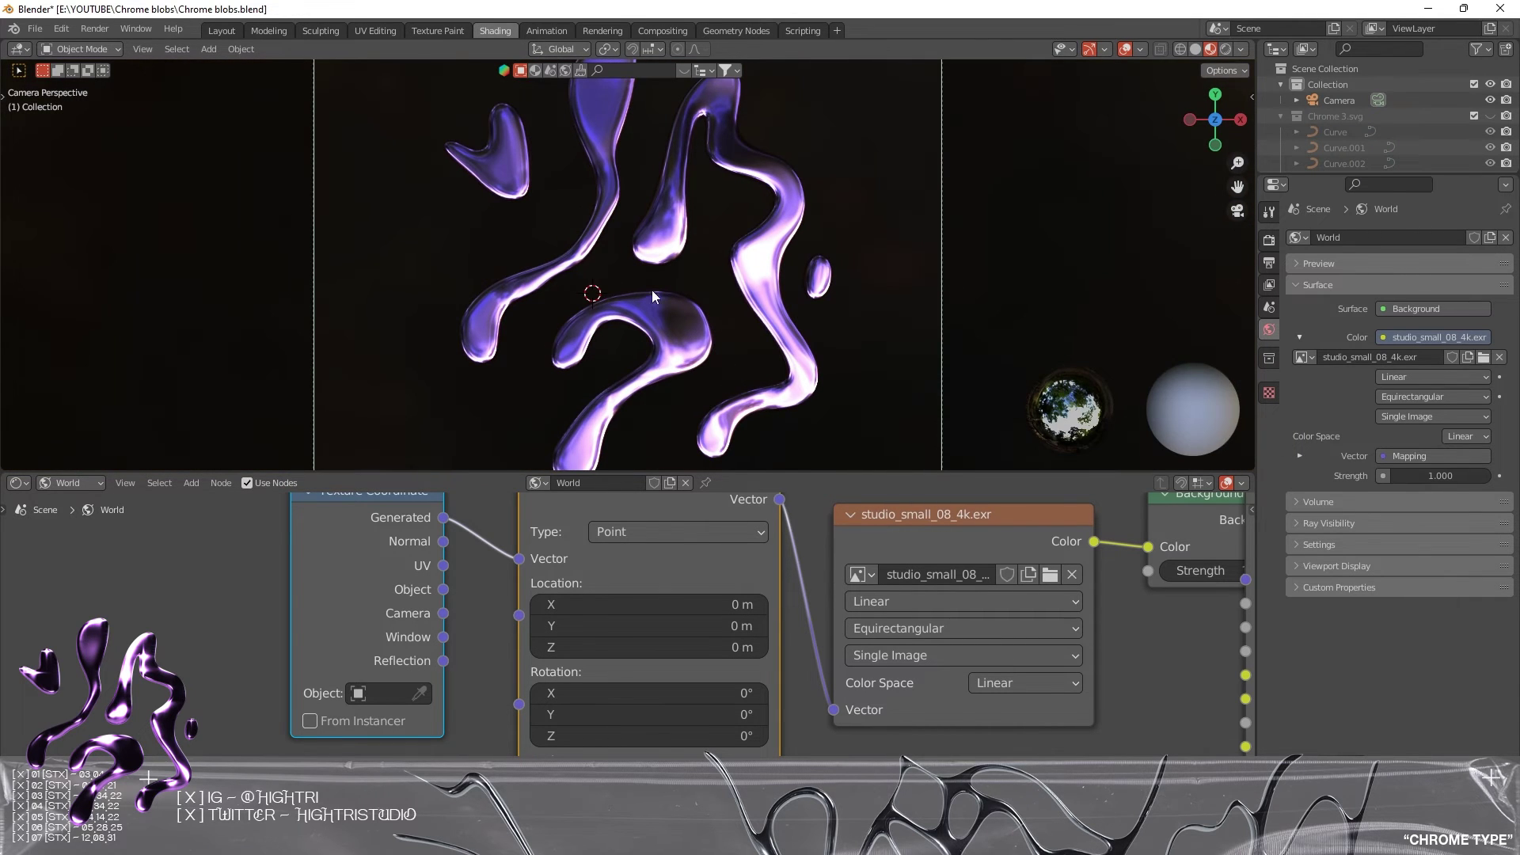
{"action": "key", "text": "z"}
{"action": "left_click", "coordinate": [716, 177]}
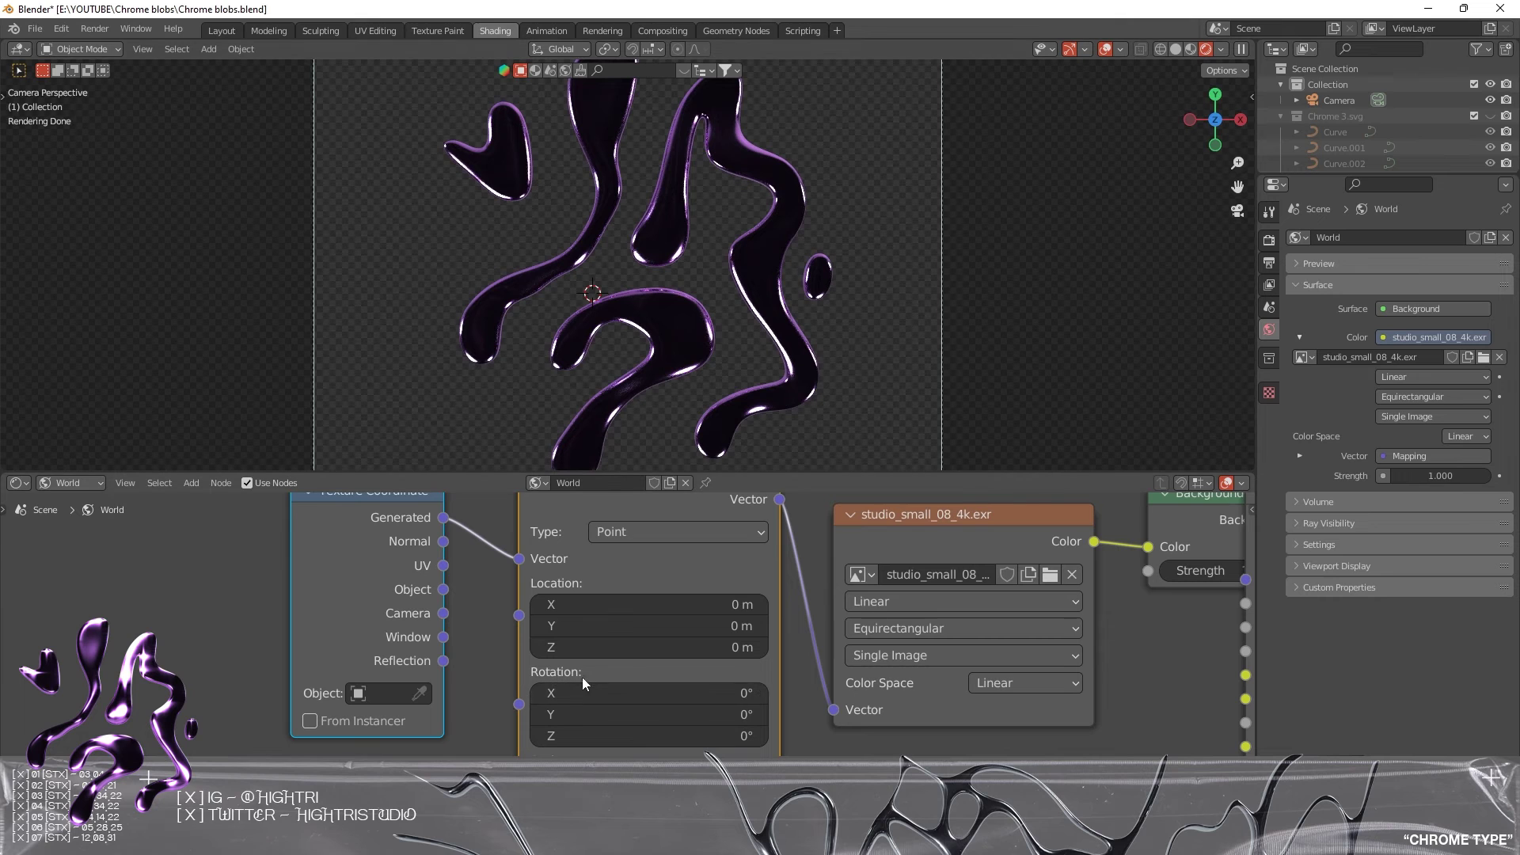
{"action": "middle_click_drag", "start_coordinate": [500, 705], "coordinate": [506, 642]}
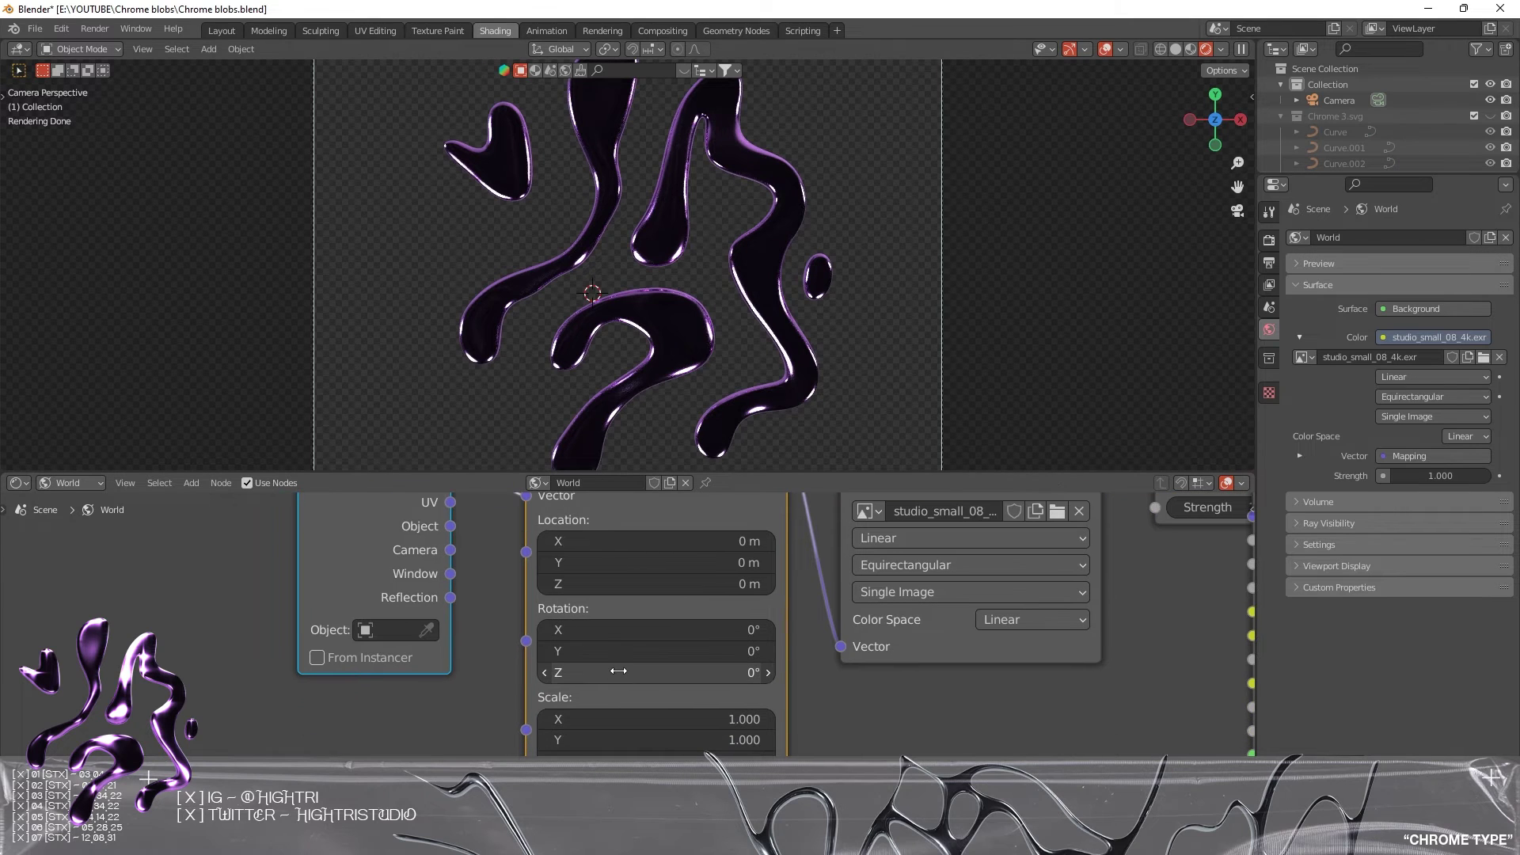
{"action": "left_click_drag", "start_coordinate": [617, 671], "coordinate": [914, 671]}
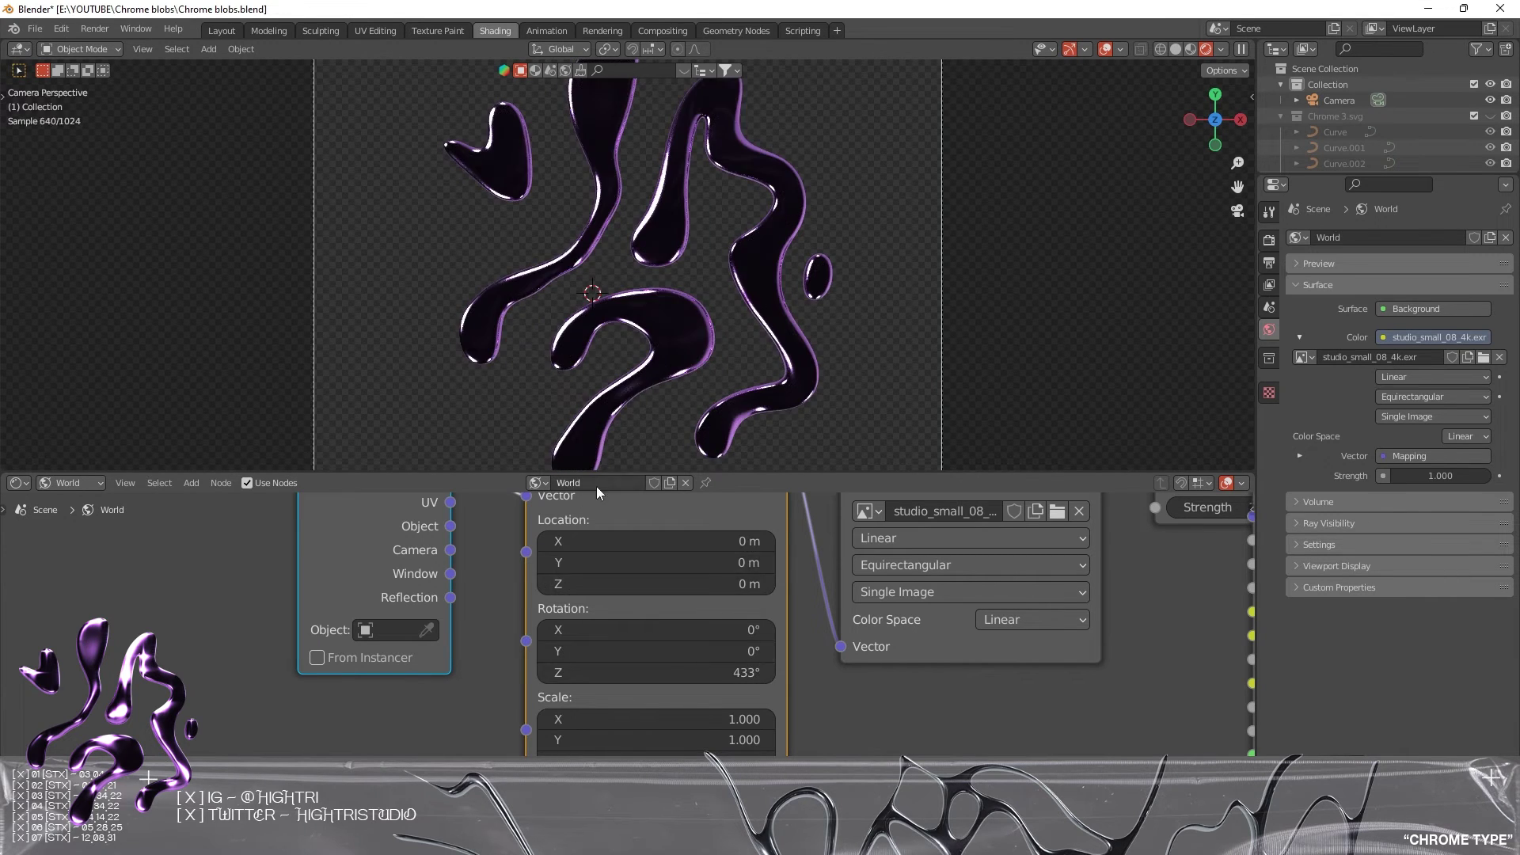
{"action": "left_click_drag", "start_coordinate": [662, 671], "coordinate": [709, 672]}
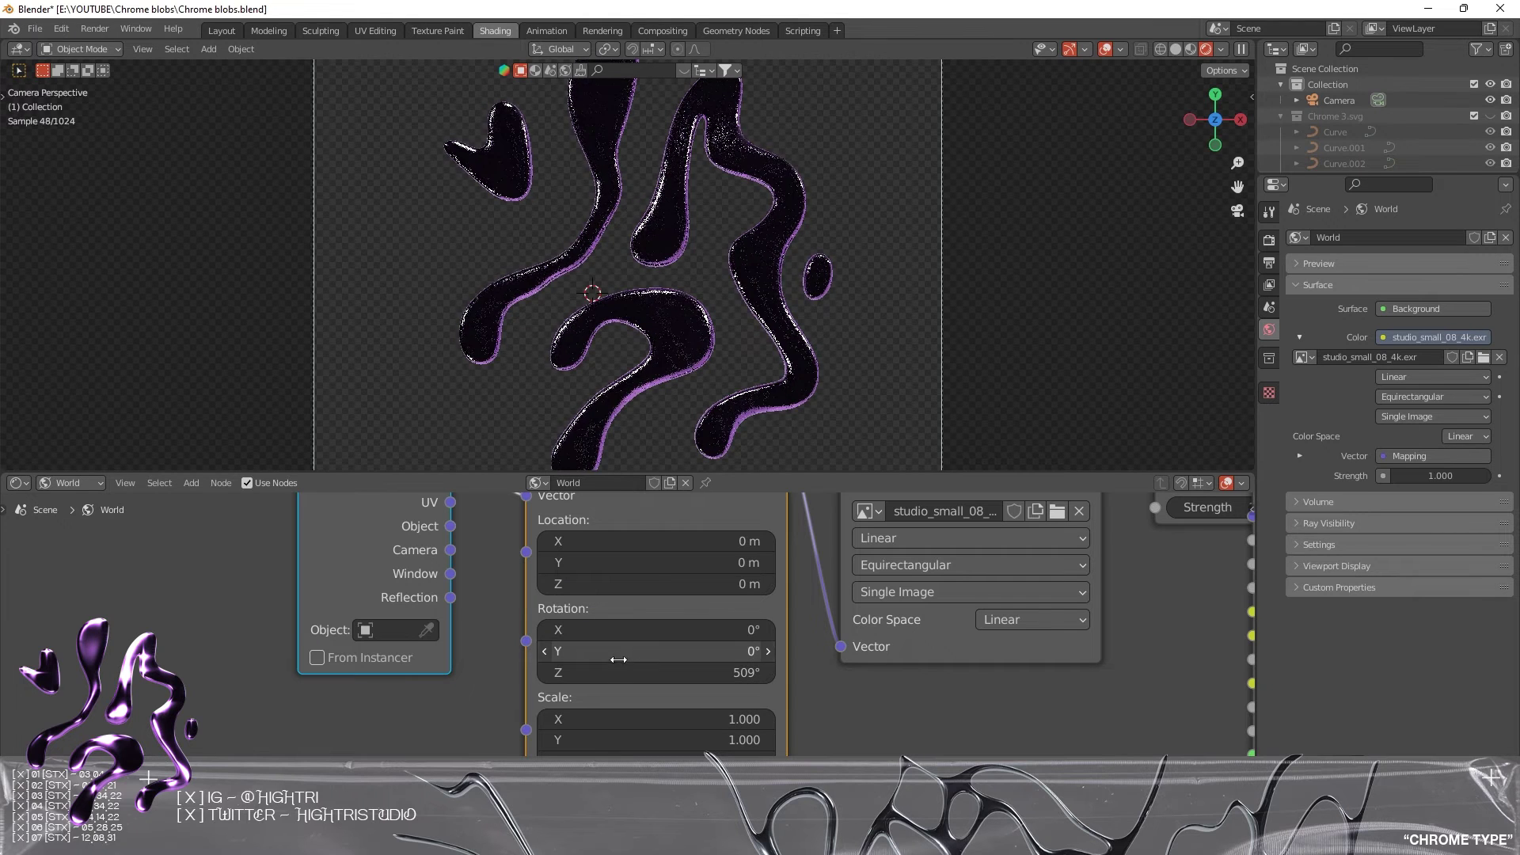
{"action": "left_click_drag", "start_coordinate": [618, 656], "coordinate": [546, 651]}
- Tilt the HDRI to 18.7° on X and inspect the blob reflections
{"action": "scroll", "coordinate": [739, 254], "scroll_direction": "down", "scroll_amount": 2}
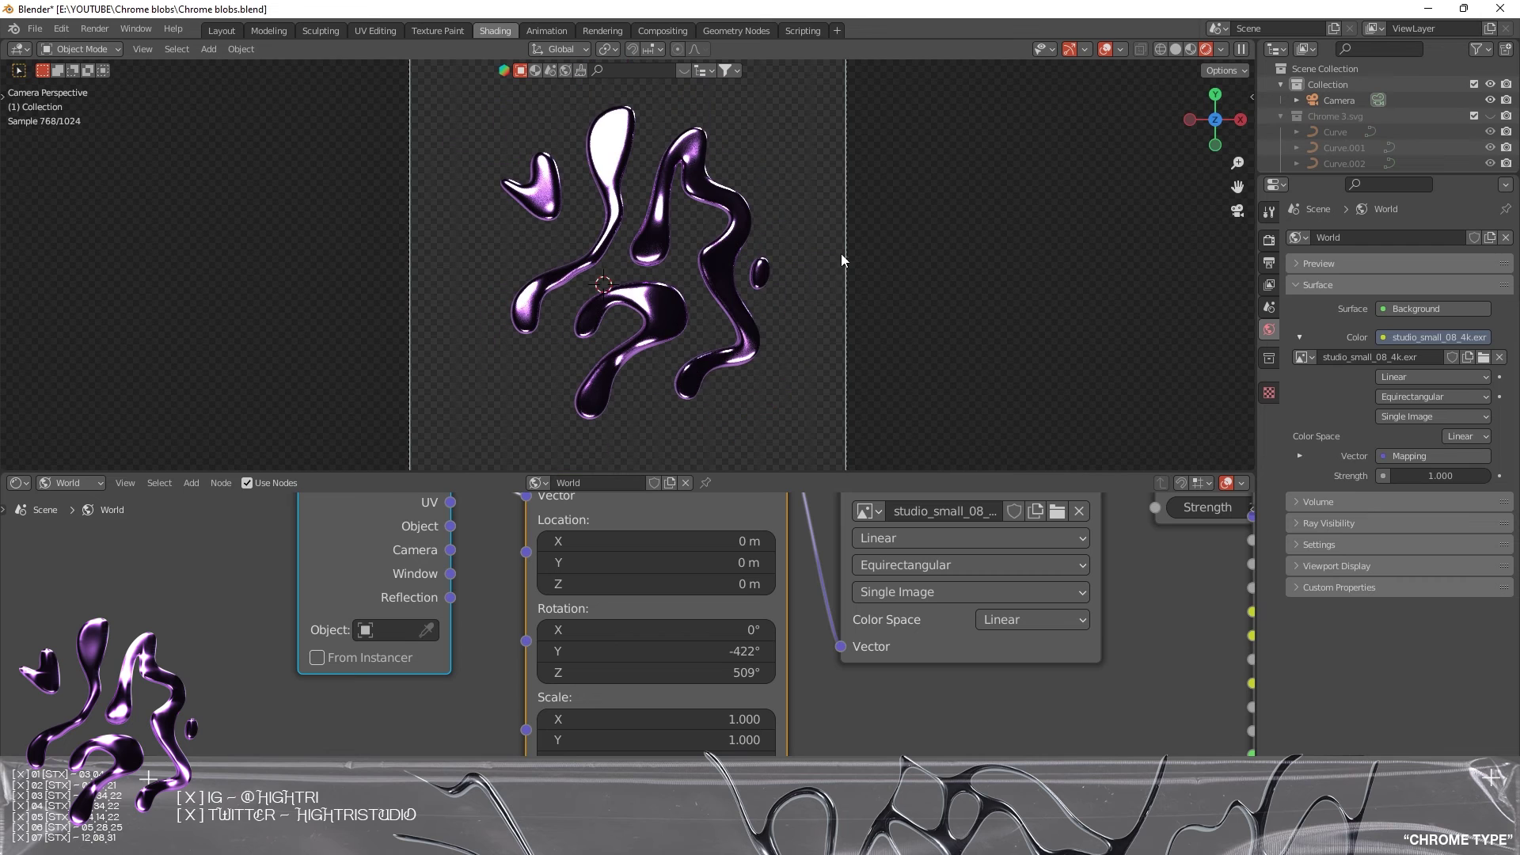
{"action": "left_click_drag", "start_coordinate": [633, 629], "coordinate": [657, 630]}
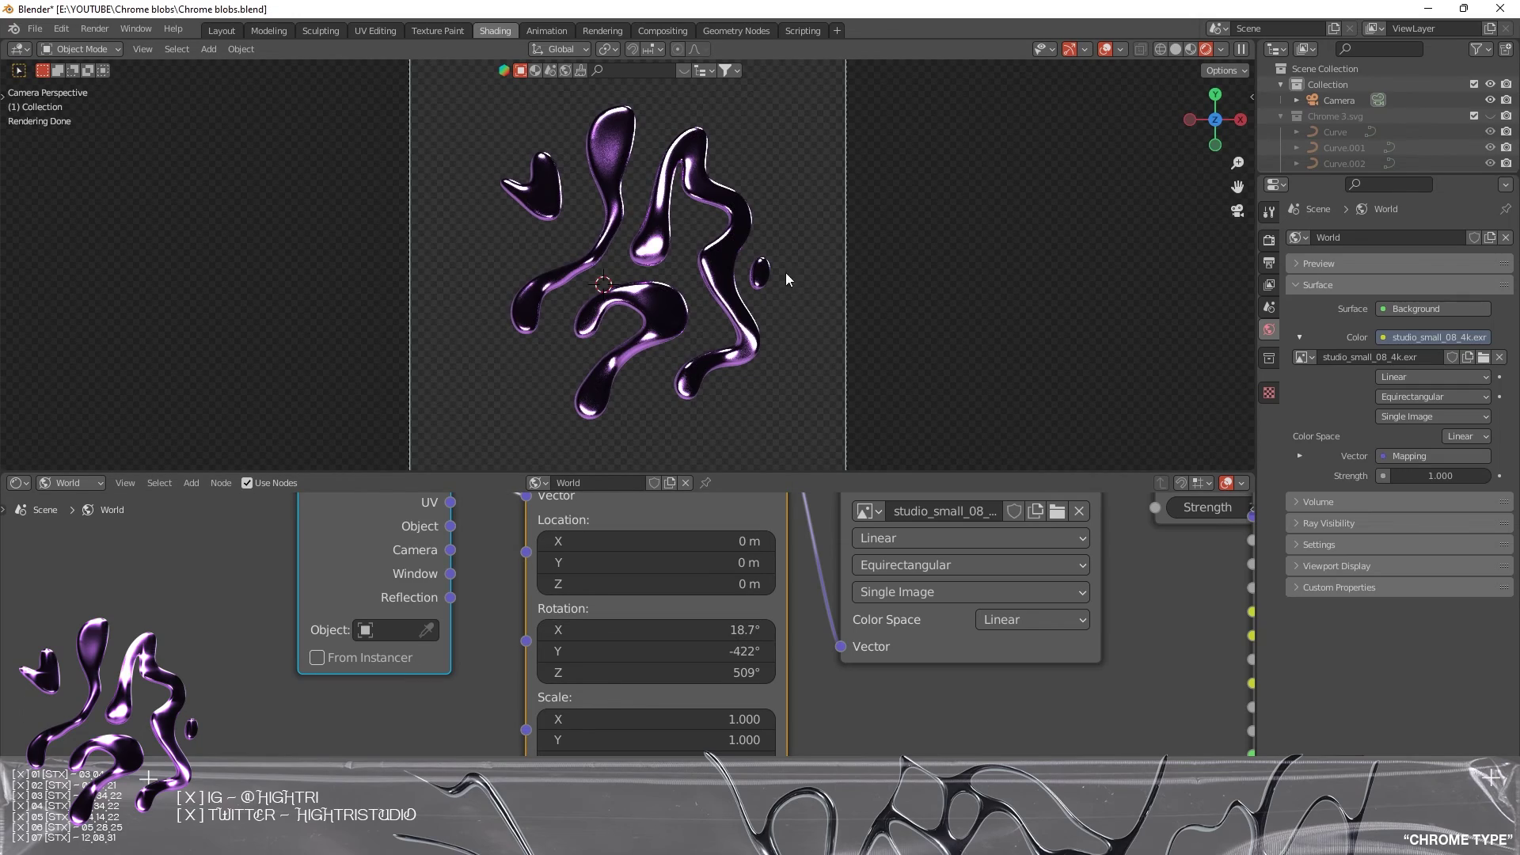
{"action": "scroll", "coordinate": [777, 315], "scroll_direction": "up", "scroll_amount": 5}
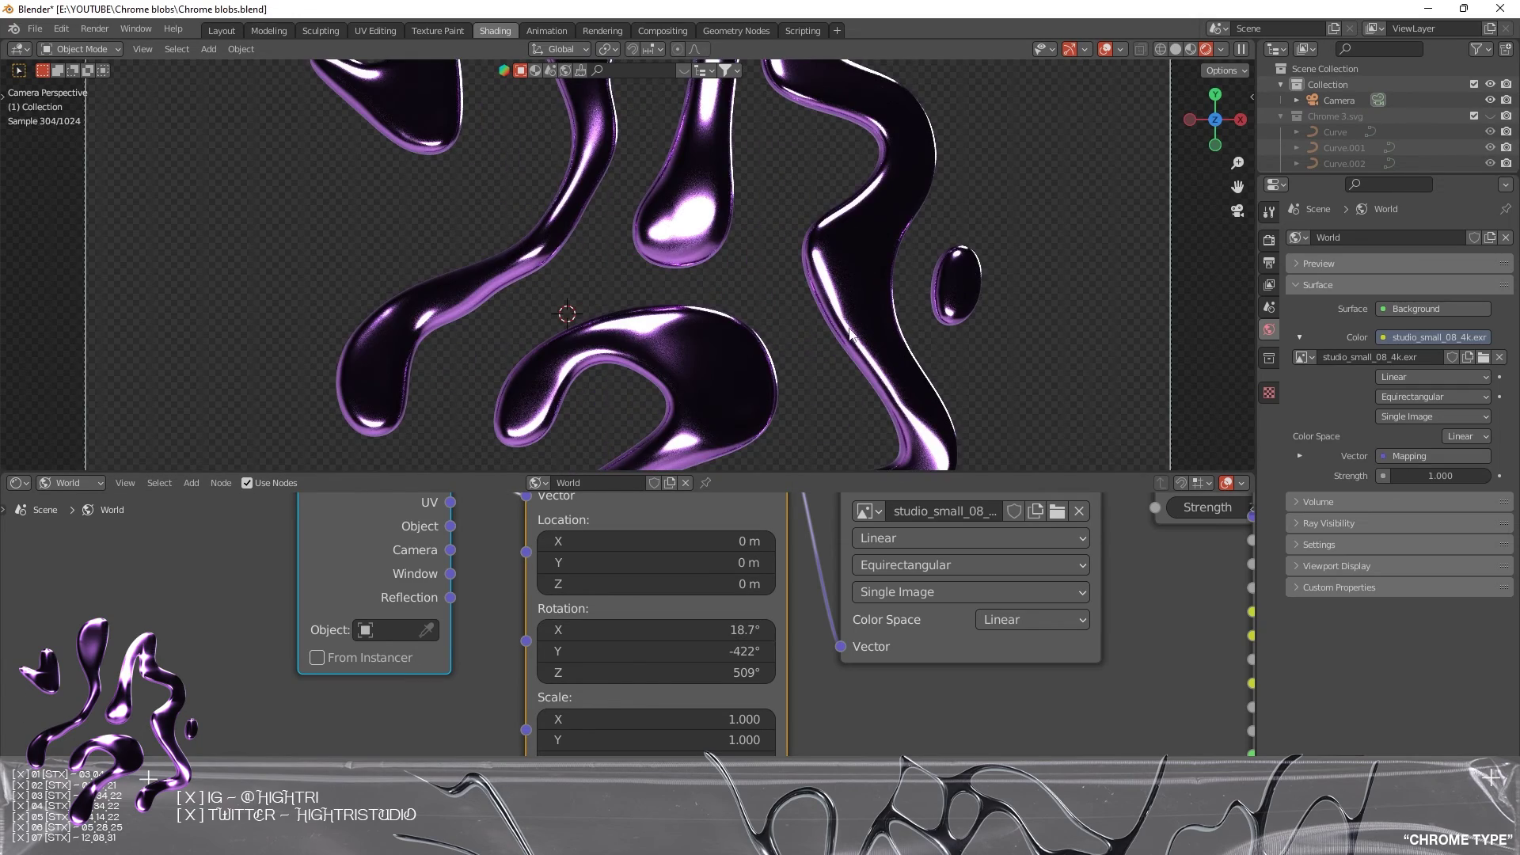
{"action": "middle_click_drag", "start_coordinate": [1060, 226], "coordinate": [918, 355], "text": "shift"}
{"action": "scroll", "coordinate": [918, 354], "scroll_direction": "down", "scroll_amount": 2}
{"action": "scroll", "coordinate": [633, 292], "scroll_direction": "up", "scroll_amount": 5}
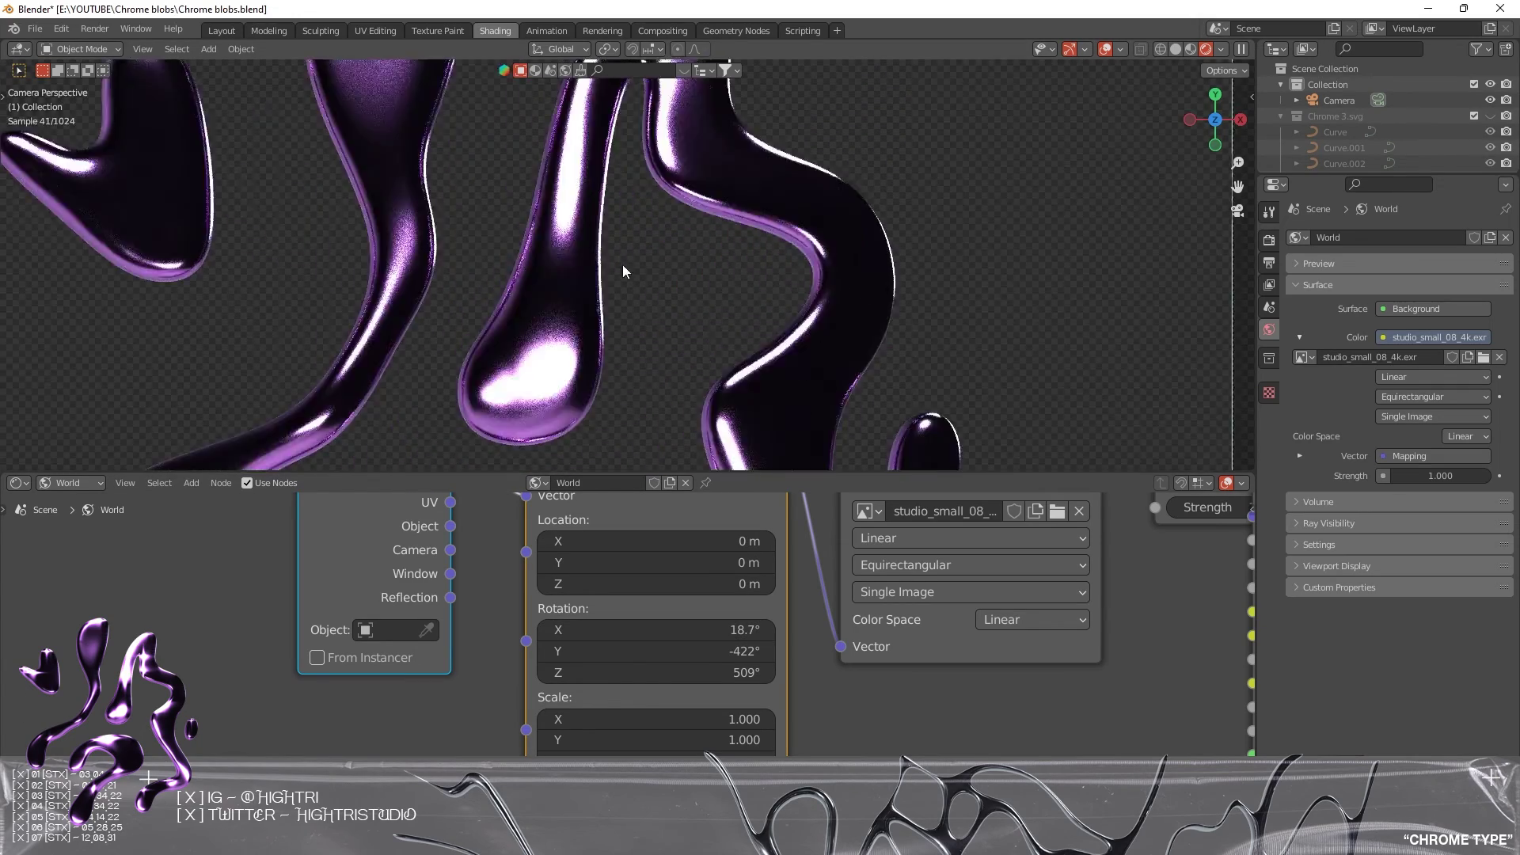
{"action": "middle_click_drag", "start_coordinate": [480, 198], "coordinate": [811, 190], "text": "shift"}
{"action": "middle_click_drag", "start_coordinate": [888, 400], "coordinate": [811, 245], "text": "shift"}
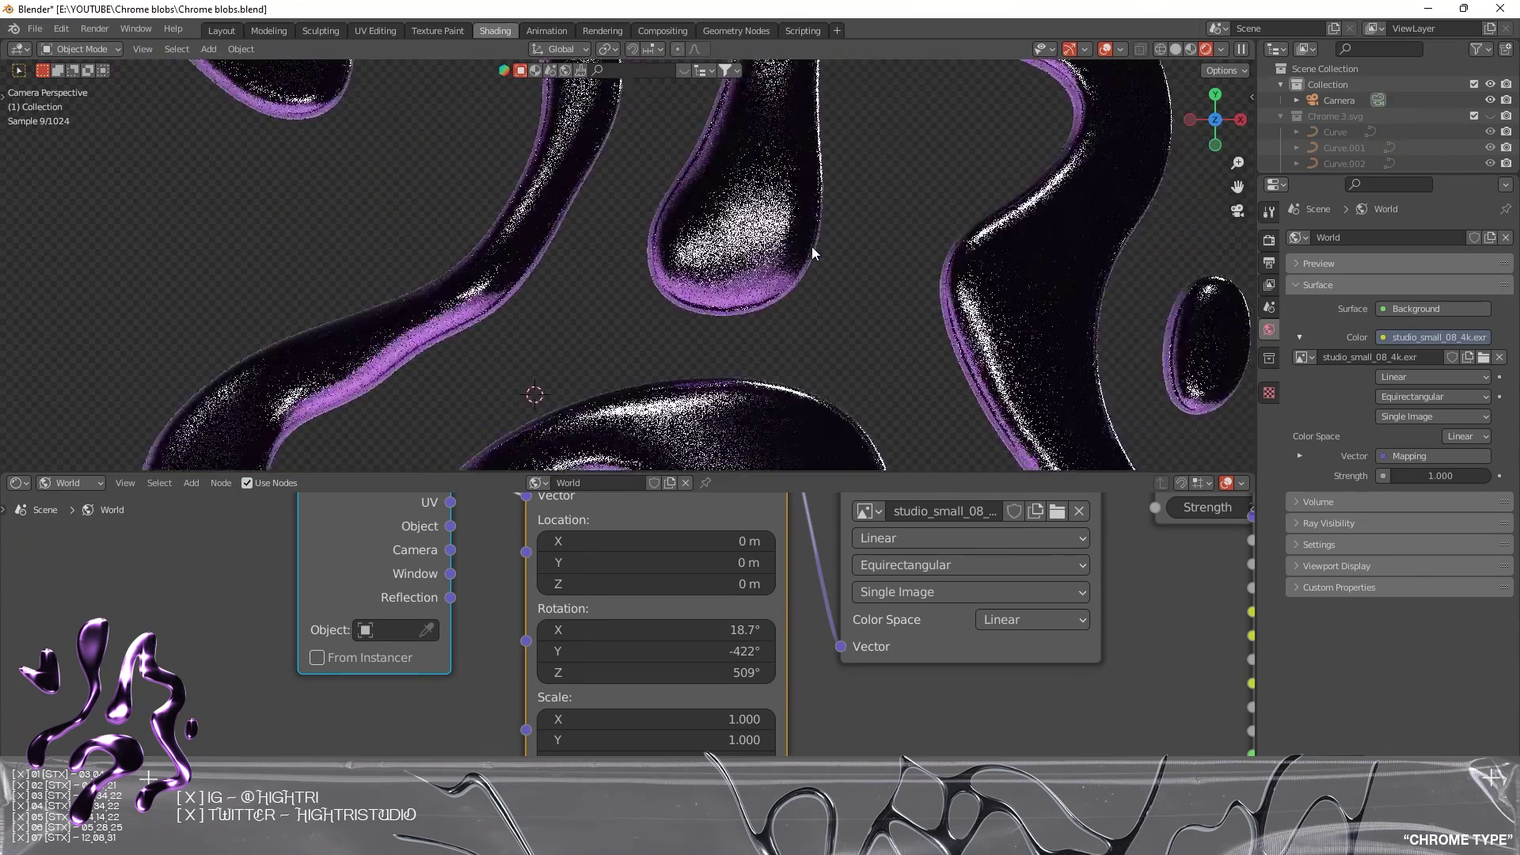
{"action": "scroll", "coordinate": [812, 248], "scroll_direction": "up", "scroll_amount": 5}
{"action": "scroll", "coordinate": [801, 293], "scroll_direction": "down", "scroll_amount": 4}
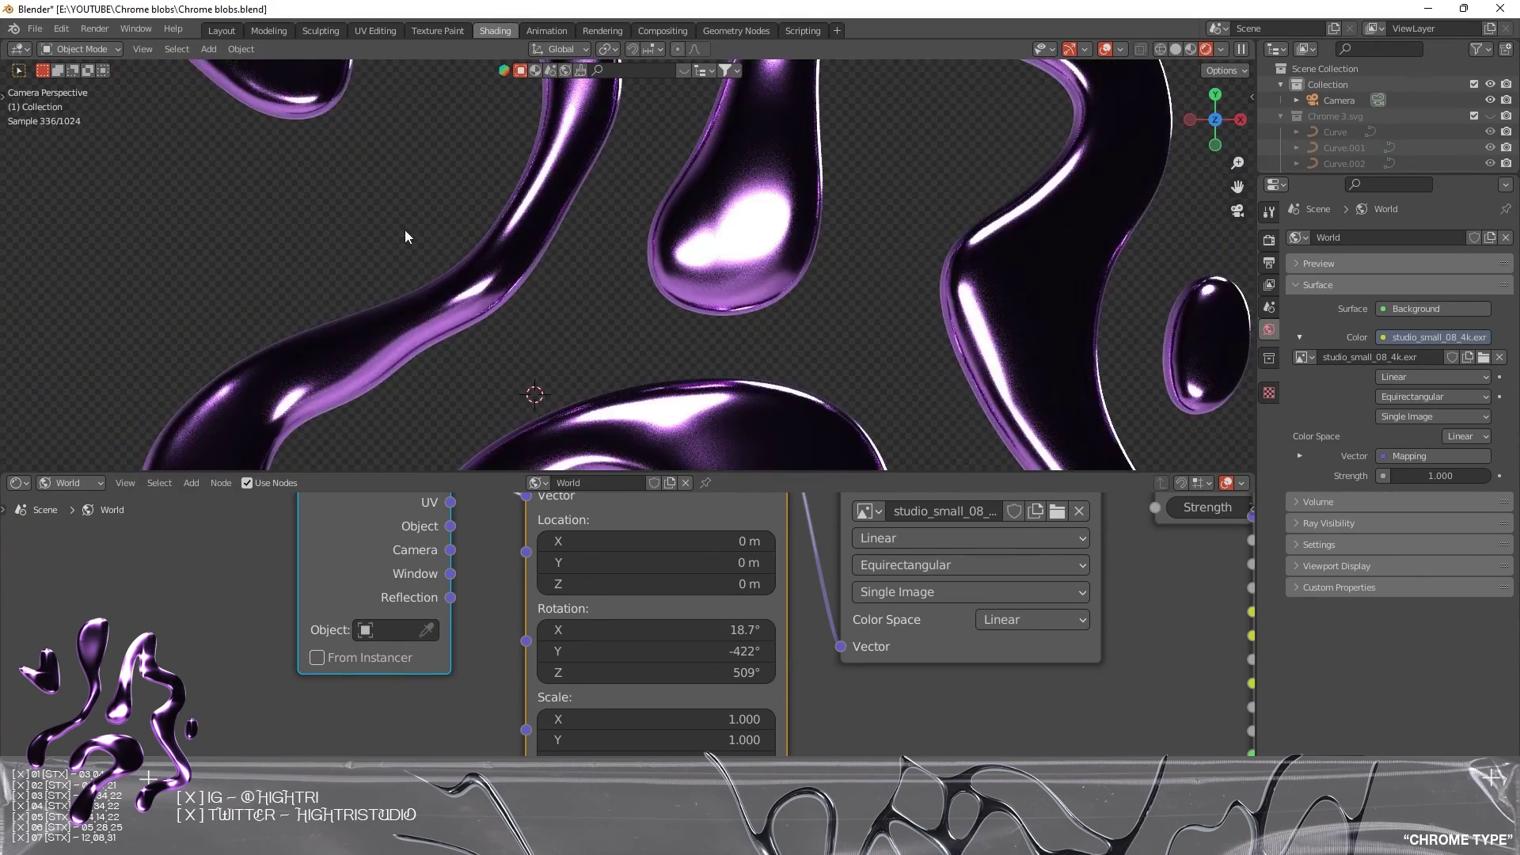
{"action": "scroll", "coordinate": [669, 315], "scroll_direction": "up", "scroll_amount": 2}
{"action": "scroll", "coordinate": [673, 317], "scroll_direction": "down", "scroll_amount": 3}
- Save the blend file and render the final image in a maximised window
{"action": "key", "text": "ctrl+s"}
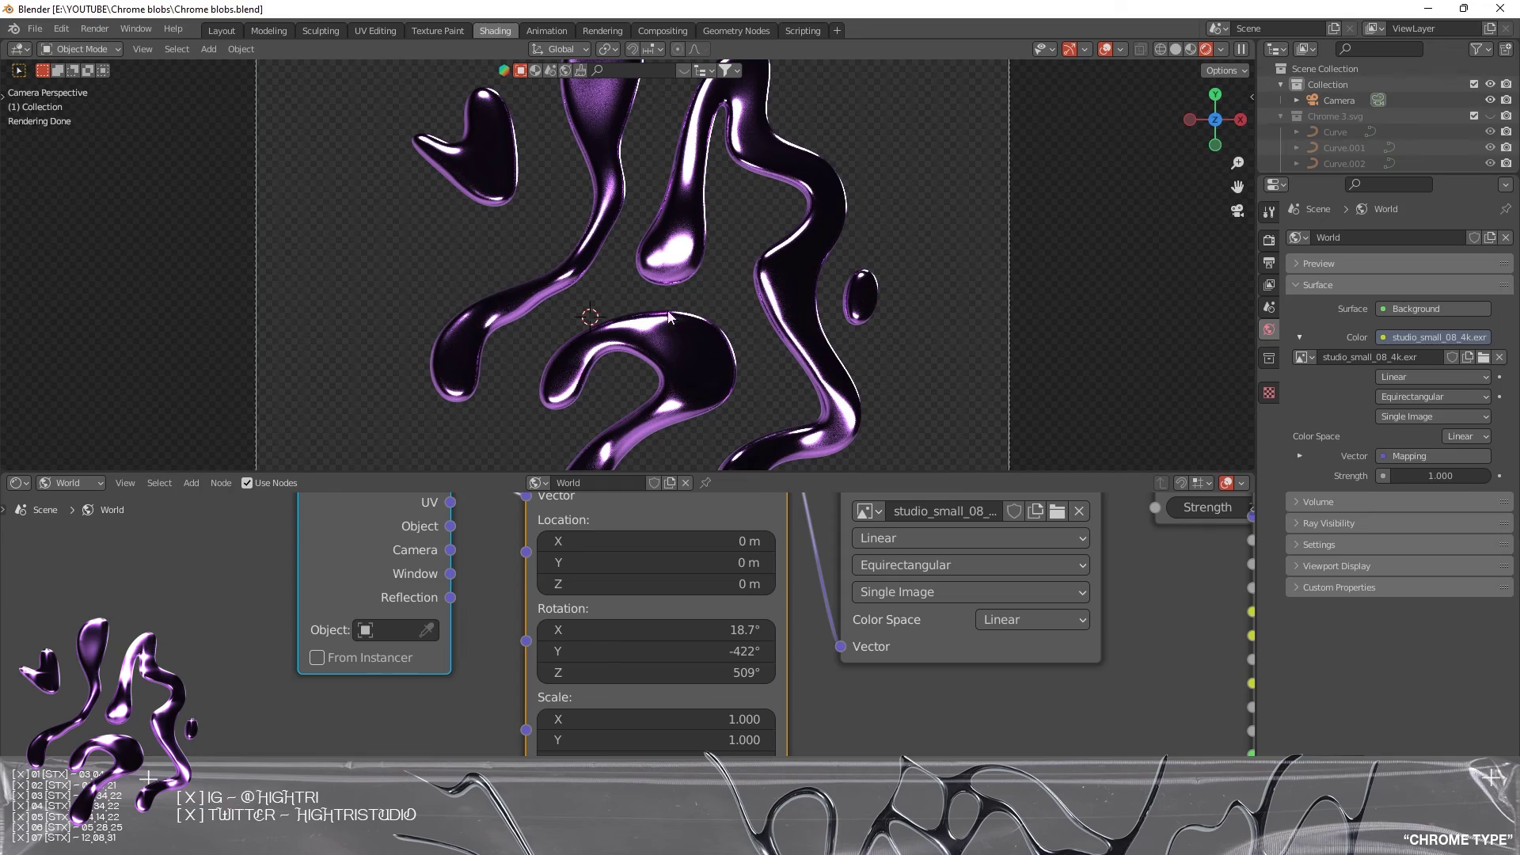
{"action": "left_click", "coordinate": [96, 30]}
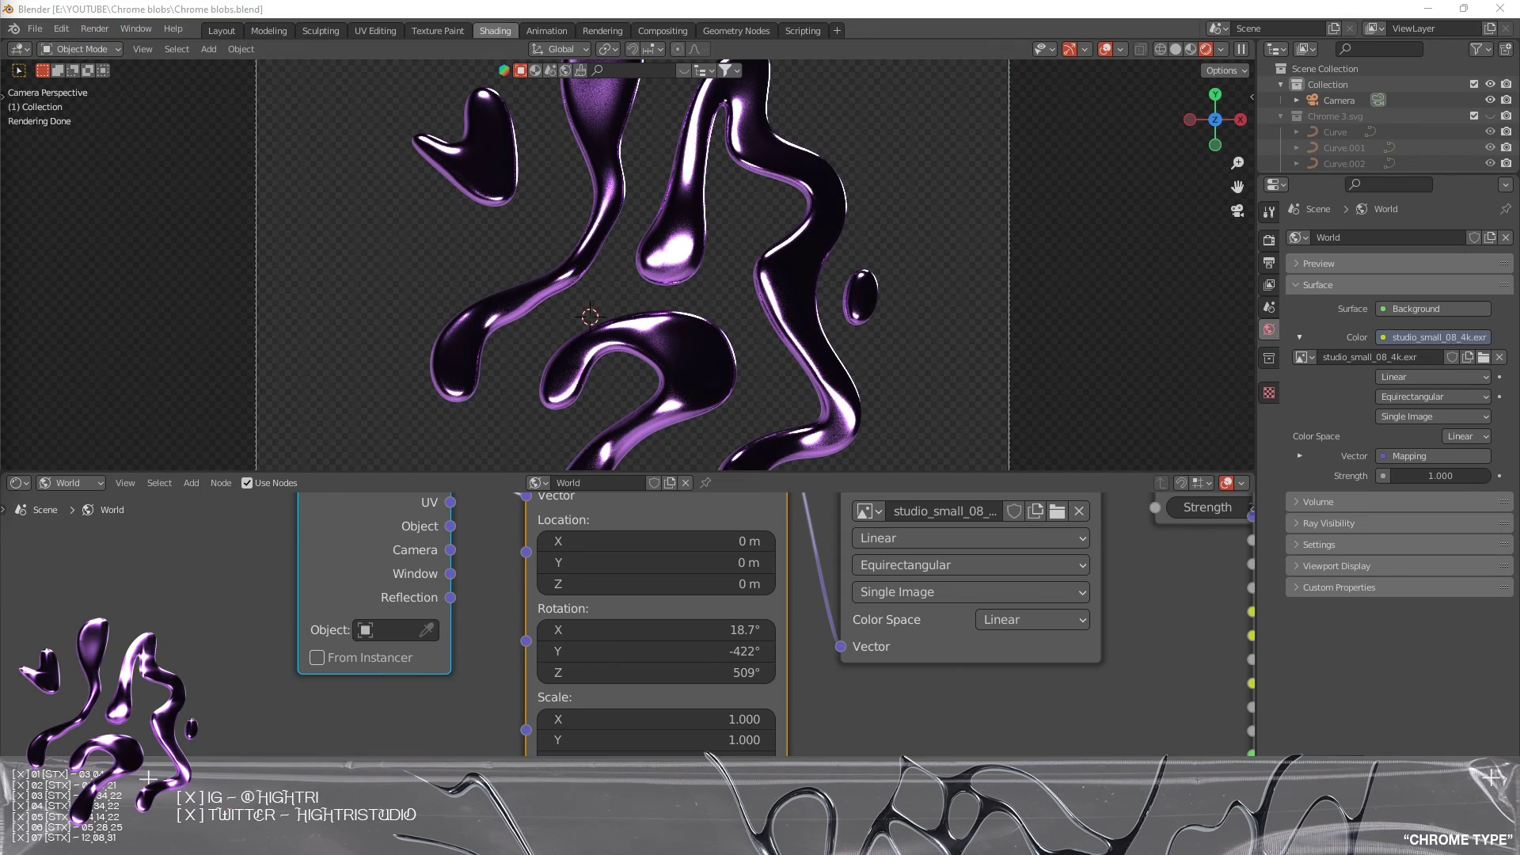
{"action": "left_click_drag", "start_coordinate": [2, 119], "coordinate": [818, 1]}
{"action": "scroll", "coordinate": [817, 398], "scroll_direction": "down", "scroll_amount": 2}
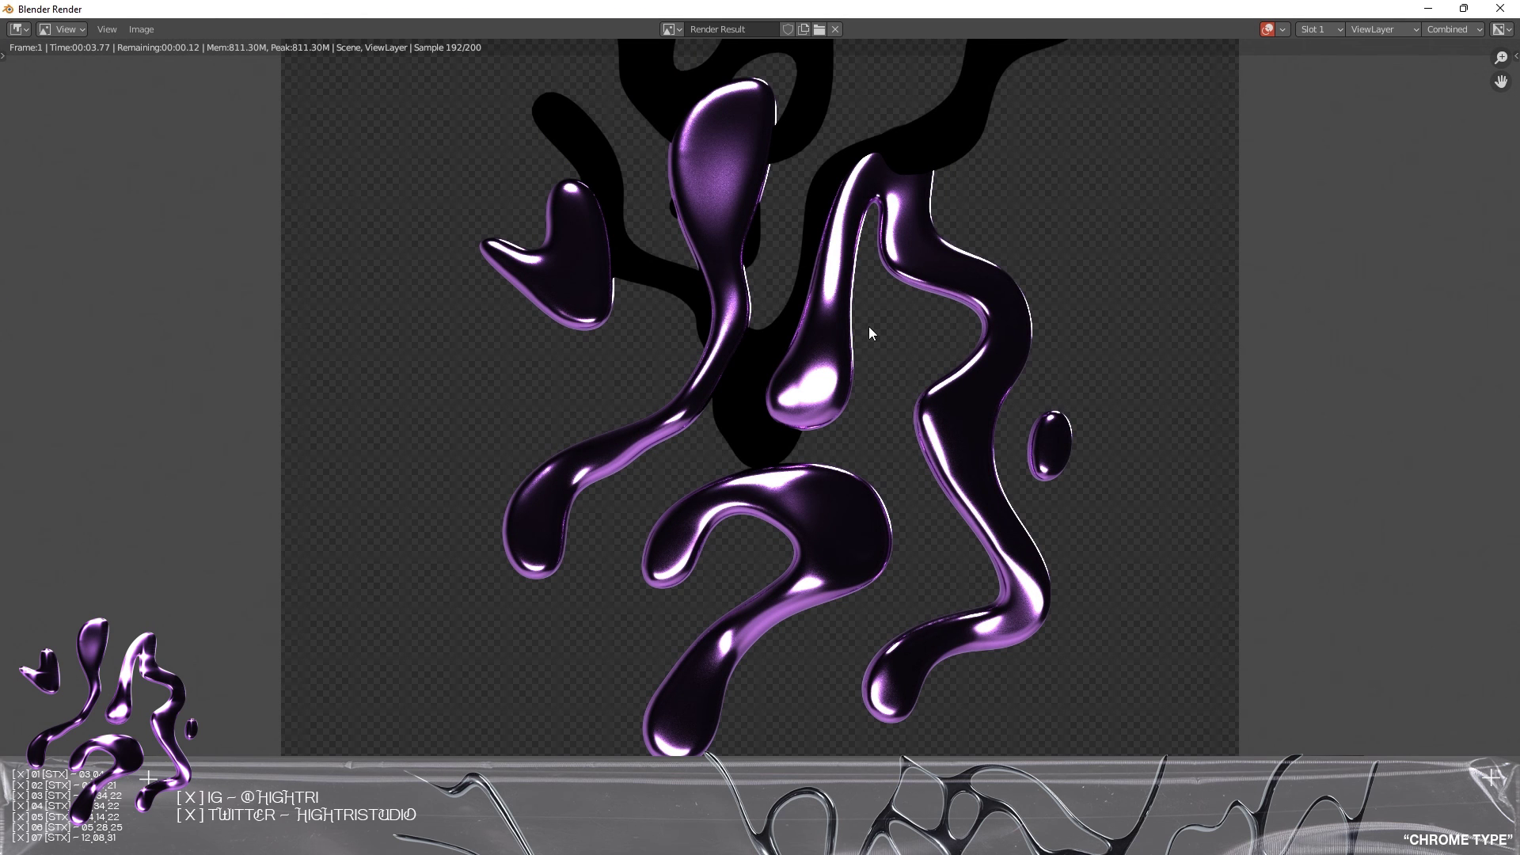
- Close the Blender Render window to return to the Shading workspace
{"action": "key", "text": "Escape"}
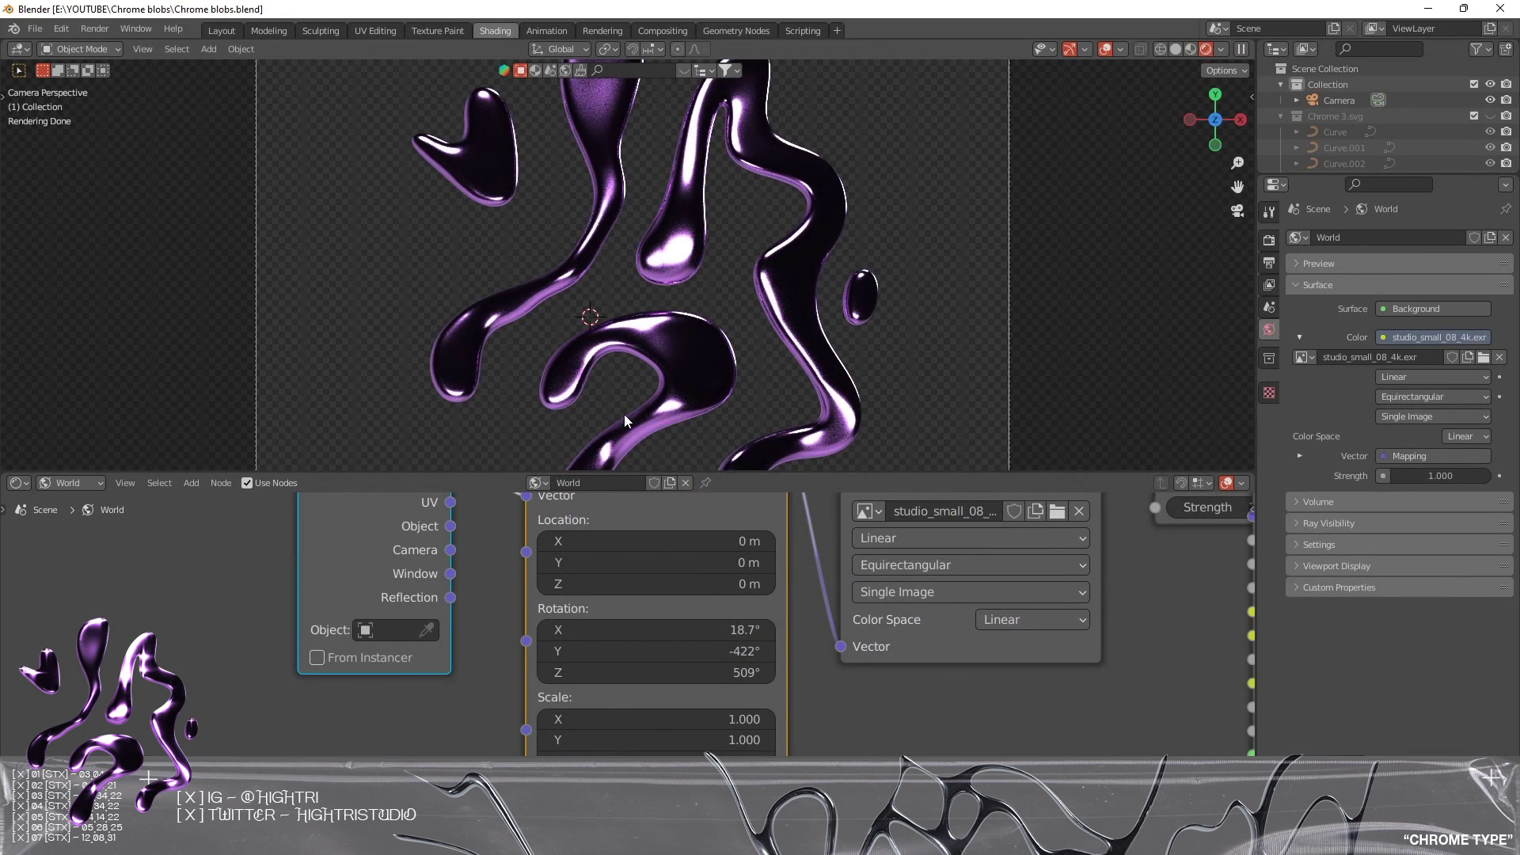